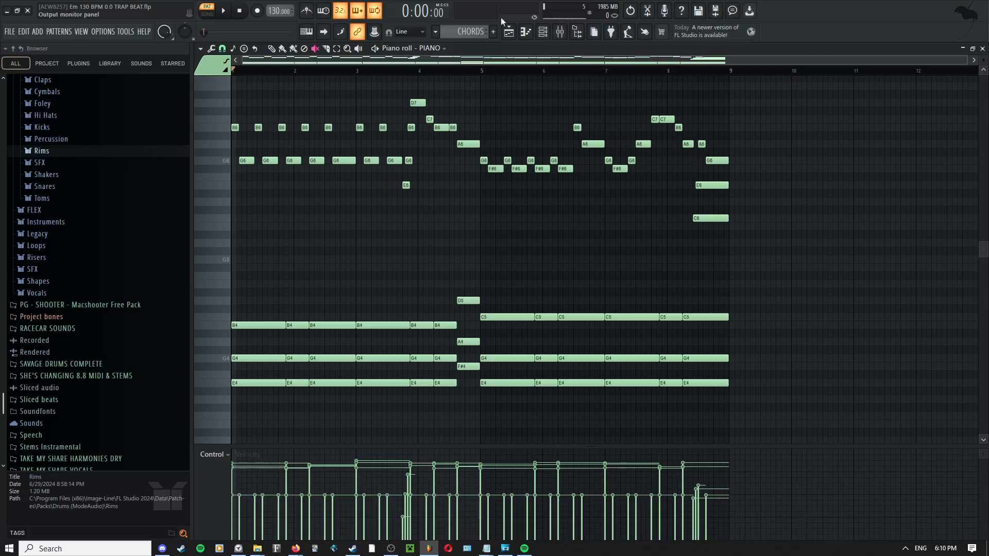
- Open the playlist, show the whole arrangement from the intro to bar 81 and play the song from the start
click(509, 32)
scroll(447, 93, down, 4)
scroll(779, 177, left, 3)
scroll(779, 177, down, 2)
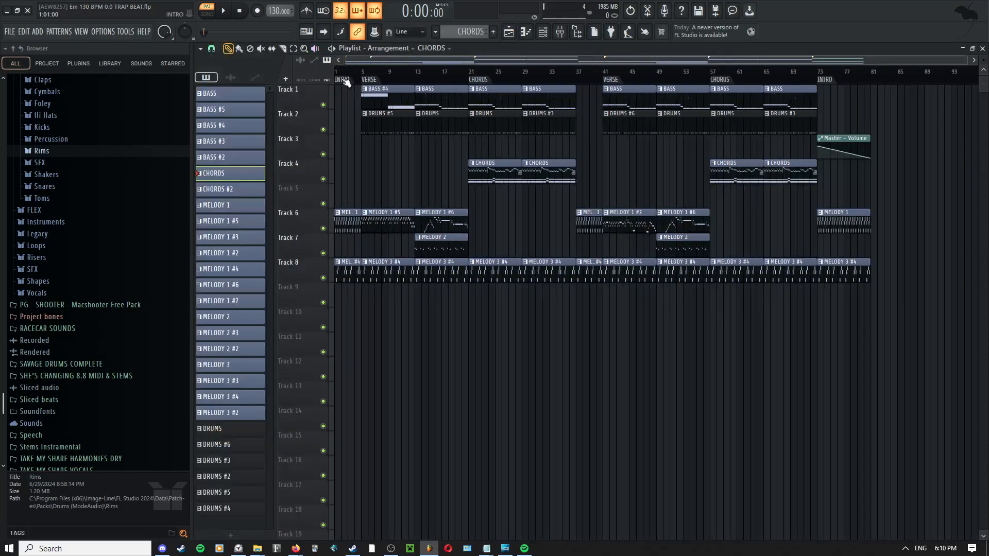
key(space)
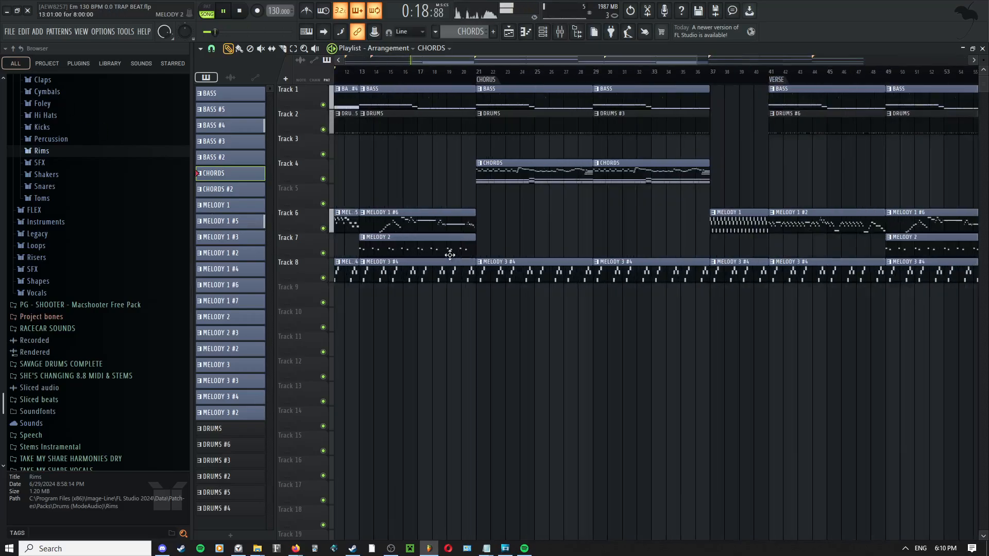
- Follow the song's playback through the verse and chorus clips in the playlist and stop it during the chorus
scroll(454, 252, up, 4)
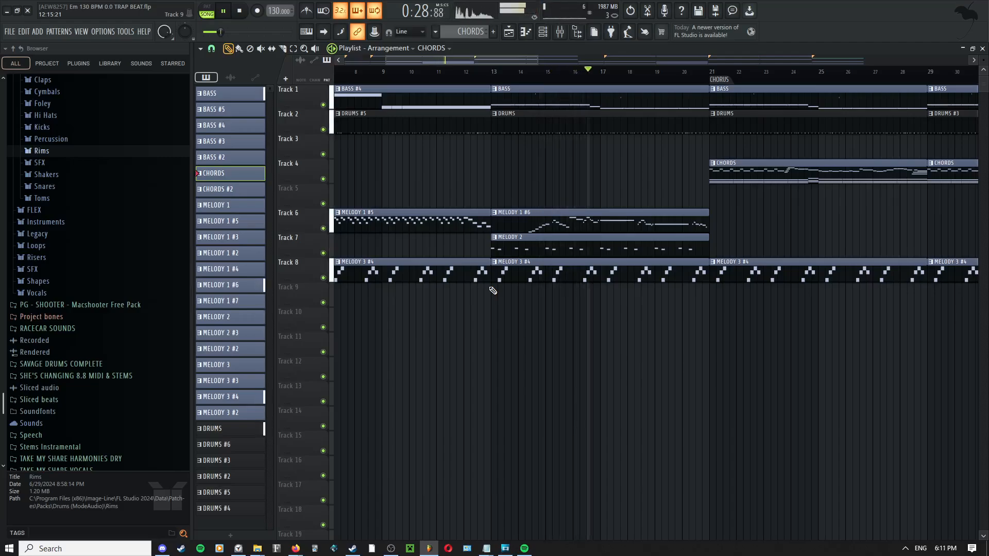
drag(813, 249, 590, 251)
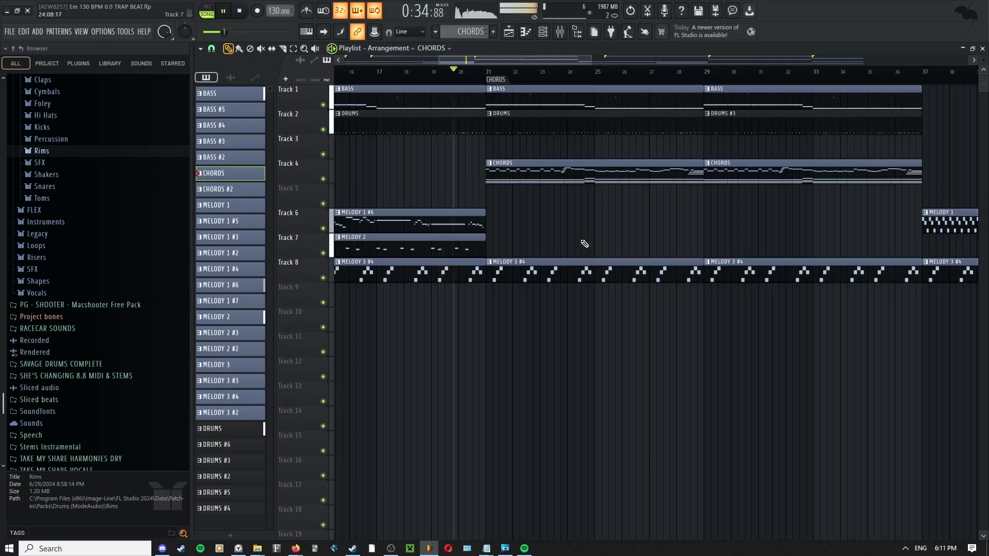
scroll(585, 243, down, 2)
scroll(628, 239, down, 2)
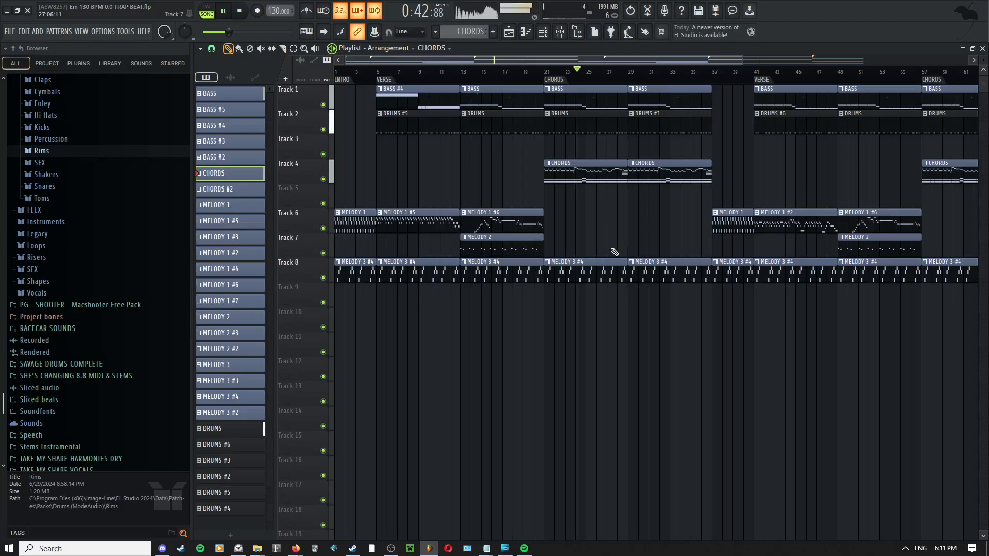
scroll(611, 255, up, 2)
scroll(606, 254, up, 2)
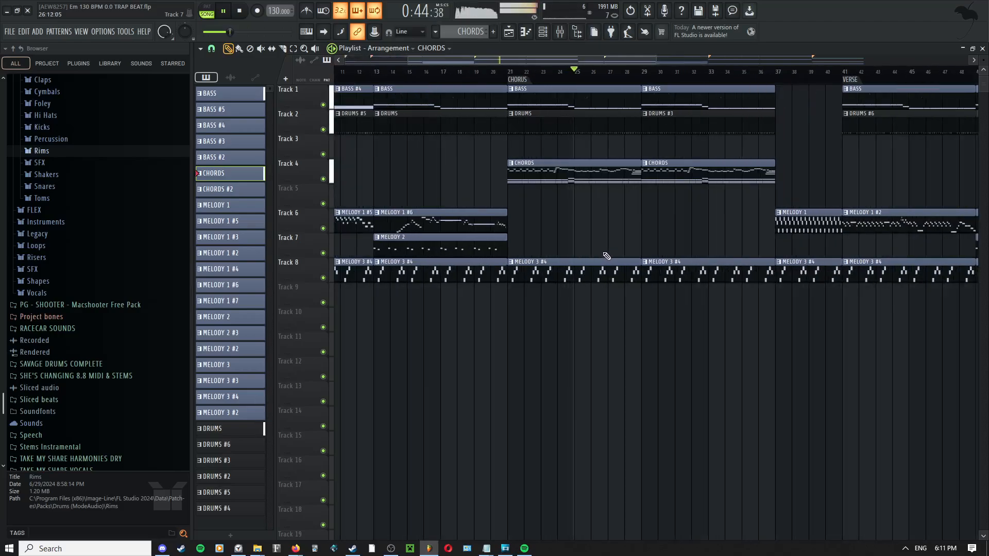
right_click(579, 242)
click(568, 250)
scroll(567, 254, up, 3)
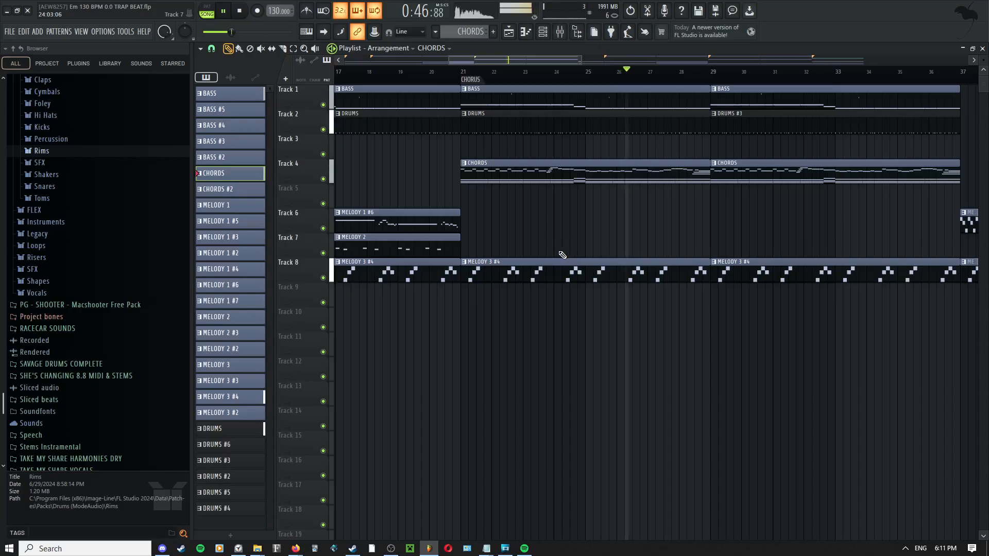
scroll(559, 255, down, 1)
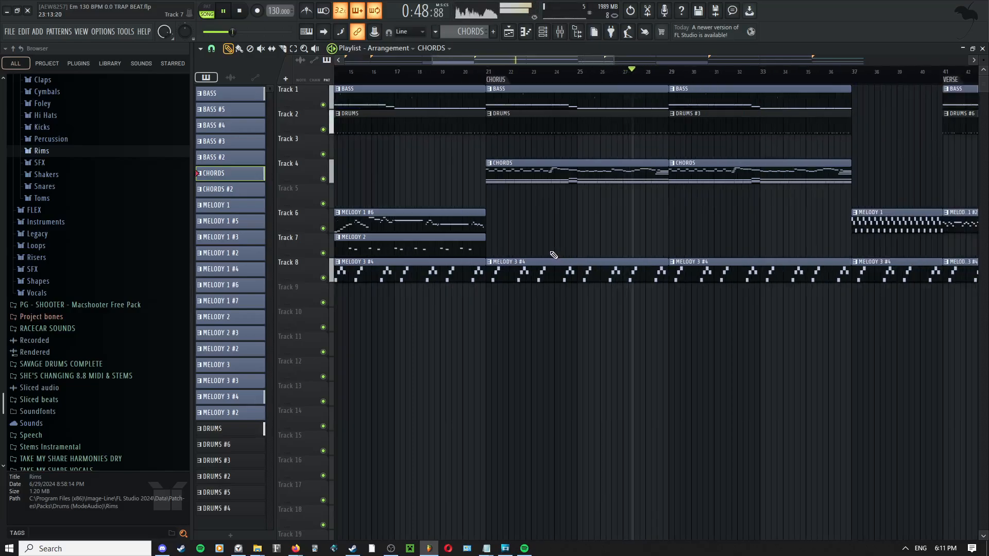
scroll(572, 227, down, 2)
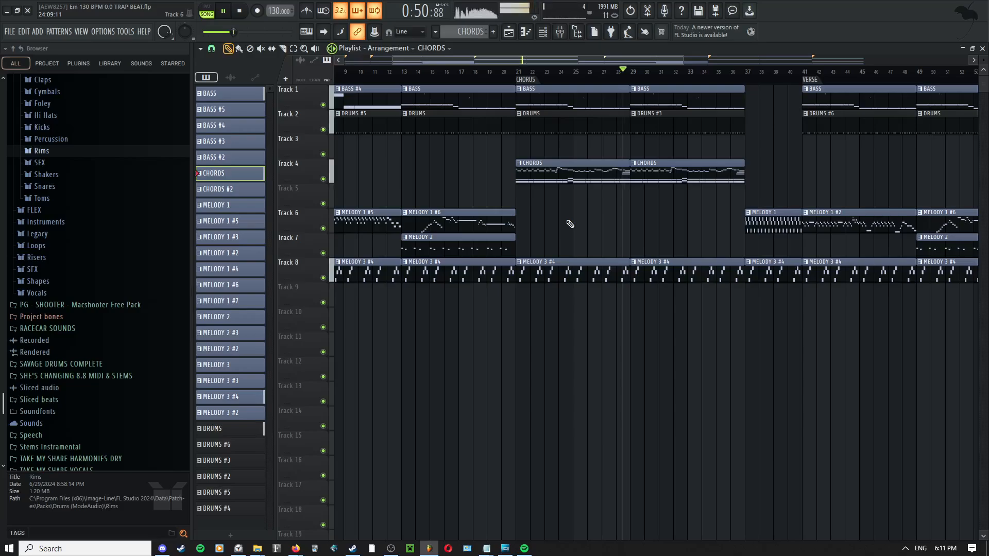
key(space)
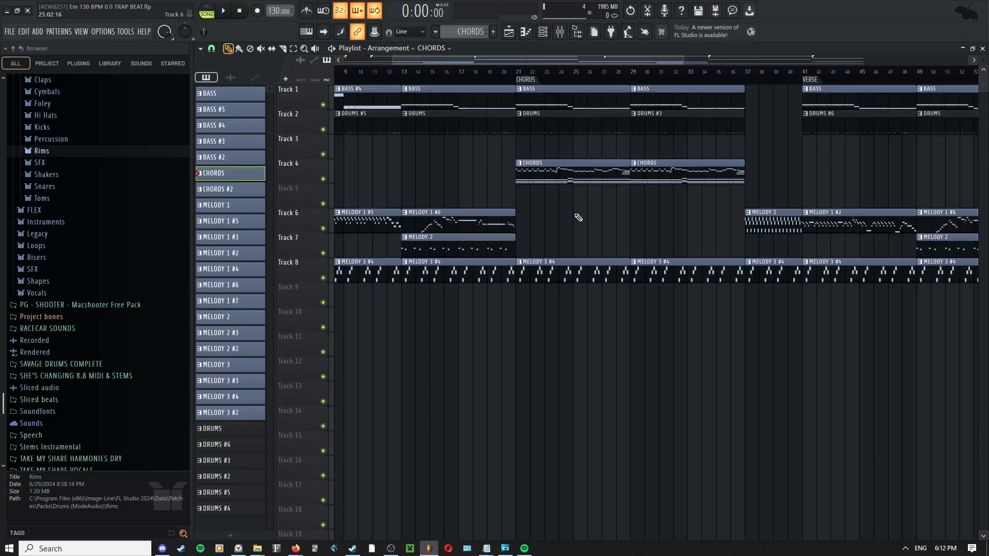
- Open the first chorus CHORDS clip at bar 21 in the piano roll and activate the Draw tool
scroll(577, 217, up, 5)
scroll(567, 242, up, 1)
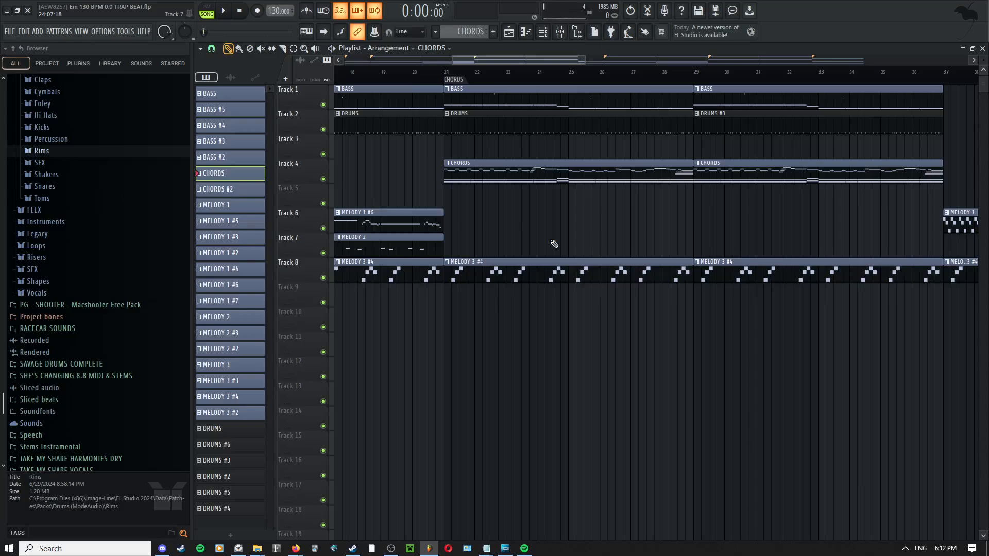
scroll(508, 225, right, 1)
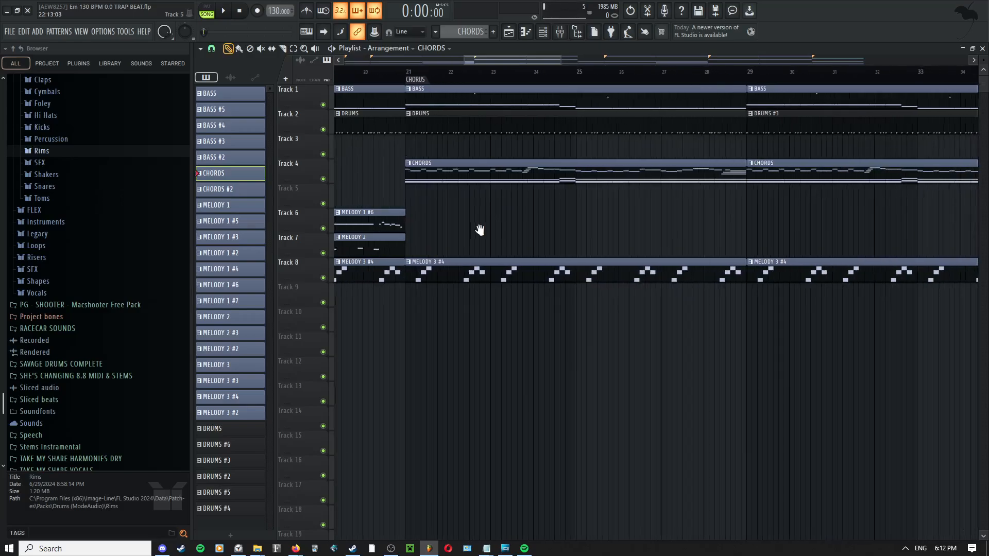
double_click(479, 175)
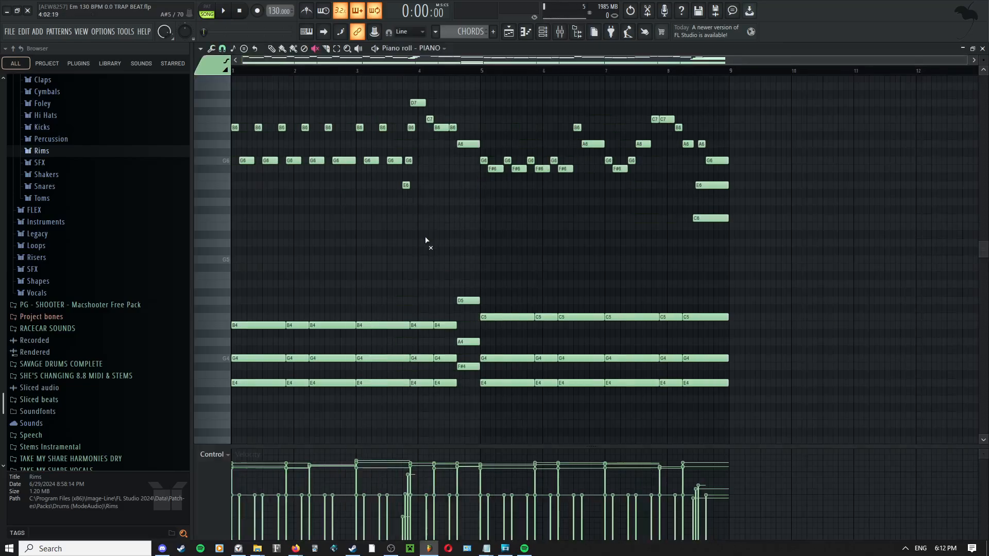
scroll(418, 250, down, 1)
right_click(389, 215)
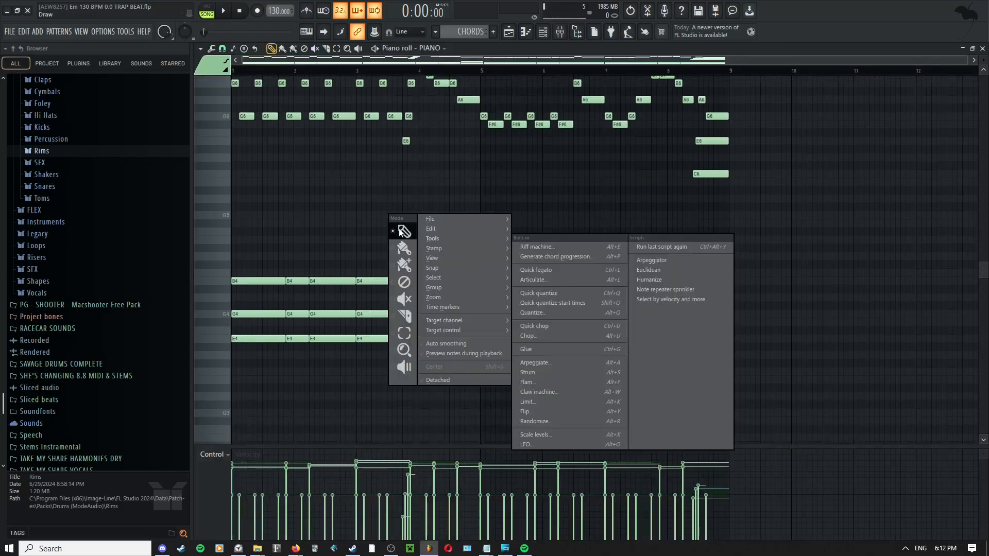
click(400, 230)
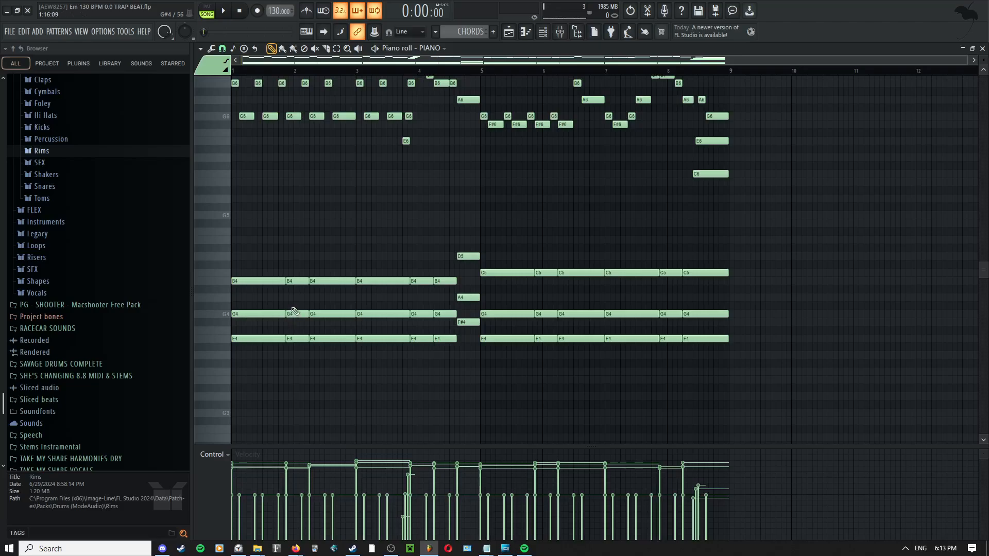
- Try the Beat snap setting in the piano roll and return the snap to 1/3 beat
ctrl+scroll(296, 309, up, 1)
drag(298, 298, 343, 251)
ctrl+scroll(290, 272, up, 1)
drag(292, 272, 360, 292)
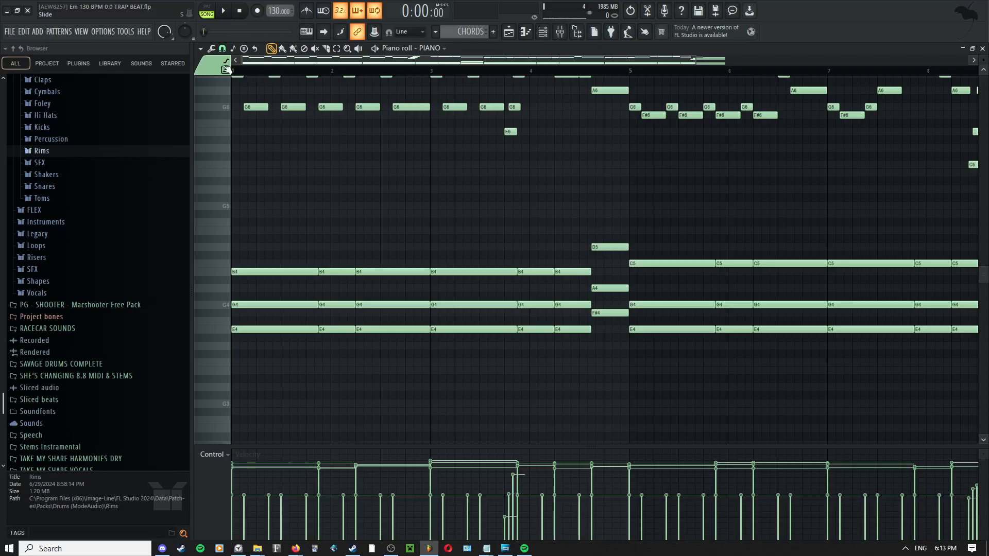
click(224, 50)
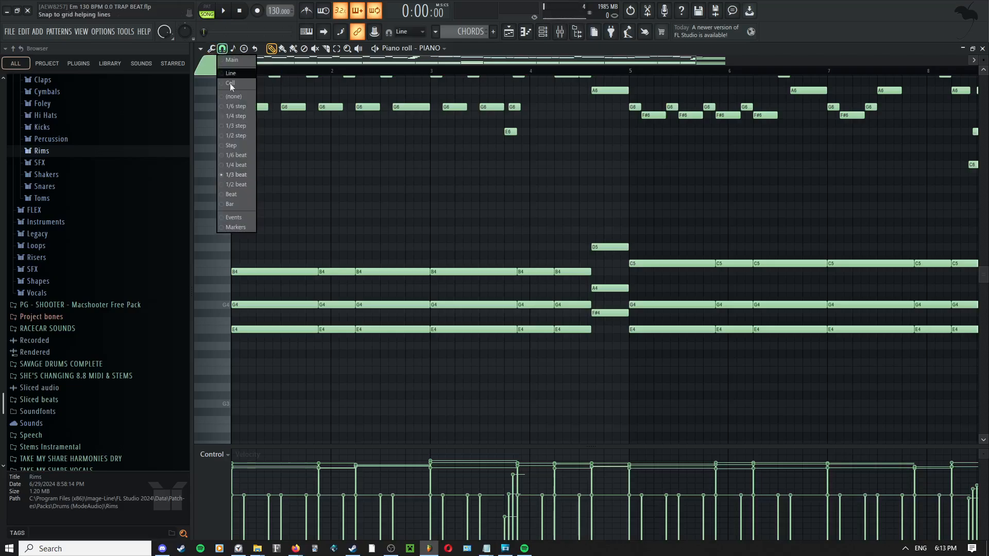
click(239, 193)
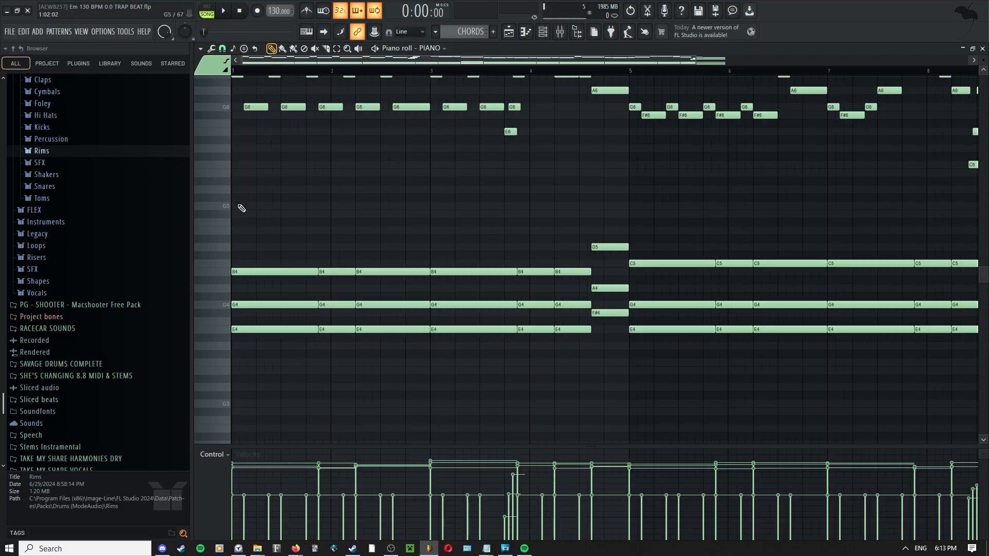
click(226, 54)
click(229, 177)
scroll(326, 269, down, 4)
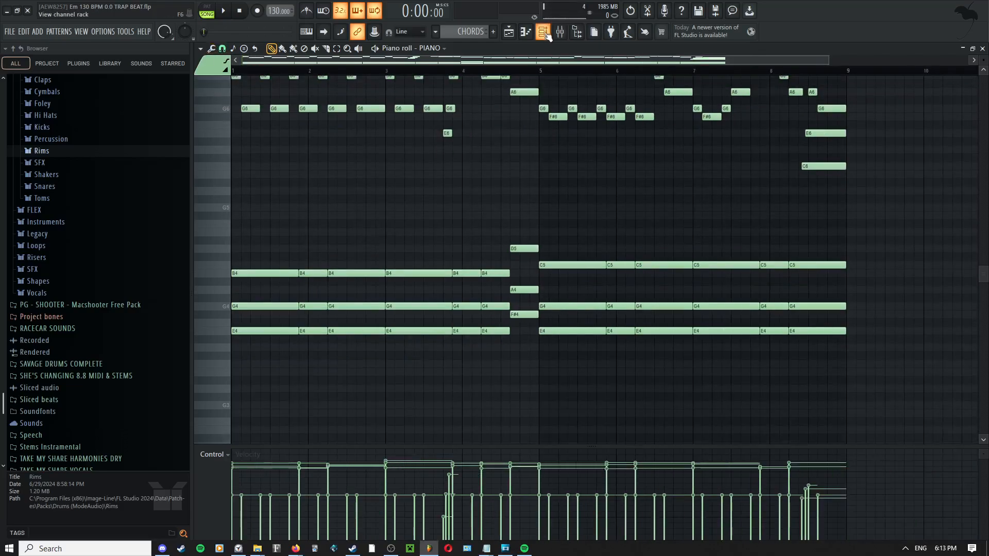
- Mute all the high melody notes between C6 and D7 in the CHORDS pattern and return to the Draw tool
scroll(330, 196, up, 4)
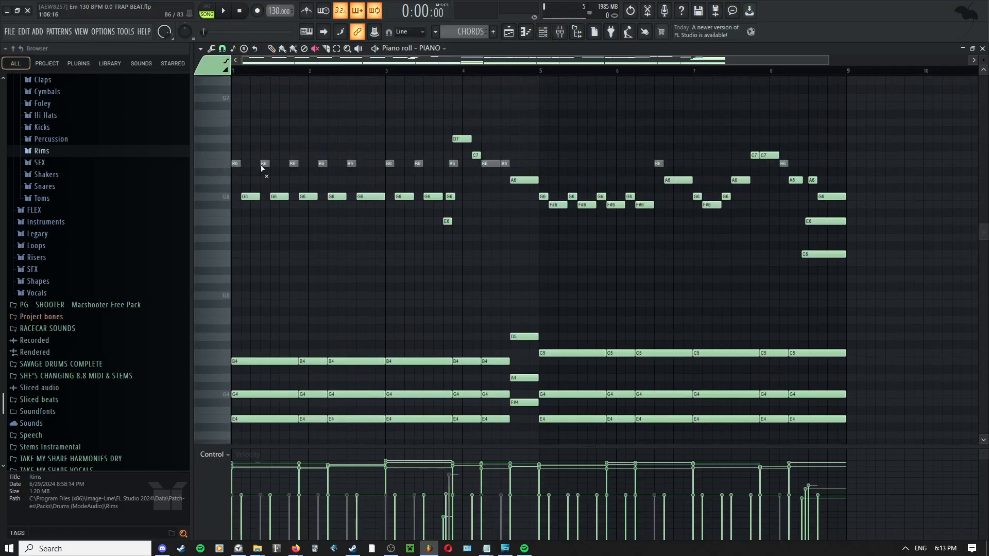
drag(460, 139, 476, 156)
mouse_move(251, 198)
mouse_down()
mouse_move(432, 198)
mouse_move(448, 223)
mouse_move(527, 190)
mouse_move(596, 212)
mouse_move(706, 204)
mouse_move(767, 155)
mouse_up()
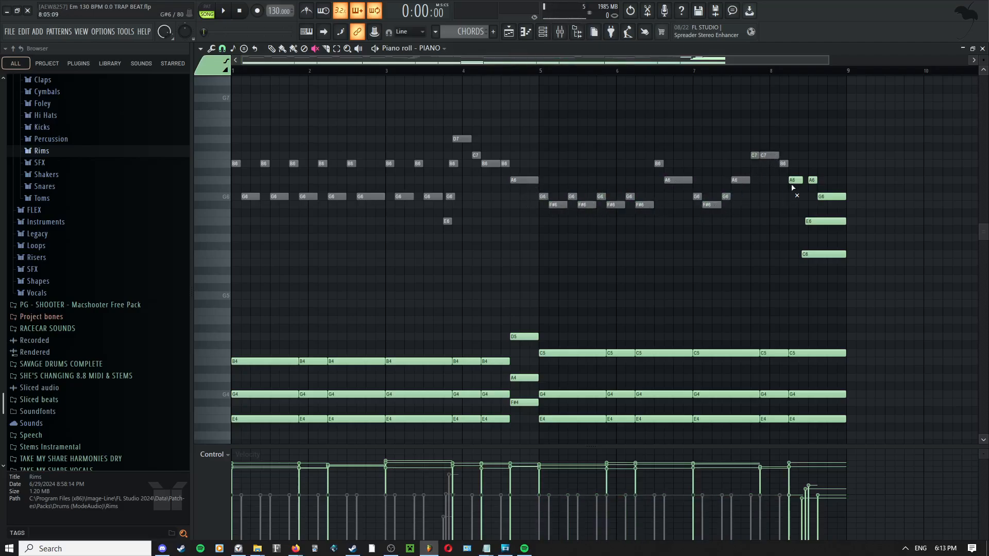
mouse_move(791, 187)
mouse_down()
mouse_move(823, 243)
mouse_move(819, 256)
mouse_up()
scroll(494, 262, down, 2)
drag(430, 269, 438, 252)
key(p)
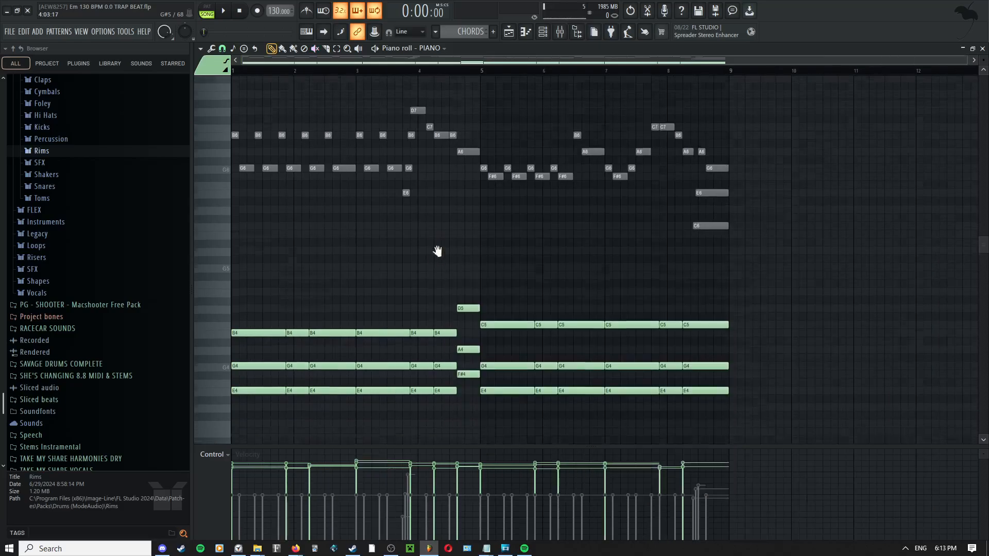
- Audition the low chord notes from bar 1 to bar 5 with the playback tool and return to the Draw tool
scroll(437, 251, down, 3)
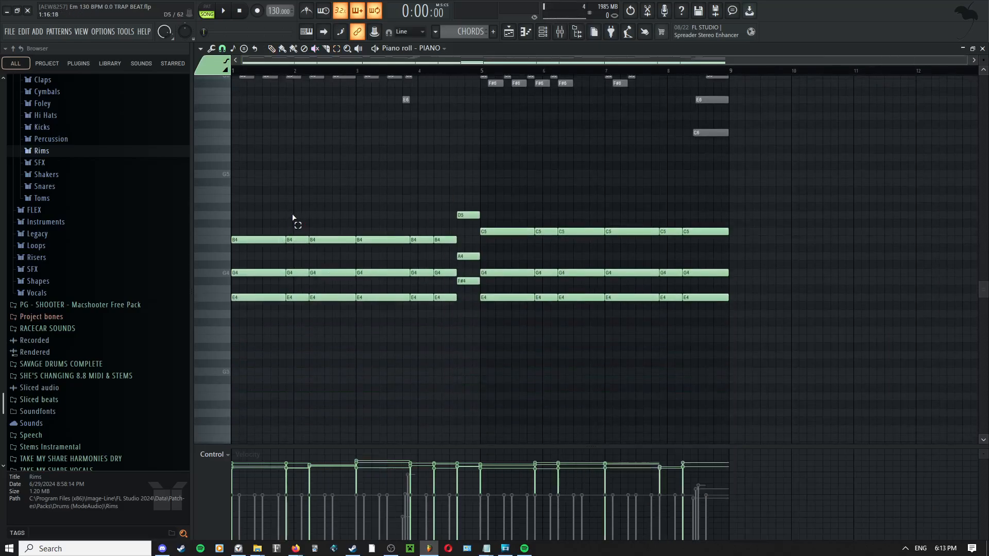
key(y)
drag(242, 258, 241, 260)
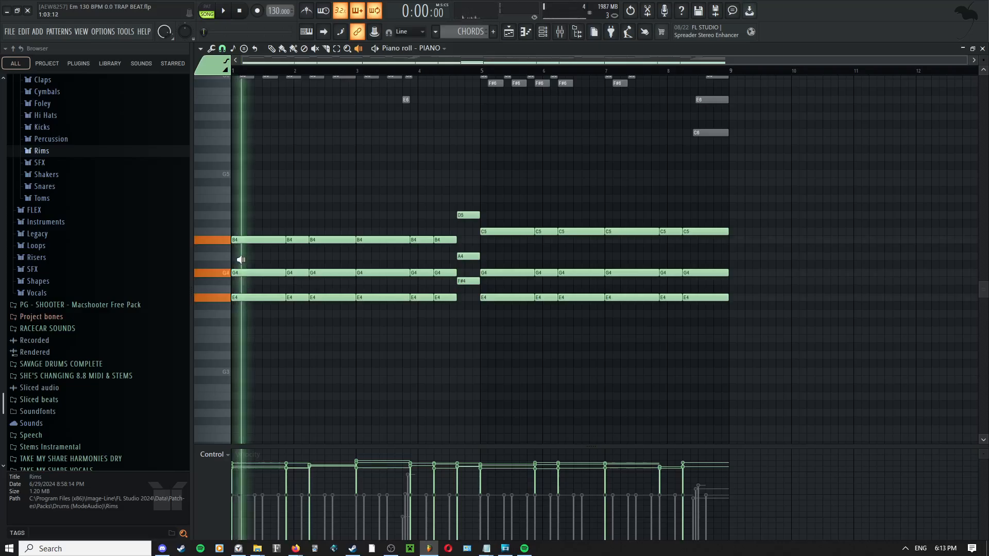
drag(241, 259, 488, 246)
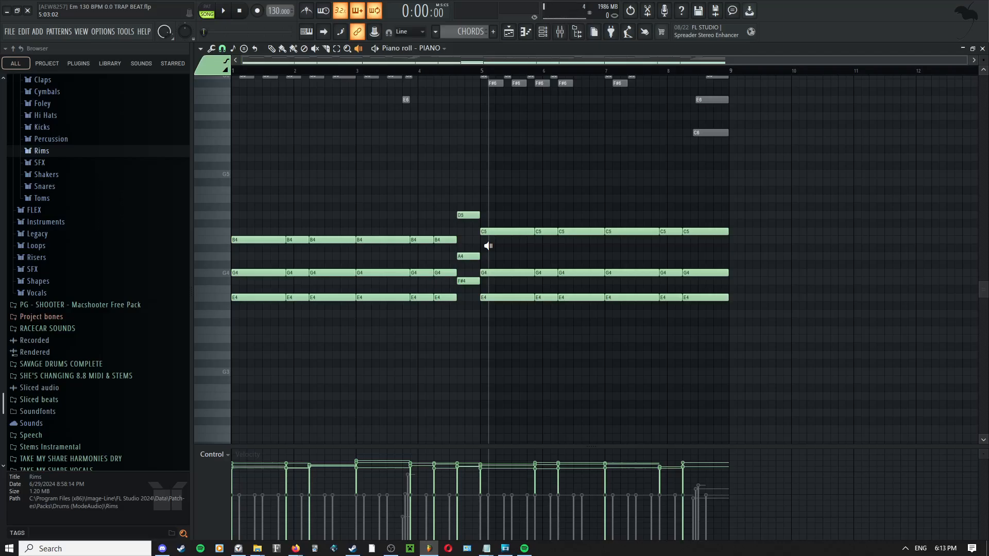
right_click(457, 174)
click(468, 186)
- Examine the chord notes between E4 and D5 across all eight bars and the muted melody above them
scroll(289, 215, up, 1)
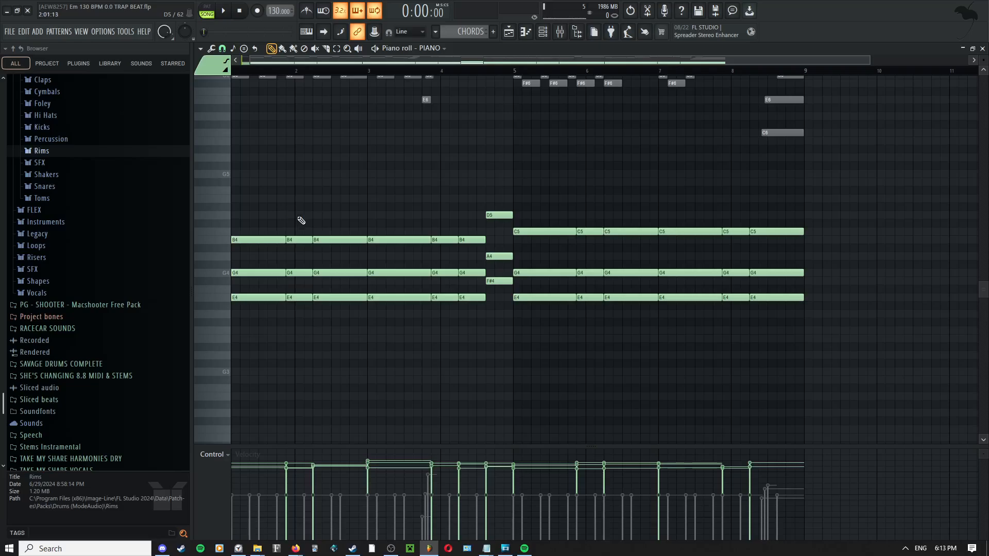
scroll(309, 220, down, 1)
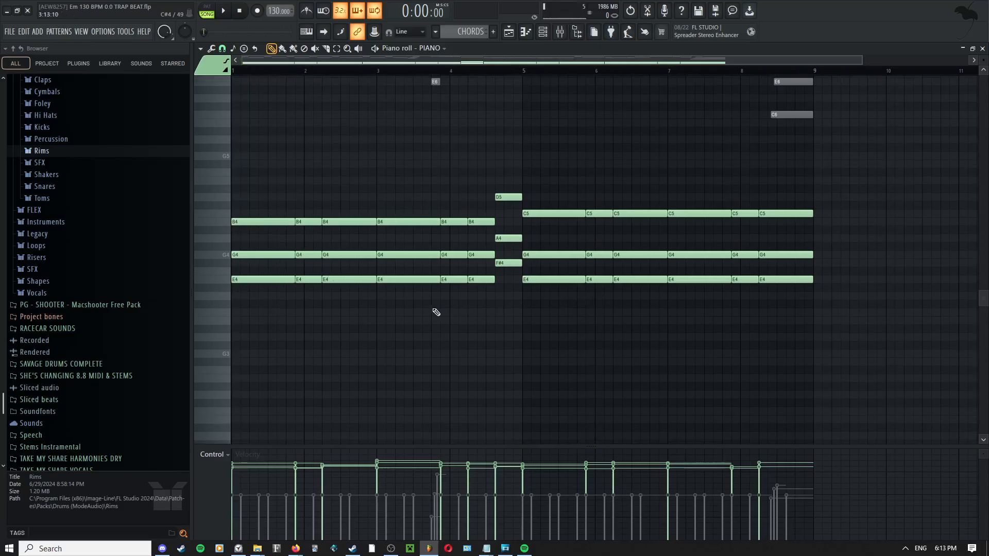
scroll(464, 278, up, 1)
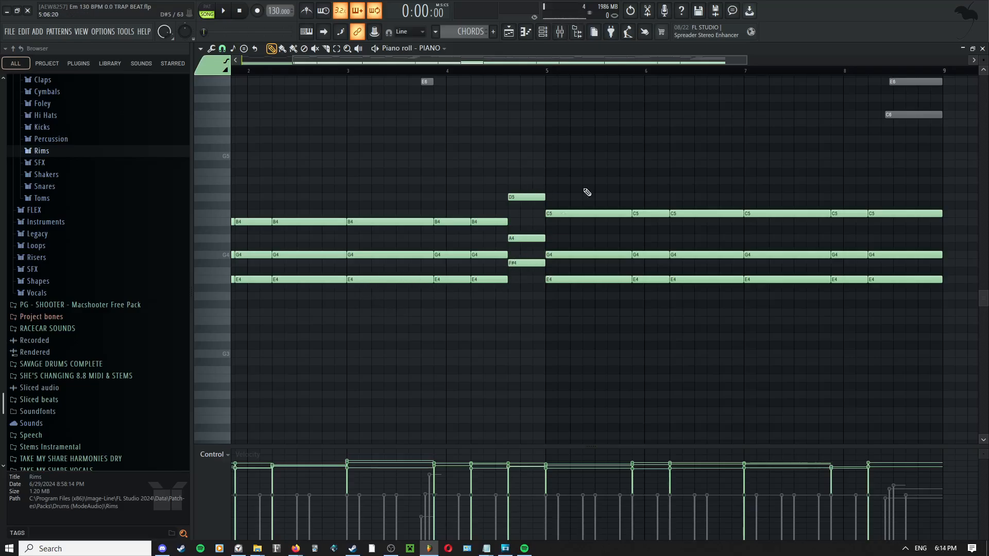
scroll(598, 351, down, 2)
scroll(499, 340, up, 1)
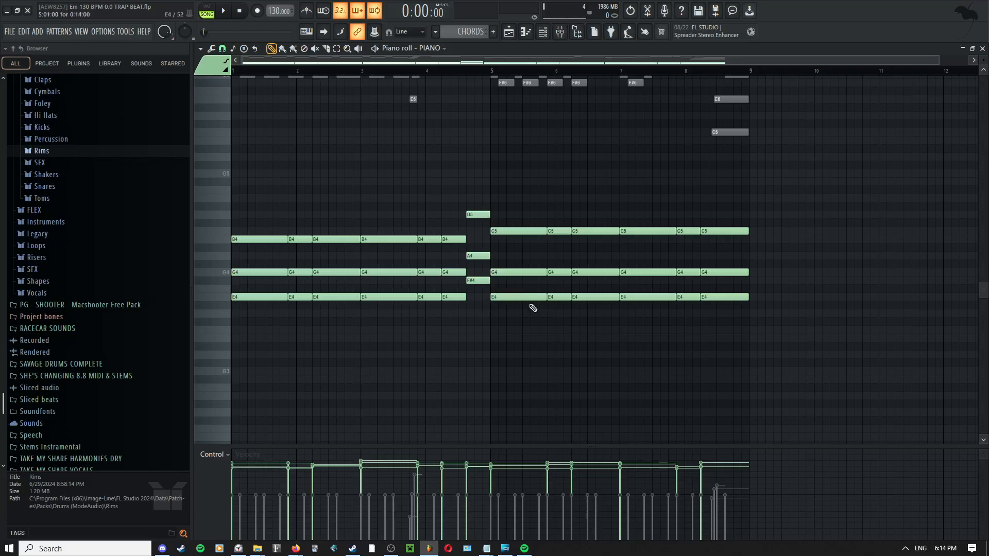
scroll(531, 304, up, 3)
scroll(536, 393, up, 2)
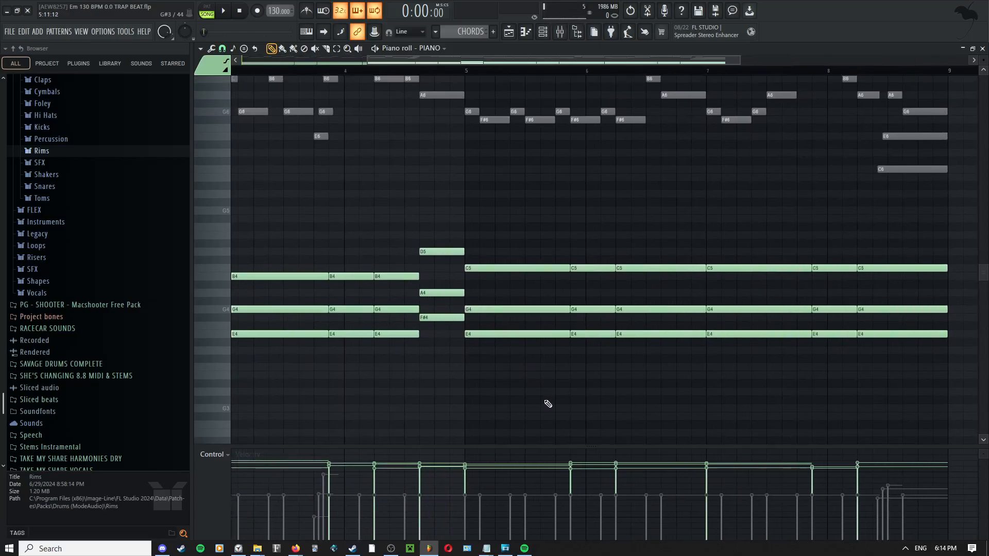
scroll(548, 404, down, 3)
scroll(525, 415, up, 4)
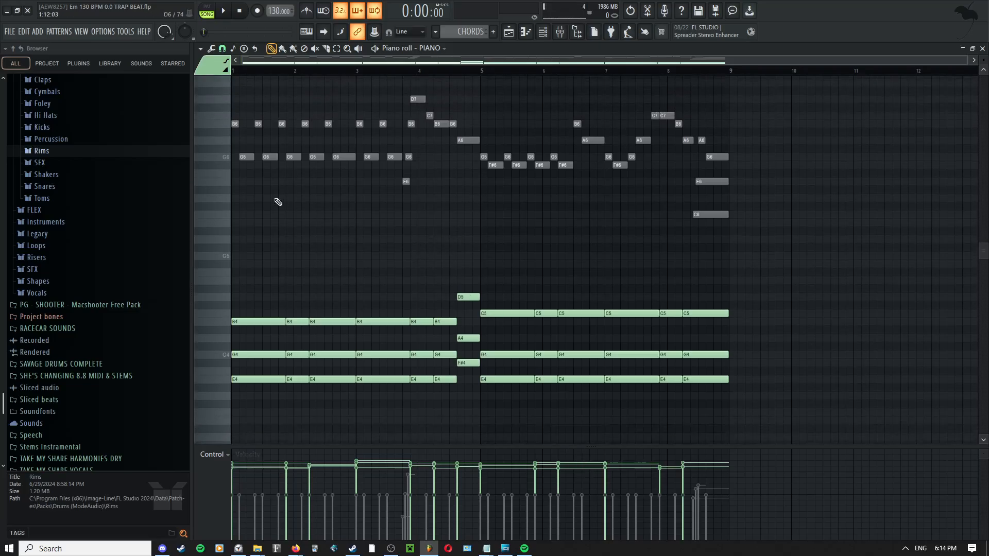
- Return to the playlist and select the MELODY 3 #4 clip on Track 8 at the start of the first chorus
key(t)
click(512, 34)
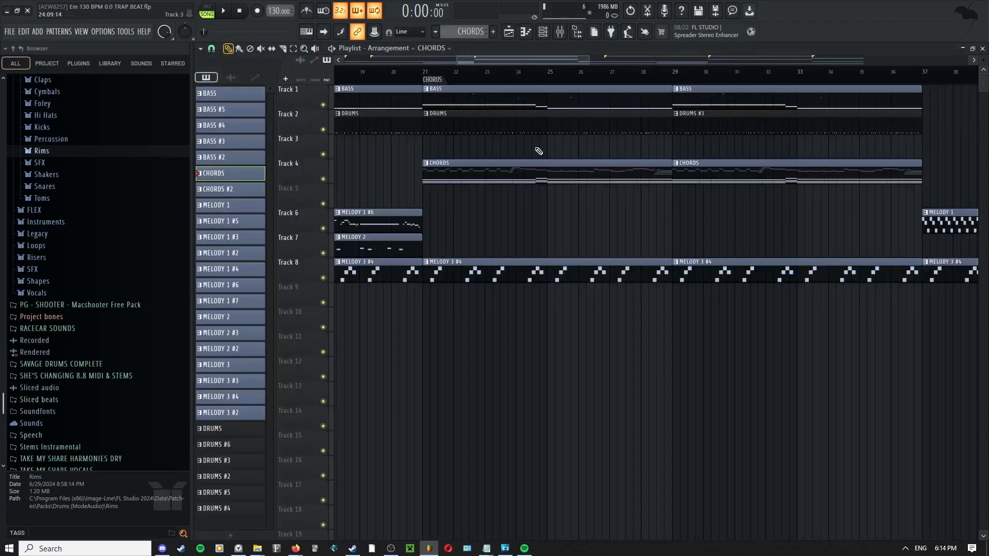
right_click(581, 238)
click(477, 262)
scroll(458, 251, down, 4)
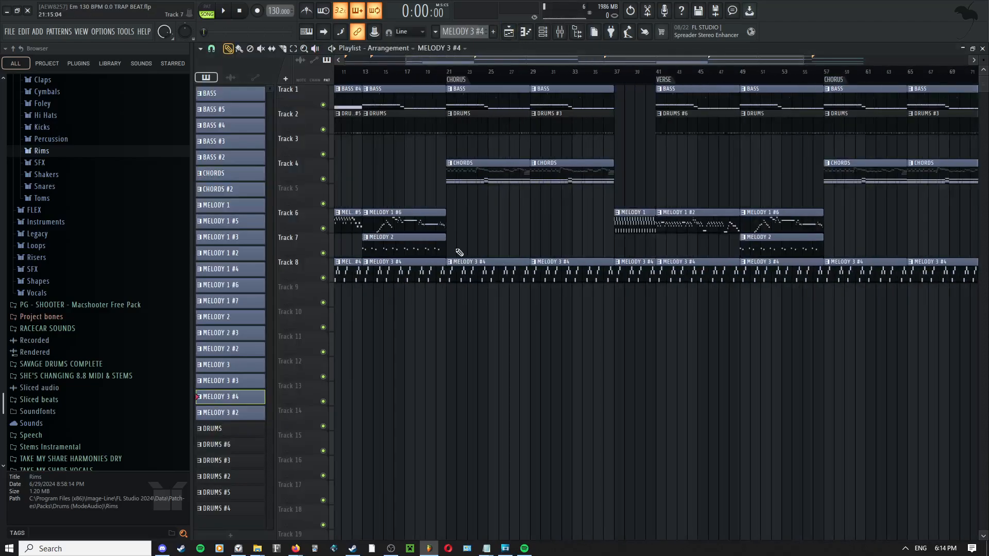
- Open the Analog Lab 2 notes of the MELODY 3 #4 pattern in the piano roll and activate the Draw tool
click(546, 34)
click(493, 315)
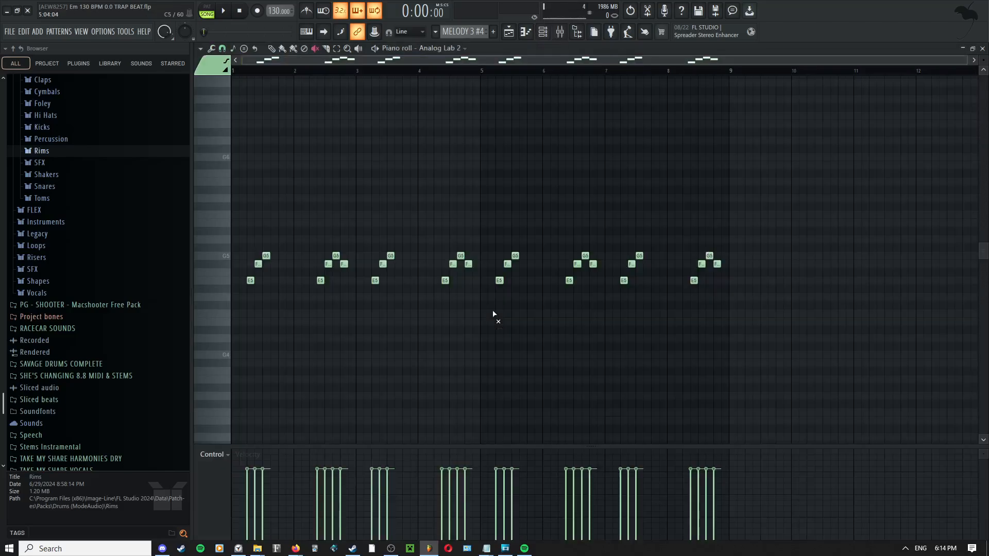
right_click(376, 204)
click(389, 212)
key(space)
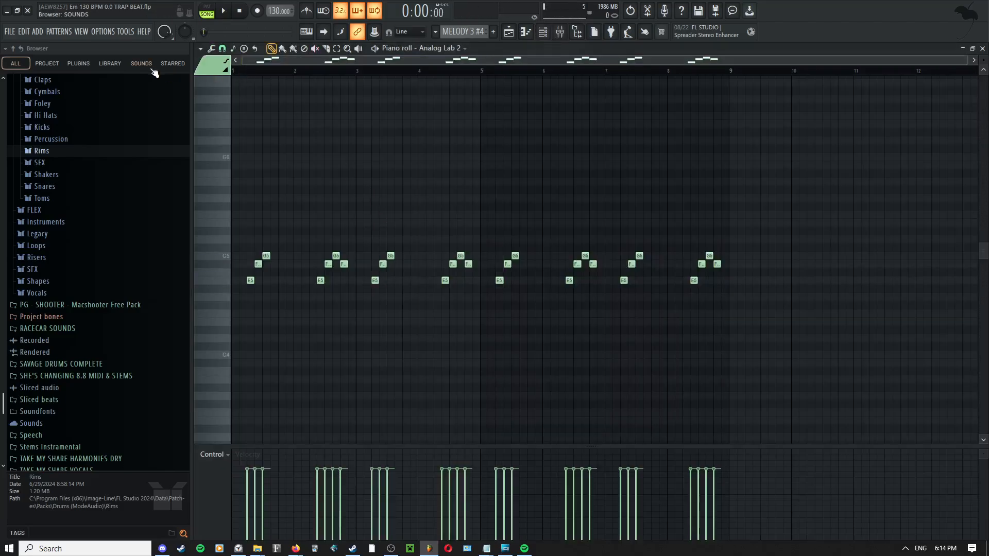
- Play the MELODY 3 #4 pattern, return to the playlist and stop the playback
key(space)
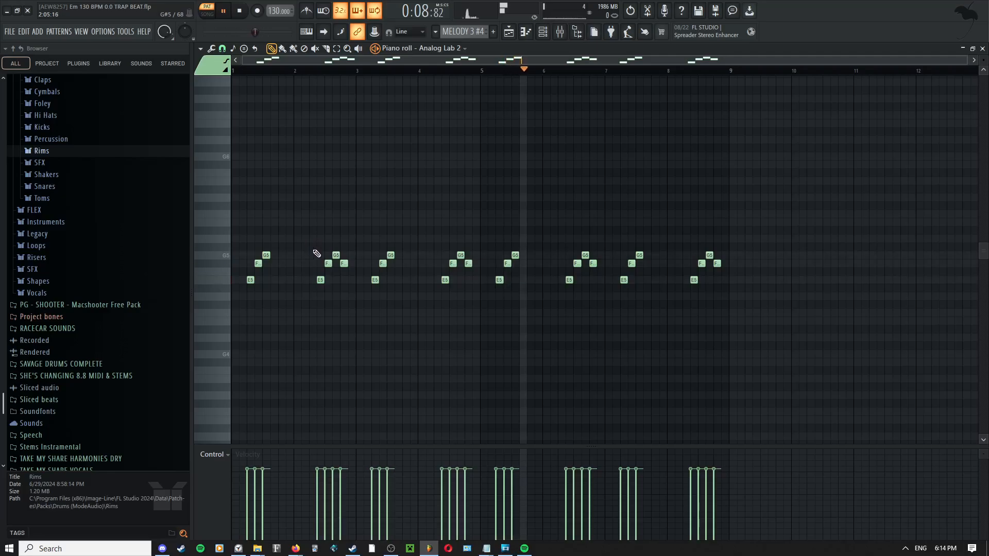
middle_click(505, 305)
middle_click(502, 197)
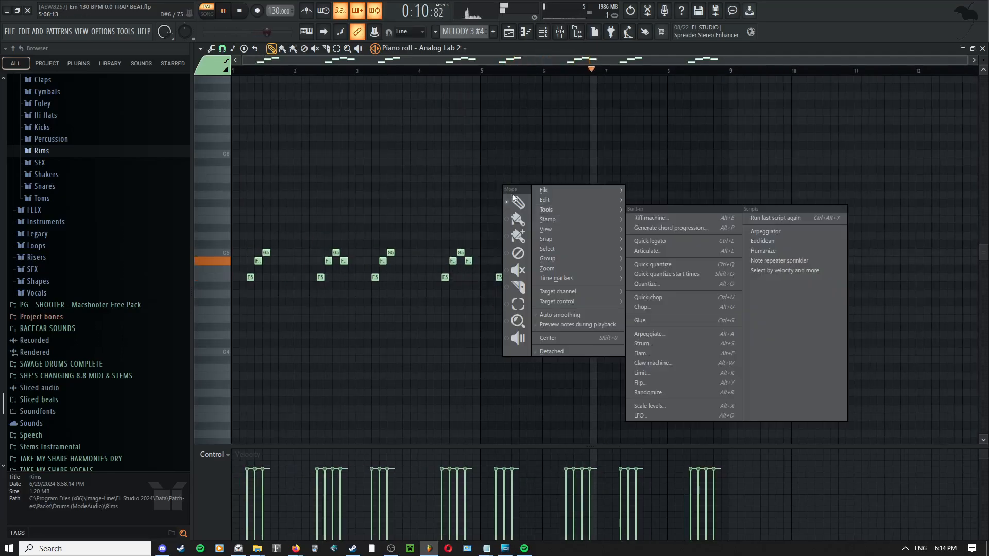
middle_click(504, 197)
key(F5)
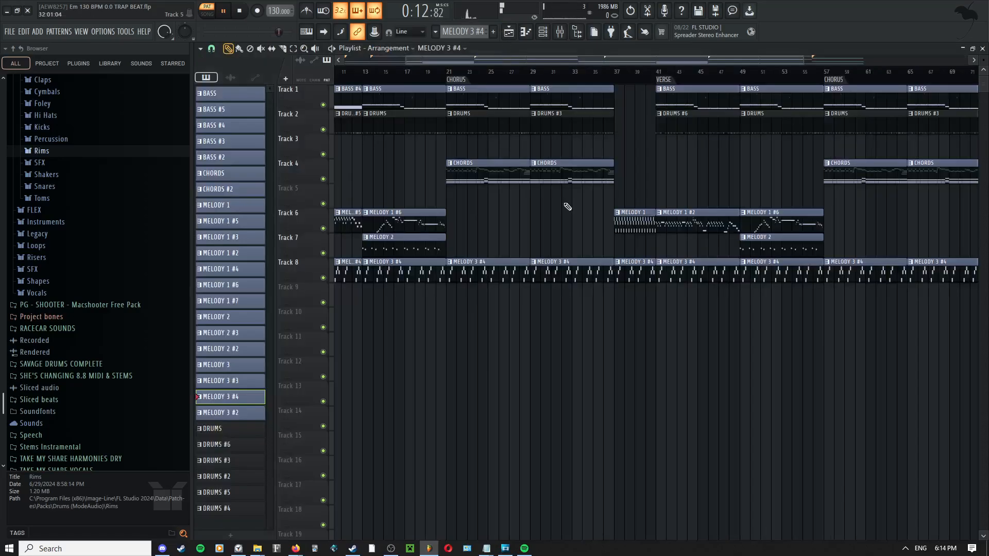
middle_click(542, 232)
click(535, 247)
scroll(535, 249, up, 2)
key(space)
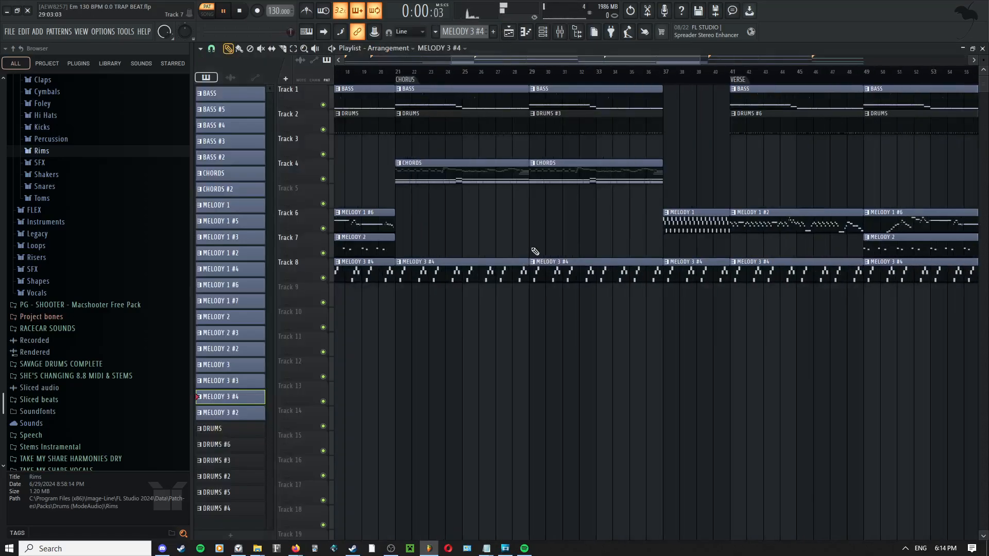
- Select the MELODY 1 clip on Track 6 at bar 37, just before the verse
drag(616, 241, 552, 242)
scroll(520, 251, up, 2)
drag(672, 249, 795, 249)
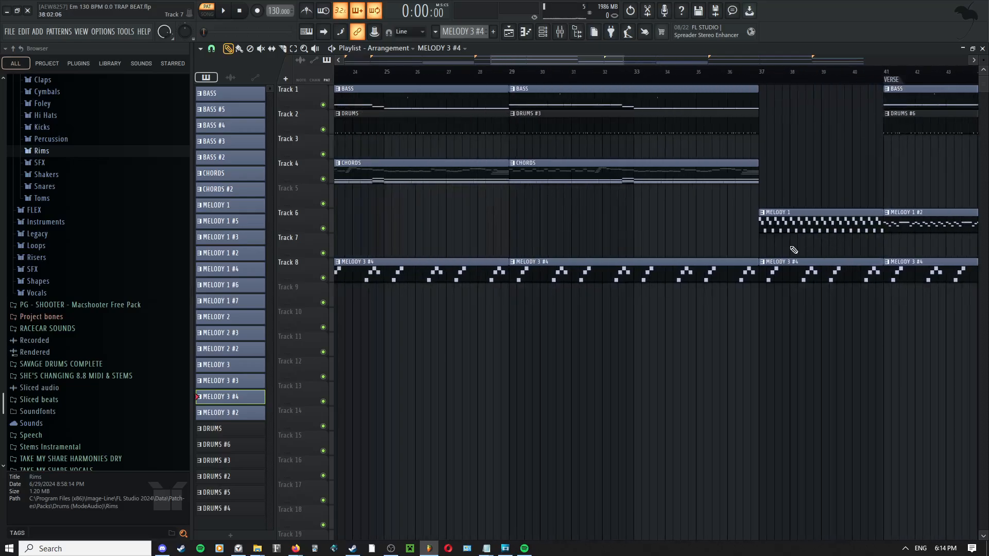
scroll(724, 234, down, 2)
click(758, 226)
scroll(476, 222, up, 2)
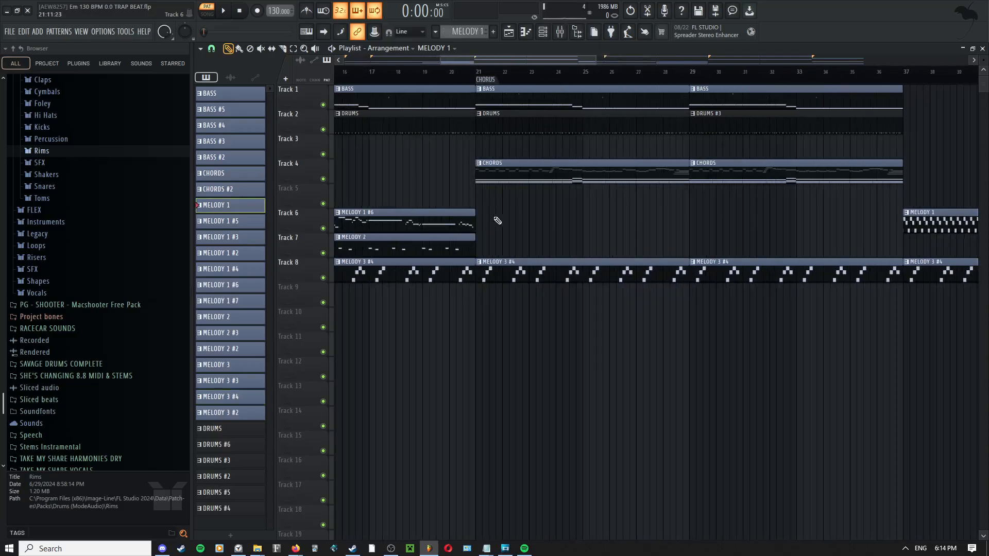
drag(713, 222, 429, 227)
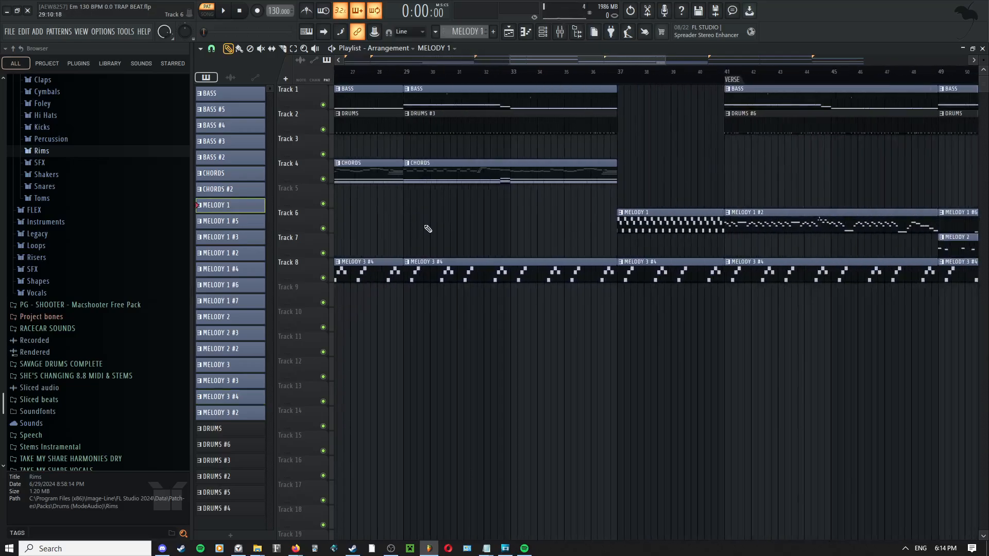
- Open the Opus notes of MELODY 1 in the piano roll and examine the repeating G7, F#7, E7 figure
double_click(648, 219)
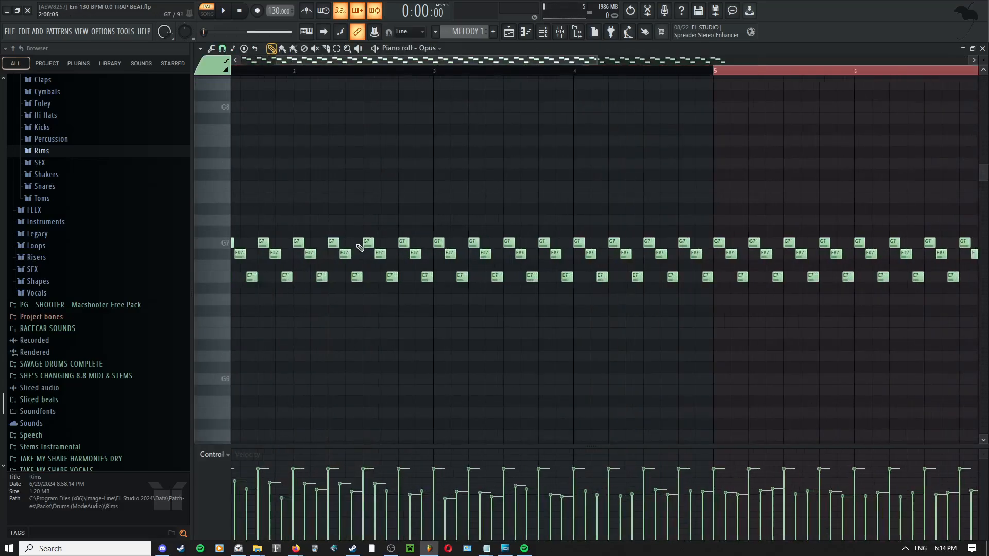
scroll(567, 211, up, 1)
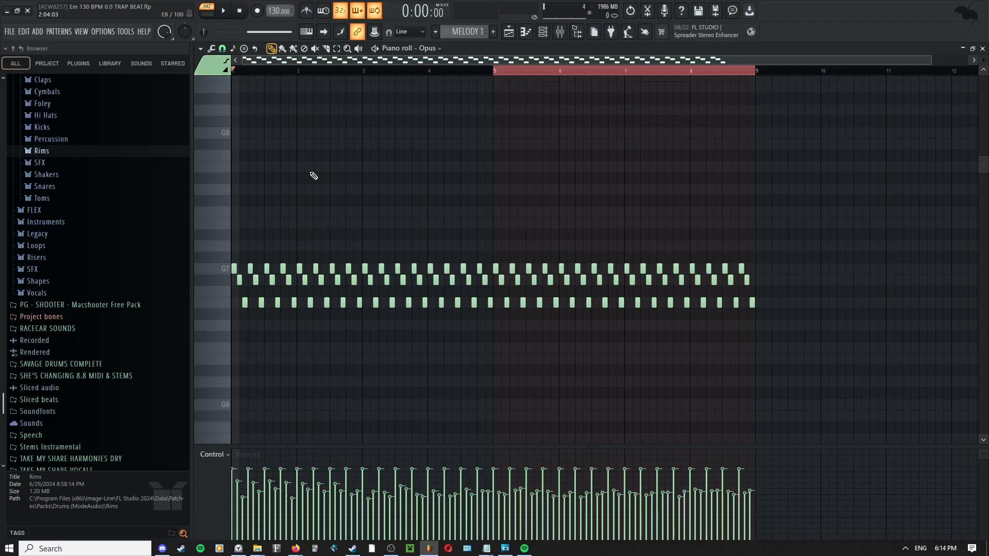
scroll(329, 214, up, 3)
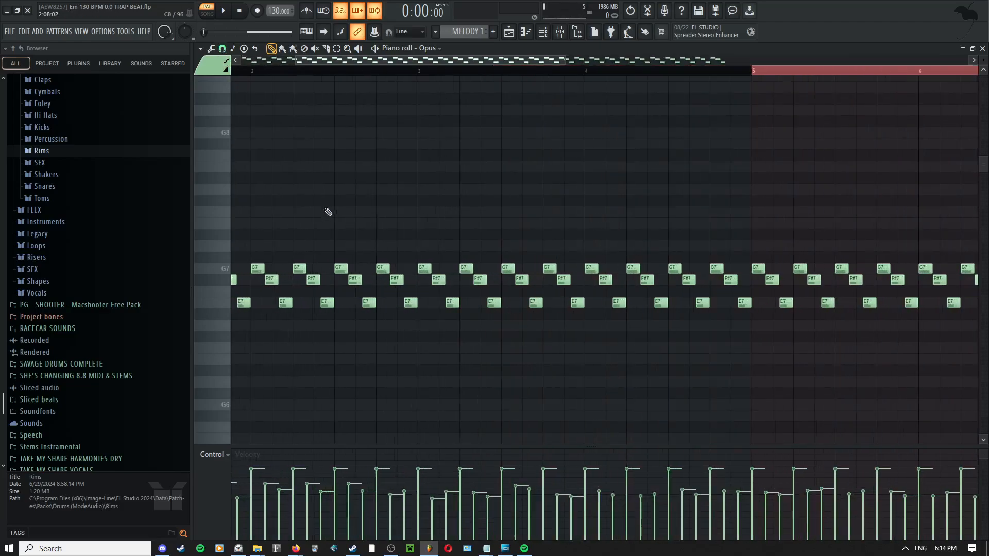
drag(328, 214, 446, 203)
scroll(365, 206, down, 2)
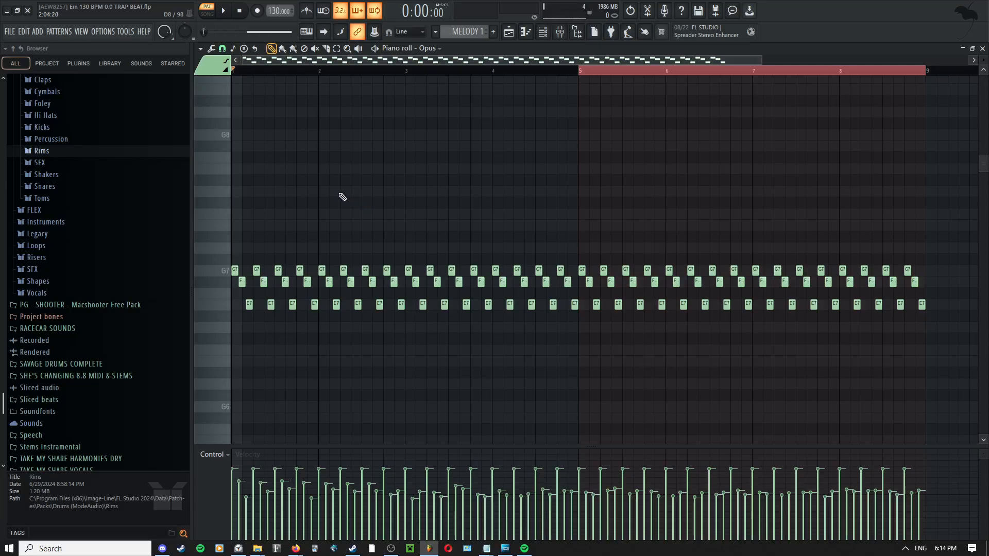
drag(316, 193, 541, 203)
scroll(334, 233, up, 3)
drag(356, 207, 432, 213)
scroll(311, 222, up, 3)
drag(305, 223, 429, 221)
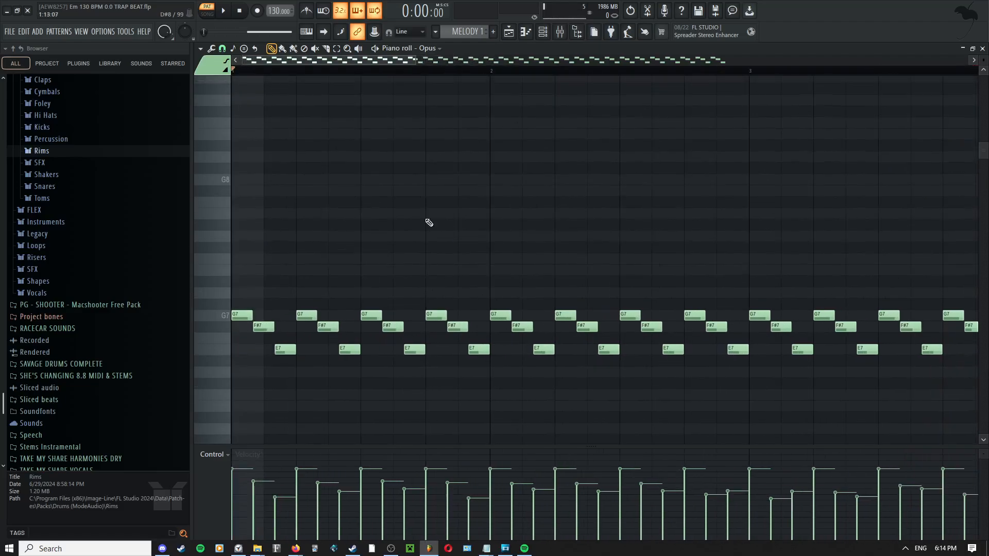
- Set the piano roll snap to 1/3 beat and check the MELODY 1 notes against the grid
click(222, 49)
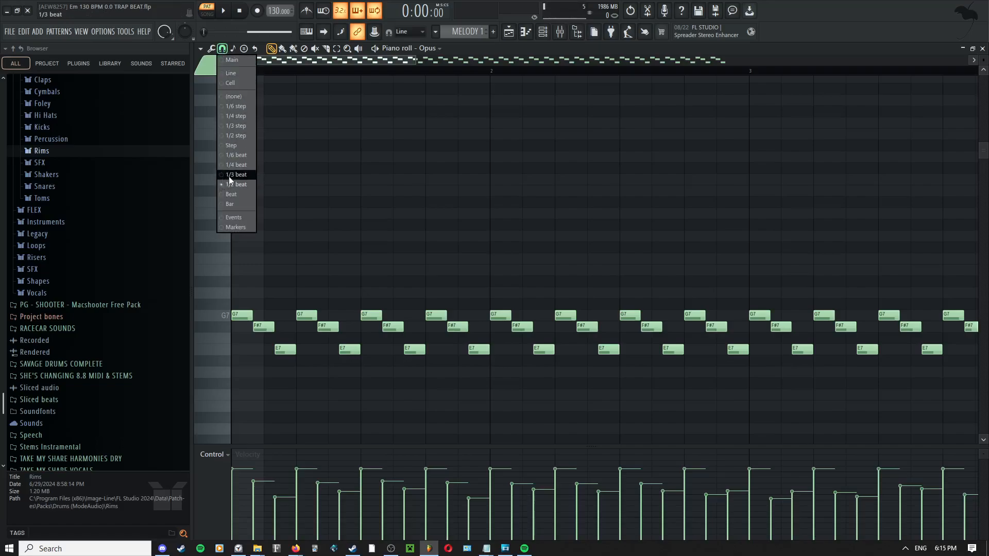
click(232, 175)
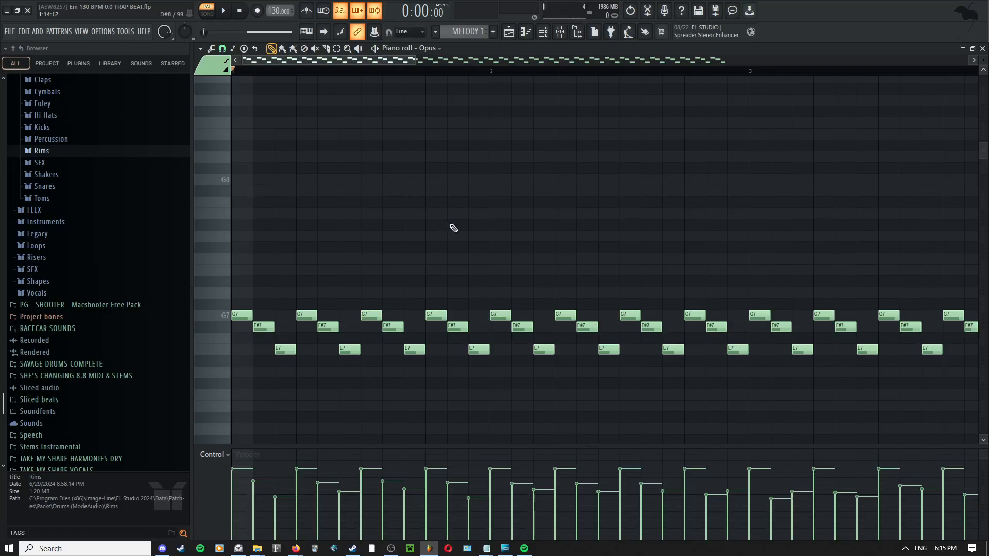
scroll(418, 222, down, 4)
scroll(291, 312, up, 3)
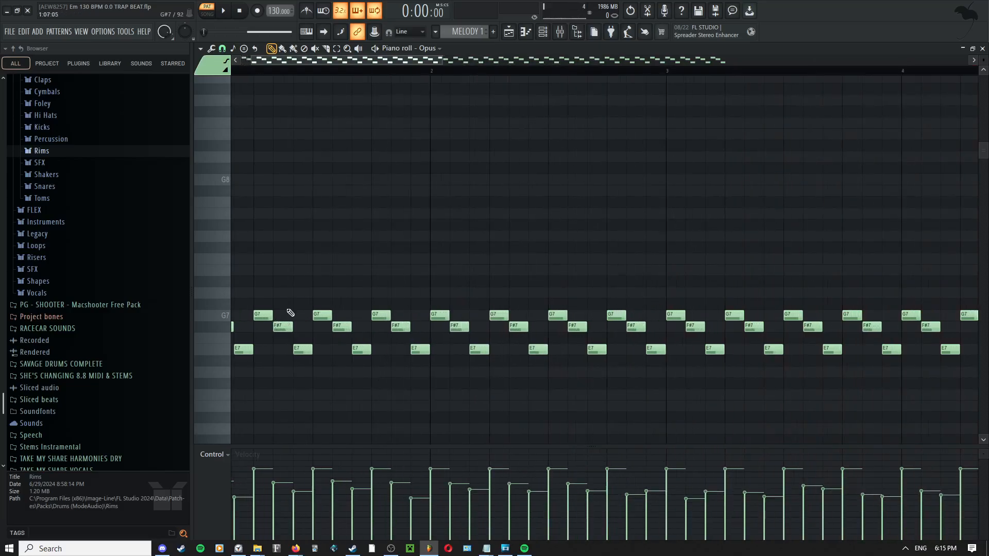
- Return to the playlist and open the PIANO notes of the CHORDS clip on Track 4
click(509, 31)
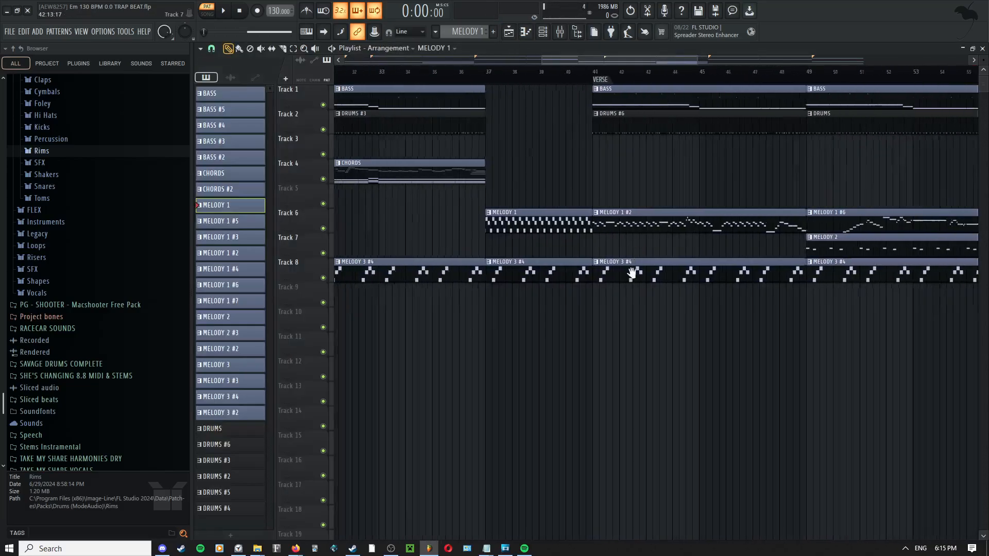
drag(632, 273, 807, 260)
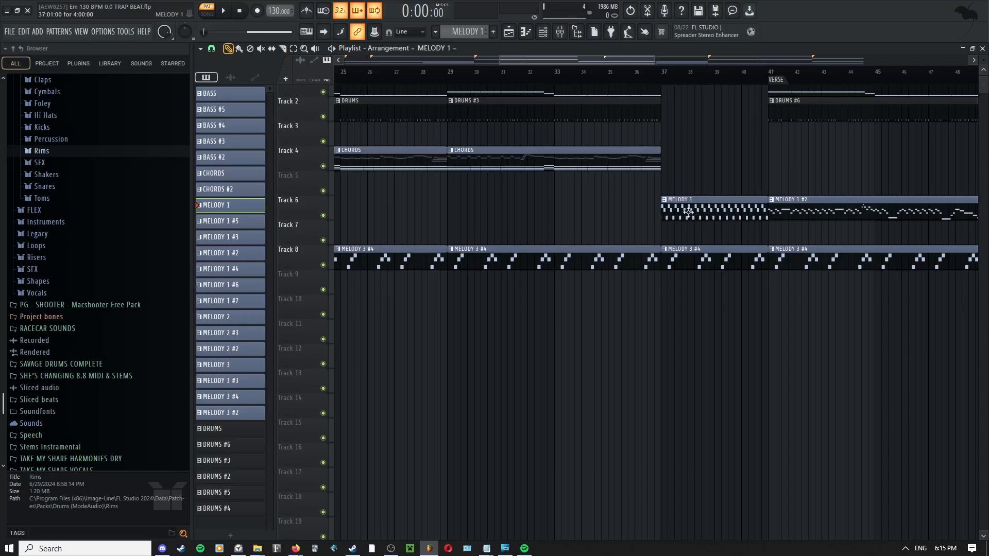
double_click(600, 165)
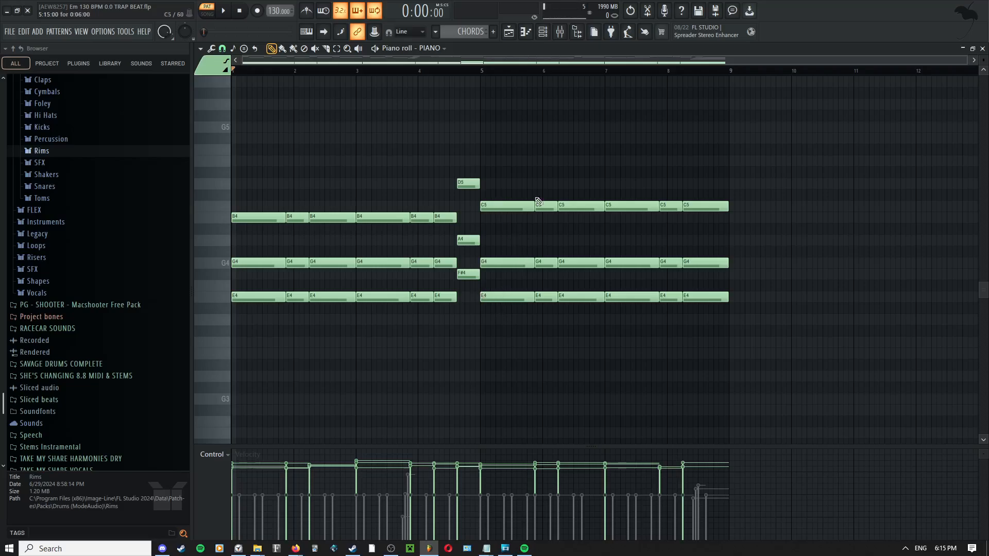
- Go back to the playlist and reopen the MELODY 1 clip's Opus notes at the start of bar 1
key(F5)
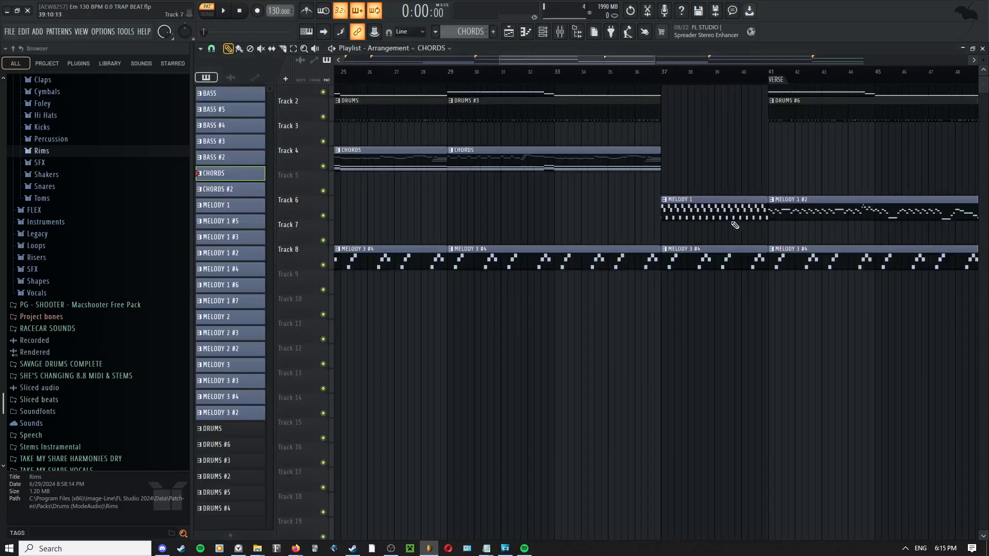
drag(669, 242, 532, 232)
click(549, 204)
double_click(548, 205)
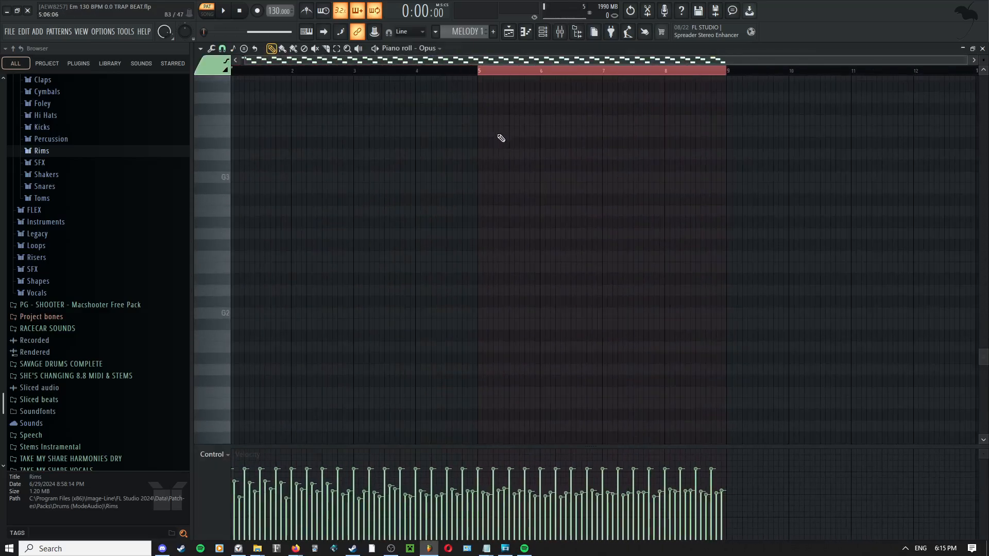
scroll(263, 294, up, 3)
drag(290, 236, 526, 245)
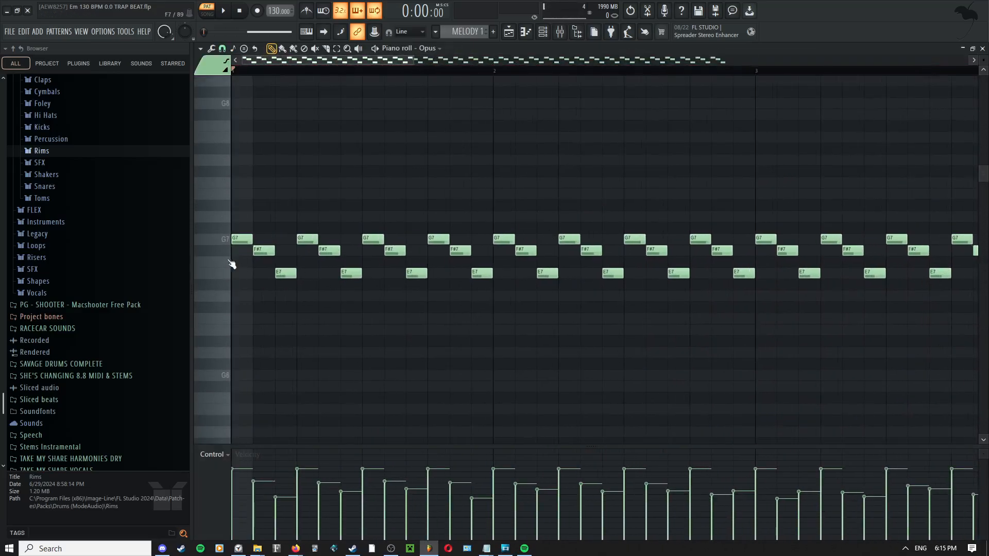
- Select the first G7, F#7 and E7 notes and level their velocities to the same height
click(240, 239)
click(261, 250)
click(280, 274)
drag(243, 236, 279, 282)
middle_click(270, 292)
click(264, 330)
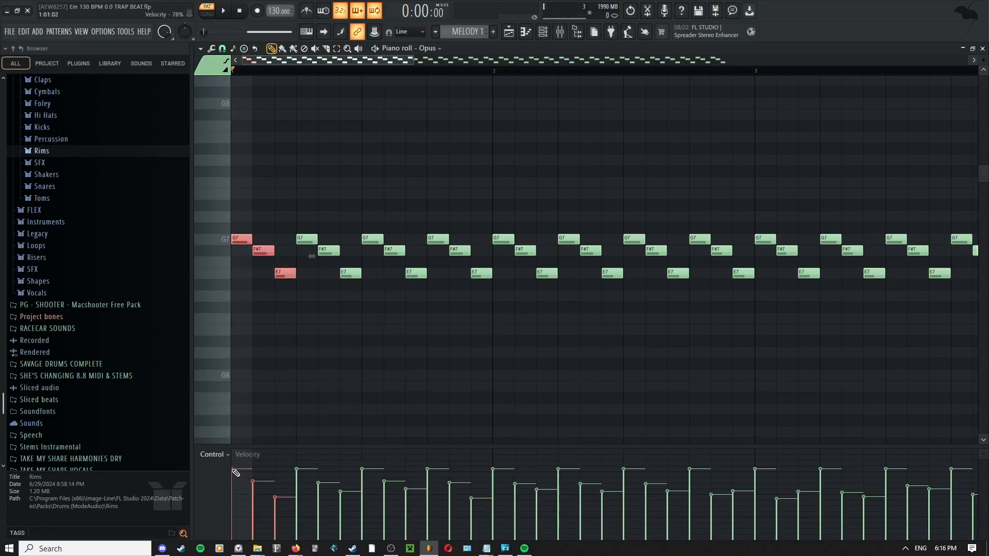
drag(236, 472, 278, 512)
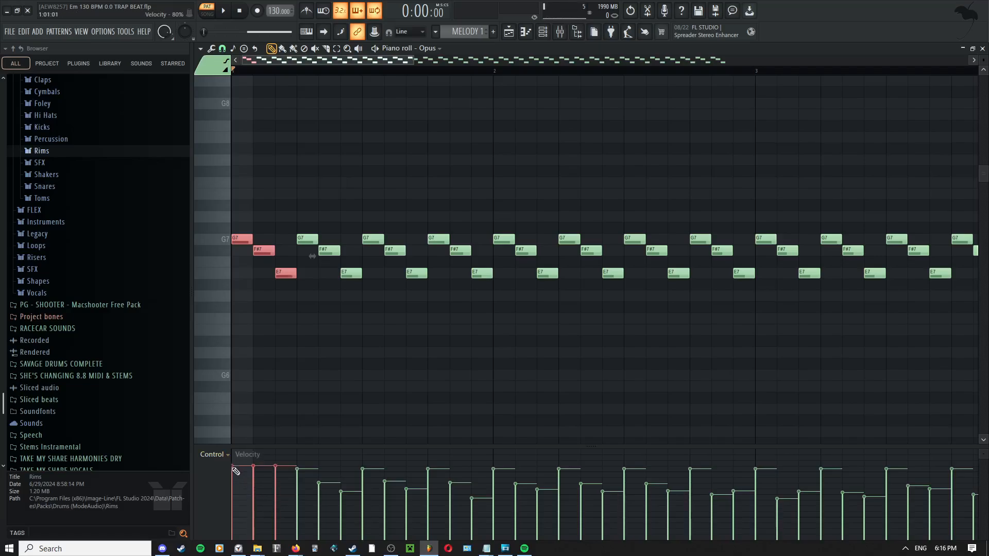
- Step the velocities of the first three notes down from G7 through F#7 to E7 and reselect the notes
key(ctrl+d)
drag(245, 241, 282, 295)
middle_click(268, 293)
click(269, 296)
key(ctrl+d)
right_click(264, 270)
click(266, 270)
drag(240, 237, 284, 281)
right_click(273, 301)
click(273, 299)
drag(252, 484, 310, 514)
drag(239, 235, 298, 291)
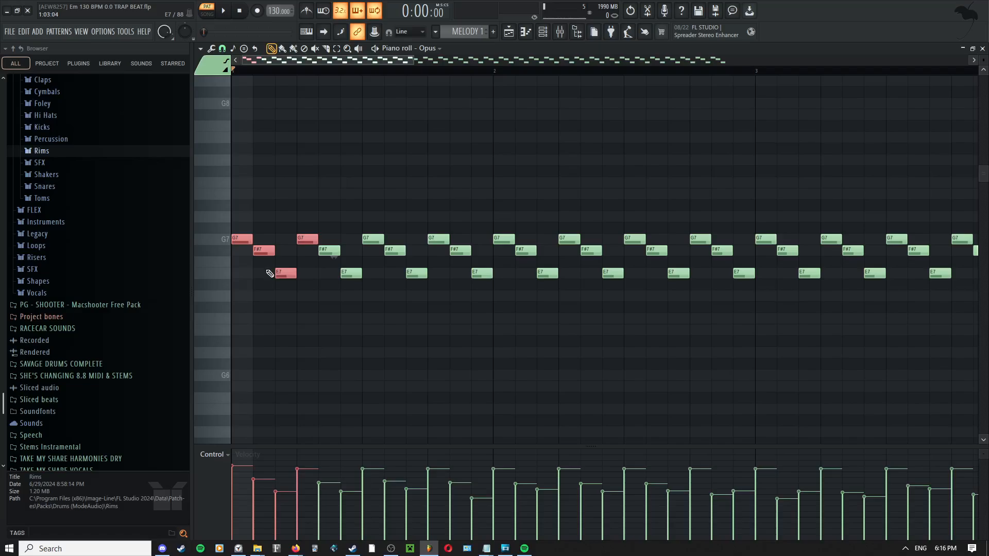
drag(239, 229, 289, 318)
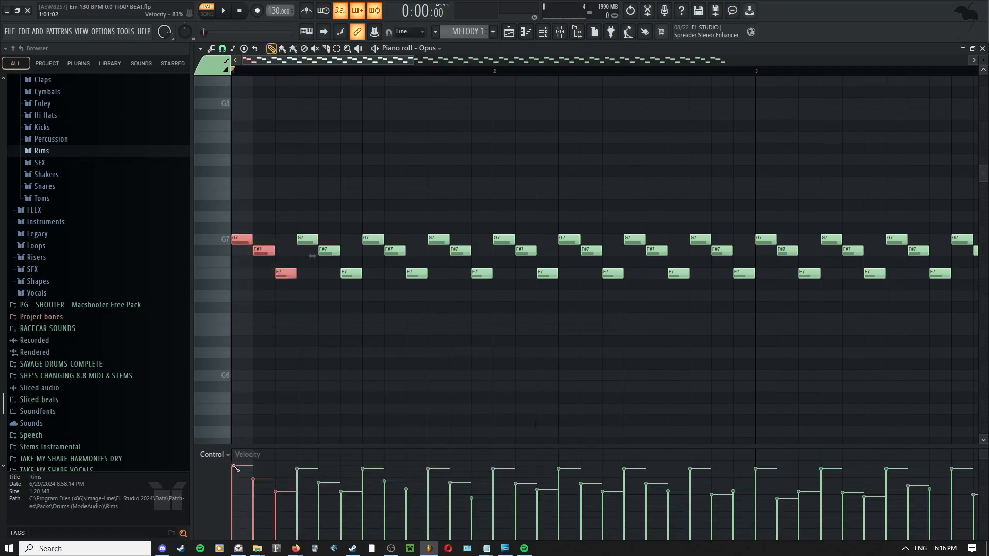
- Fine-tune the descending velocities of the first G7, F#7 and E7 notes
mouse_move(252, 464)
mouse_down()
mouse_move(340, 422)
mouse_move(315, 466)
mouse_move(301, 553)
mouse_move(291, 492)
mouse_move(288, 541)
mouse_move(258, 481)
mouse_move(325, 521)
mouse_move(325, 542)
mouse_move(328, 533)
mouse_up()
mouse_move(241, 469)
mouse_down()
mouse_move(284, 485)
mouse_move(283, 502)
mouse_move(284, 475)
mouse_move(257, 473)
mouse_move(327, 495)
mouse_move(242, 479)
mouse_move(272, 493)
mouse_move(281, 512)
mouse_move(239, 483)
mouse_up()
drag(238, 473, 267, 470)
mouse_move(234, 473)
mouse_down()
mouse_move(282, 483)
mouse_move(288, 496)
mouse_move(289, 484)
mouse_up()
mouse_move(291, 499)
mouse_down()
mouse_move(290, 544)
mouse_move(294, 483)
mouse_up()
- Delete all MELODY 1 notes after the first G7, F#7 and E7
scroll(347, 310, down, 5)
drag(251, 233, 790, 333)
key(Delete)
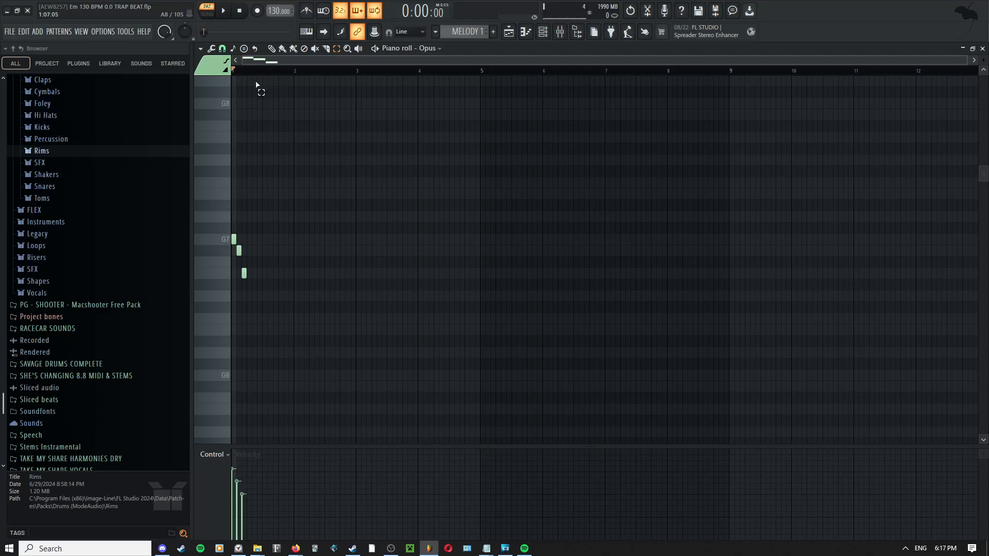
- Duplicate the three-note G7, F#7, E7 group back to back until it fills all eight bars
scroll(256, 85, up, 5)
scroll(324, 254, down, 3)
key(ctrl+a)
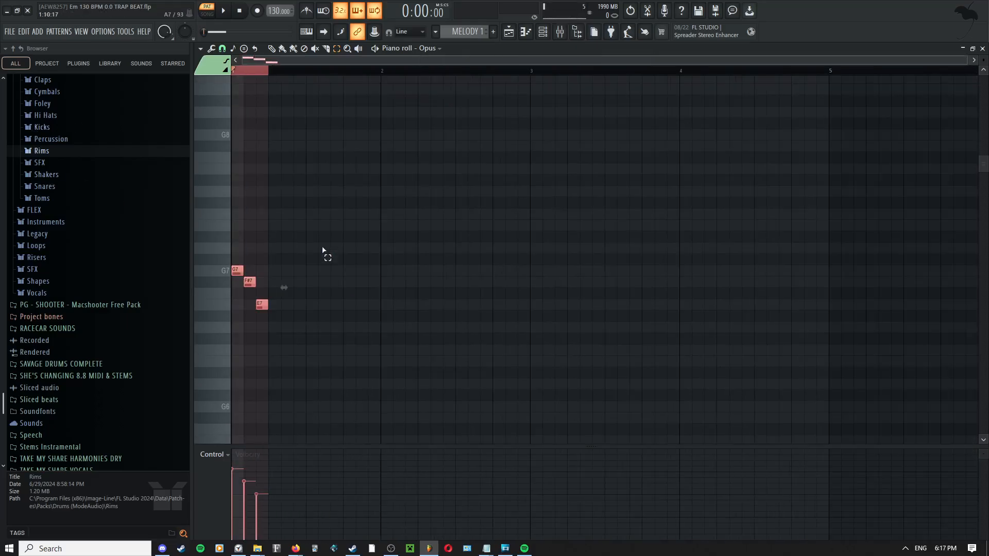
key(ctrl+b)
key(ctrl+b)
key(ctrl+b)
key(ctrl+b)
key(ctrl+b)
key(ctrl+b)
key(ctrl+b)
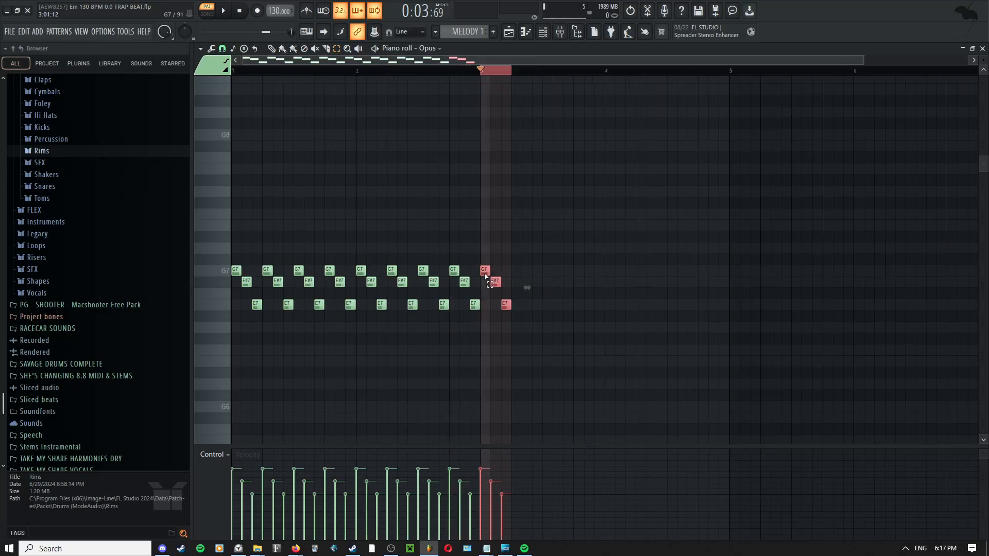
key(ctrl+b)
key(ctrl+b)
key(ctrl+b)
key(ctrl+b)
key(ctrl+b)
key(ctrl+b)
key(ctrl+b)
key(ctrl+b)
key(ctrl+b)
key(ctrl+b)
key(ctrl+b)
key(ctrl+b)
key(ctrl+b)
key(ctrl+b)
key(ctrl+b)
key(ctrl+b)
scroll(547, 214, right, 5)
scroll(490, 223, down, 5)
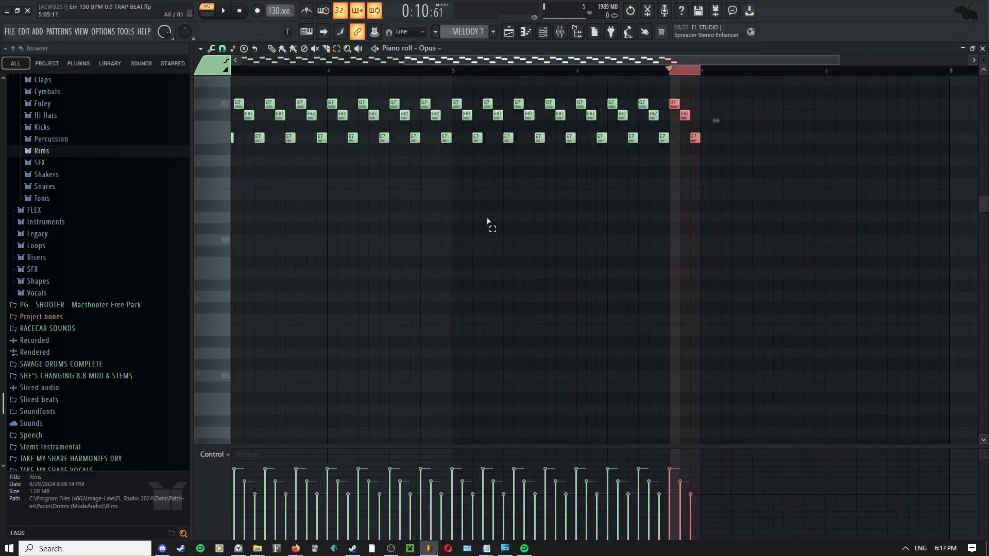
scroll(517, 241, up, 4)
scroll(518, 242, down, 1)
key(ctrl+b)
key(ctrl+b)
key(ctrl+b)
key(ctrl+b)
key(ctrl+b)
key(ctrl+b)
key(ctrl+b)
key(ctrl+b)
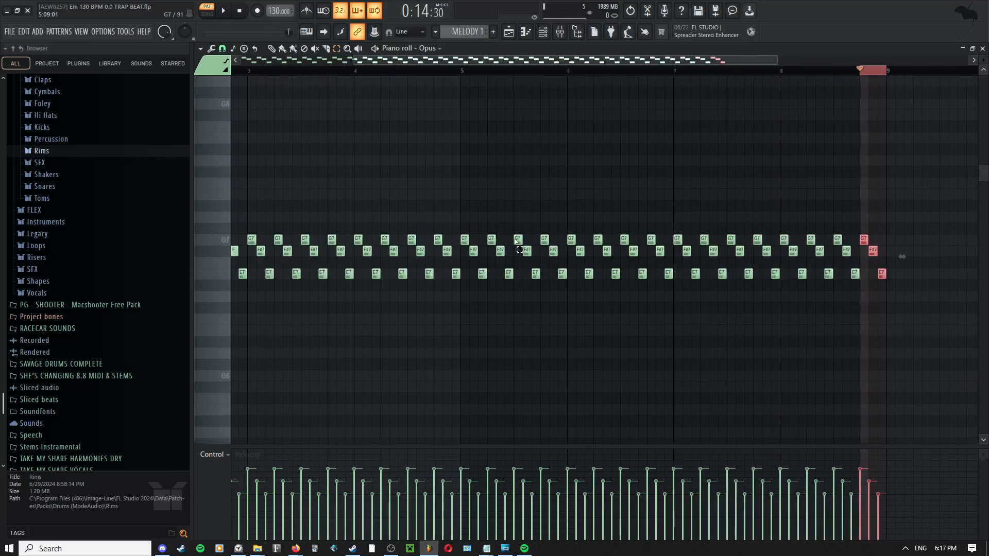
- Select all the notes from bar 1 to bar 9 and activate the Draw tool
scroll(519, 249, down, 3)
drag(729, 72, 15, 205)
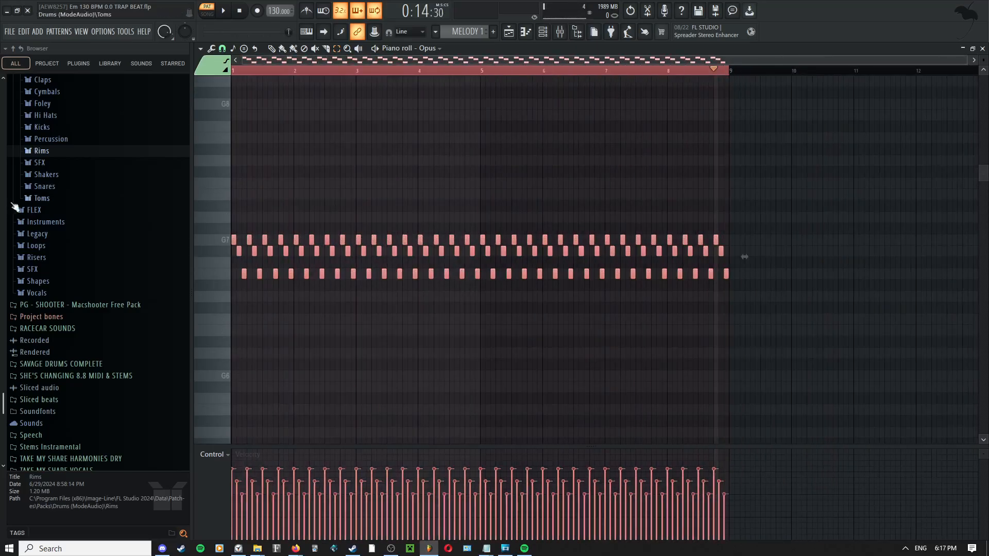
right_click(446, 170)
click(459, 189)
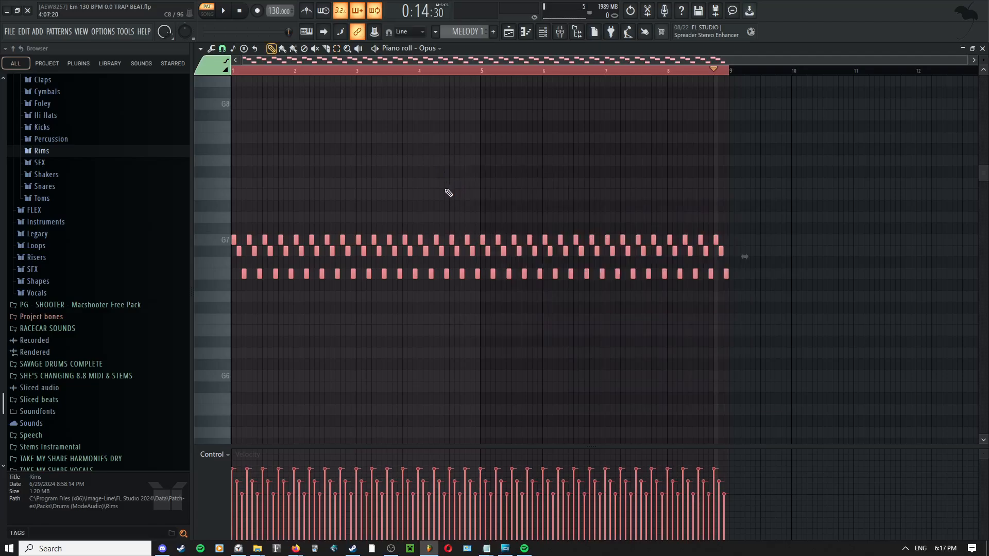
- Apply a slight velocity randomization to the selected notes with the piano roll randomizer and play the pattern
key(alt+r)
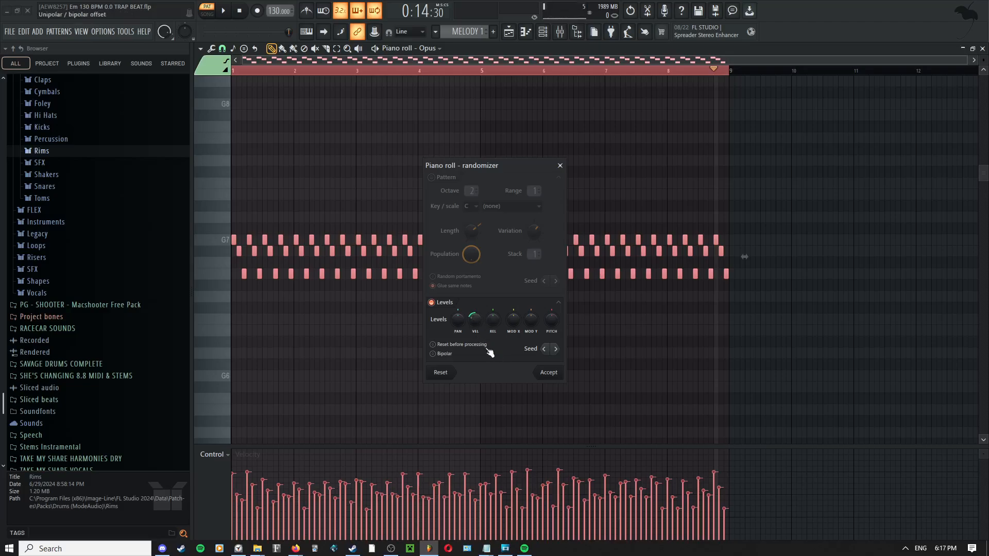
drag(474, 320, 474, 325)
key(space)
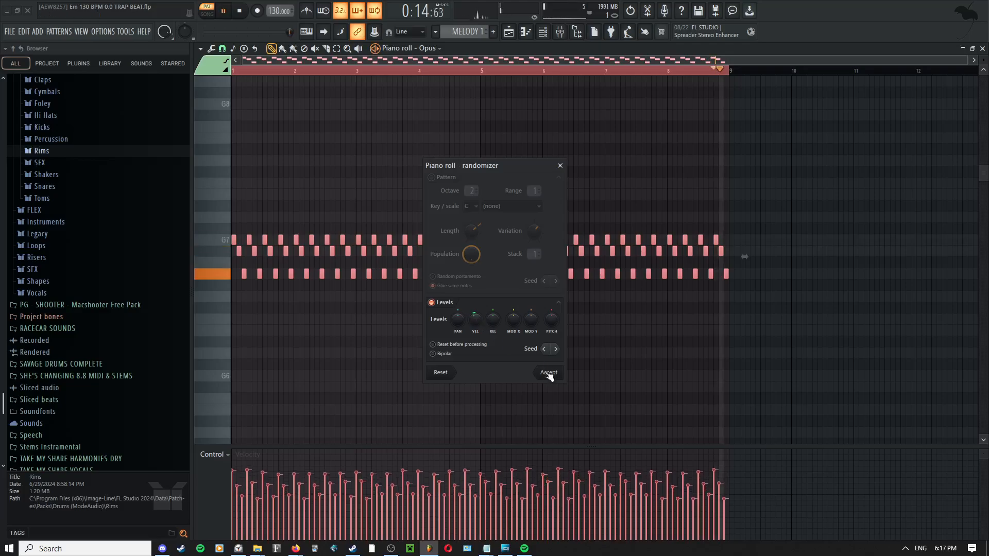
click(549, 373)
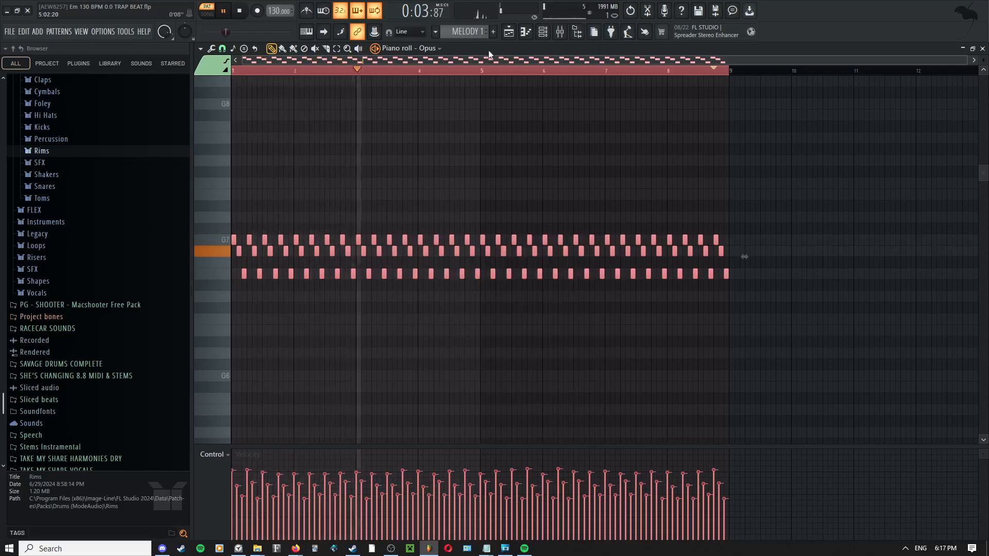
- Return to the playlist and open the MELODY 3 #4 clip before the chorus in the piano roll
click(508, 32)
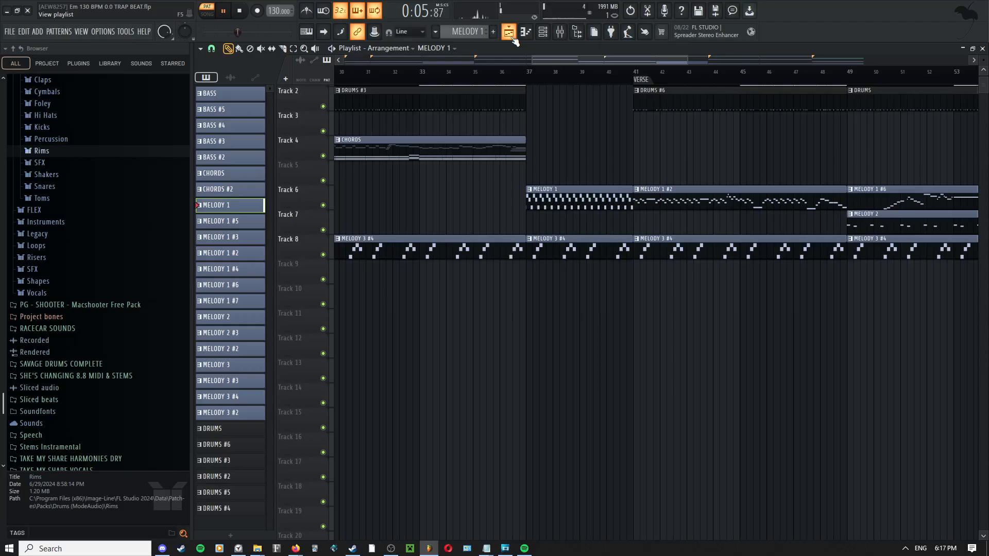
scroll(604, 114, down, 3)
drag(604, 114, 558, 256)
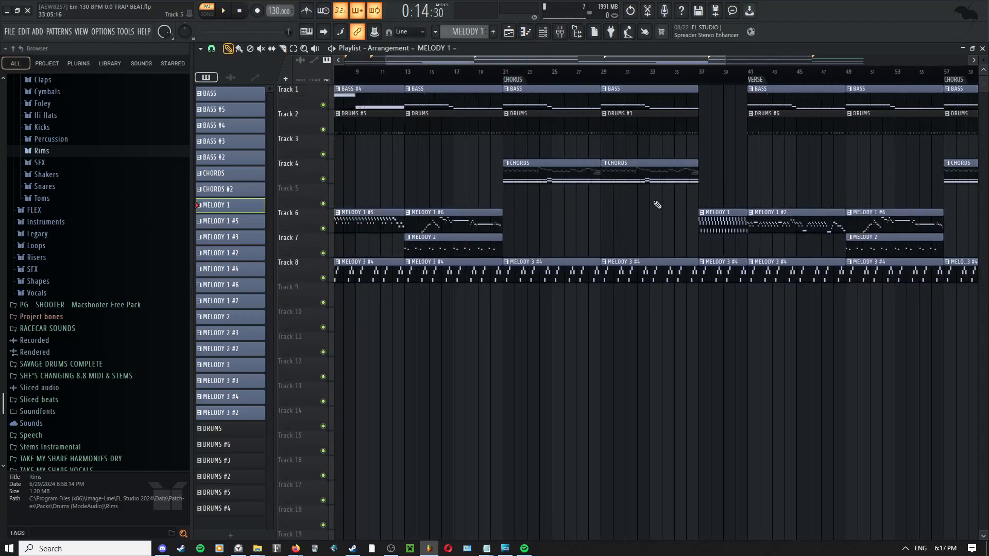
middle_click(654, 200)
mouse_move(650, 217)
mouse_down()
mouse_move(560, 207)
mouse_move(693, 241)
mouse_up()
middle_click(553, 219)
click(552, 219)
scroll(656, 261, down, 2)
scroll(505, 277, up, 3)
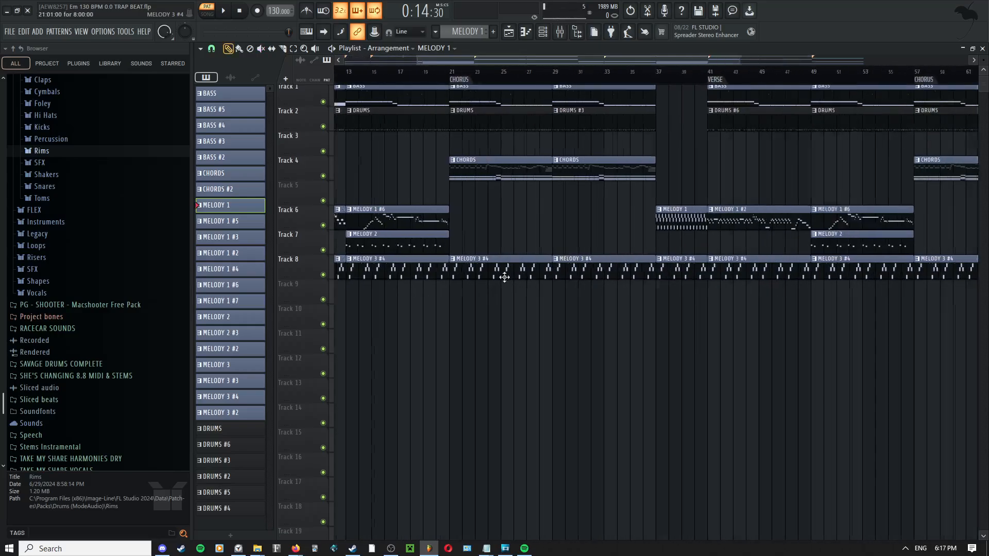
scroll(505, 277, up, 1)
scroll(471, 267, up, 2)
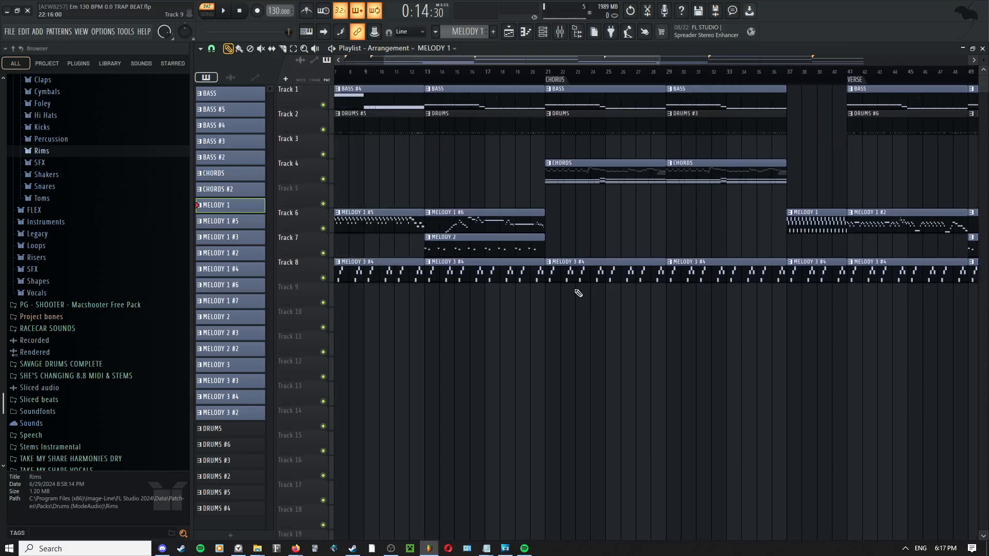
double_click(512, 265)
scroll(461, 262, left, 1)
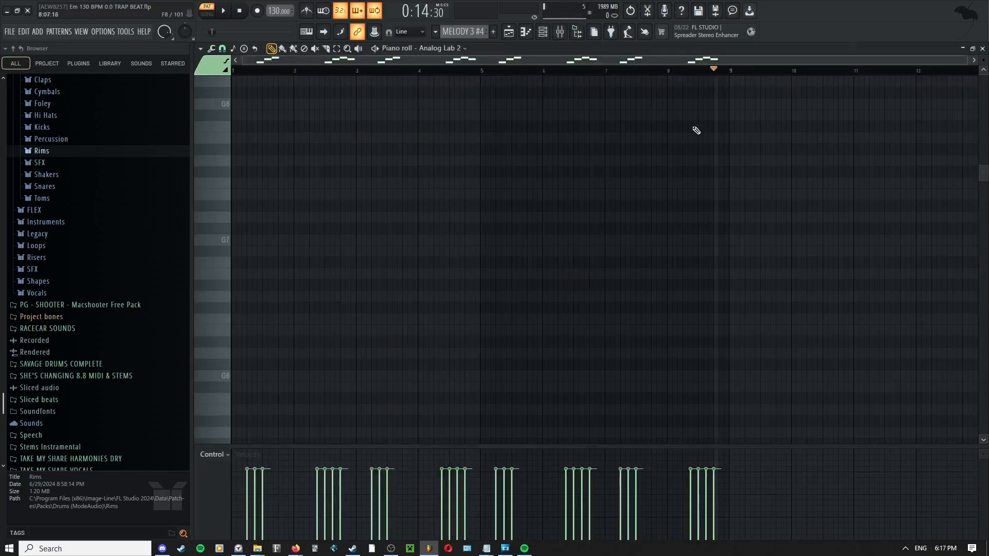
- Select all MELODY 3 #4 notes from bar 1 to bar 9, activate the Draw tool and play the pattern
drag(732, 75, 53, 186)
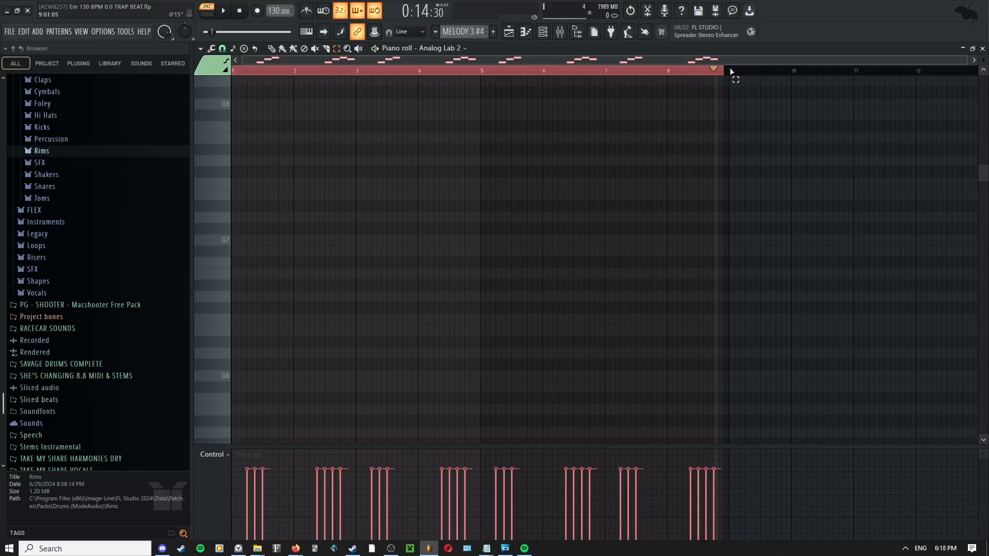
drag(732, 72, 109, 143)
scroll(418, 209, down, 4)
right_click(429, 168)
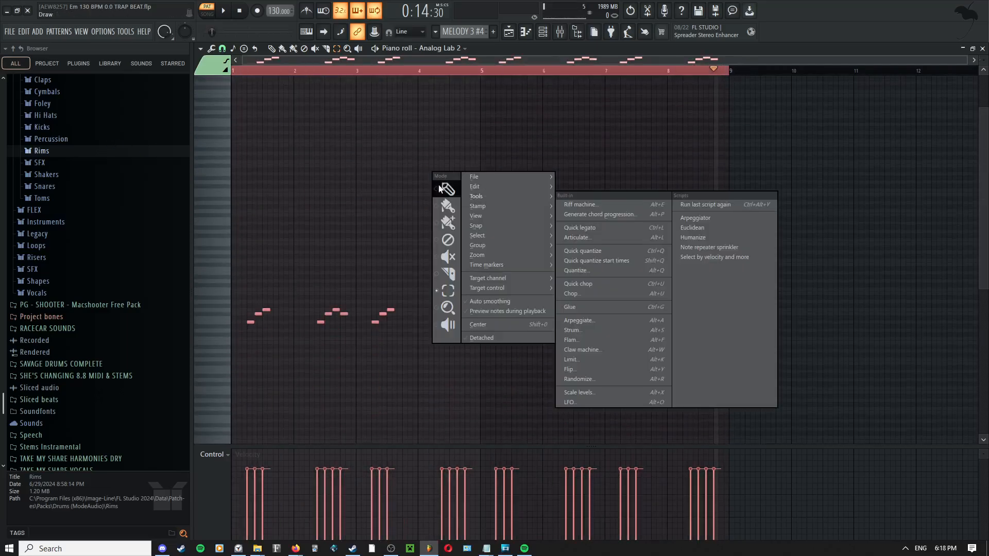
click(448, 189)
click(239, 72)
key(space)
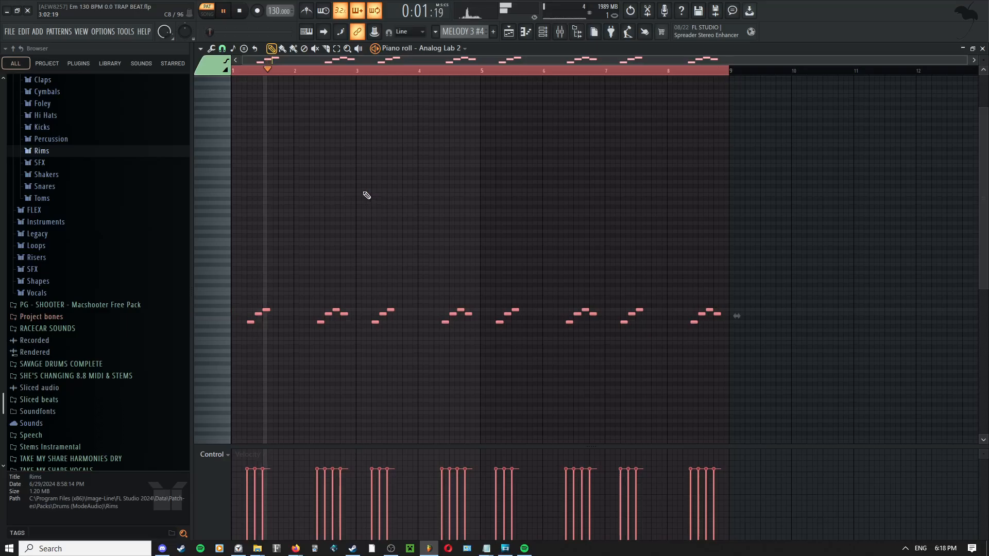
- Open the first CHORDS clip, stop playback and unmute all the melody notes above the chords
key(F5)
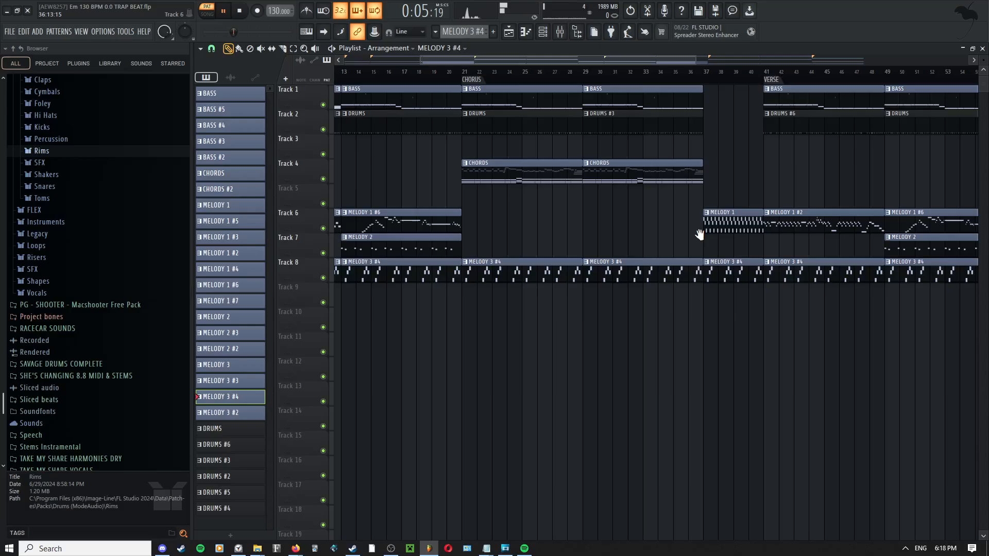
double_click(522, 173)
key(space)
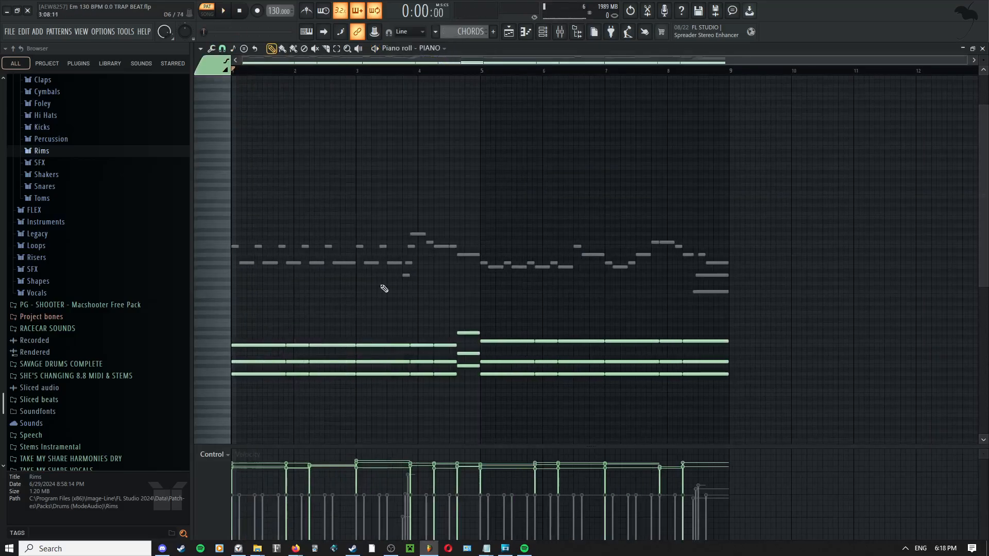
mouse_move(234, 247)
mouse_down()
mouse_move(404, 269)
mouse_move(413, 243)
mouse_move(528, 269)
mouse_move(556, 268)
mouse_move(578, 249)
mouse_move(621, 273)
mouse_move(664, 245)
mouse_move(682, 253)
mouse_move(687, 308)
mouse_up()
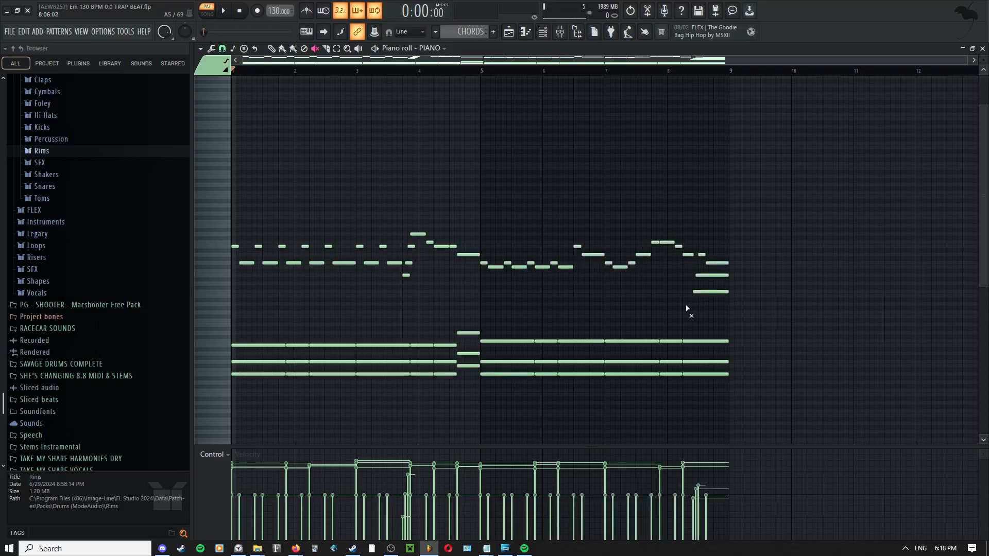
- Select the MELODY 3 #4 pattern from its chorus clip in the playlist, play it and stop playback
click(514, 35)
right_click(516, 219)
click(526, 234)
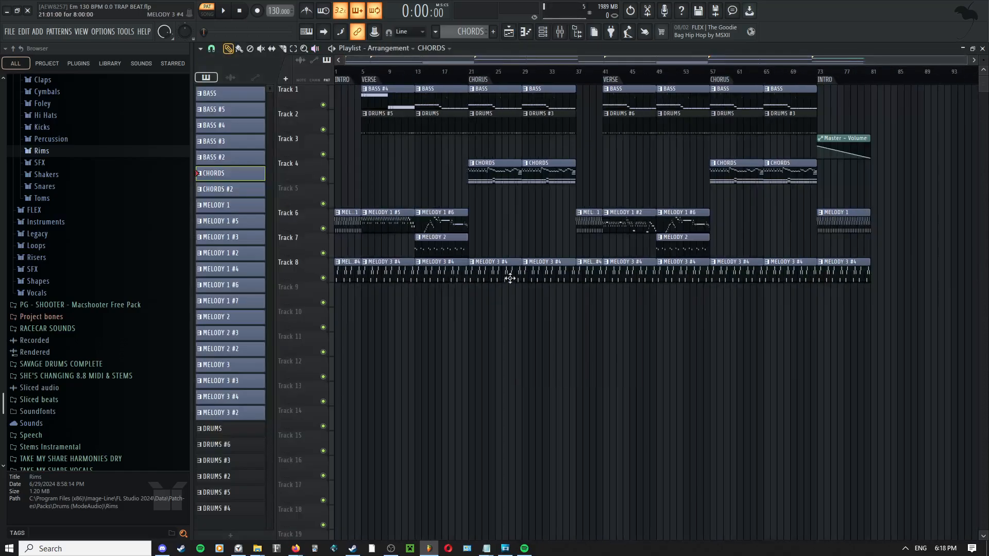
click(508, 279)
scroll(482, 273, up, 4)
key(space)
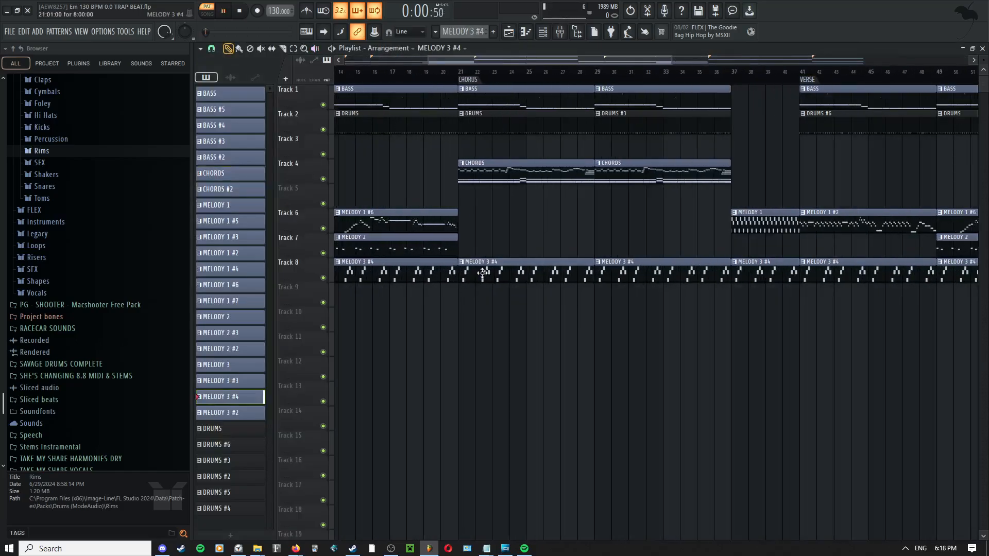
scroll(481, 276, down, 4)
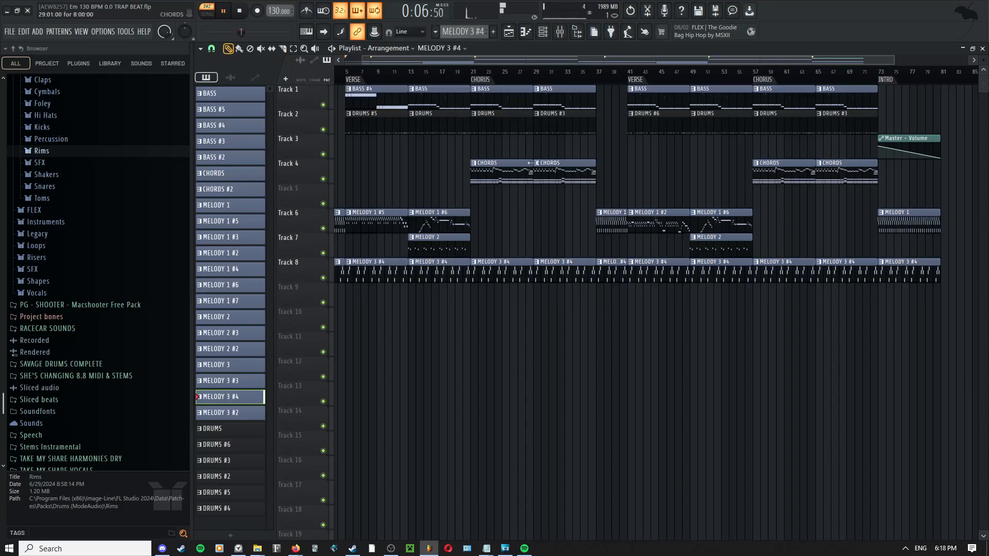
drag(489, 277, 625, 238)
scroll(605, 227, down, 1)
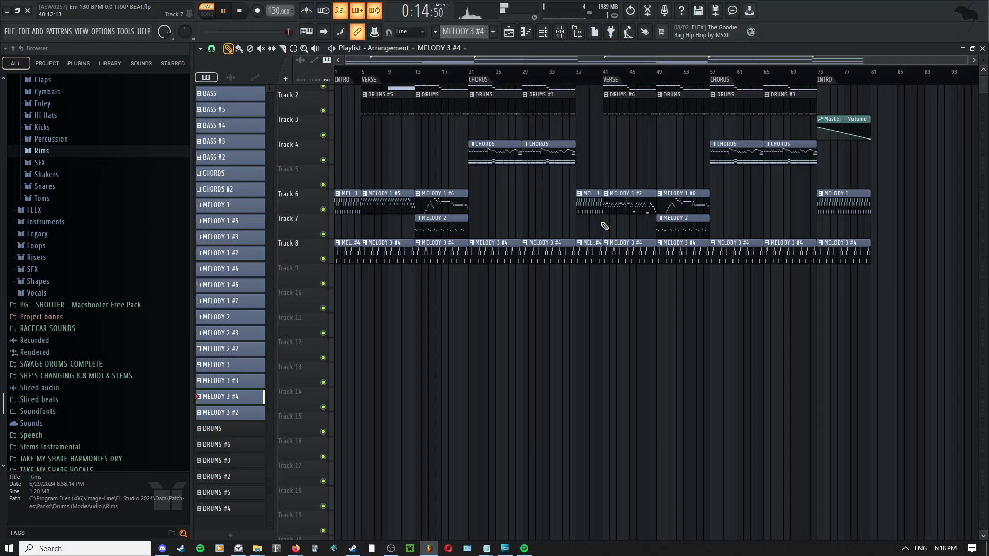
key(space)
- Open the MELODY 2 clip below MELODY 1 #6 in the piano roll and play its G6 and F#6 notes
scroll(507, 201, up, 2)
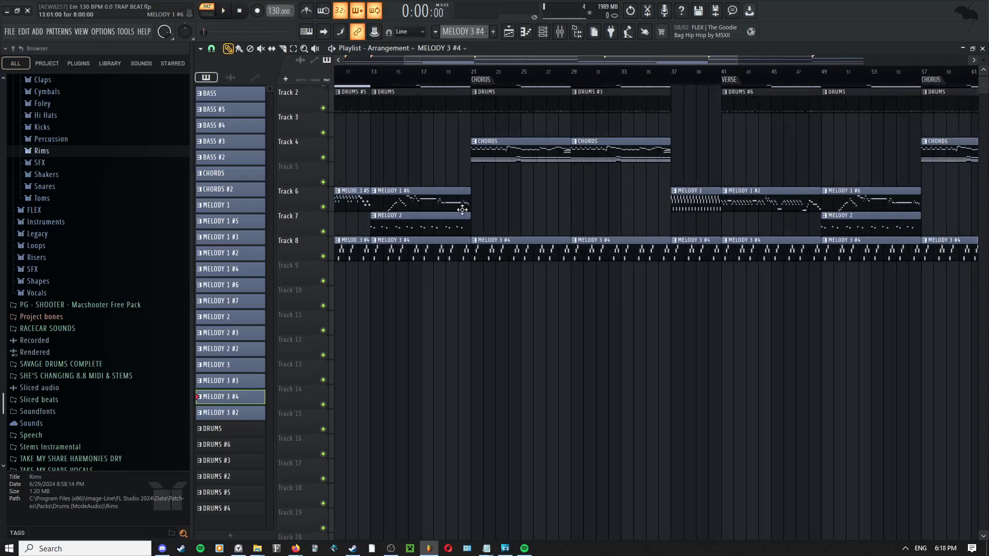
drag(462, 210, 645, 222)
click(508, 249)
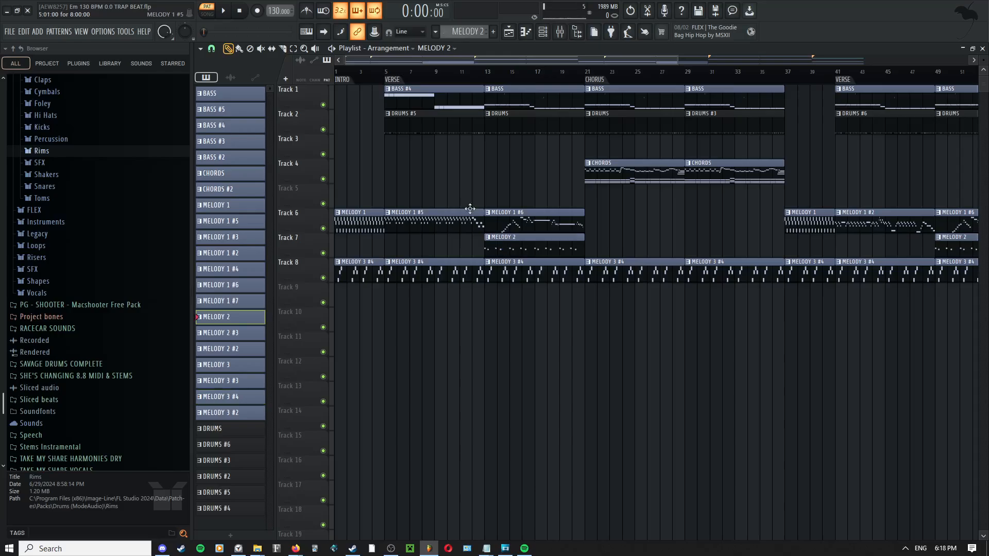
double_click(502, 248)
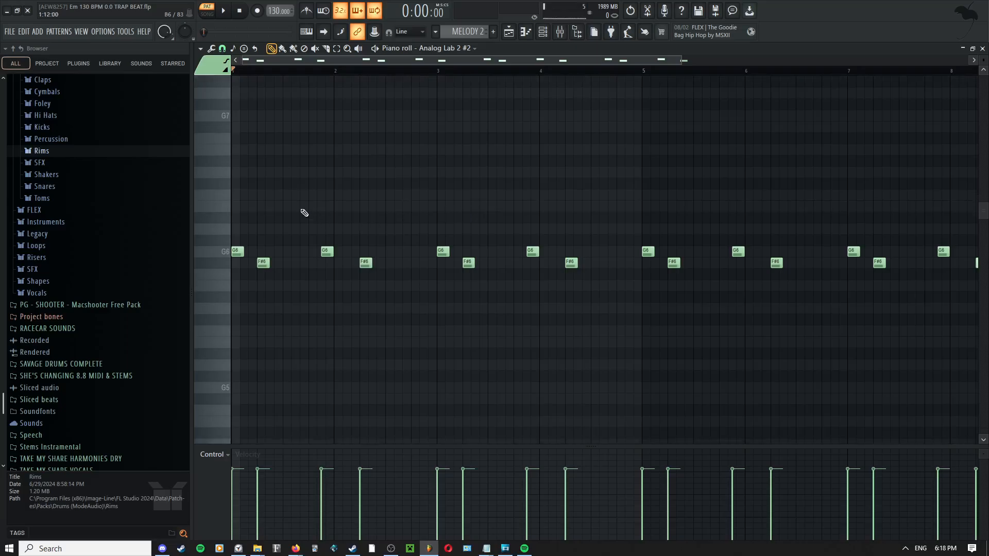
scroll(286, 230, up, 3)
drag(293, 230, 496, 232)
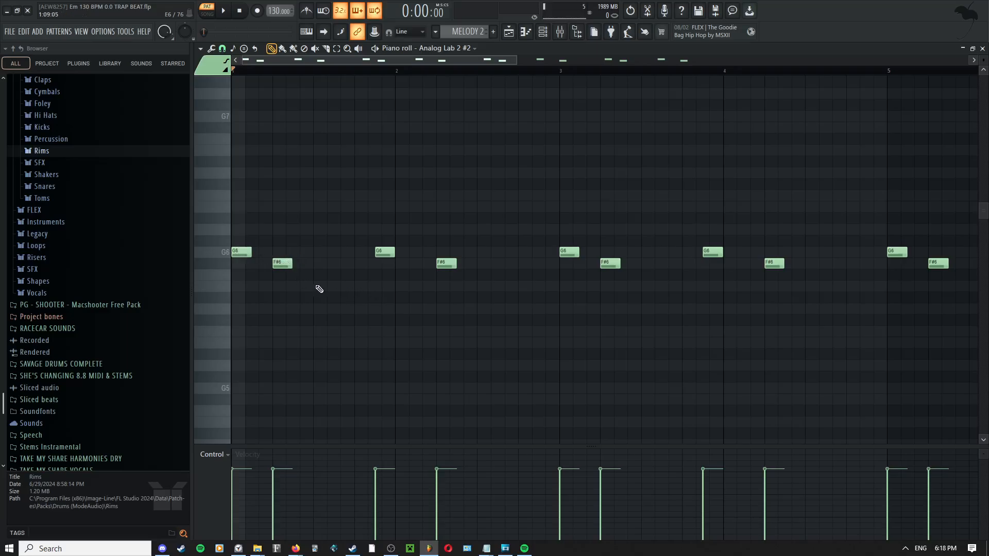
scroll(393, 245, up, 1)
scroll(364, 248, down, 2)
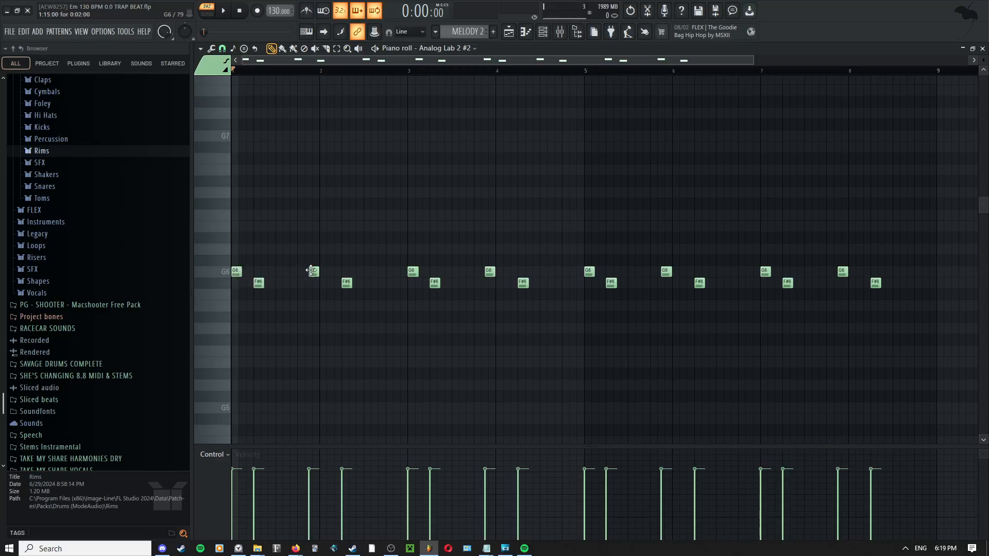
key(space)
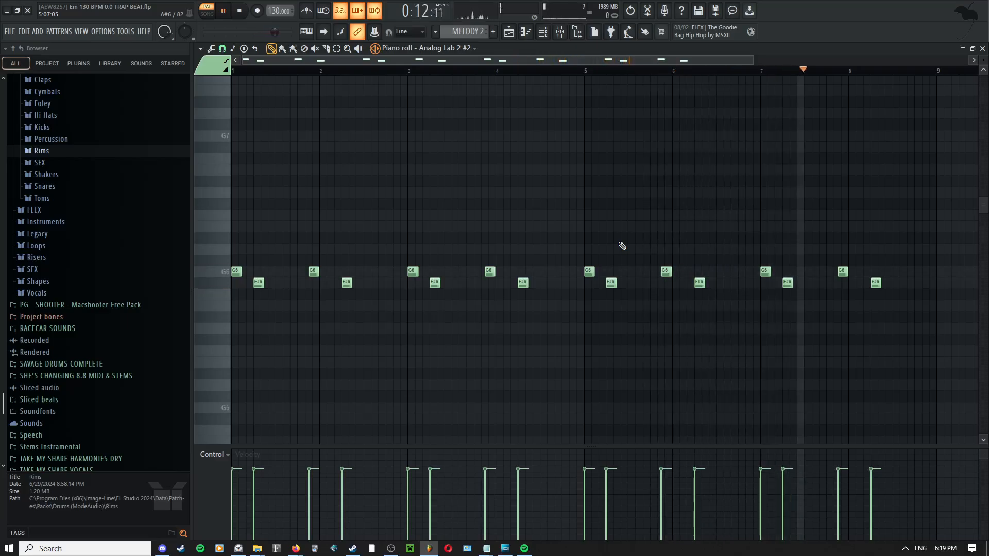
- Stop playback and reopen the first chorus CHORDS clip at its lower chord notes
click(509, 32)
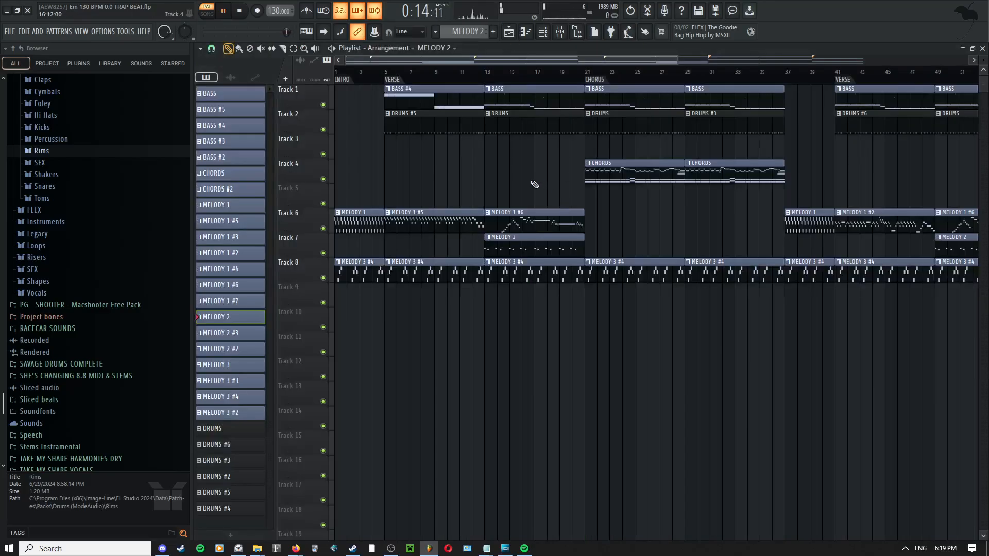
key(space)
scroll(691, 205, up, 4)
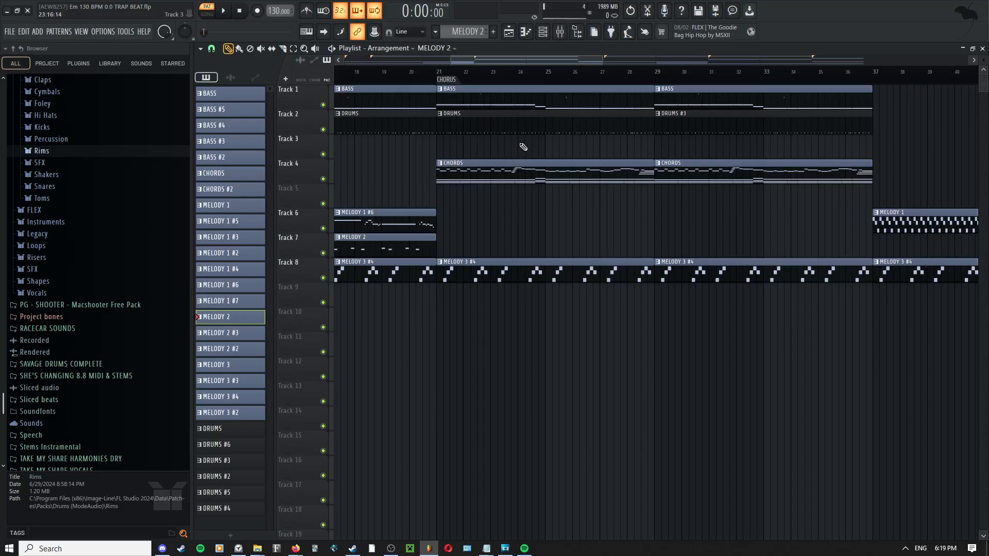
scroll(523, 147, right, 3)
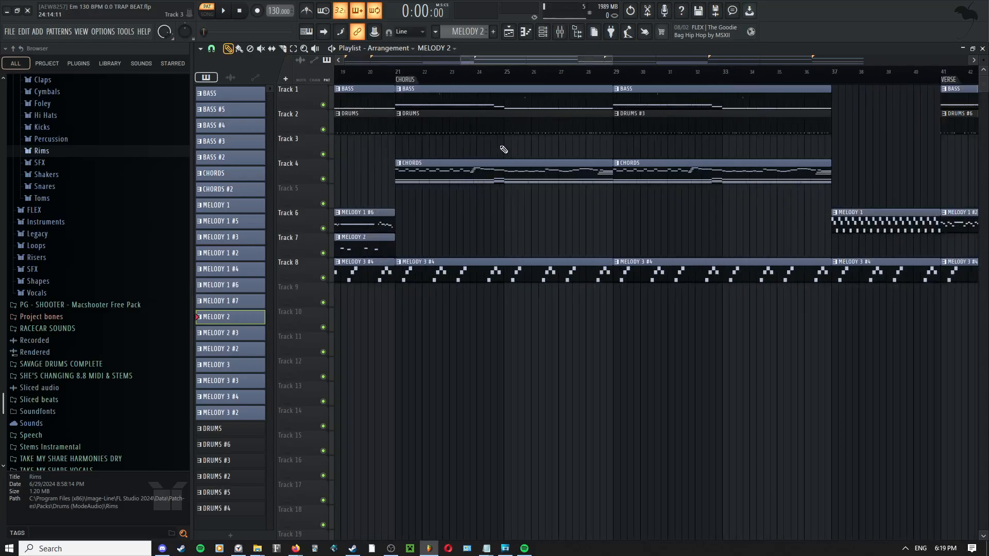
double_click(424, 178)
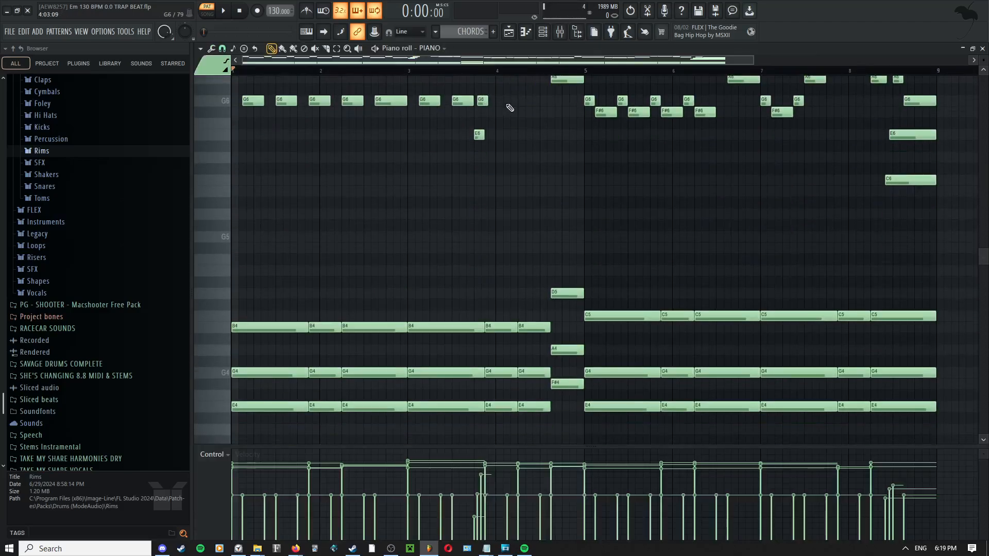
scroll(364, 209, down, 5)
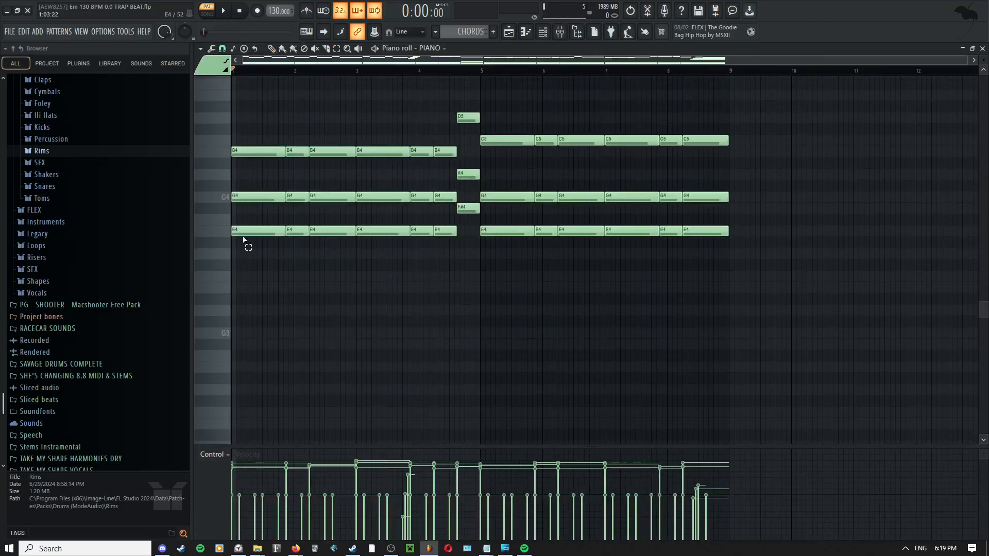
- Copy the E4 notes of the first chord down to E3 and the C5 notes from bar 5 down to C3
drag(245, 240, 721, 233)
ctrl+click(515, 170)
drag(490, 140, 714, 141)
drag(456, 232, 232, 242)
key(ctrl+Down)
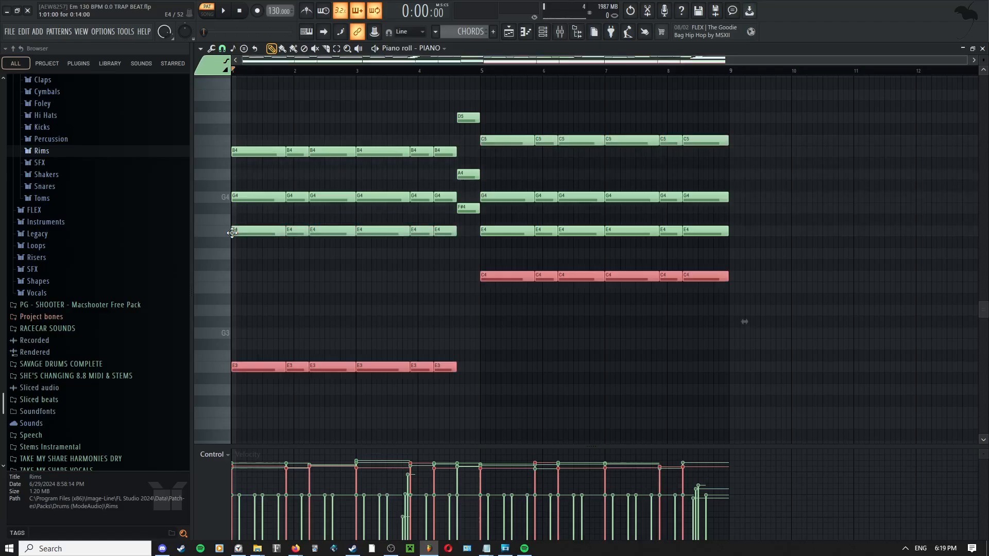
drag(514, 304, 737, 272)
key(ctrl+Down)
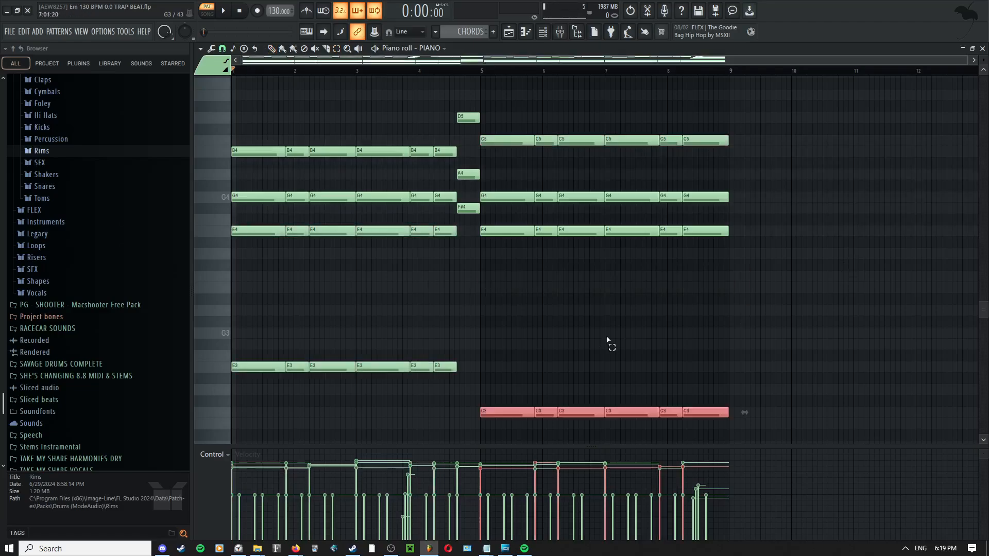
- Delete the copied E3 and C3 root notes below the chords
scroll(521, 278, down, 4)
middle_click(504, 214)
middle_click(505, 216)
scroll(507, 235, up, 1)
scroll(504, 225, up, 3)
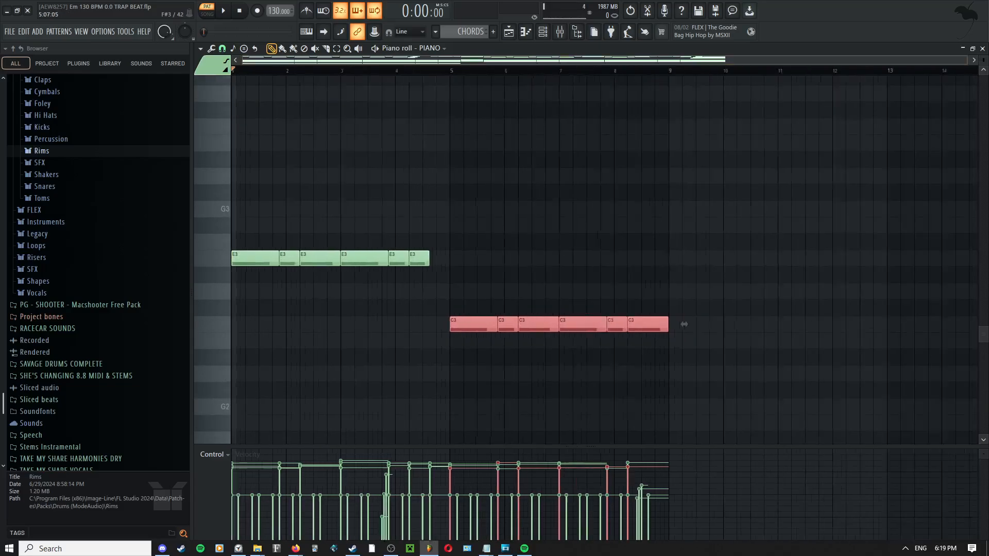
scroll(473, 225, down, 1)
ctrl+right_click(477, 214)
scroll(407, 204, down, 3)
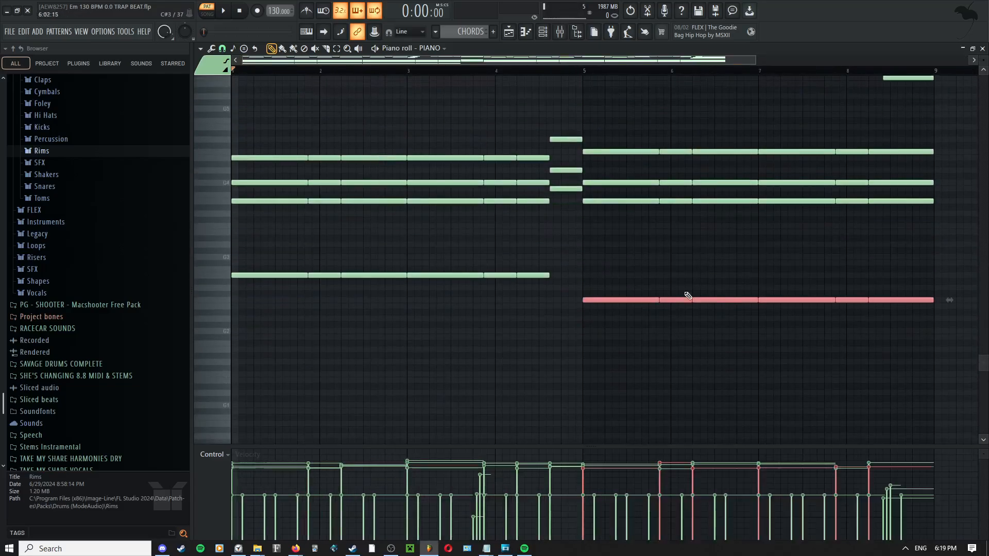
drag(919, 278, 176, 309)
drag(255, 272, 803, 330)
drag(859, 307, 930, 308)
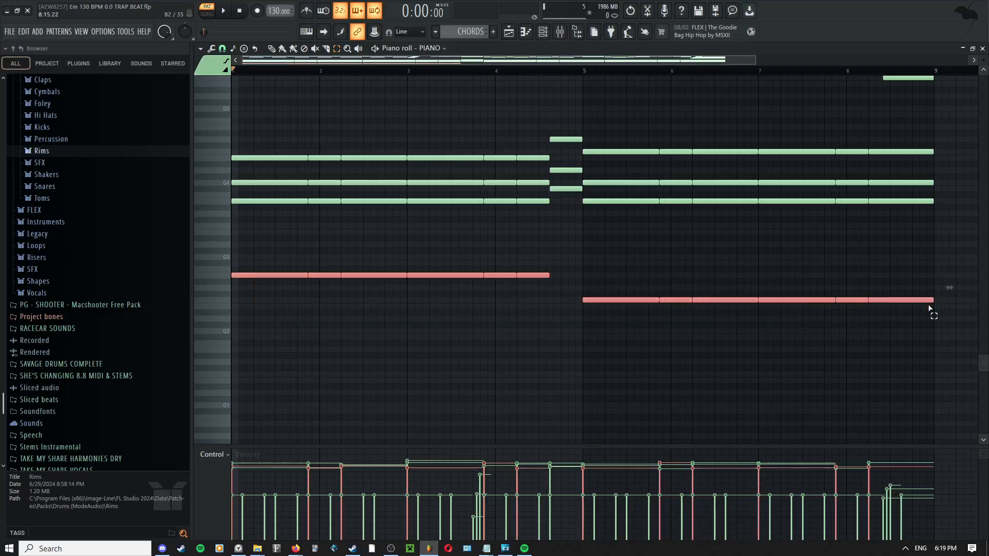
key(Delete)
- Open the chorus BASS clip in the piano roll and play the 808 pattern
key(F5)
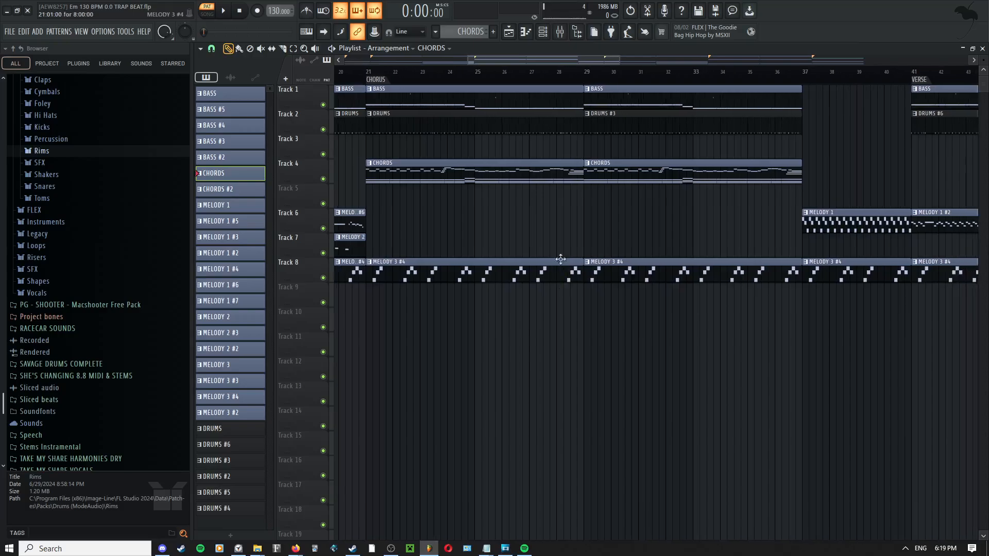
scroll(384, 174, up, 3)
drag(423, 183, 705, 214)
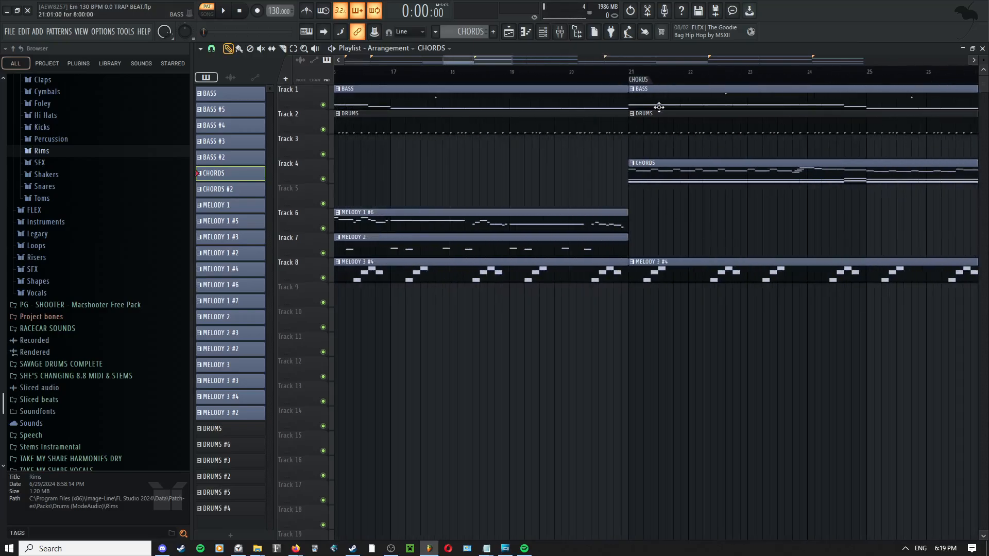
double_click(652, 99)
ctrl+right_click(652, 99)
ctrl+right_click(411, 214)
right_click(377, 192)
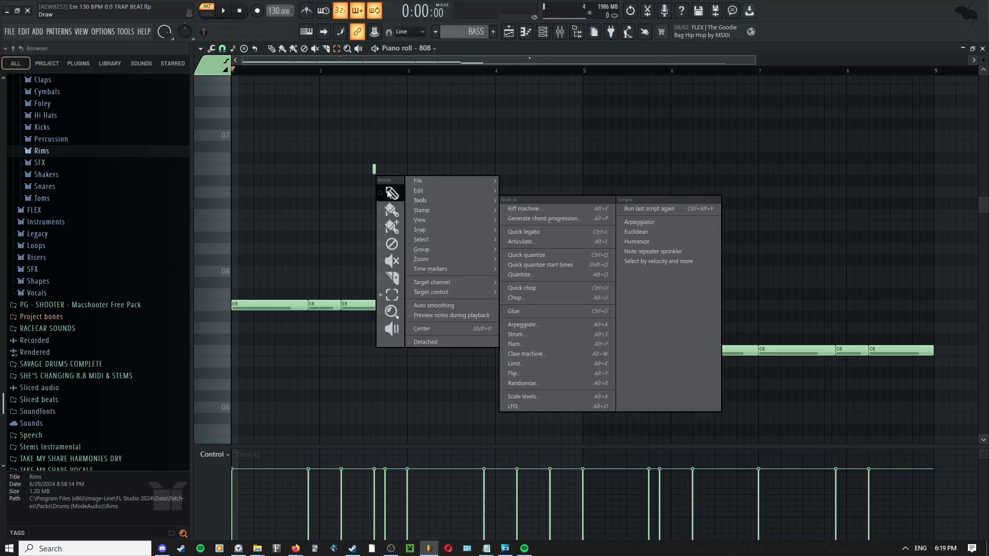
key(space)
right_click(427, 213)
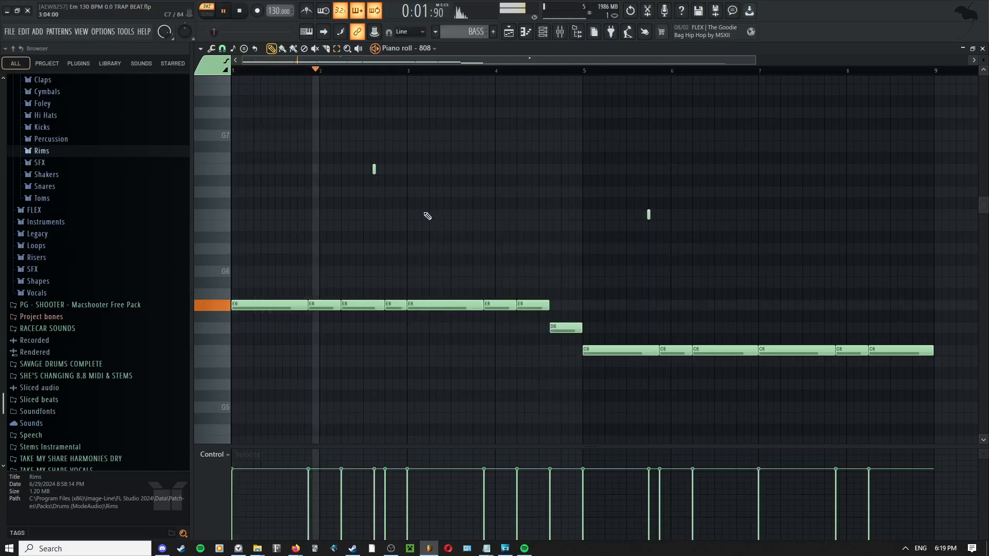
- Look over the rest of the 808 pattern past bar 5, return to the playlist and stop playback
right_click(425, 179)
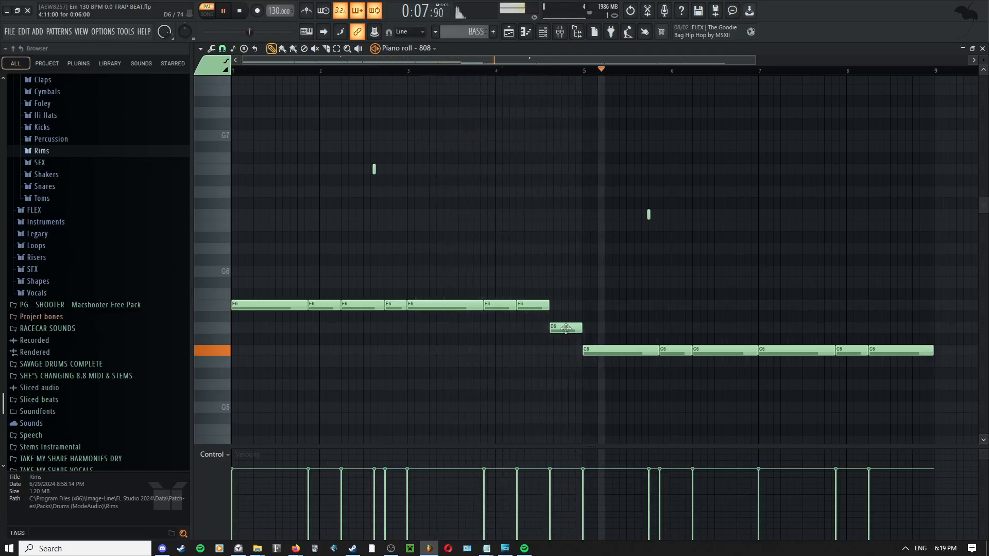
drag(576, 302, 391, 287)
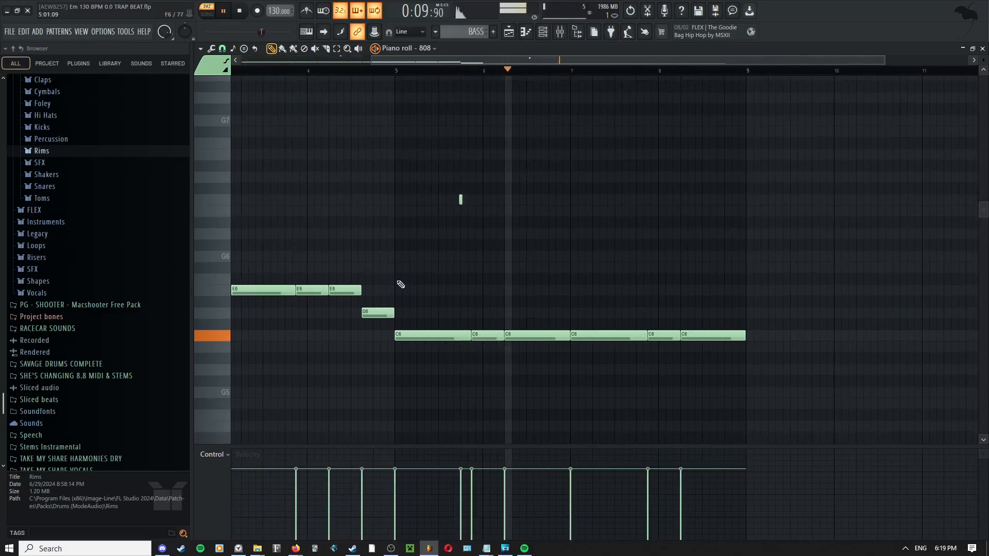
key(F5)
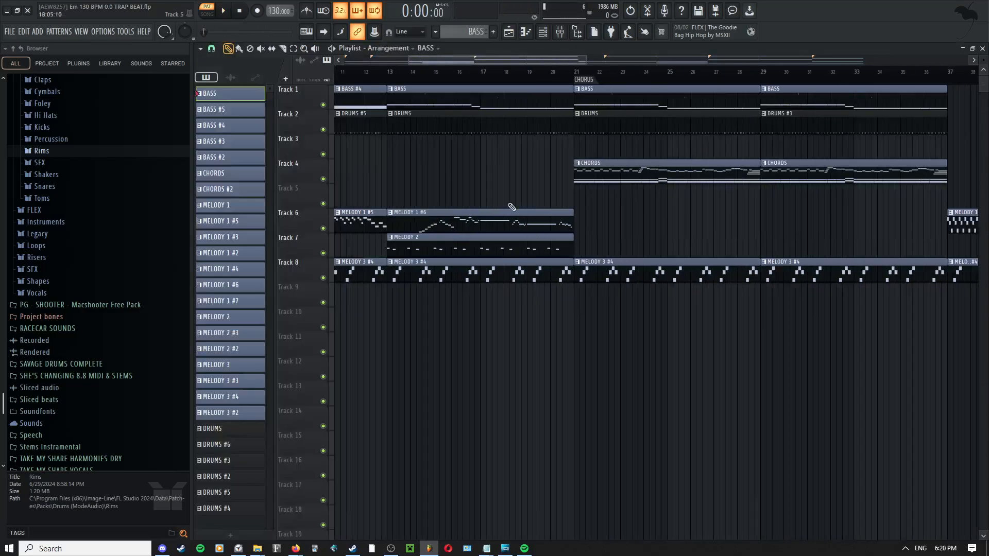
key(space)
- Open the KICK channel of the first verse's DRUMS #5 pattern in the piano roll
drag(477, 158, 530, 198)
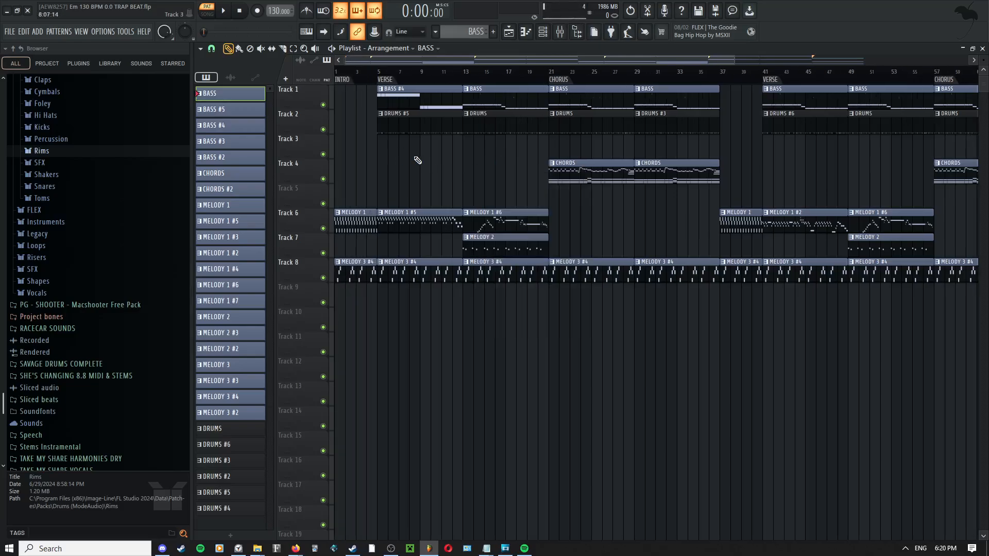
scroll(417, 161, up, 3)
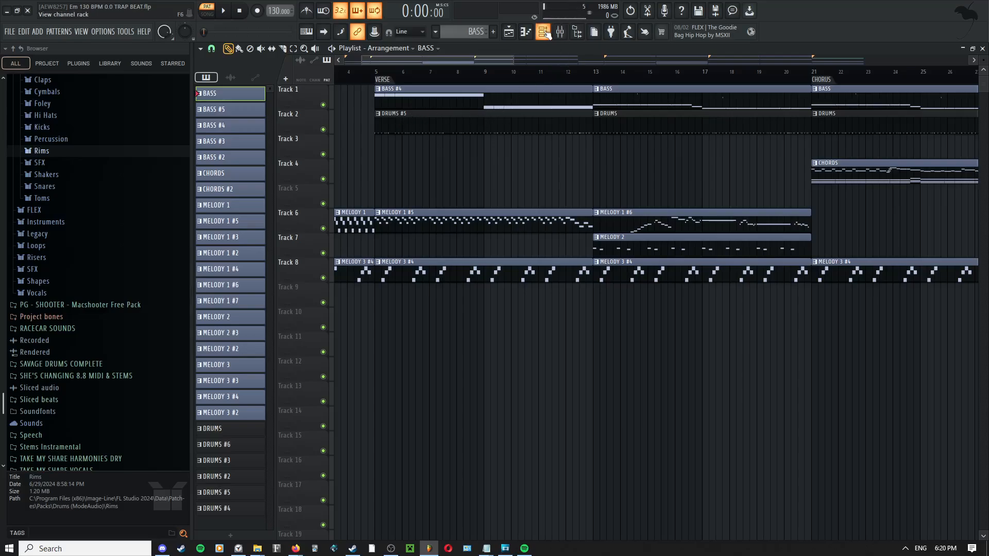
scroll(399, 127, up, 2)
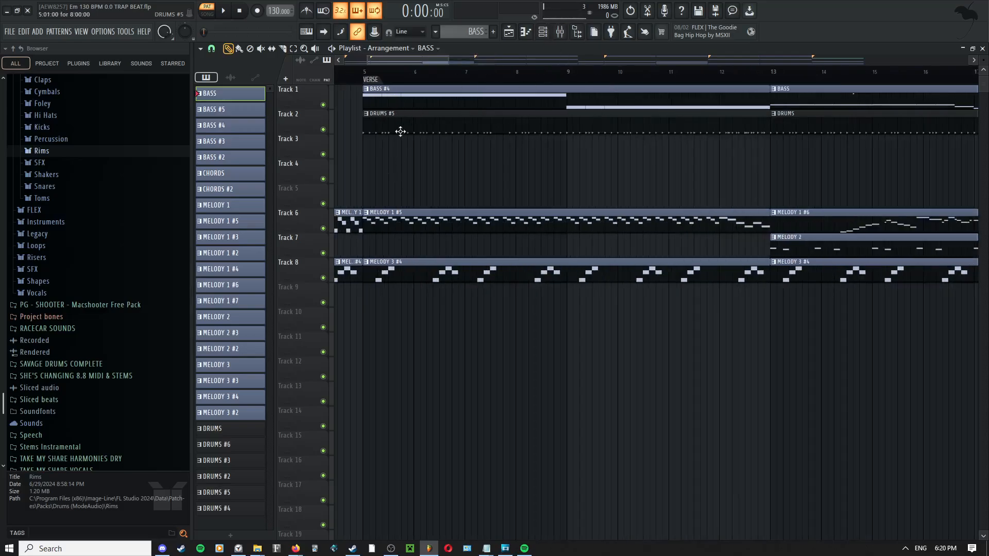
click(400, 130)
click(544, 33)
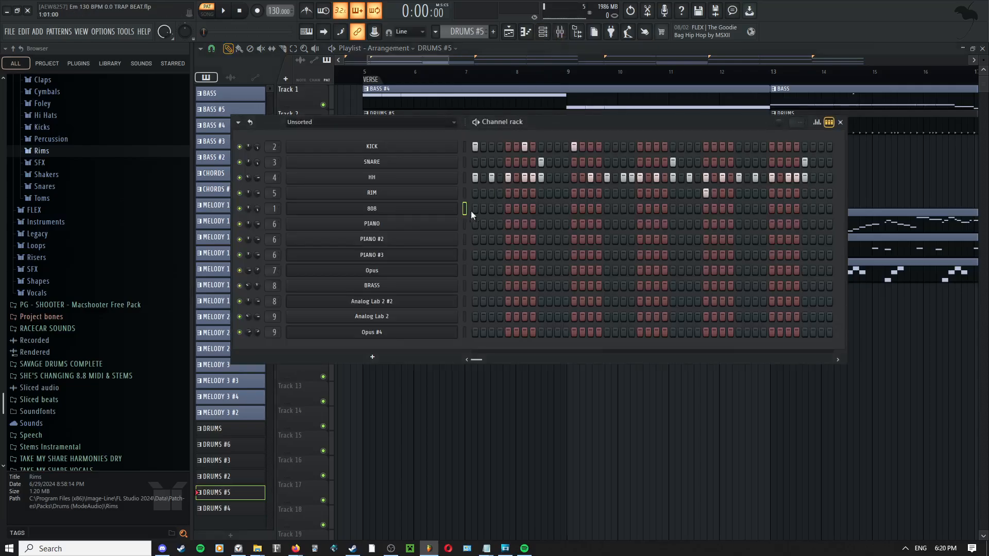
right_click(421, 149)
click(461, 151)
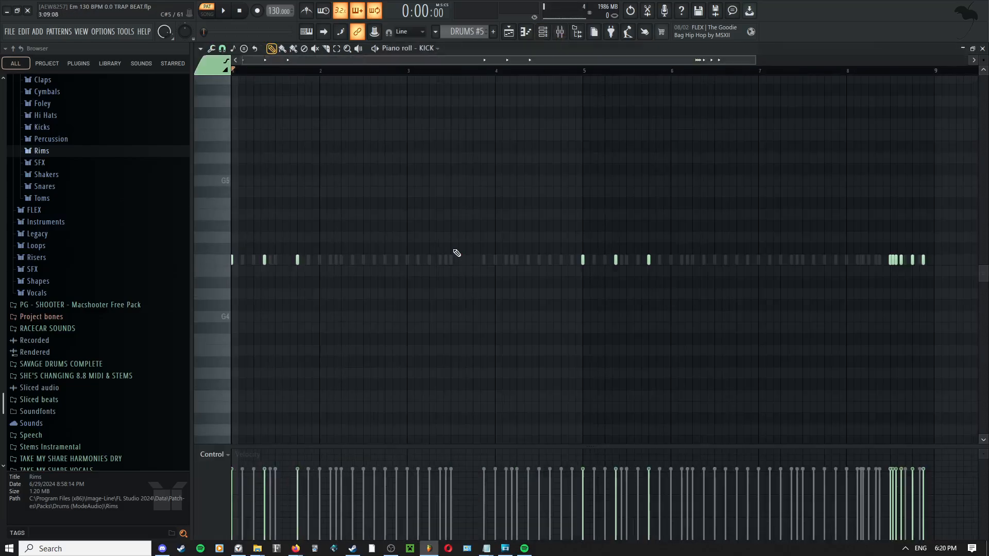
- Set the kick piano roll's grid snap to Beat
middle_click(411, 197)
click(386, 217)
scroll(243, 289, up, 3)
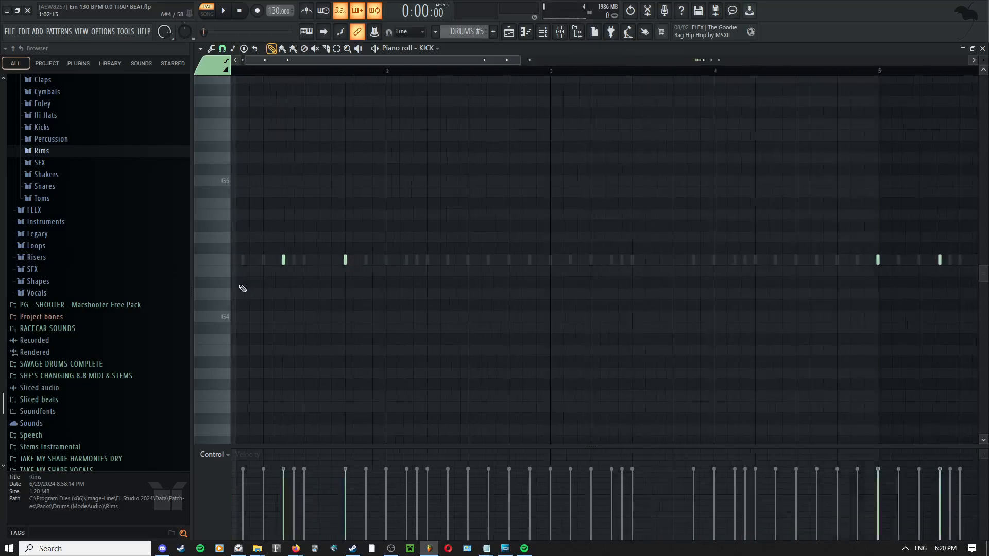
click(222, 49)
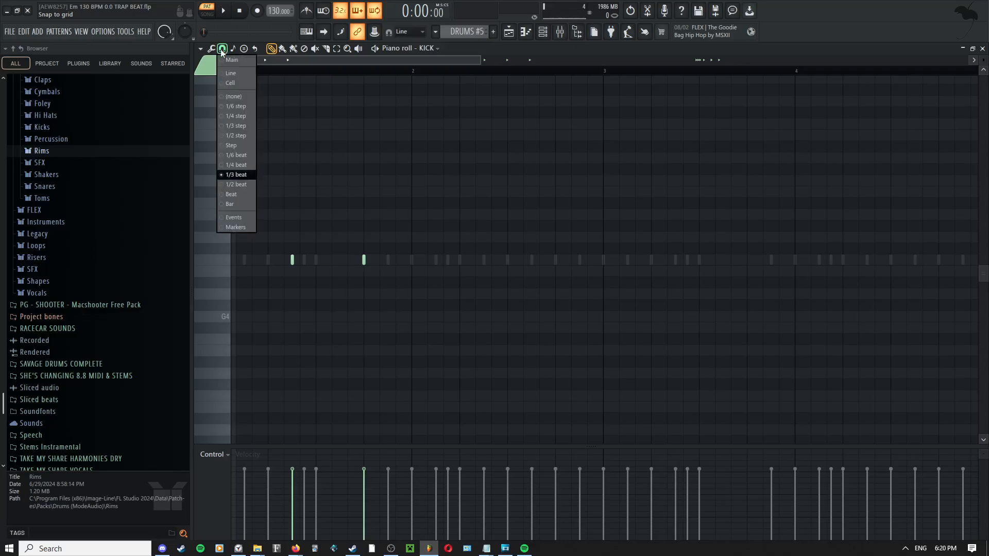
click(238, 195)
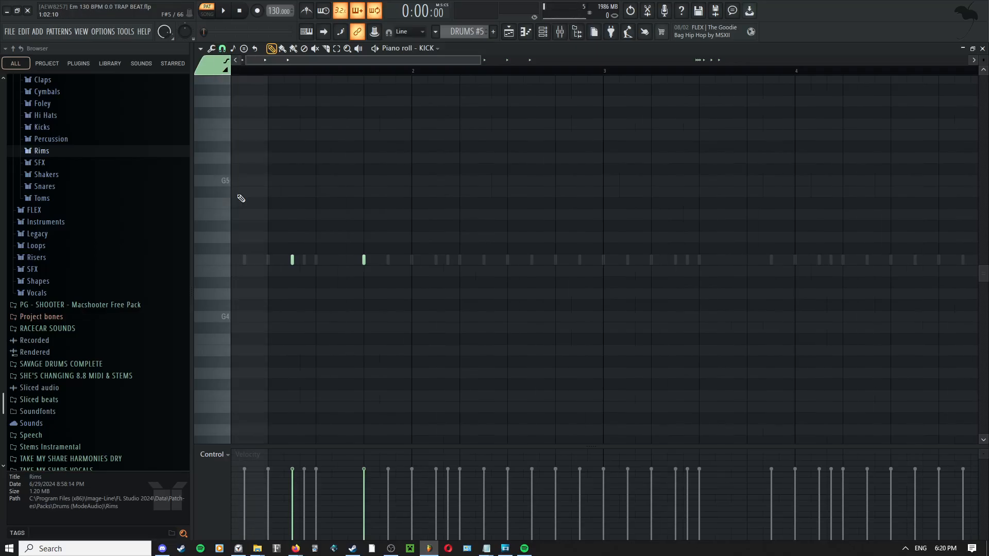
- Examine the kick hits in the first four bars against the beat grid and play them briefly
scroll(289, 216, down, 4)
drag(268, 215, 361, 208)
scroll(288, 229, up, 4)
drag(287, 228, 549, 217)
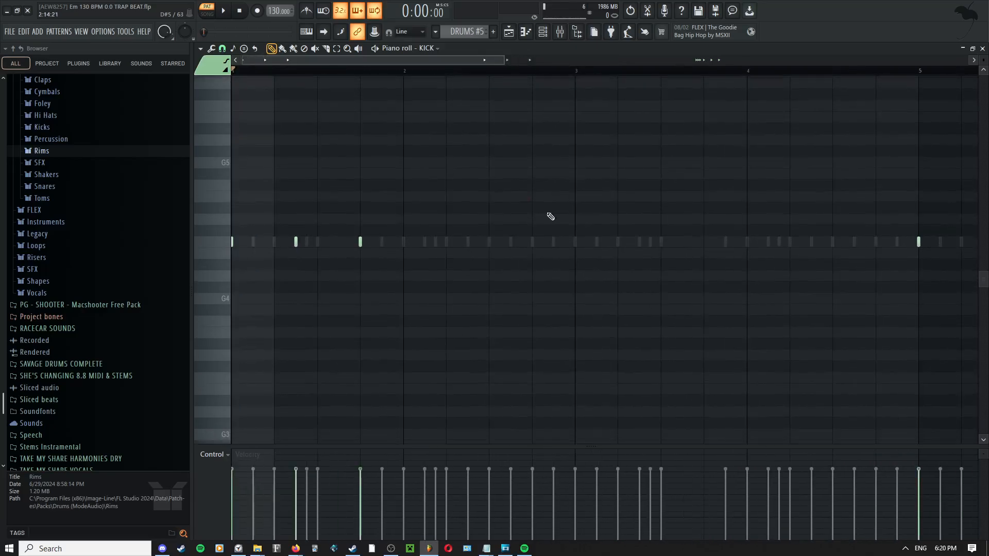
scroll(341, 240, down, 1)
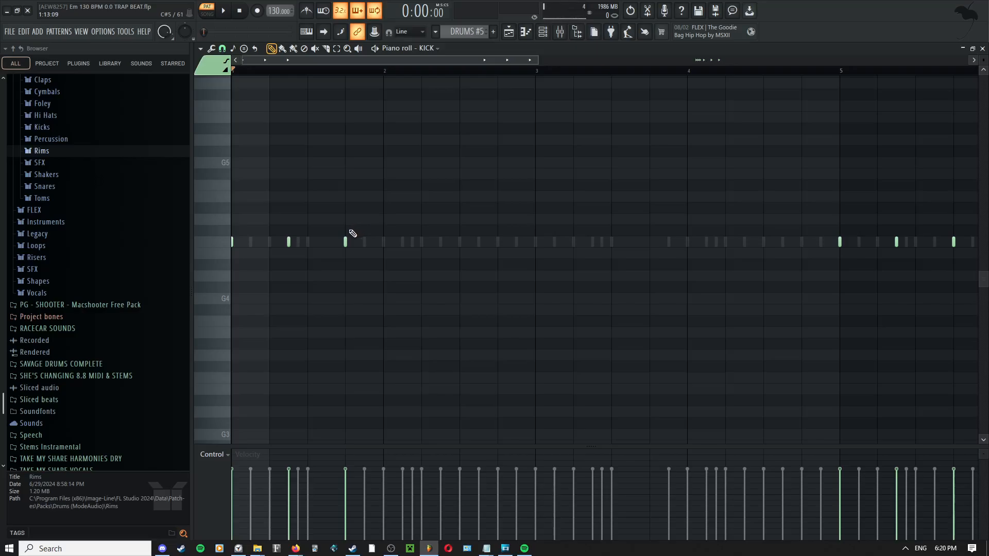
key(space)
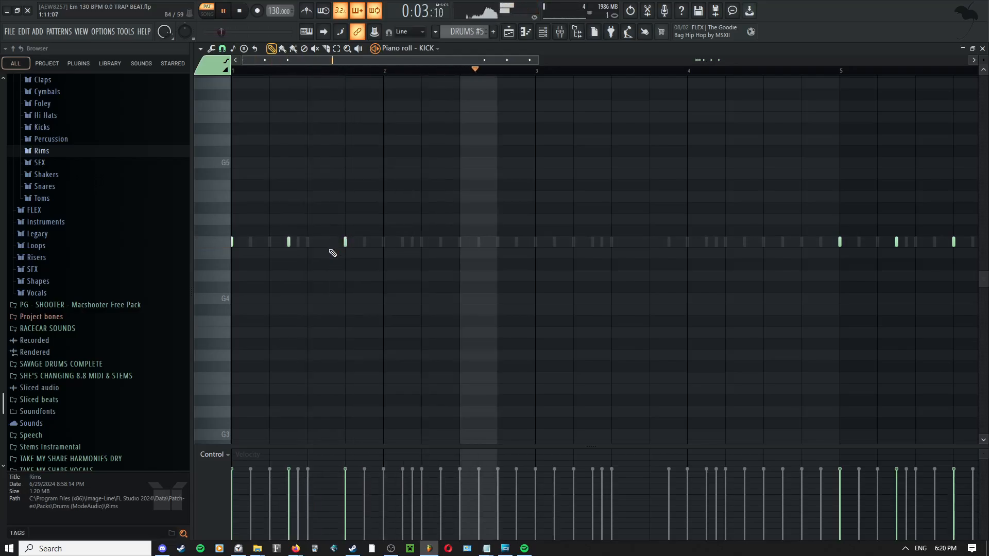
key(space)
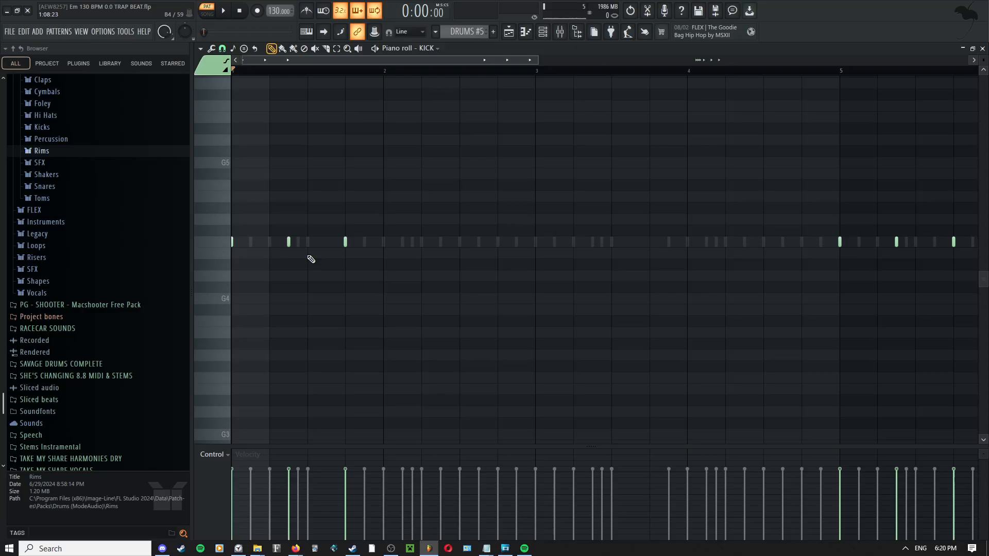
- Set the kick piano roll's grid snap to 1/2 beat and play the opening kicks against it
middle_click(326, 215)
click(337, 232)
scroll(251, 245, up, 2)
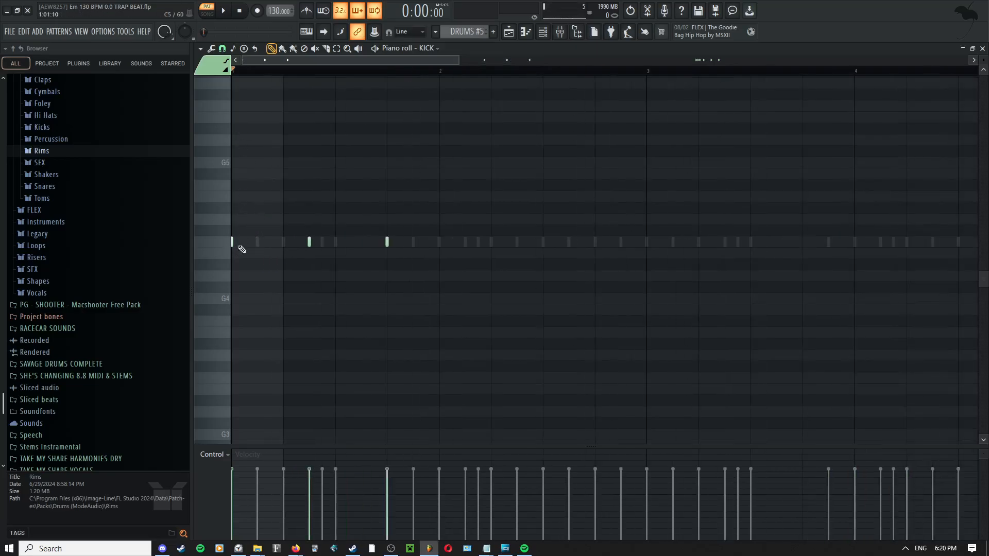
click(223, 51)
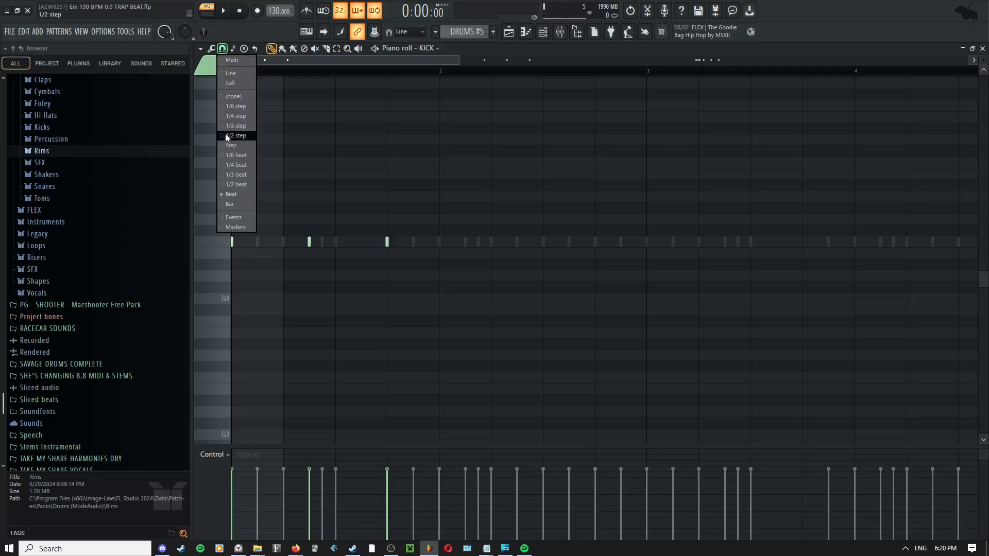
click(243, 185)
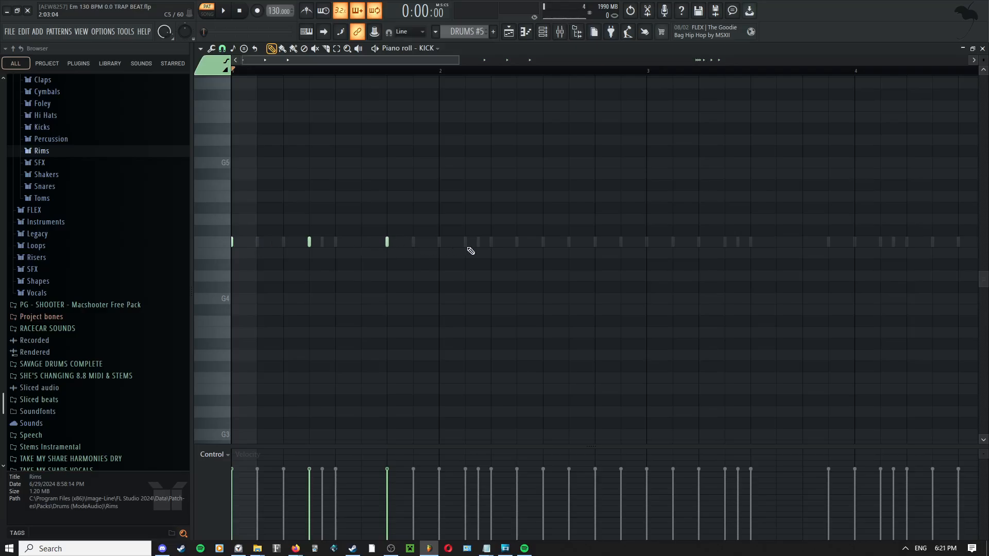
key(space)
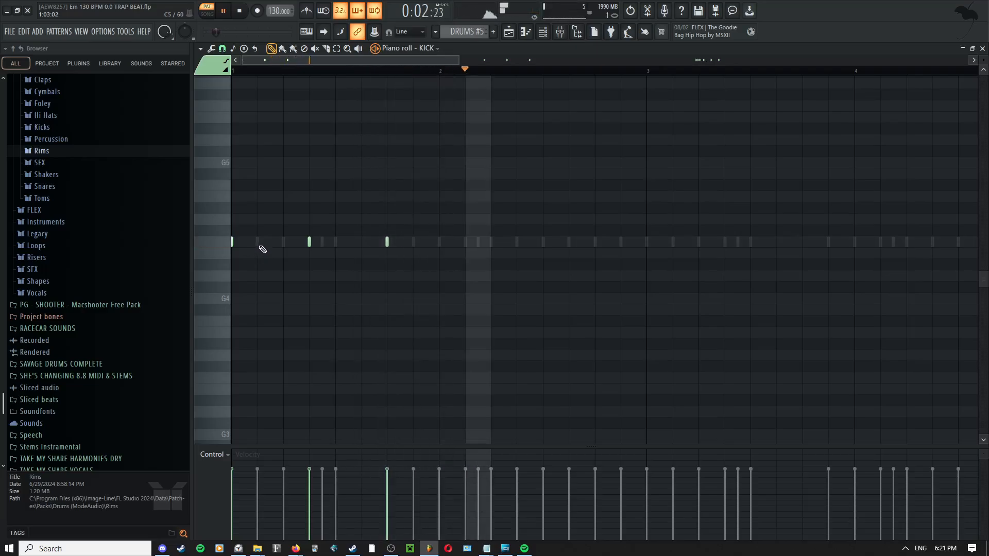
key(space)
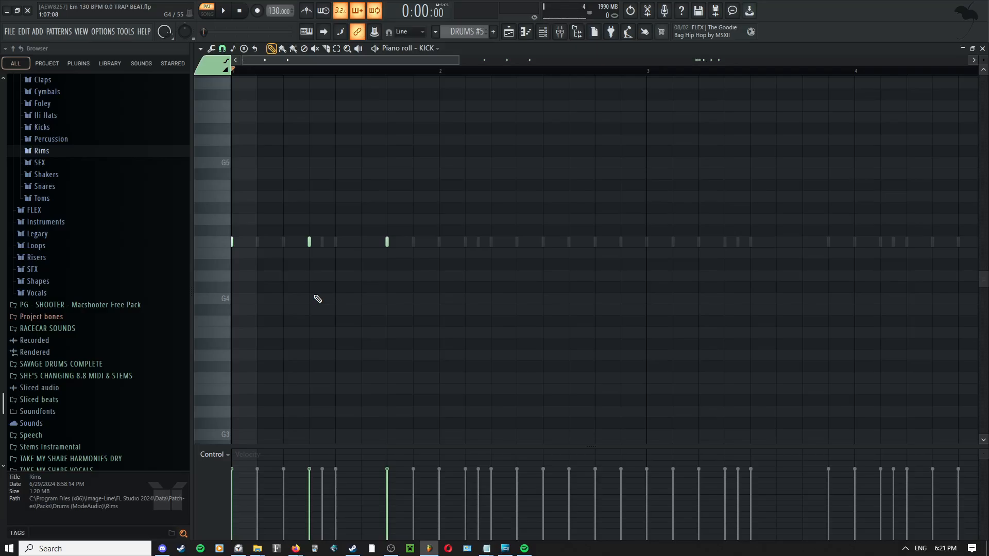
- Play the kick pattern again with all eight bars in view, and stop playback
key(space)
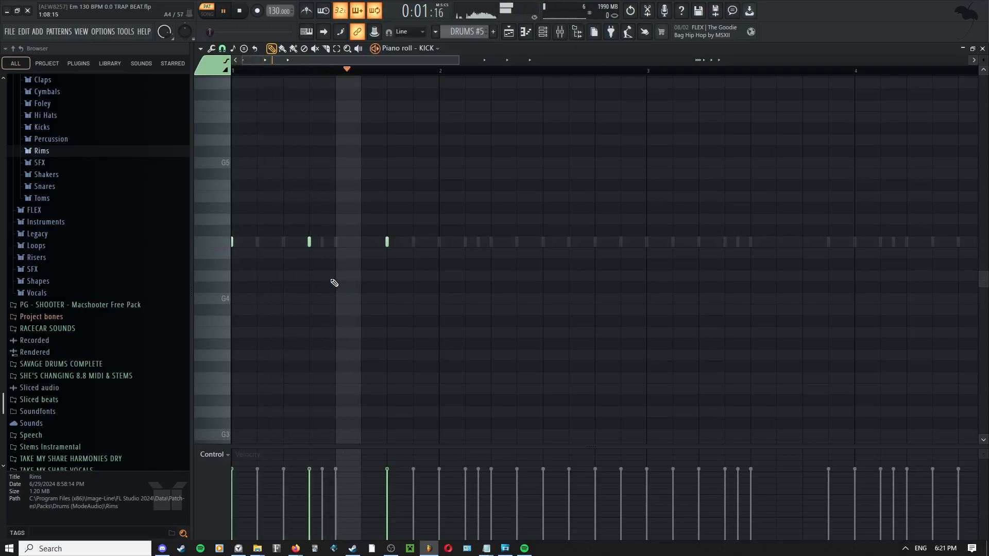
ctrl+scroll(393, 289, down, 2)
right_click(409, 254)
ctrl+scroll(417, 292, down, 2)
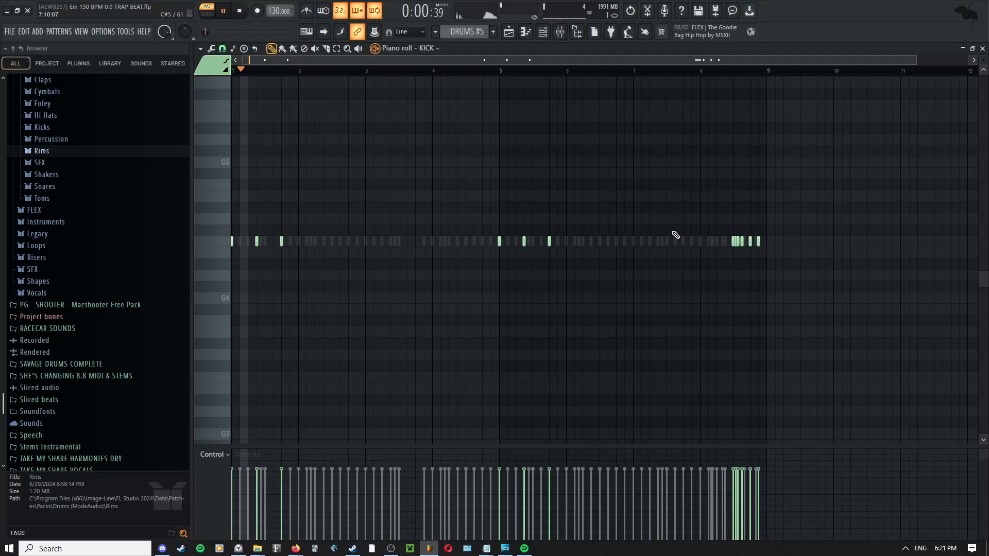
right_click(390, 235)
click(397, 260)
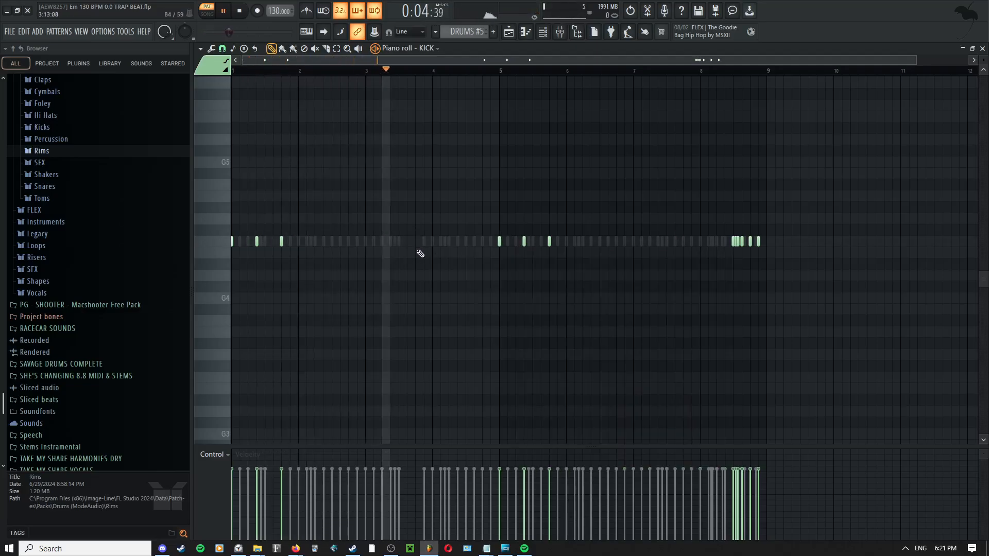
scroll(487, 311, up, 1)
key(space)
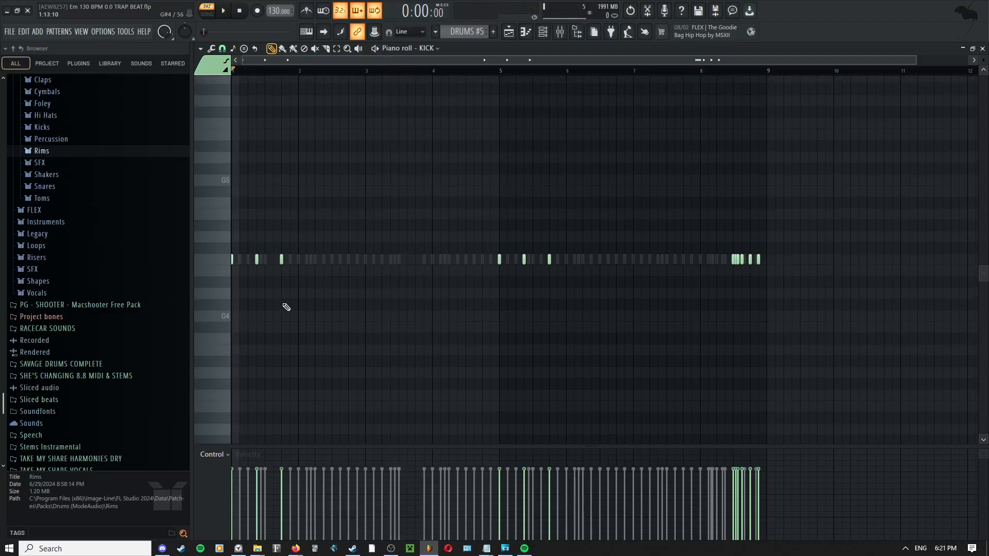
- Examine the second half of the kick pattern and select bar 8 as the playback range
scroll(249, 326, up, 1)
scroll(361, 332, up, 1)
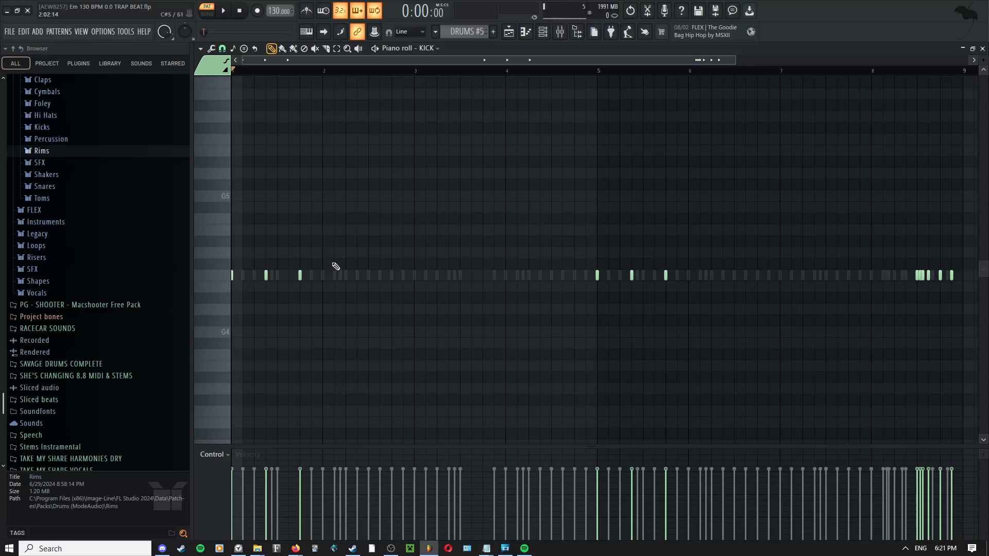
scroll(333, 253, down, 2)
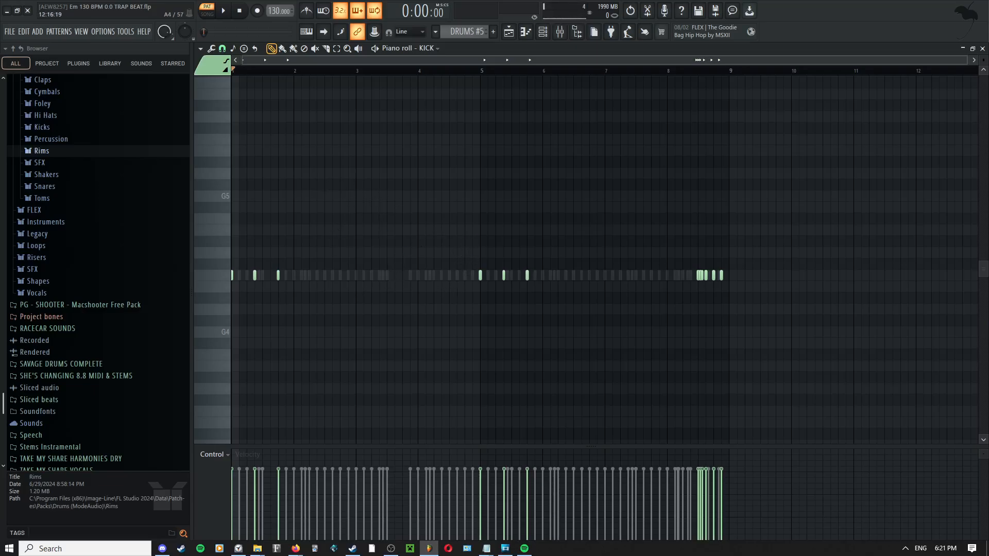
scroll(689, 360, up, 2)
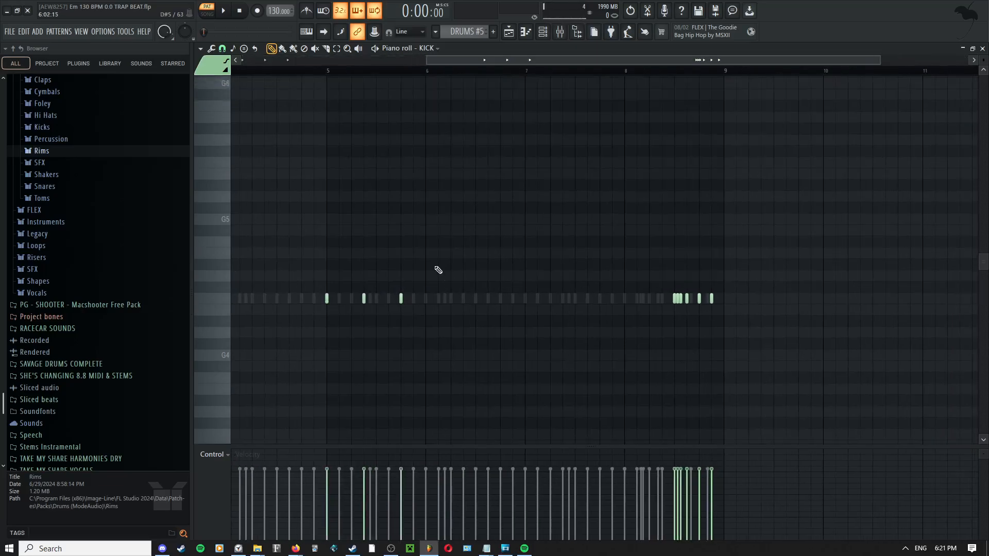
click(329, 71)
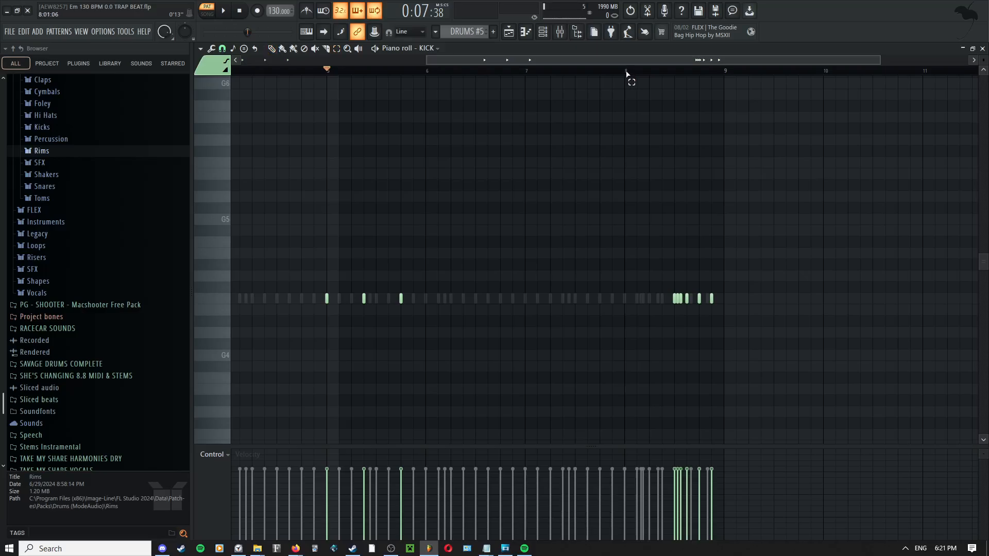
drag(625, 76, 723, 78)
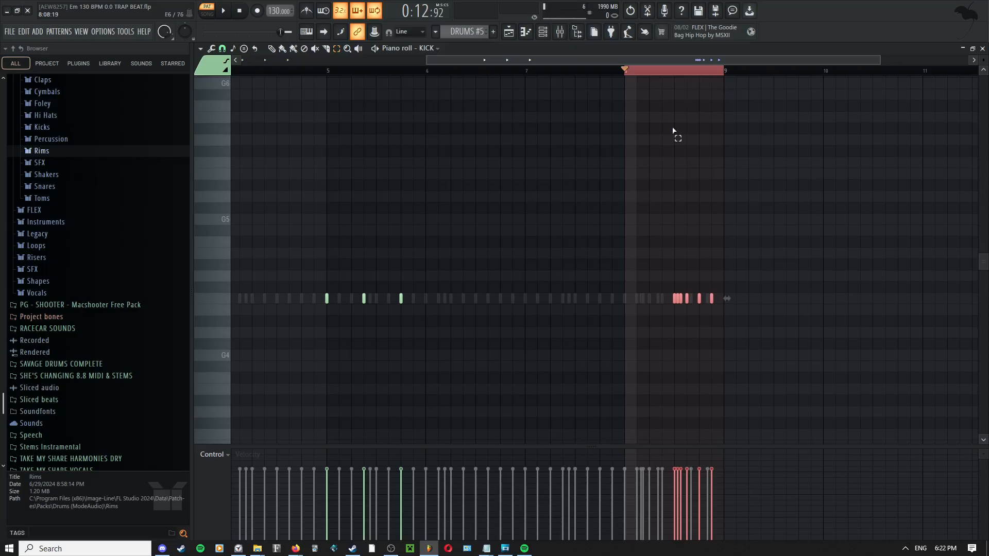
- Switch back to the Draw tool and open the RIM channel's notes in the piano roll
right_click(702, 212)
key(p)
drag(703, 225, 644, 195)
click(545, 37)
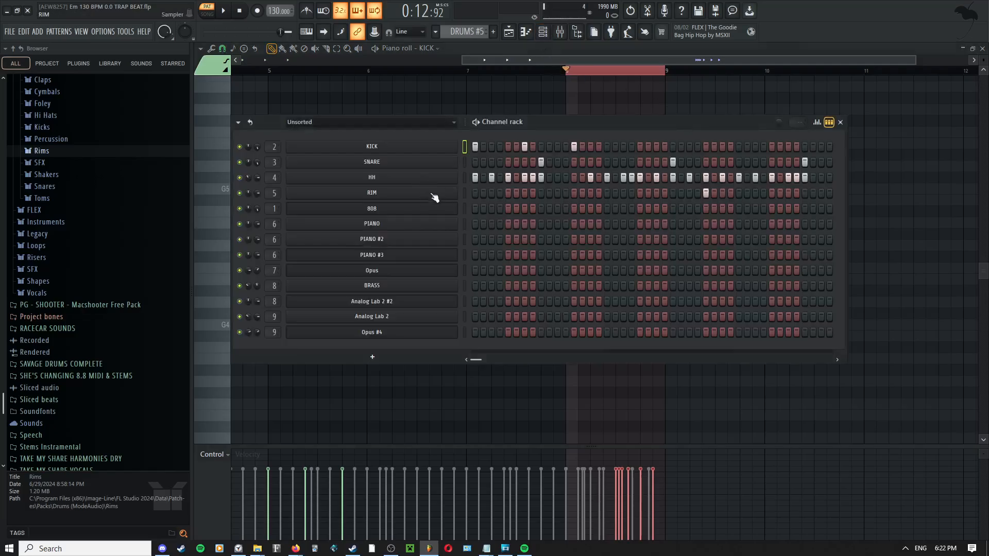
right_click(456, 193)
click(484, 193)
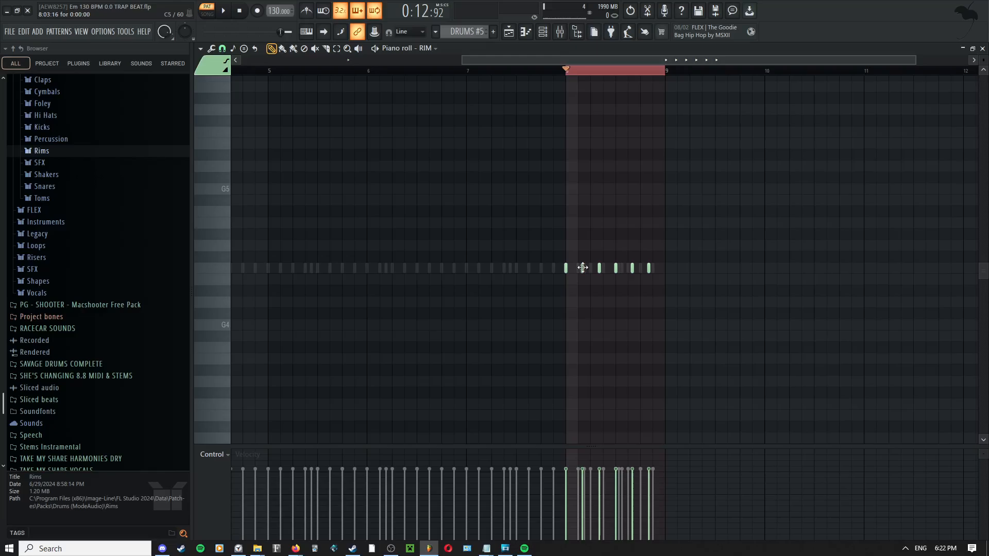
- Inspect the spacing of the rim hits in the selected bar 8, playing them briefly
scroll(577, 275, up, 4)
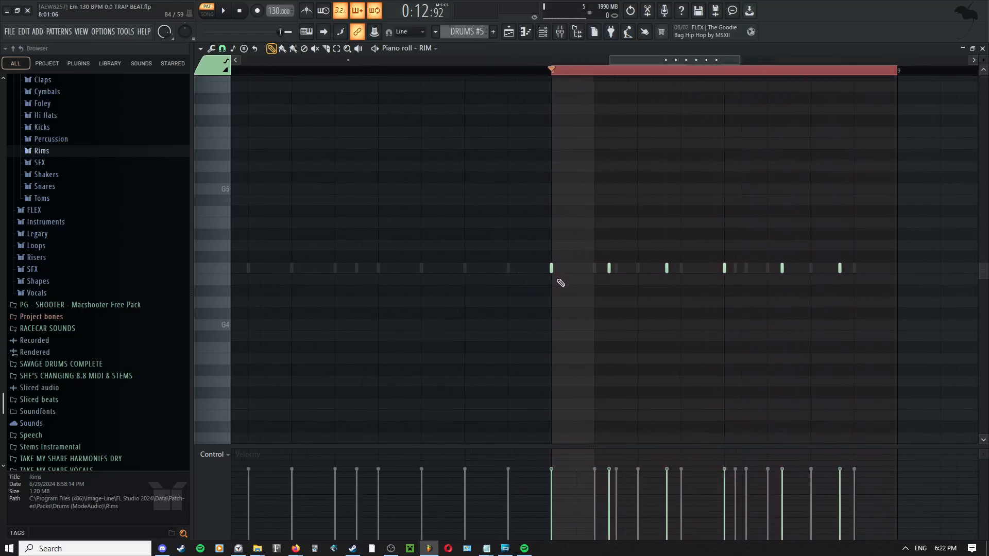
scroll(489, 295, down, 3)
key(space)
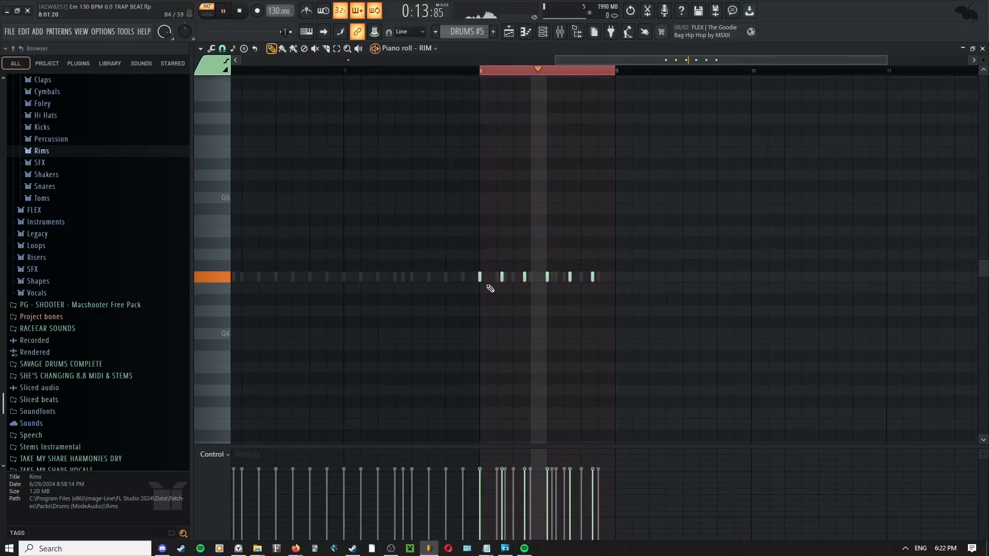
key(space)
scroll(495, 281, up, 2)
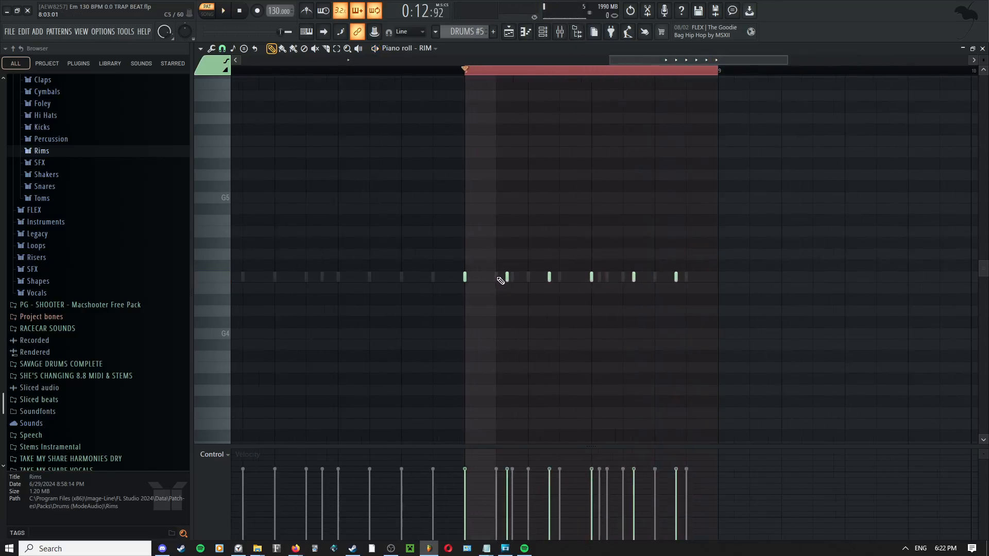
- Open the HH channel's notes of the DRUMS #5 pattern in the piano roll
click(543, 32)
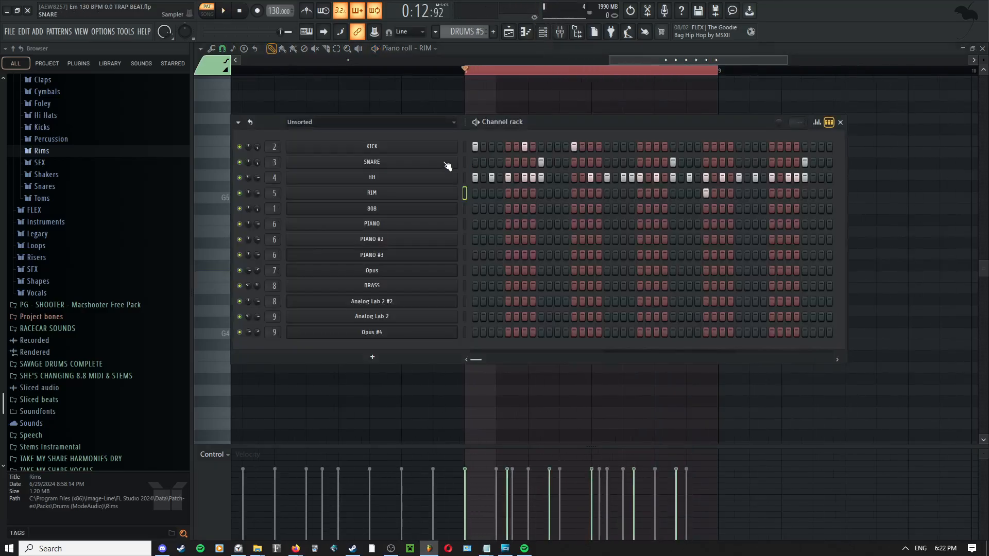
click(509, 32)
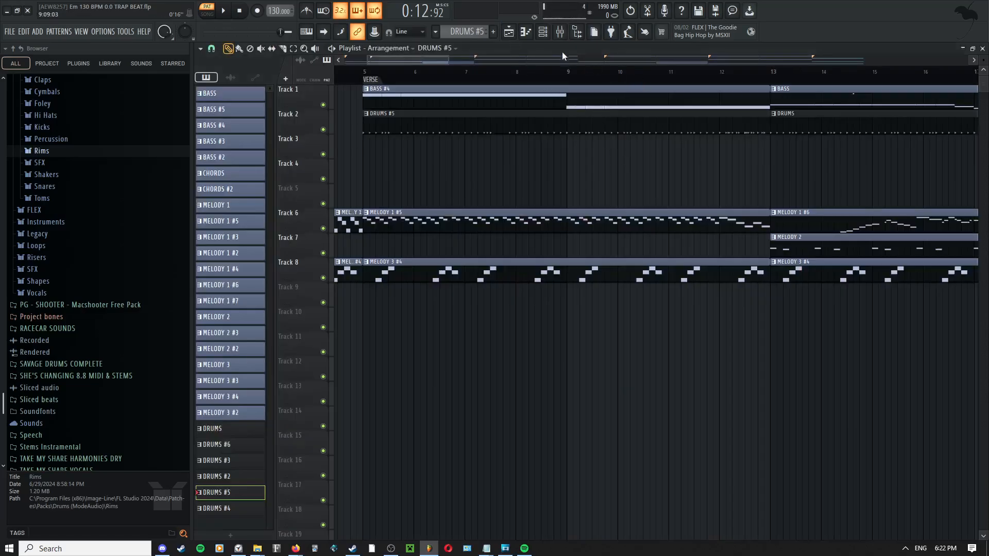
click(543, 32)
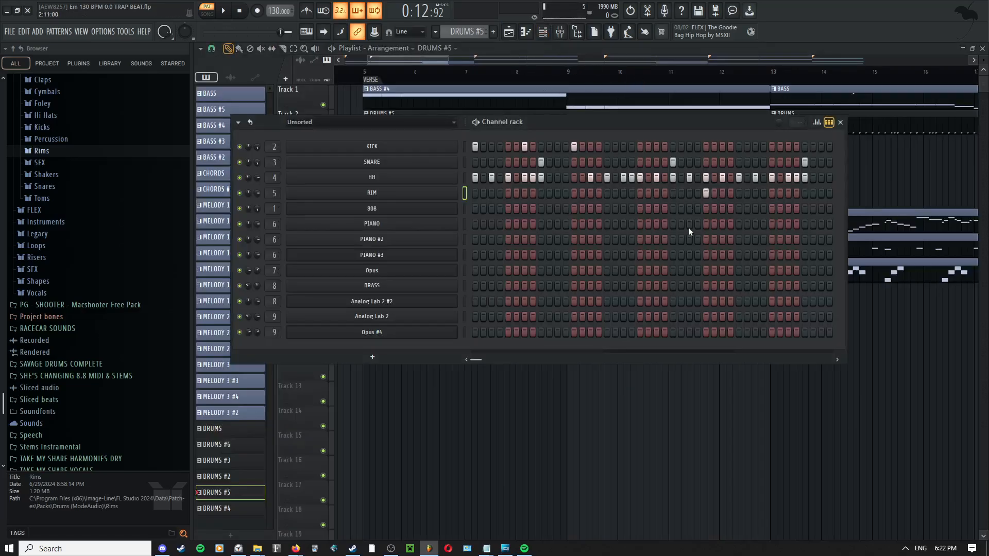
right_click(460, 180)
click(466, 177)
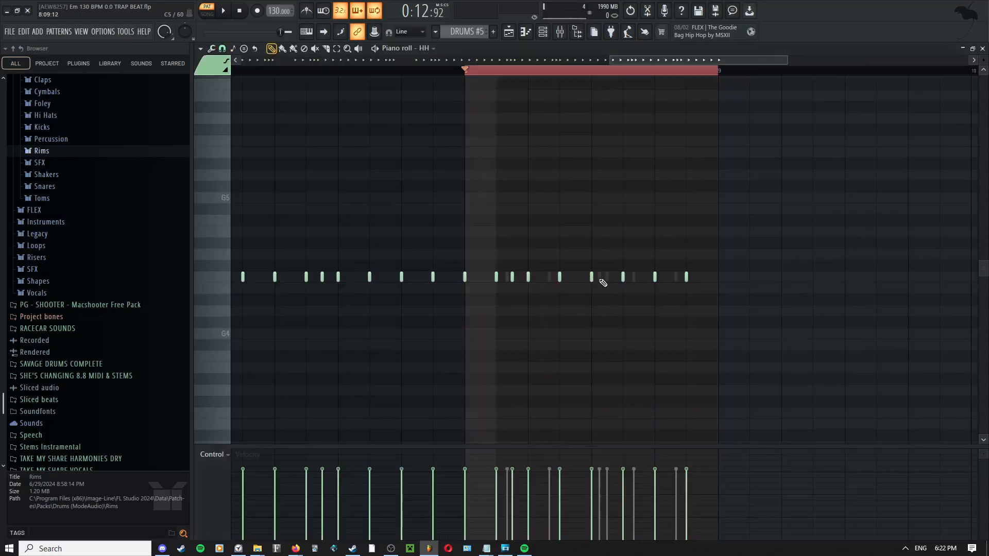
- Mute the hi-hat notes in bar 8 and switch back to the RIM channel's notes
key(t)
drag(464, 277, 688, 281)
right_click(677, 278)
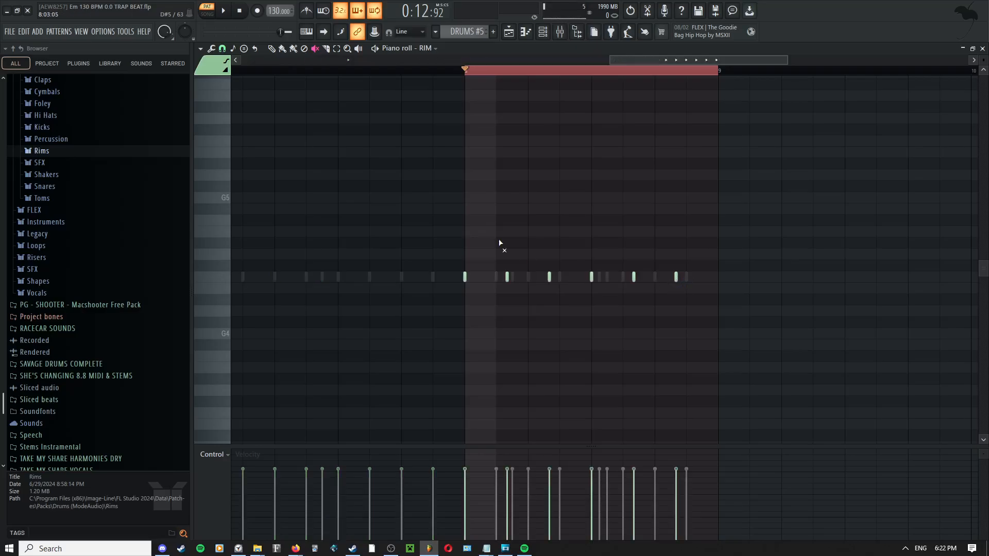
- Return to the Draw tool and briefly play the bar 8 rim hits without the hi-hats
key(p)
scroll(493, 284, down, 3)
key(space)
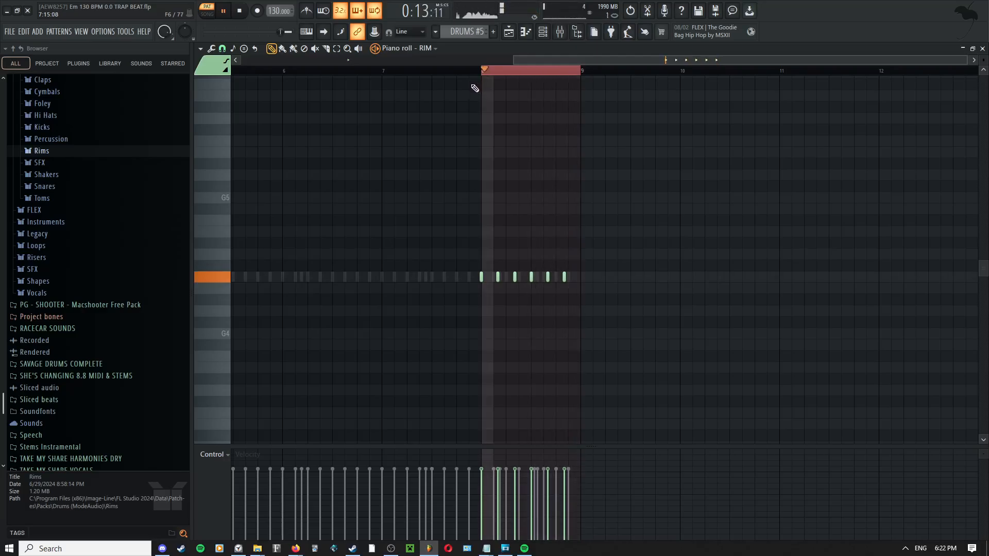
key(space)
- Move the playhead into bar 7 and clear the bar 8 time selection
scroll(485, 90, down, 3)
click(622, 71)
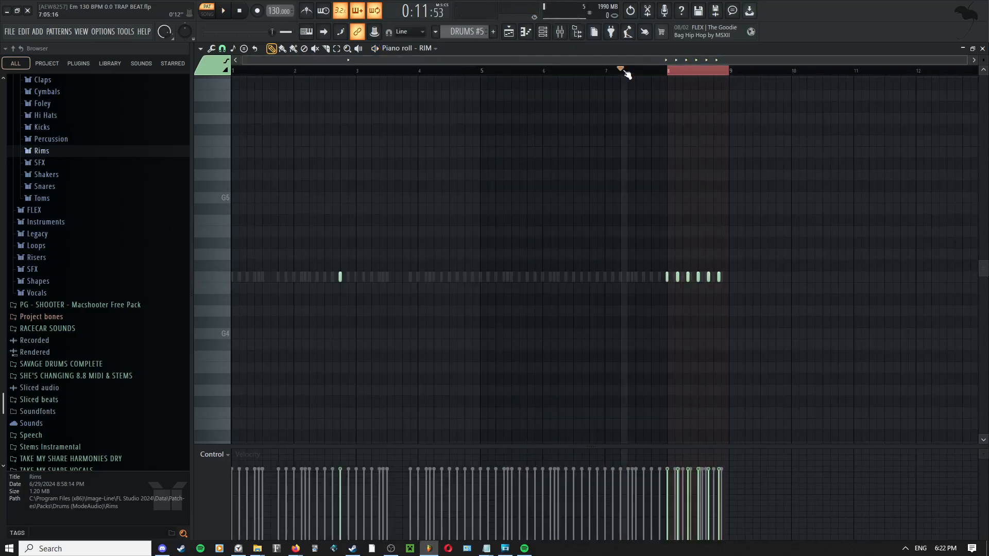
double_click(622, 71)
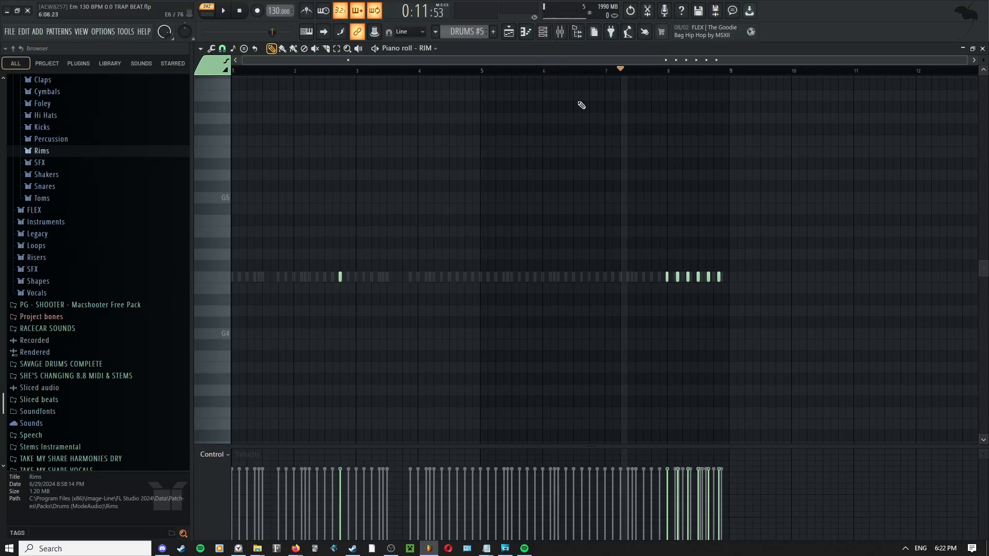
- Switch to the HH notes, redraw the deleted C5 hi-hat late in bar 7 and unmute the bar 8 hi-hats
scroll(652, 300, up, 3)
right_click(655, 280)
right_click(655, 280)
right_click(653, 279)
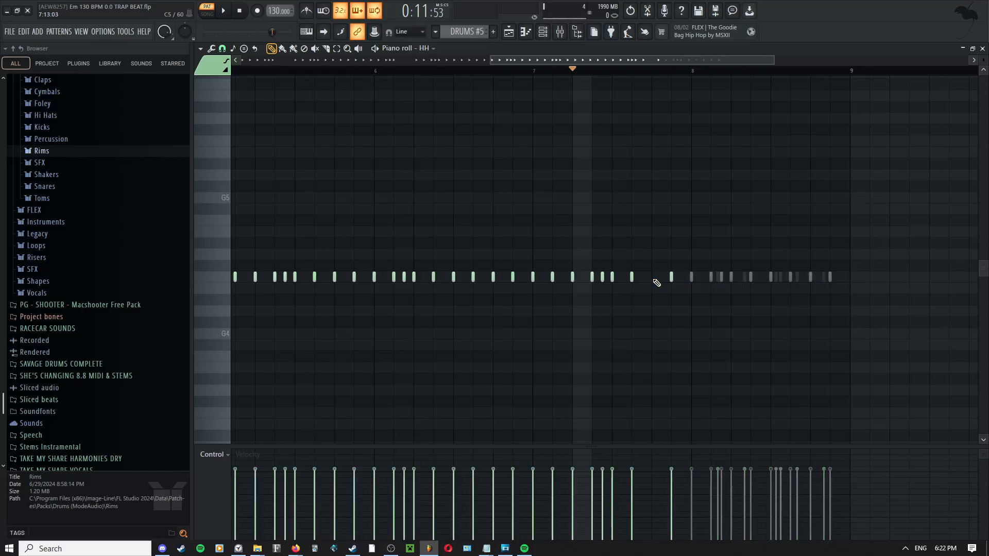
click(654, 280)
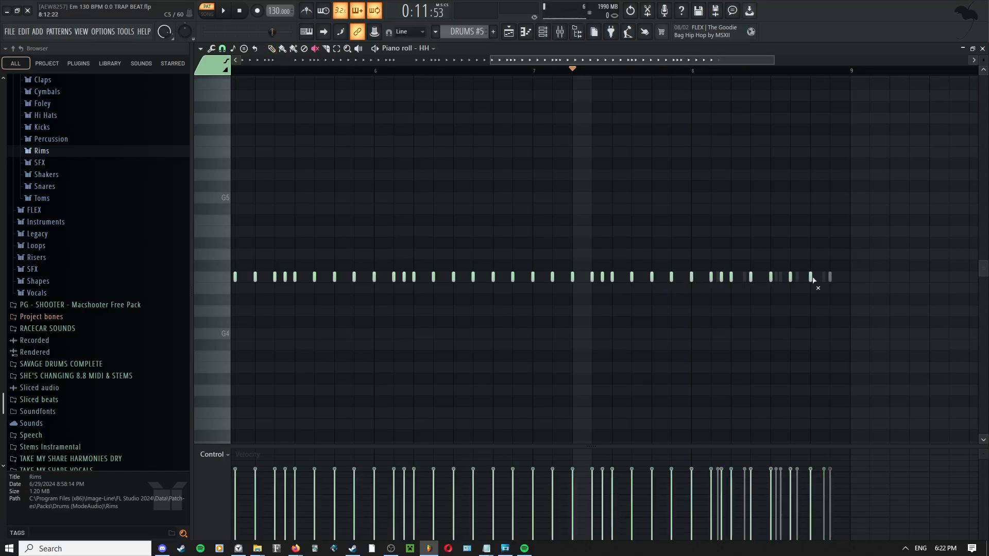
- Return to the playlist and look over the arrangement from the intro through the verse to the chorus
click(508, 32)
scroll(560, 290, down, 3)
right_click(523, 150)
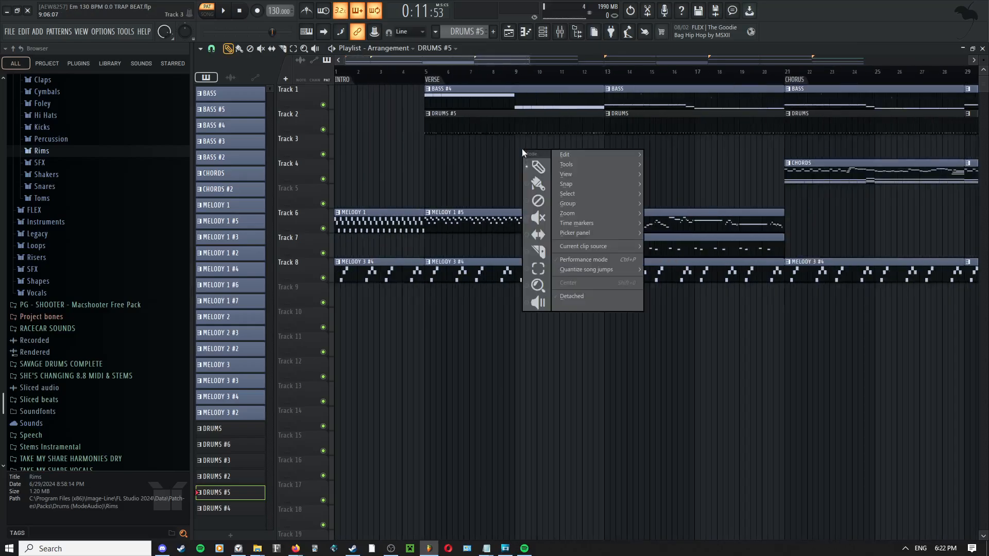
click(473, 178)
scroll(597, 196, down, 2)
right_click(471, 147)
click(462, 165)
scroll(420, 160, up, 2)
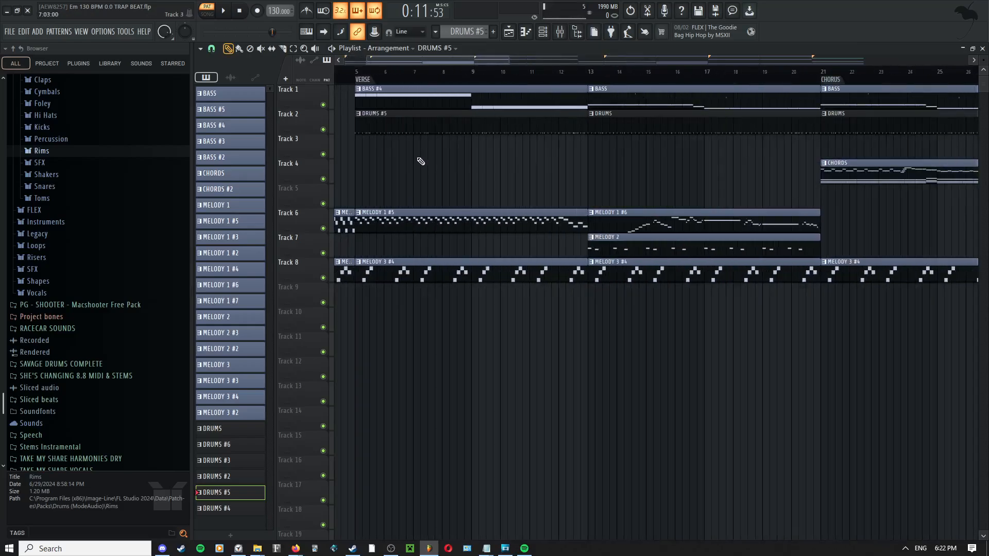
scroll(464, 176, up, 2)
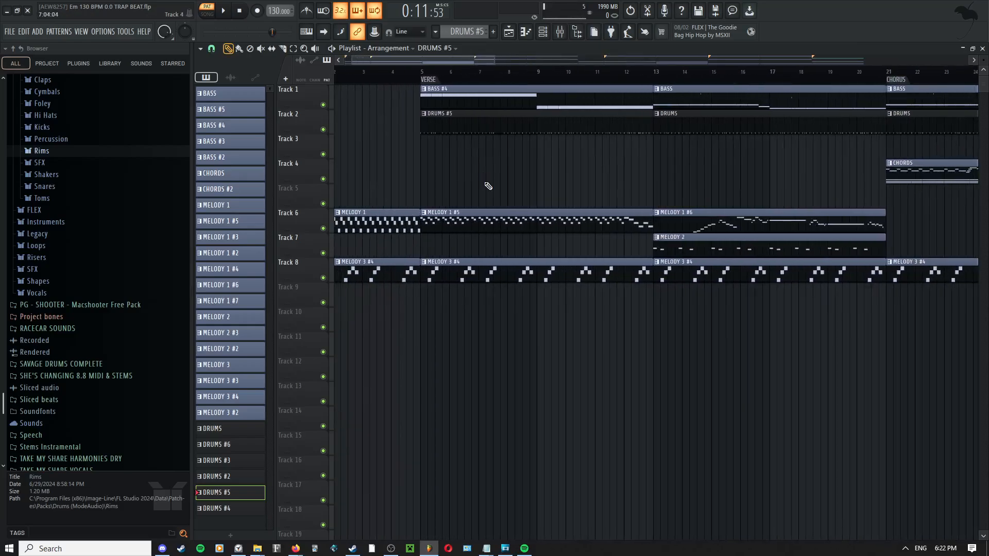
- Show the DRUMS #5 step patterns in the channel rack and play the pattern from the start twice, stopping each time
click(543, 32)
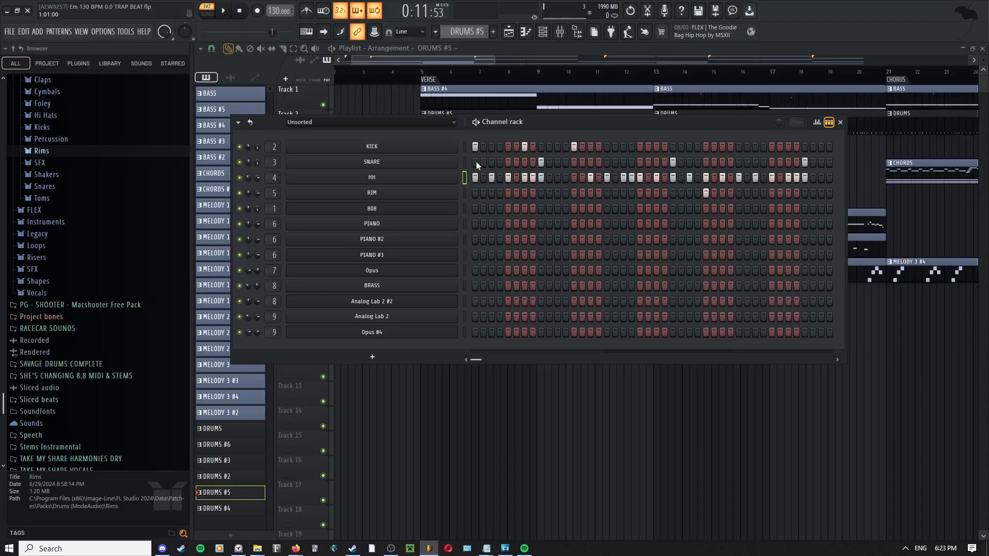
click(233, 16)
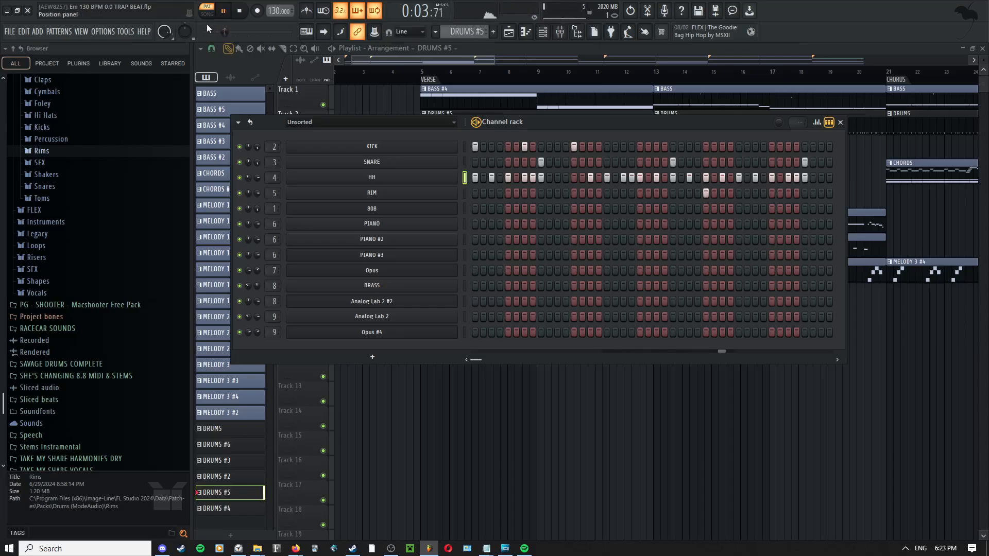
key(space)
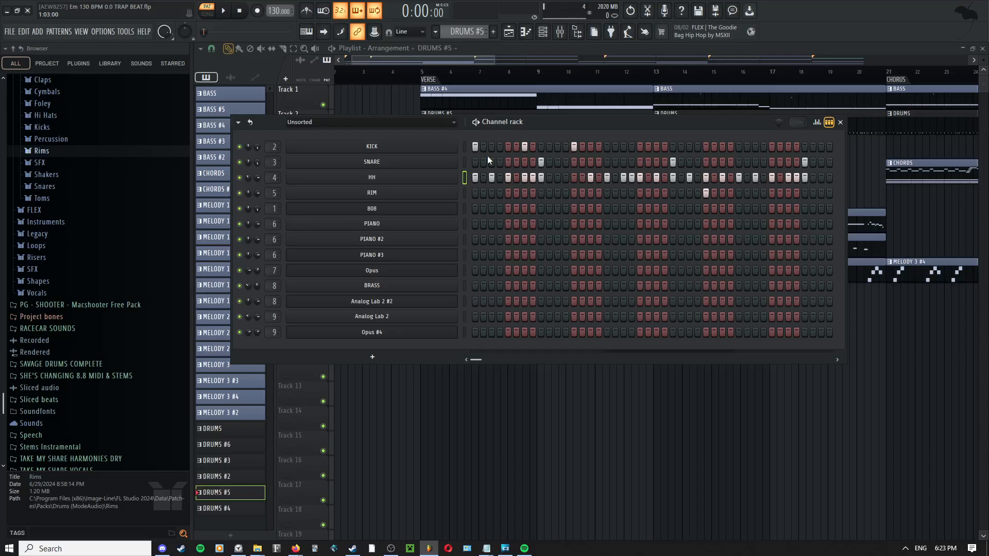
key(space)
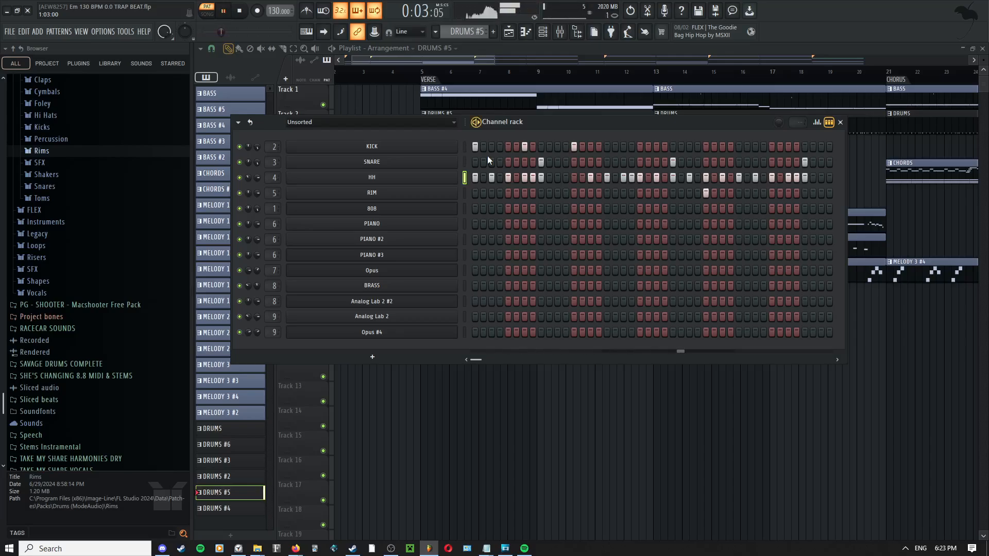
key(space)
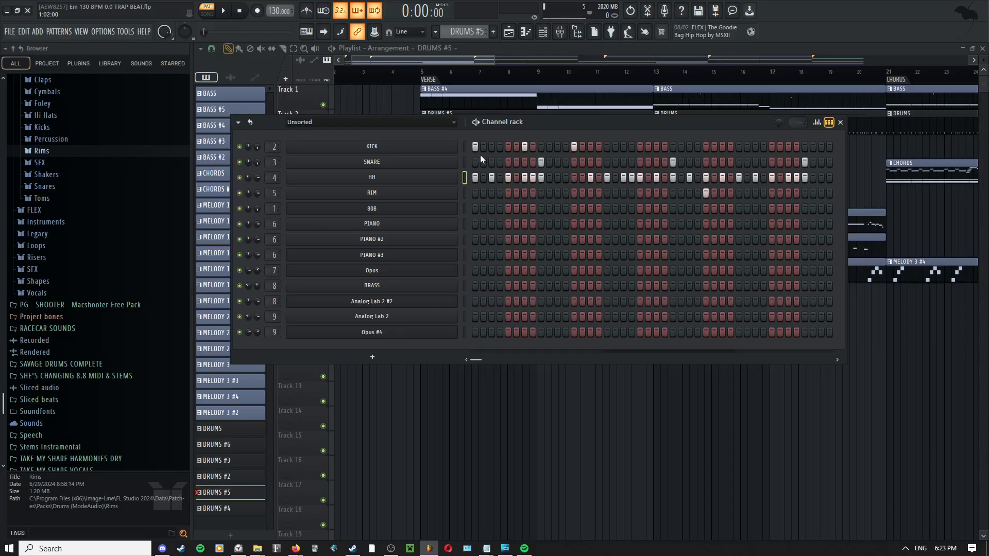
- Open the HH channel in the piano roll from the channel rack
right_click(456, 175)
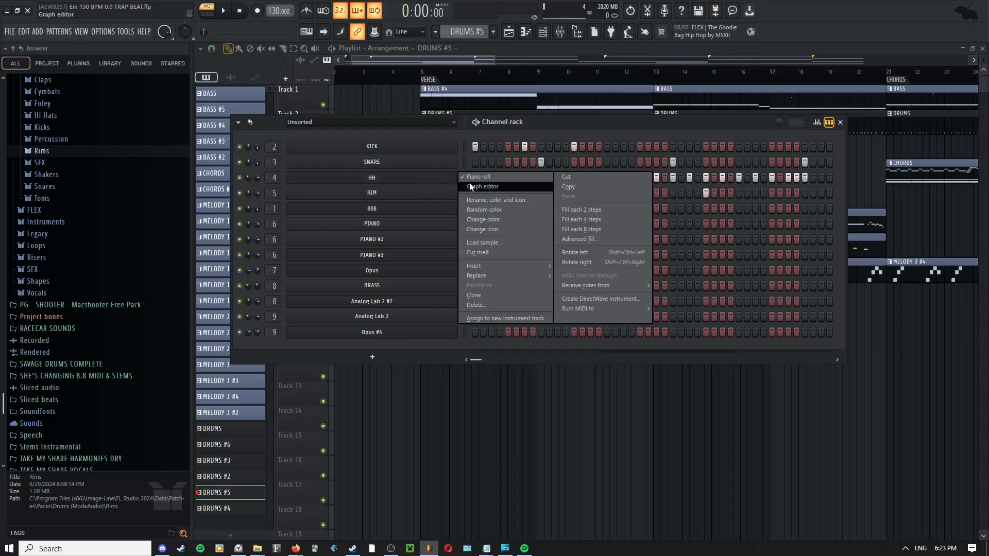
click(473, 178)
right_click(454, 178)
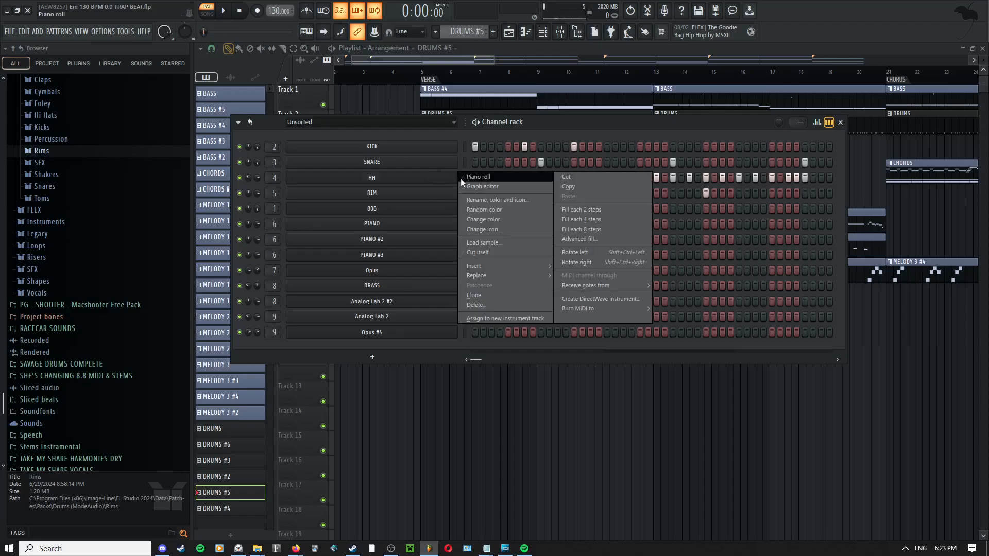
click(462, 178)
- Examine the spacing of the hi-hat hits and the gaps in the opening bars
scroll(340, 284, down, 1)
middle_click(304, 261)
click(283, 288)
scroll(243, 326, up, 3)
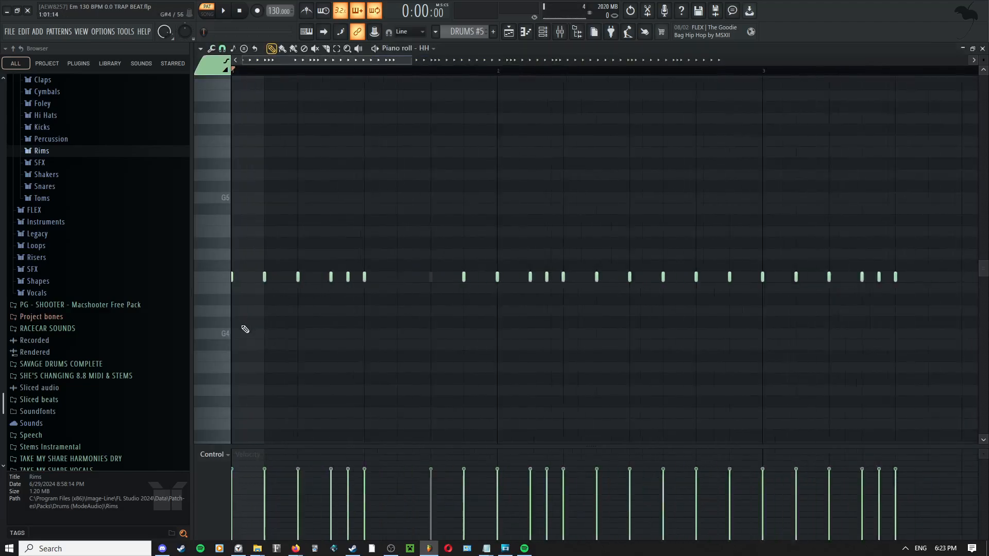
scroll(242, 327, up, 1)
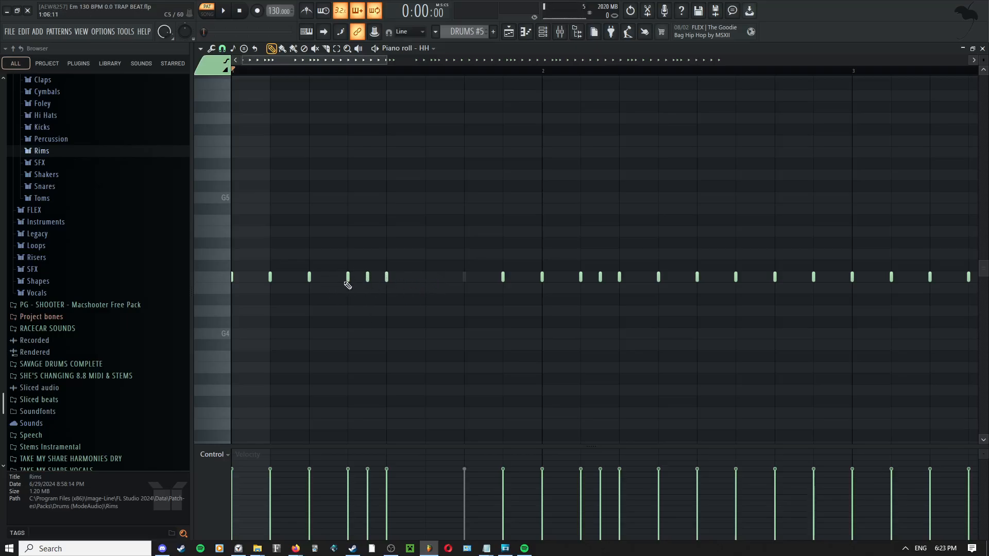
scroll(513, 288, down, 3)
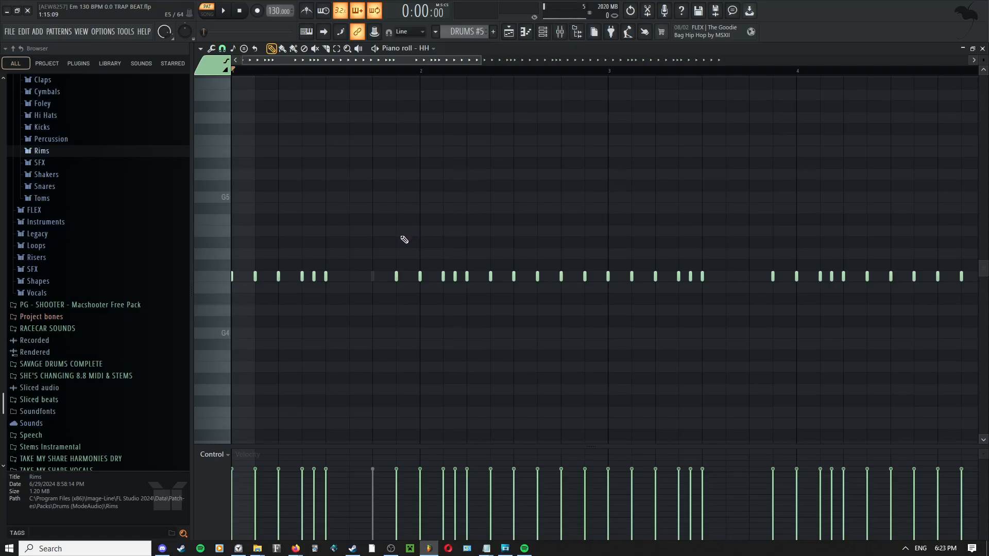
- Play the DRUMS #5 pattern and follow the hi-hat notes through all eight bars
key(space)
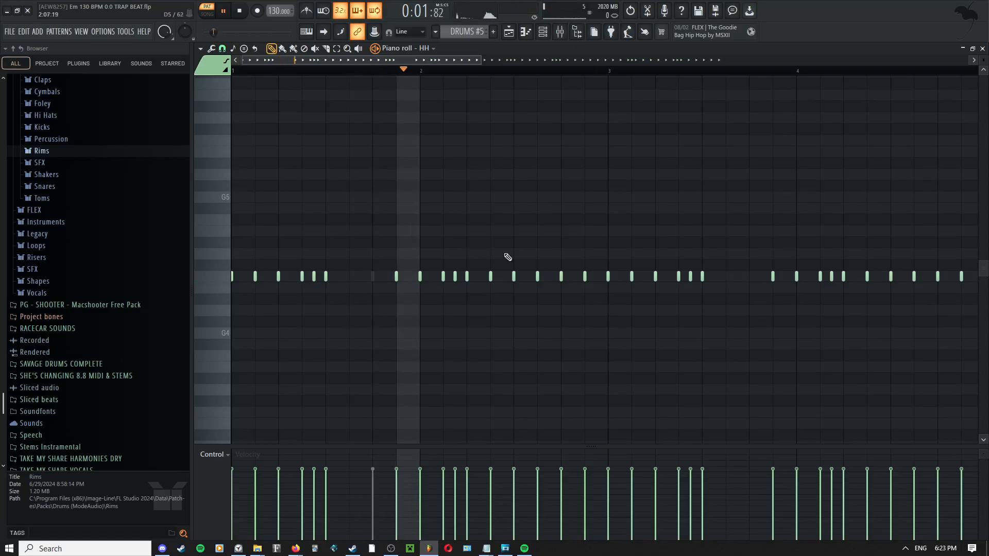
scroll(577, 284, down, 1)
drag(582, 274, 456, 275)
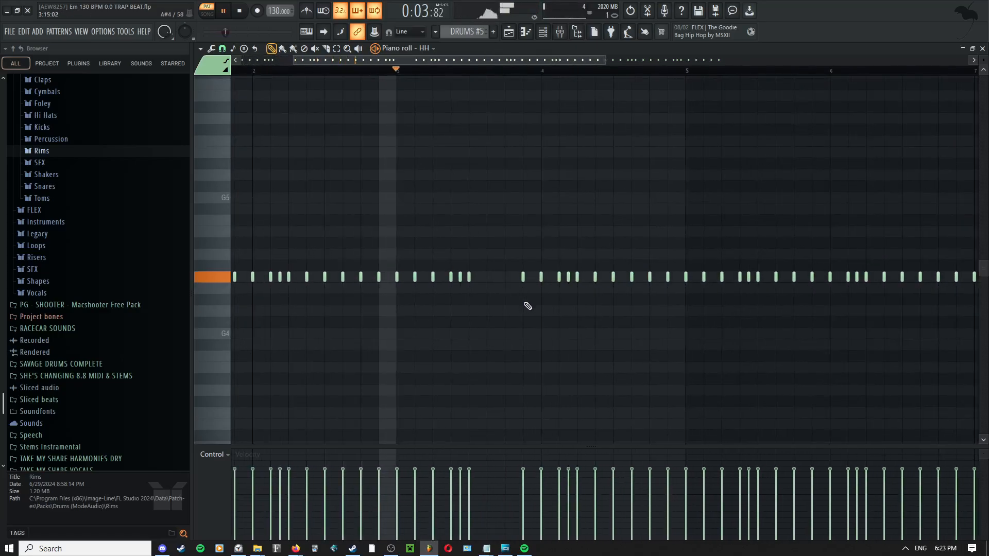
drag(558, 316, 457, 316)
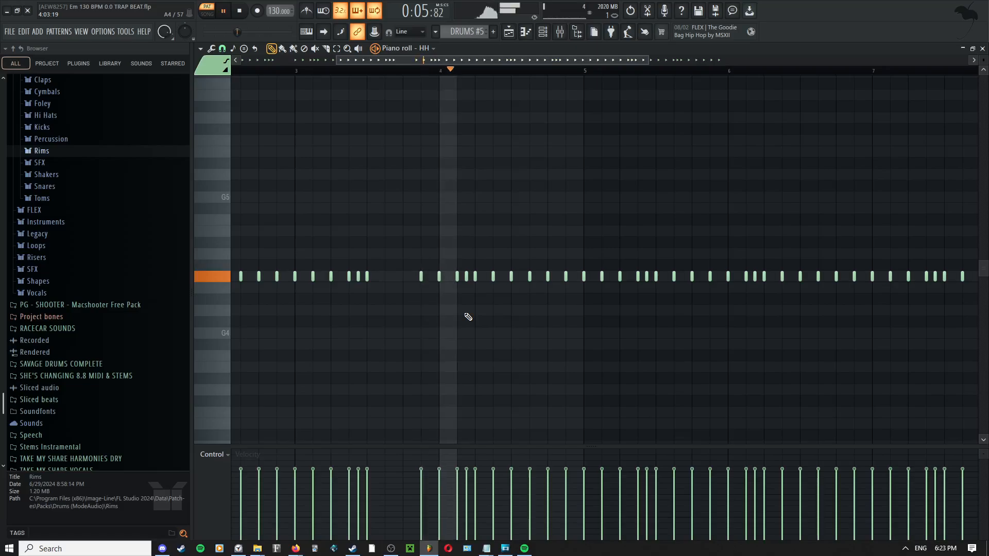
drag(573, 327, 482, 327)
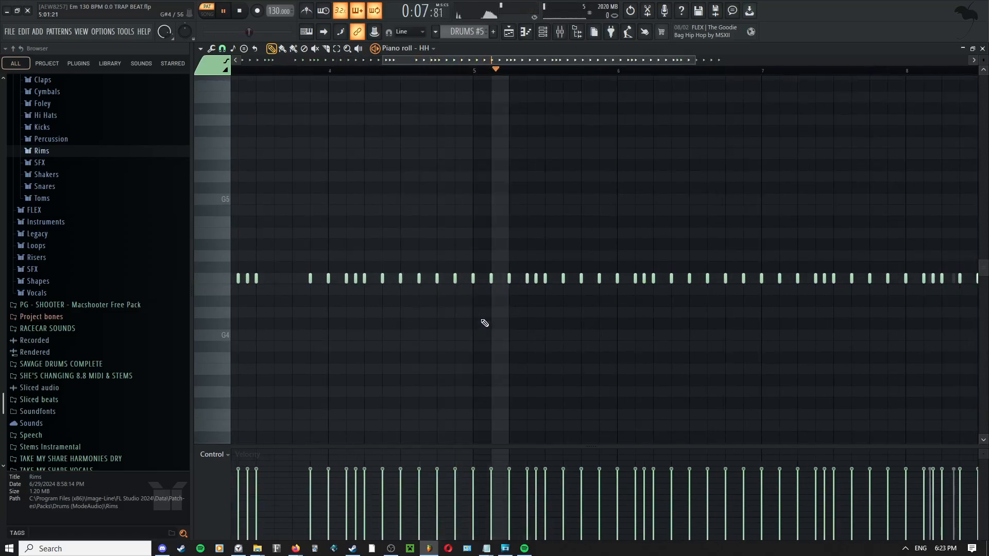
scroll(478, 323, down, 2)
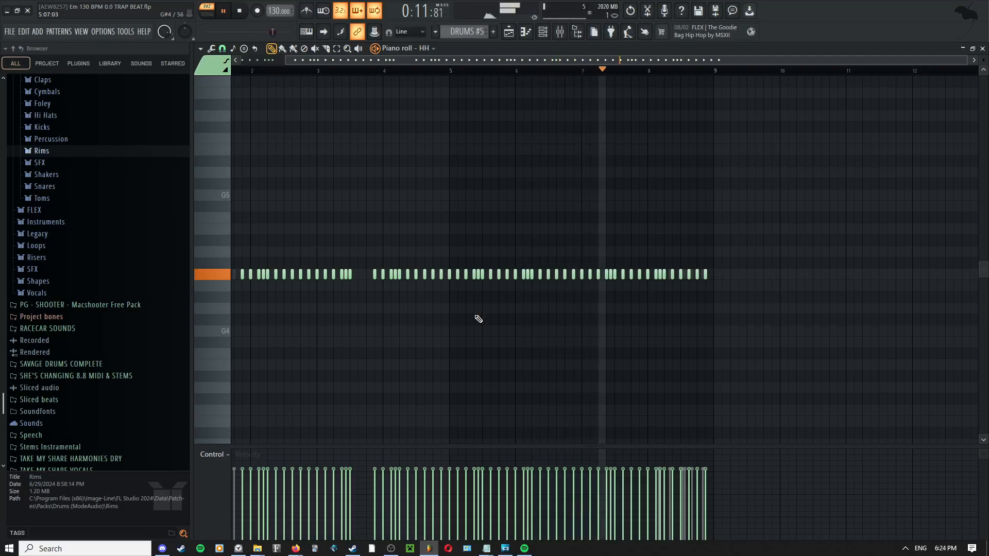
- Go back to the playlist with the intro, verse and chorus in view, and stop playback
click(512, 34)
scroll(572, 183, down, 3)
middle_click(539, 151)
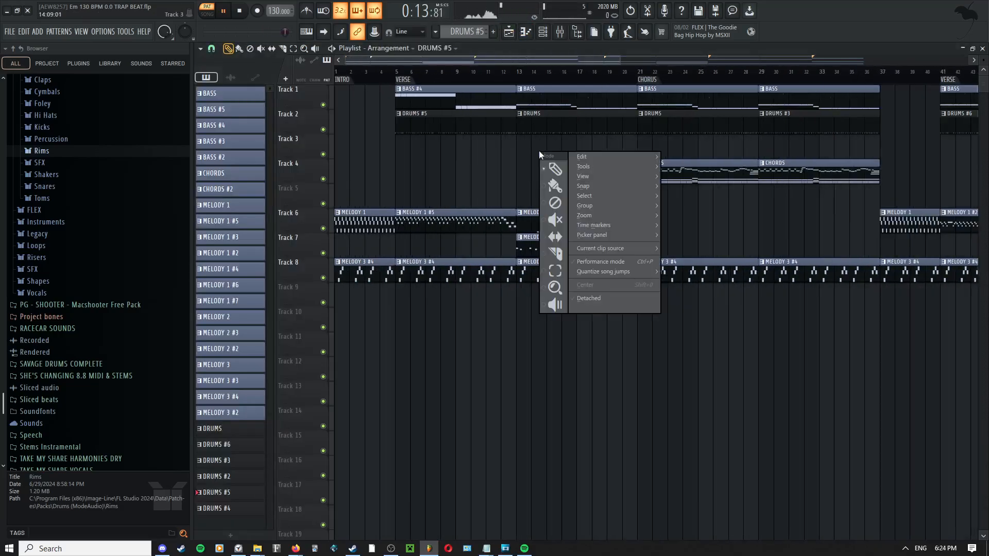
click(530, 165)
key(space)
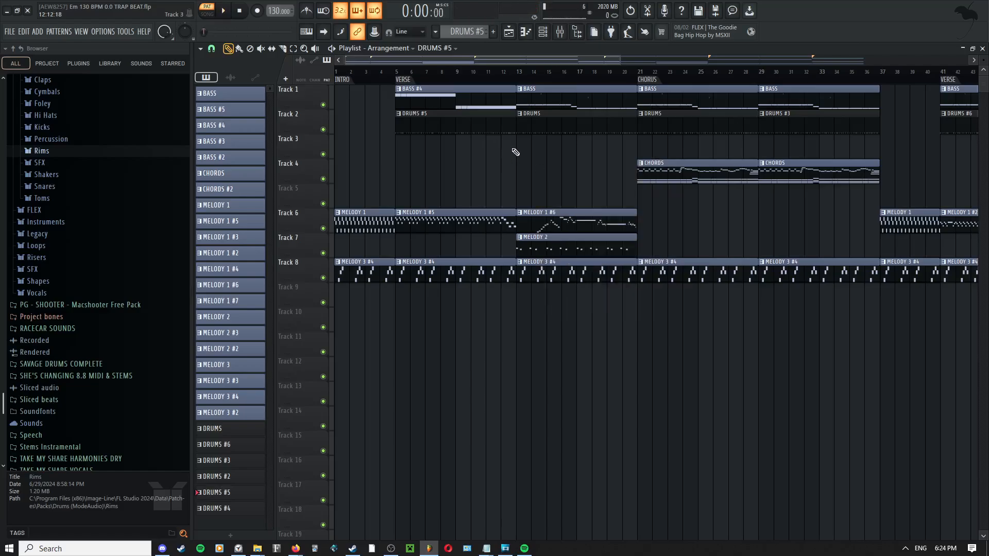
- Select the DRUMS clip starting at bar 13 on Track 2 as the current pattern
scroll(516, 153, up, 3)
scroll(528, 147, down, 3)
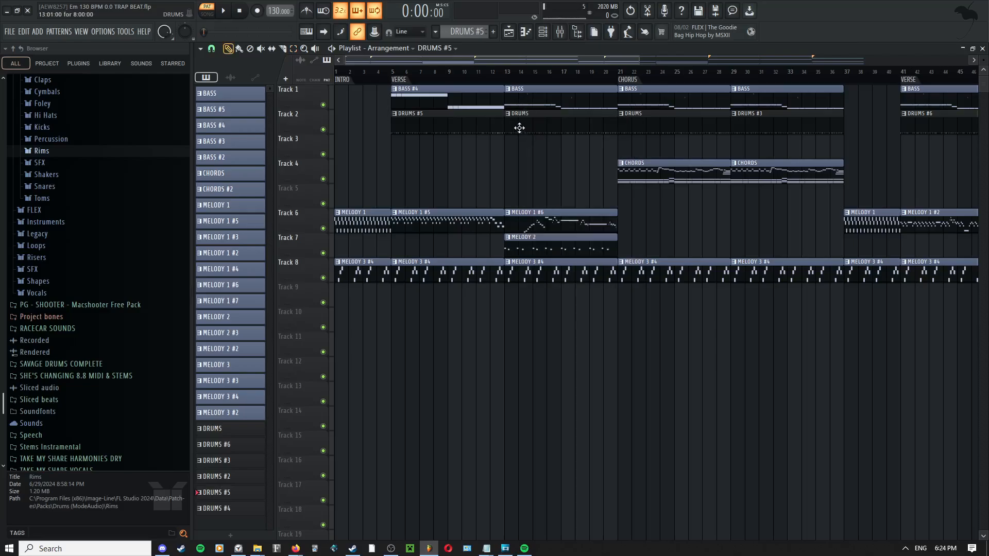
click(520, 128)
scroll(522, 147, up, 3)
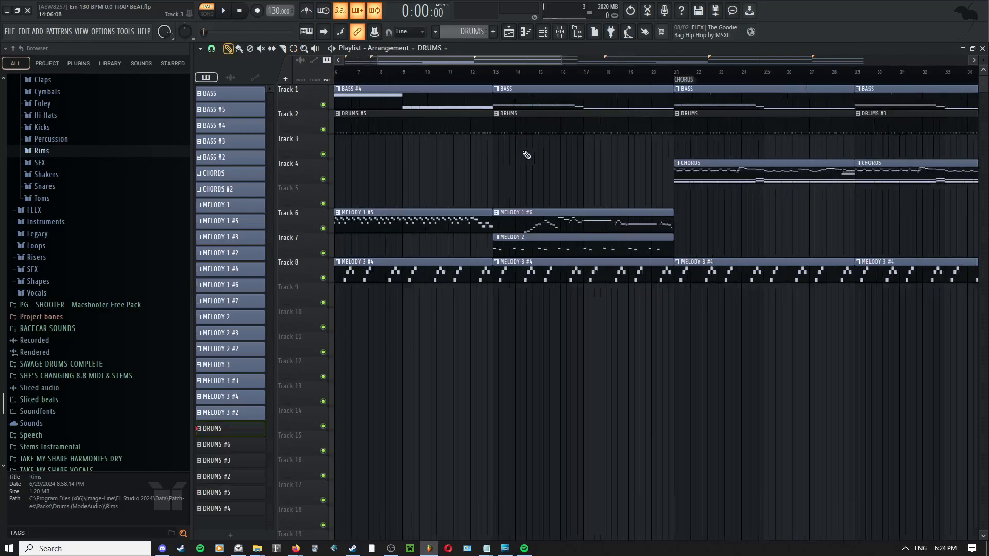
- Open the kick's notes from the DRUMS pattern in the piano roll
click(543, 32)
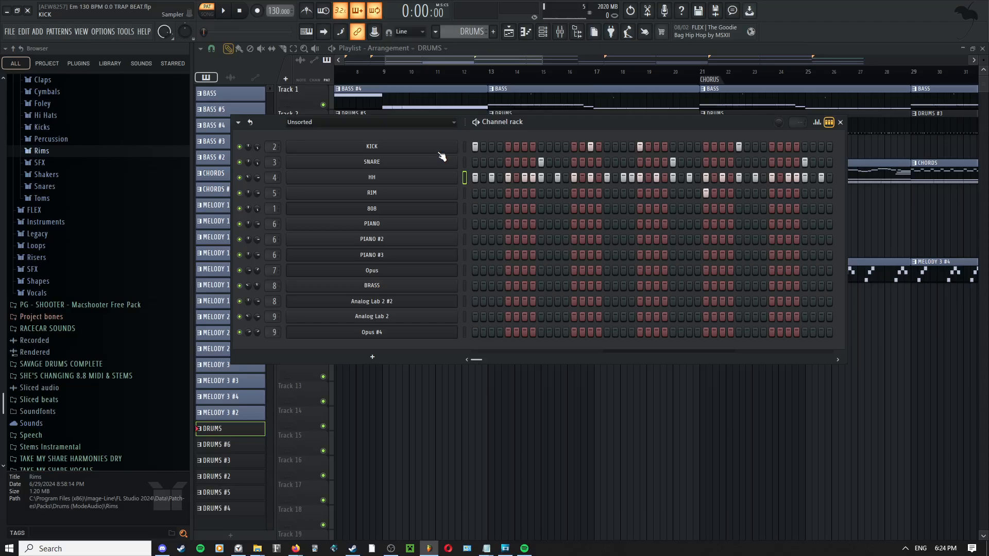
right_click(457, 146)
click(467, 149)
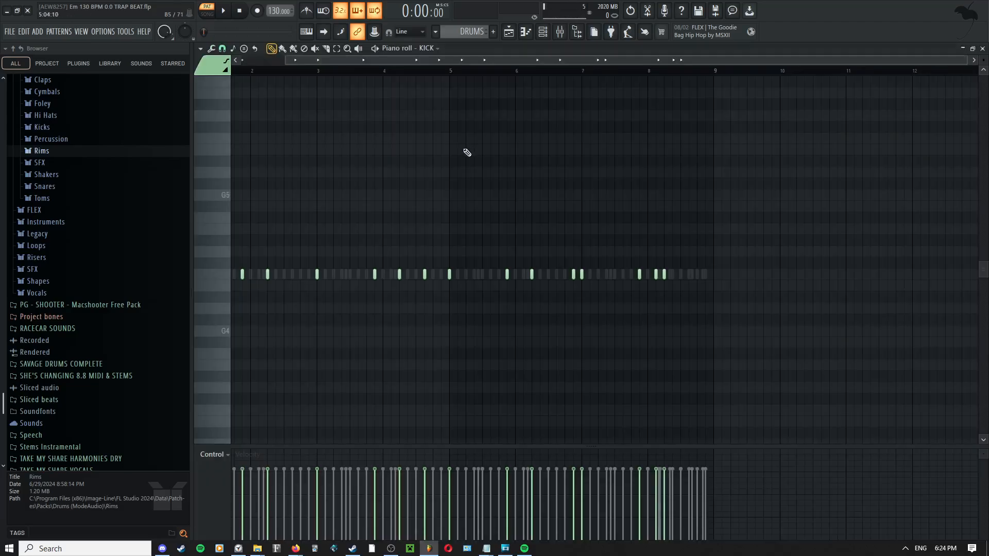
- Play the DRUMS pattern and follow the kick notes through all eight bars
key(space)
right_click(404, 205)
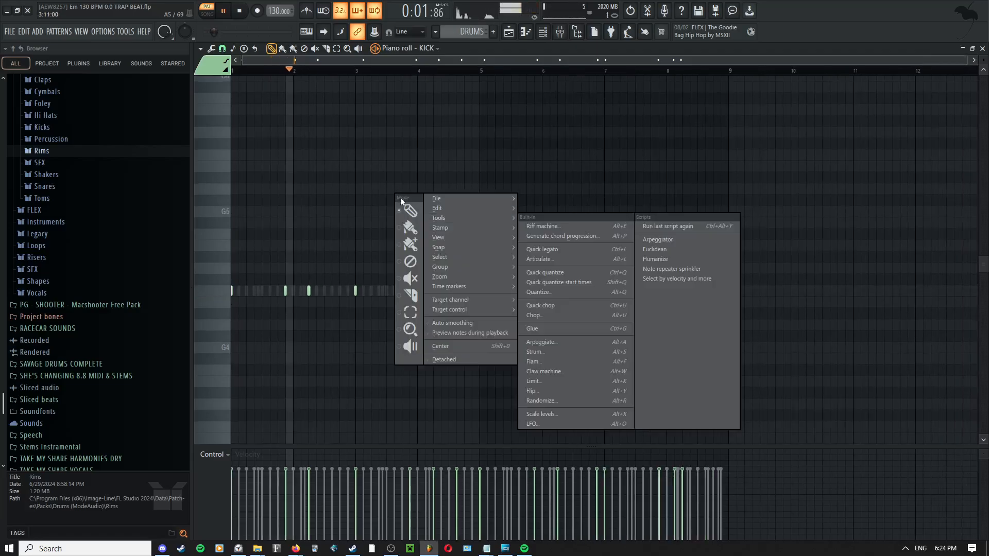
click(406, 207)
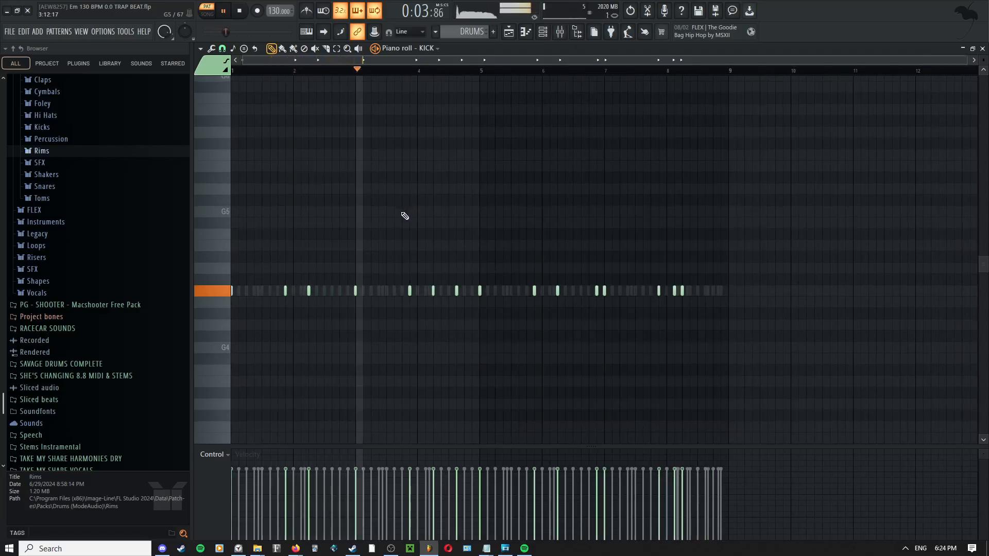
scroll(405, 217, up, 2)
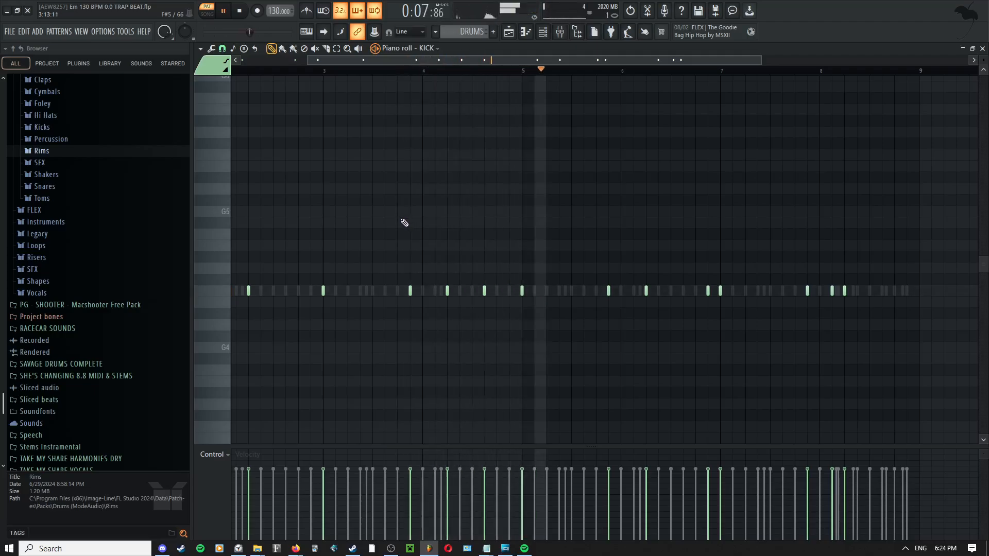
scroll(619, 253, down, 2)
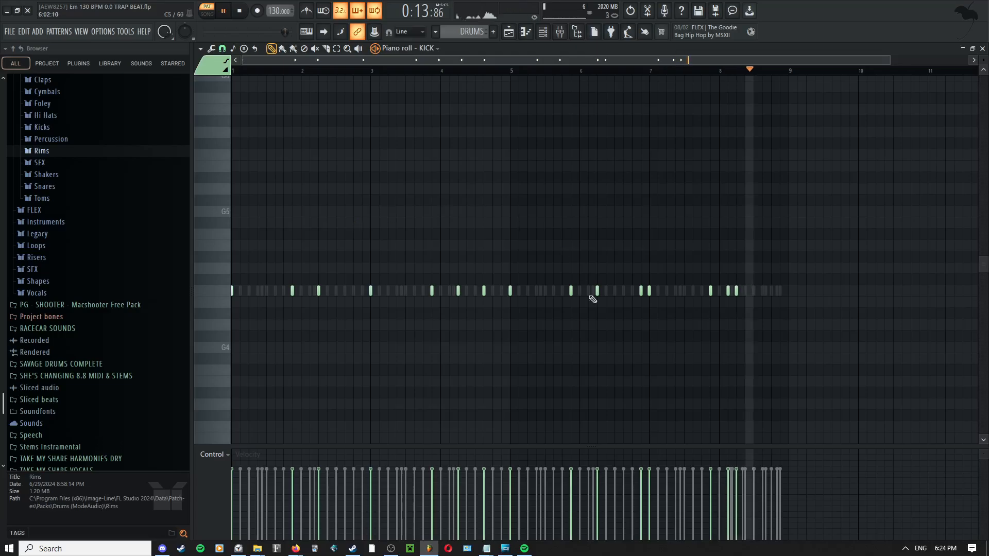
- Return to the playlist and stop playback, with both verses and choruses of the arrangement in view
click(509, 32)
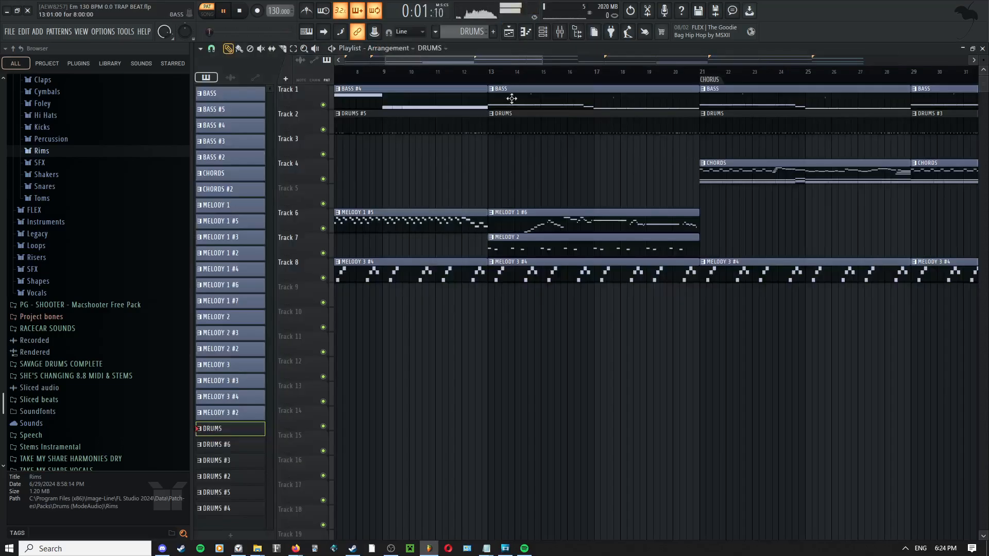
scroll(564, 232, down, 2)
middle_click(565, 240)
drag(565, 237, 594, 213)
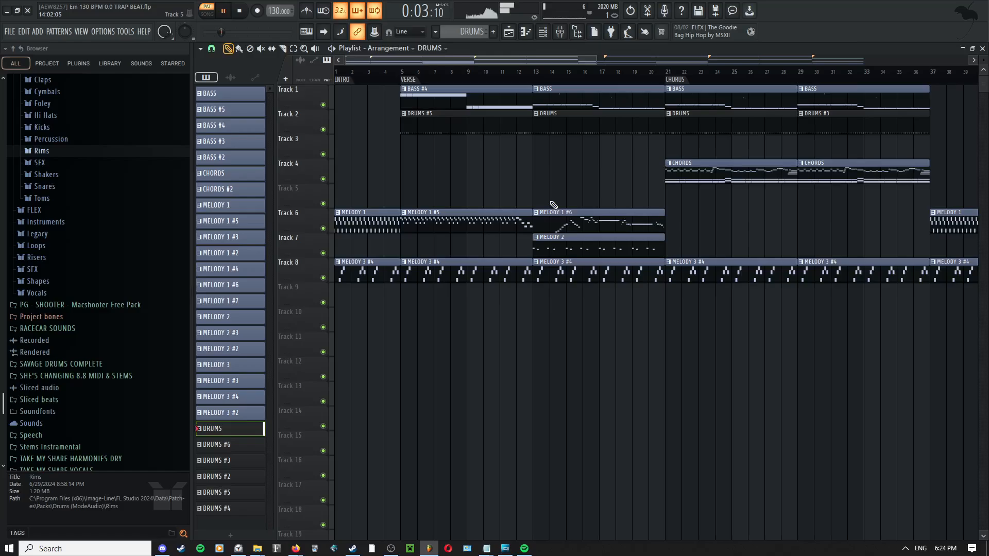
key(space)
scroll(526, 179, down, 2)
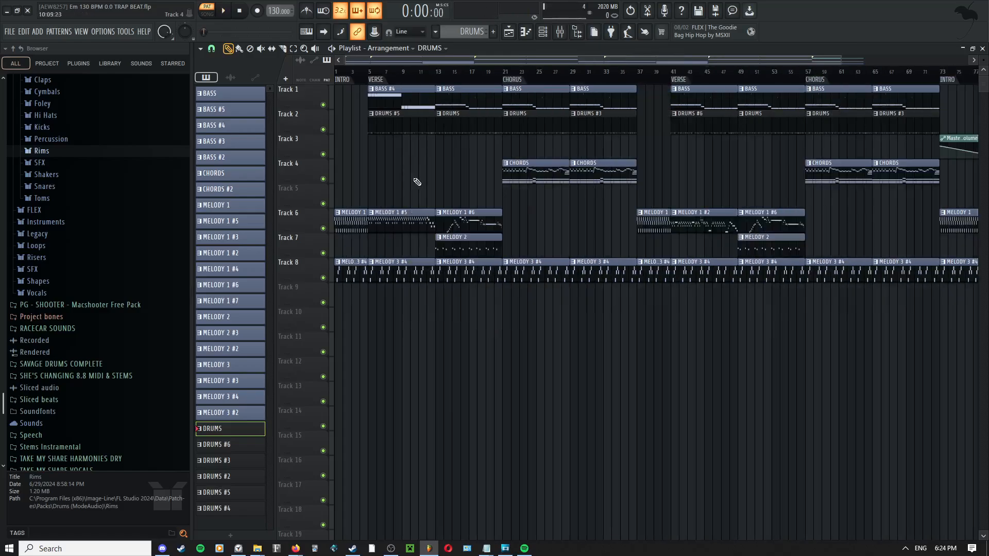
- Mute the verse's MELODY 1 #5 and MELODY 3 #4 clips and briefly play the song from bar 5
scroll(415, 181, up, 3)
click(435, 77)
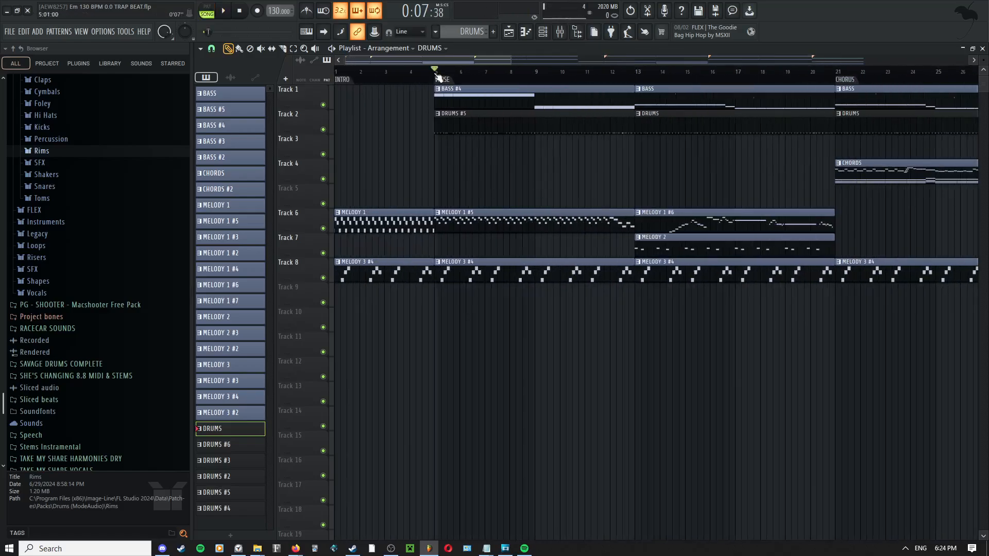
key(t)
drag(475, 211, 489, 325)
key(space)
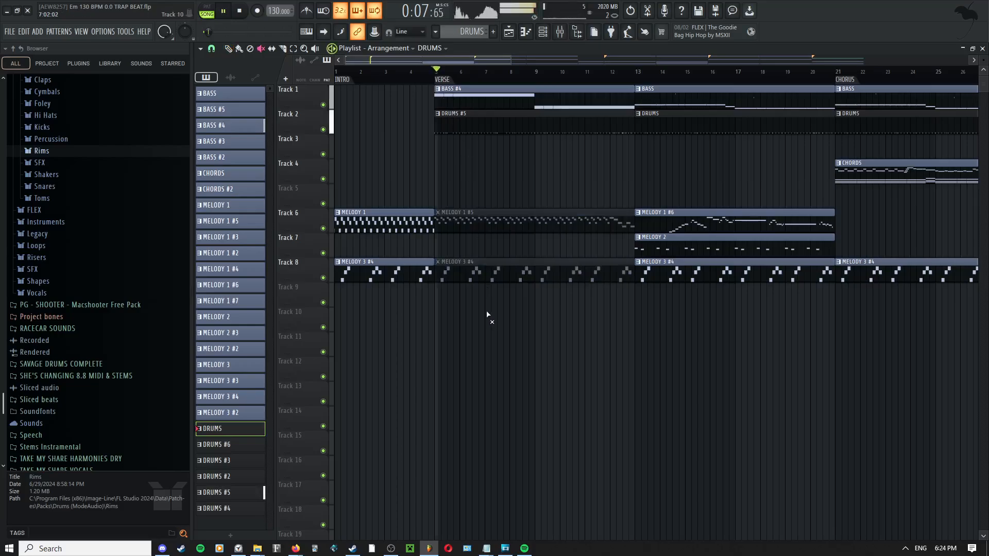
key(space)
- Open the DRUMS #5 kick notes from the verse and examine their placement across the eight bars
key(p)
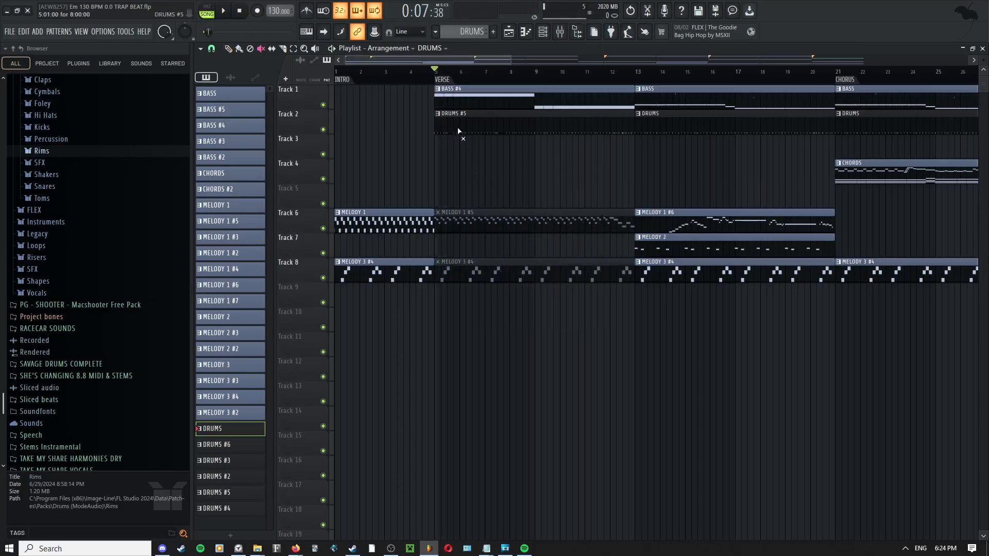
right_click(461, 132)
click(465, 134)
right_click(467, 148)
click(472, 143)
click(470, 122)
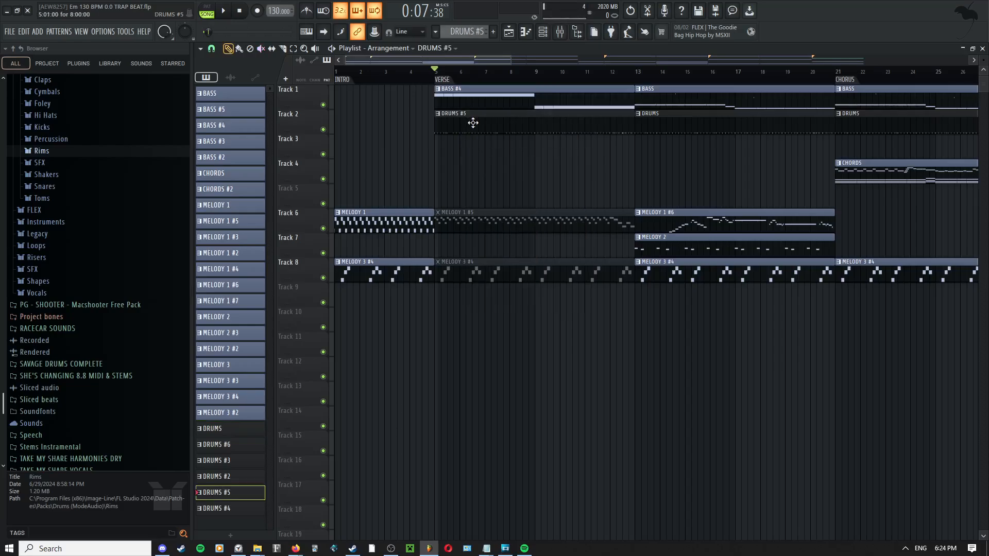
double_click(471, 124)
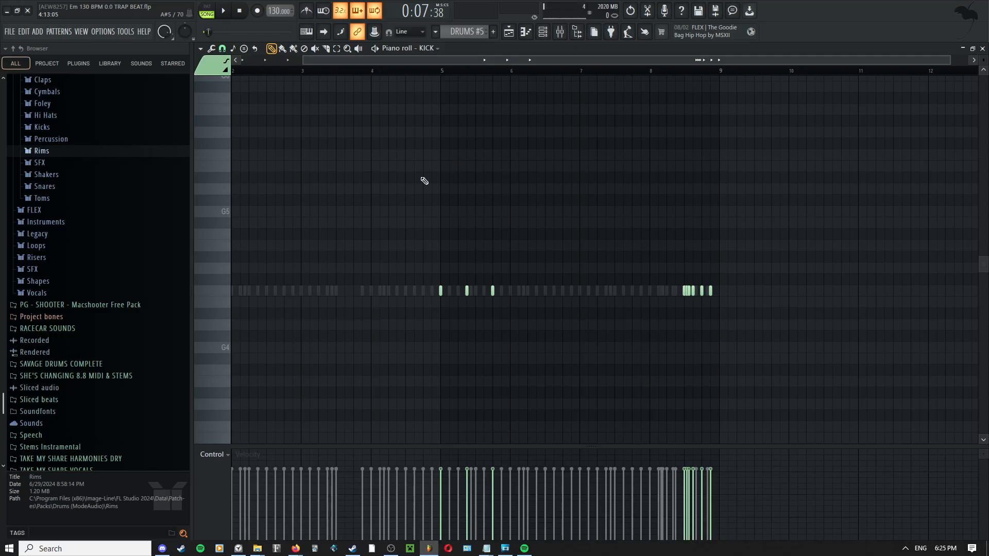
drag(420, 219, 525, 203)
scroll(480, 220, down, 1)
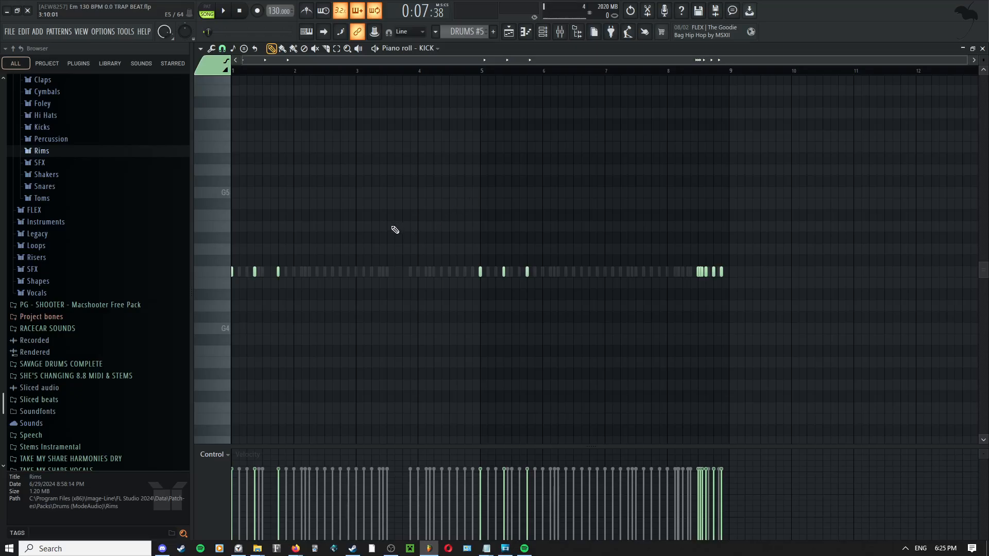
- Select all DRUMS #5 kick notes, look at the 808 notes of BASS #4, and return to the verse in the playlist
key(e)
drag(824, 265, 36, 335)
key(p)
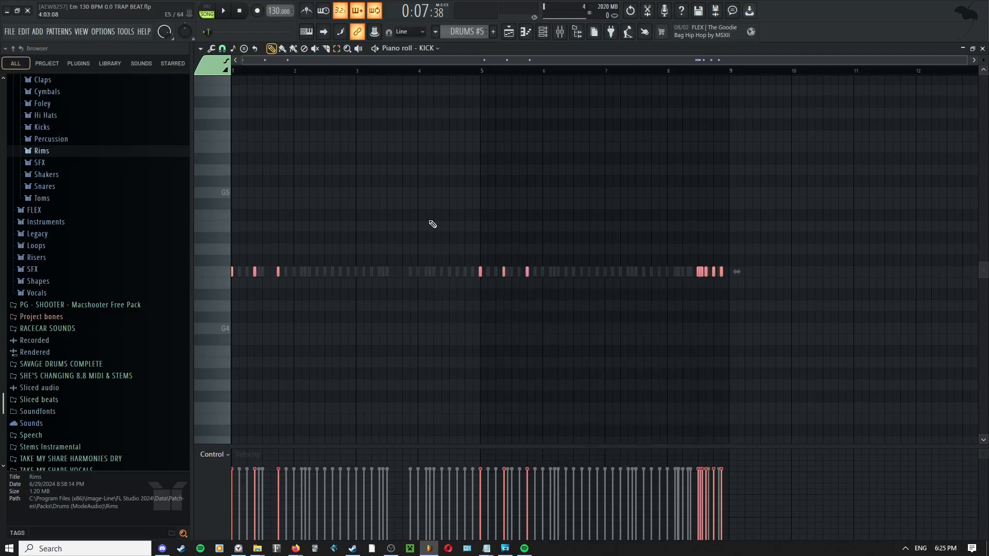
click(509, 32)
double_click(443, 103)
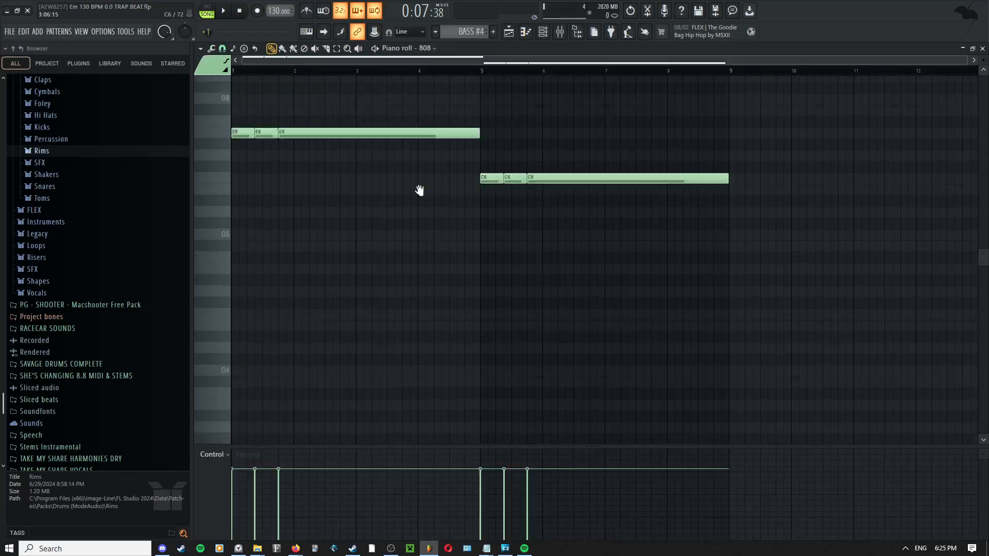
click(551, 37)
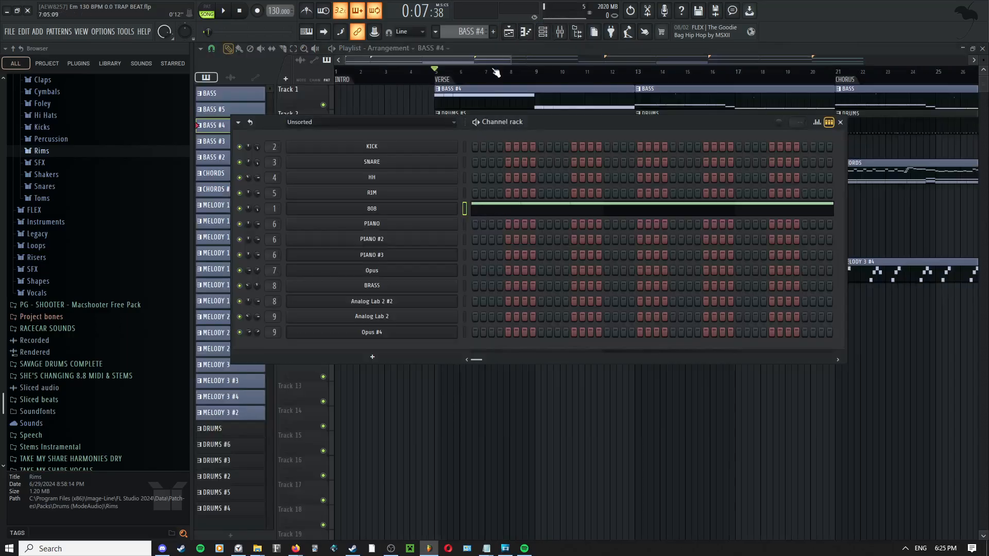
click(519, 50)
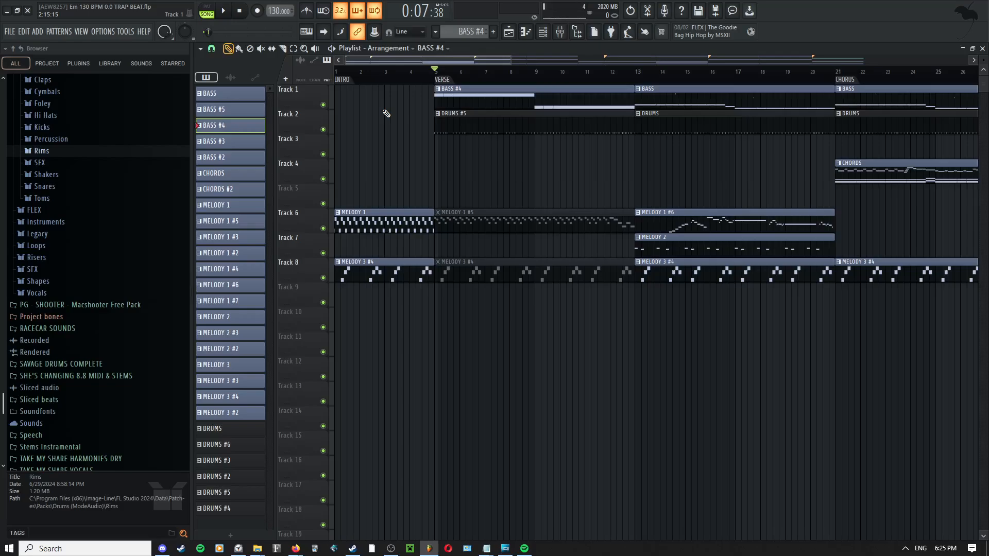
scroll(470, 160, up, 3)
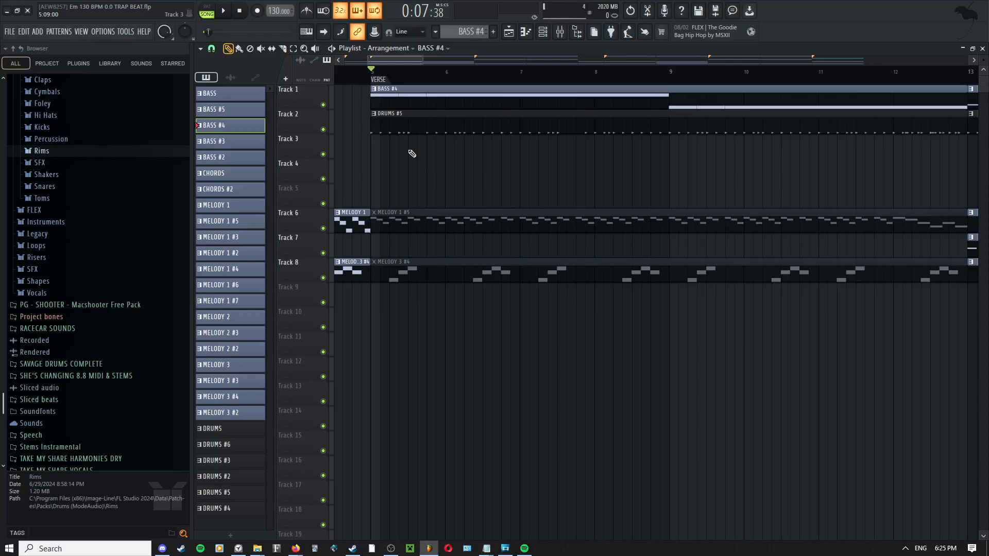
- Copy all kick notes from DRUMS #5 into the 808 part of BASS #4
double_click(410, 130)
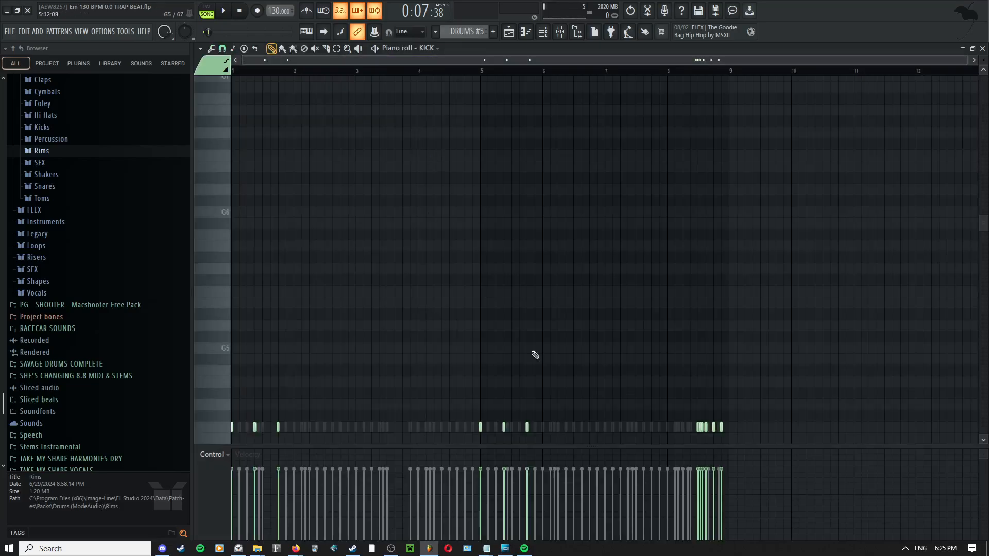
drag(759, 410, 230, 433)
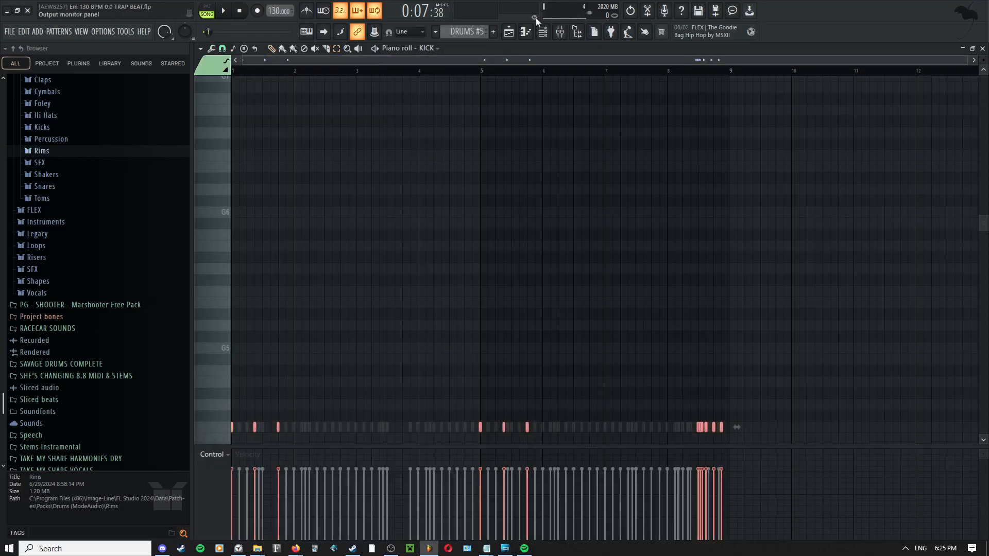
click(543, 32)
click(508, 32)
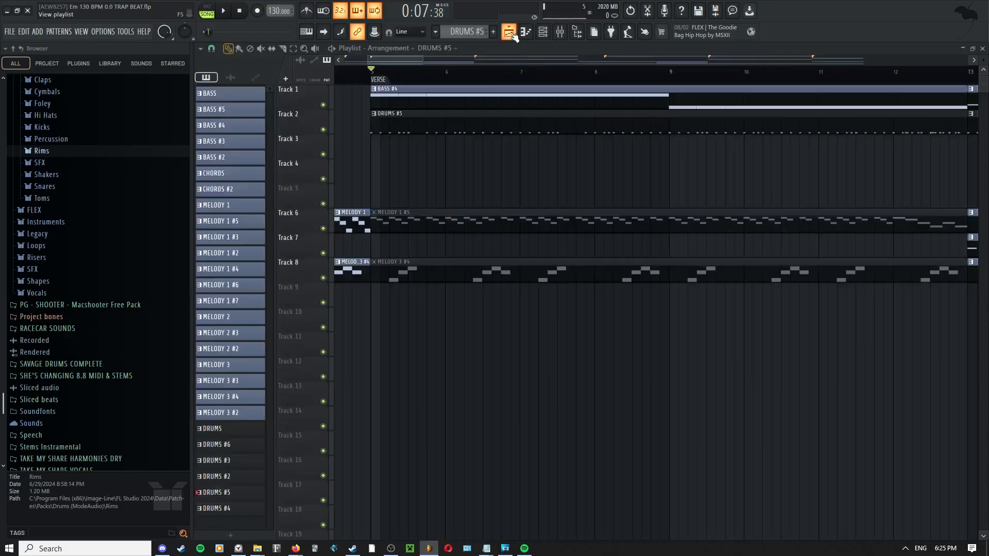
double_click(432, 94)
scroll(406, 128, down, 1)
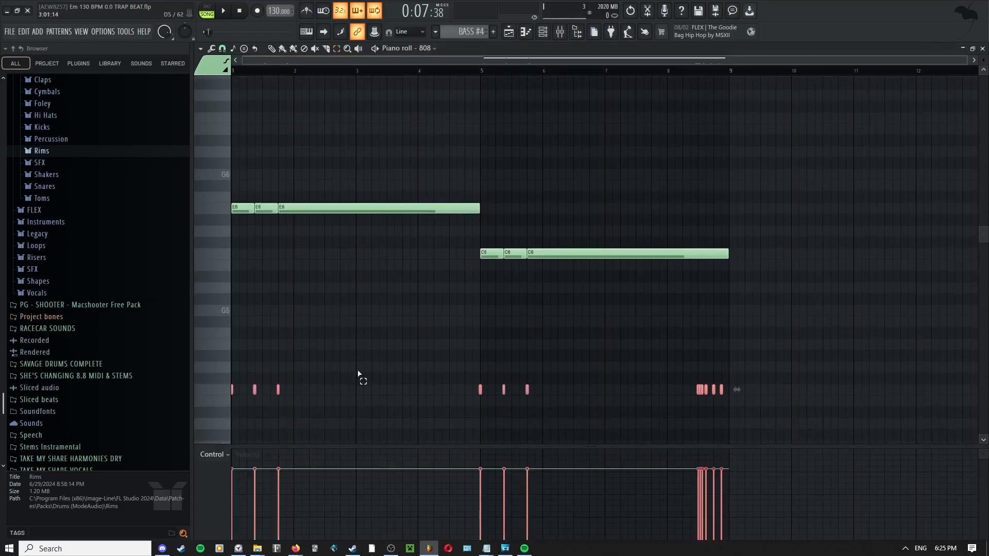
- Transpose the pasted kick notes up 12 semitones so they lie on the 808's C6 row
key(Up)
key(Up)
key(Up)
key(Up)
key(Up)
key(Up)
key(Up)
key(Up)
key(Up)
key(Up)
key(Up)
key(Up)
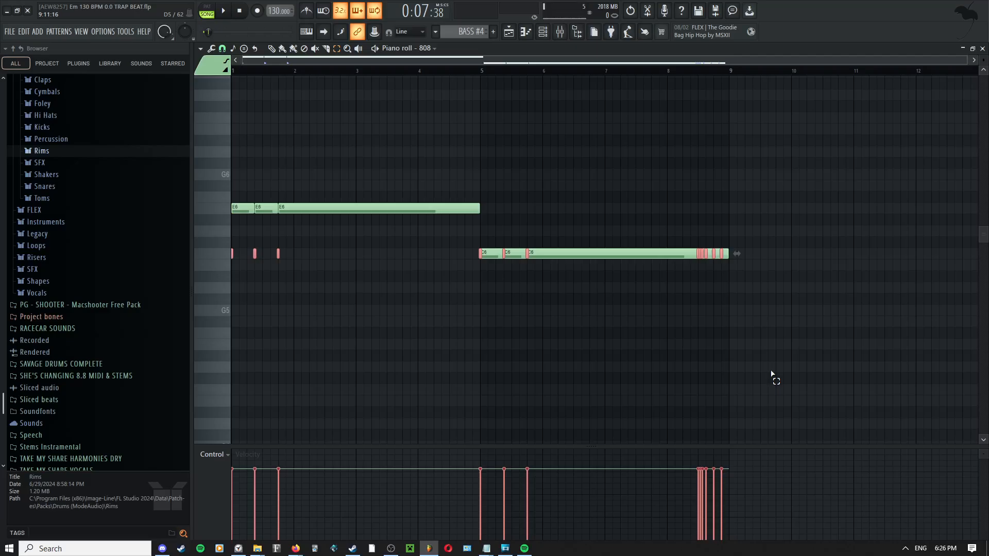
- Compare the kick rhythm with the 808 by shifting the pasted notes up to E6 and back down to C6
key(shift+Up)
key(shift+Up)
key(shift+Up)
key(shift+Up)
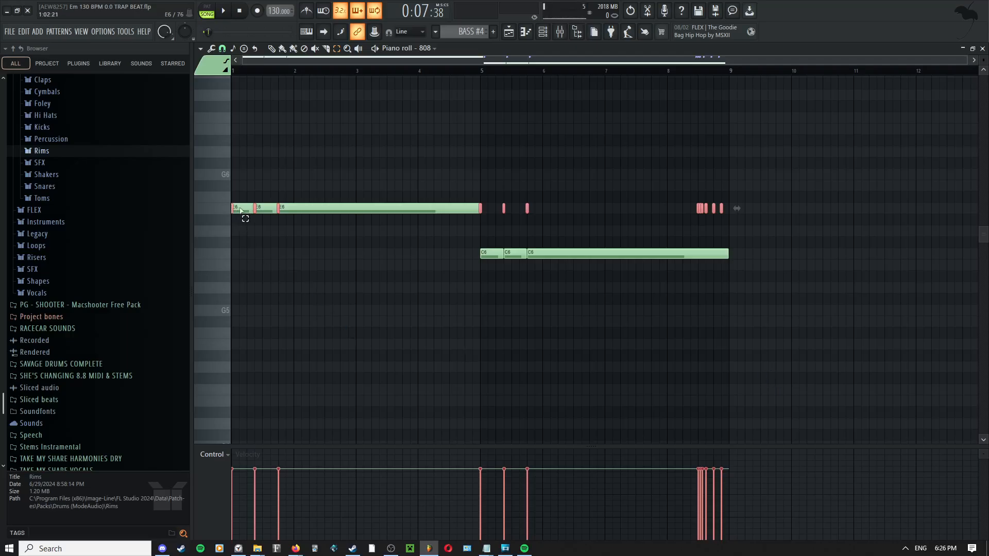
key(shift+Down)
key(shift+Down)
key(shift+Down)
key(shift+Down)
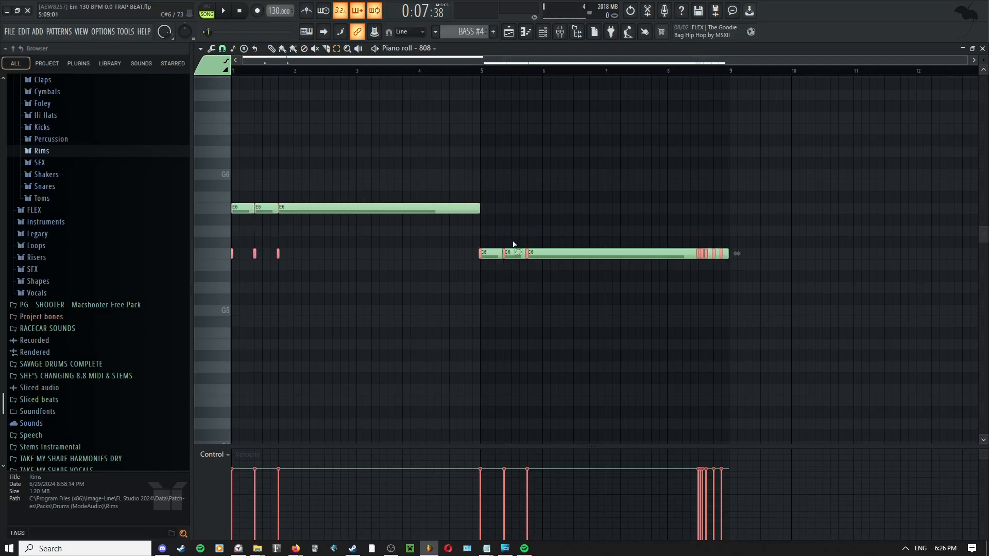
- Inspect the kick roll at the end of bar 8 and delete the pasted kick notes from the 808 part
scroll(675, 287, up, 4)
scroll(745, 260, up, 2)
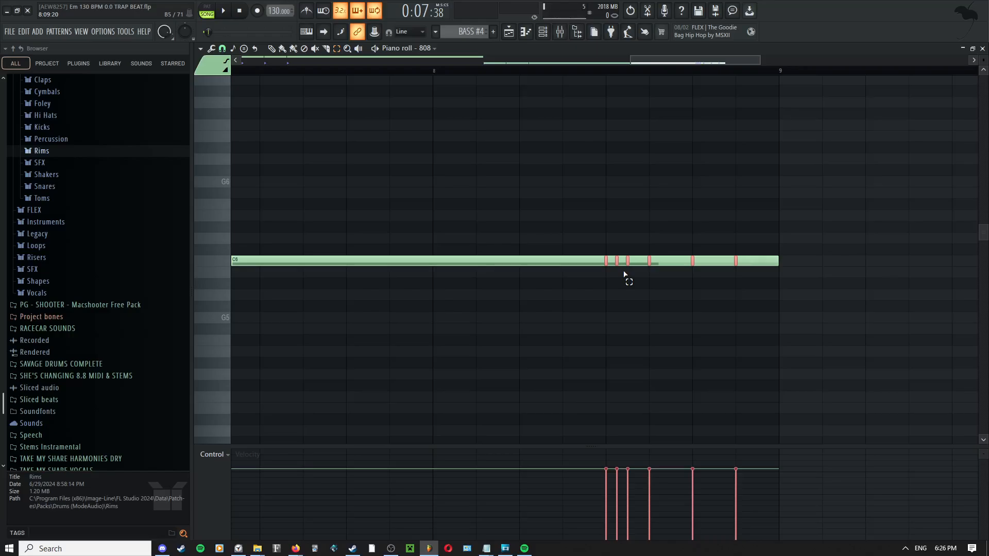
key(Delete)
scroll(613, 279, down, 5)
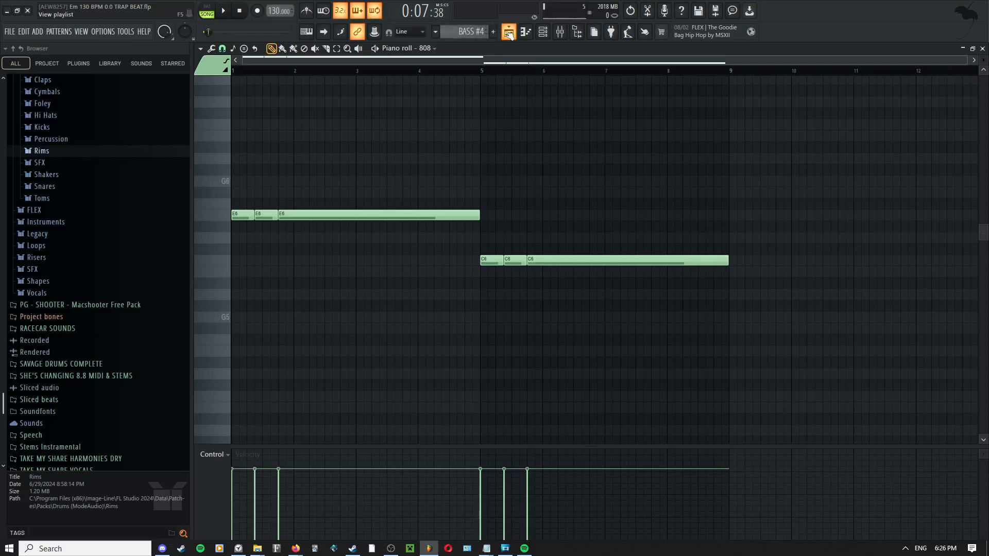
- Unmute the verse's MELODY 1 #5 and MELODY 3 #4 clips in the playlist
key(F5)
middle_click(497, 153)
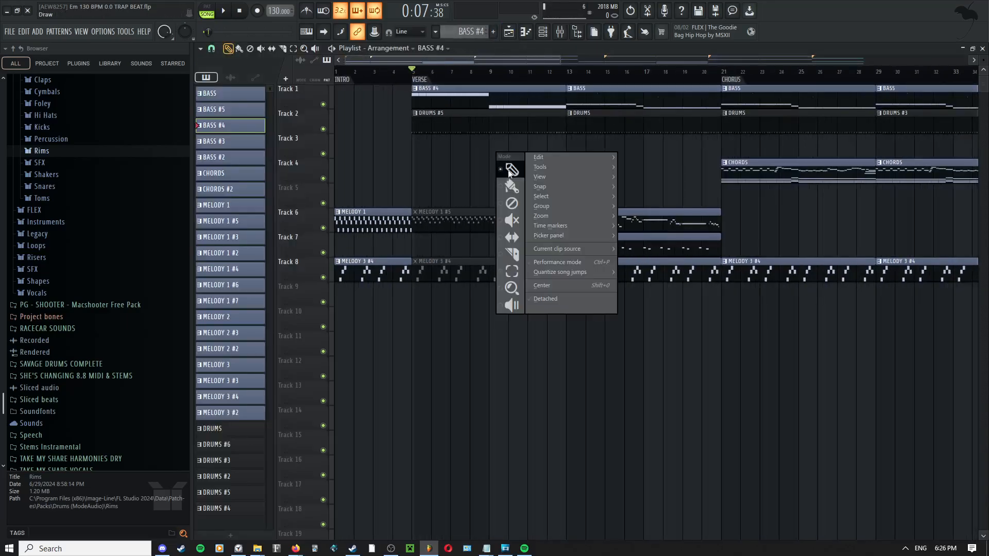
click(508, 172)
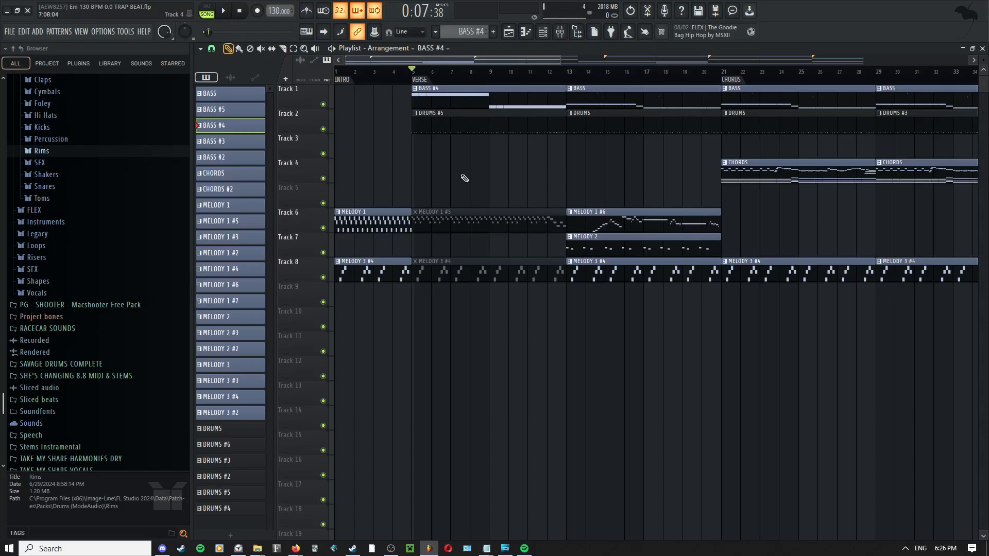
key(t)
drag(467, 214, 498, 271)
scroll(525, 176, down, 2)
middle_click(481, 173)
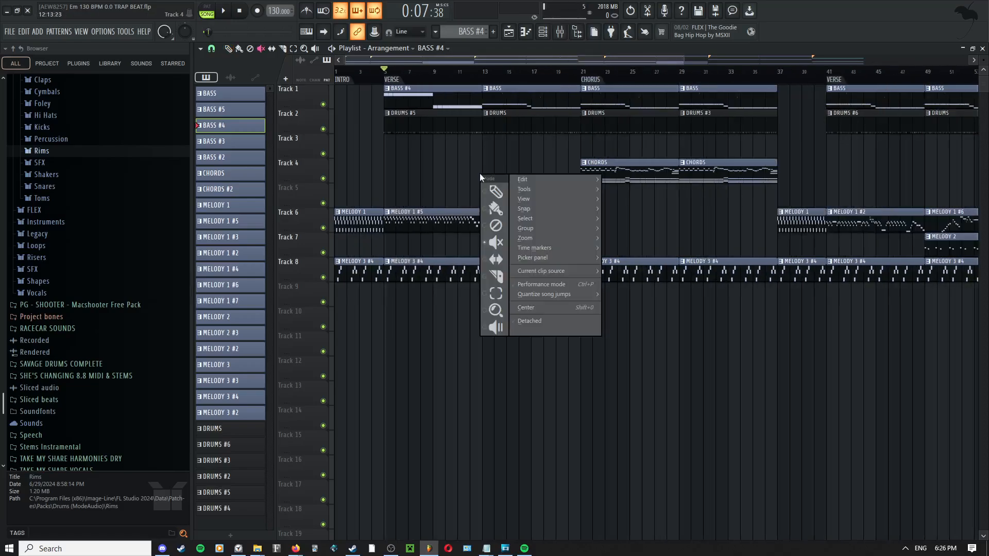
- Choose the Draw tool in the playlist, open the MELODY 1 #6 clip's notes, and show the channel rack
click(490, 188)
scroll(505, 193, down, 2)
scroll(492, 221, up, 2)
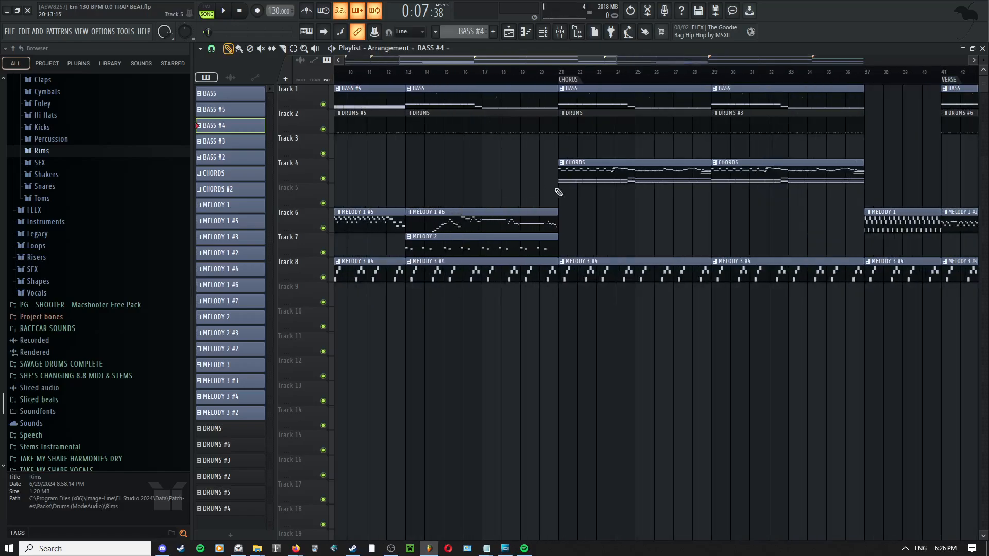
scroll(515, 206, up, 3)
double_click(530, 223)
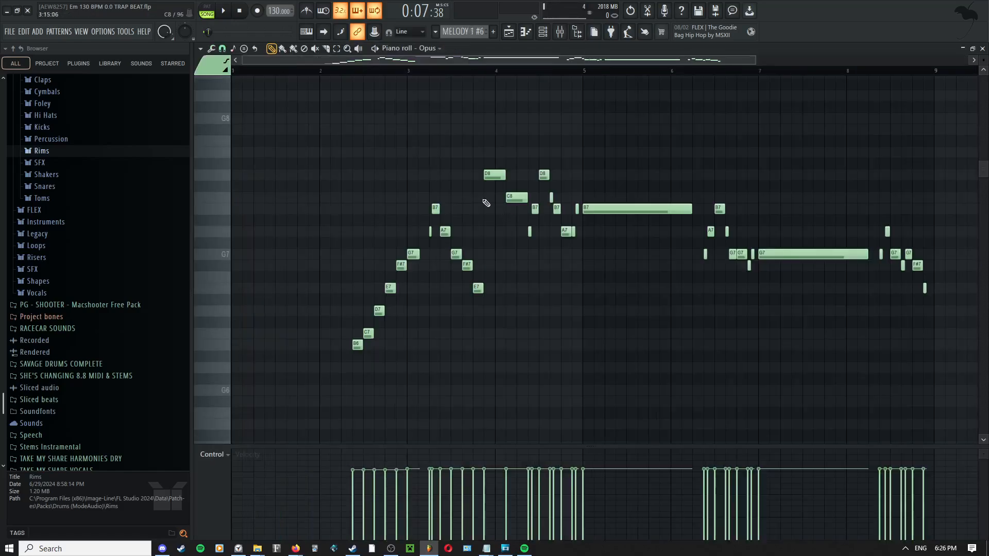
click(543, 32)
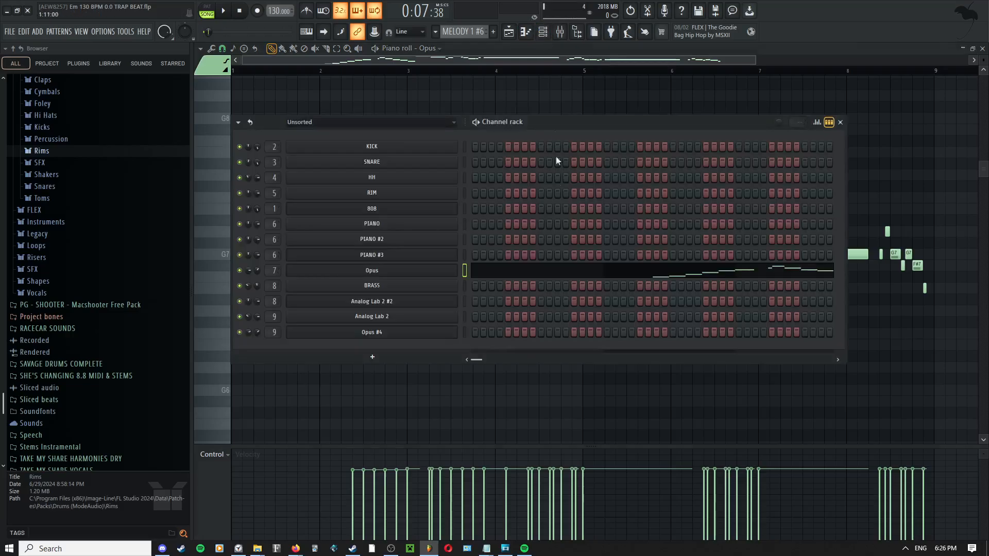
- Play the arrangement briefly from bar 13 in the playlist, keeping the Draw tool active
click(509, 32)
click(478, 72)
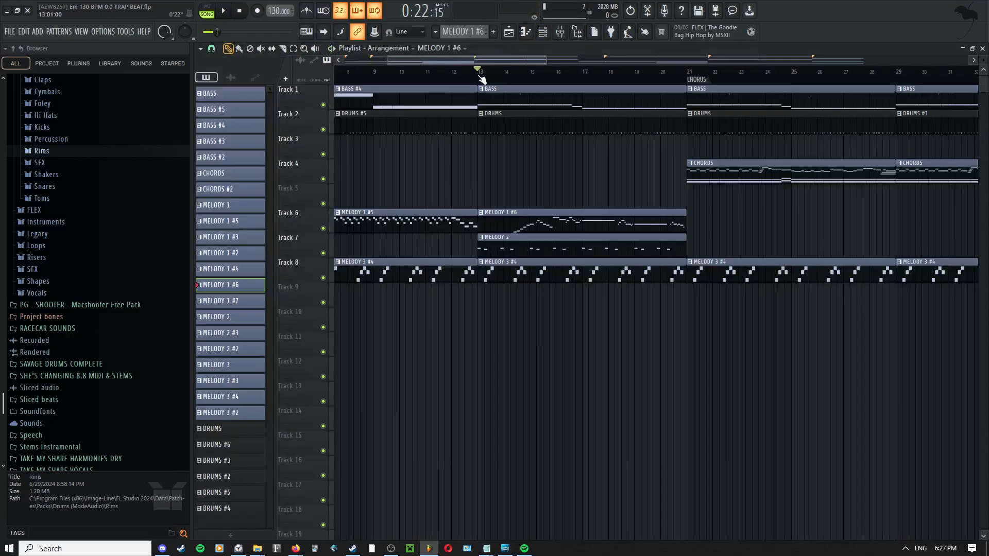
key(space)
right_click(518, 180)
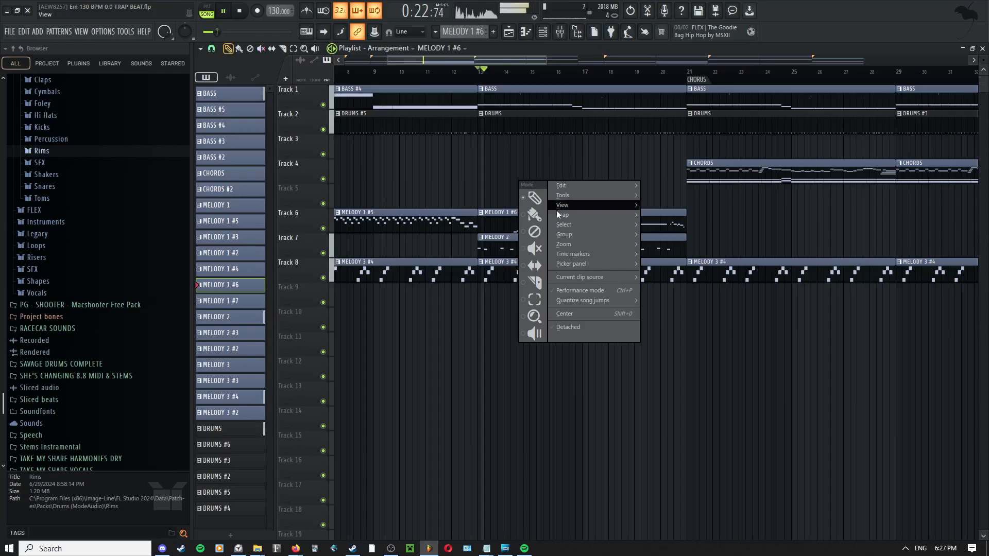
click(534, 199)
key(space)
- Open the MELODY 1 #6 clip's Opus notes in the piano roll and switch playback to pattern mode
double_click(514, 226)
key(space)
right_click(381, 176)
key(space)
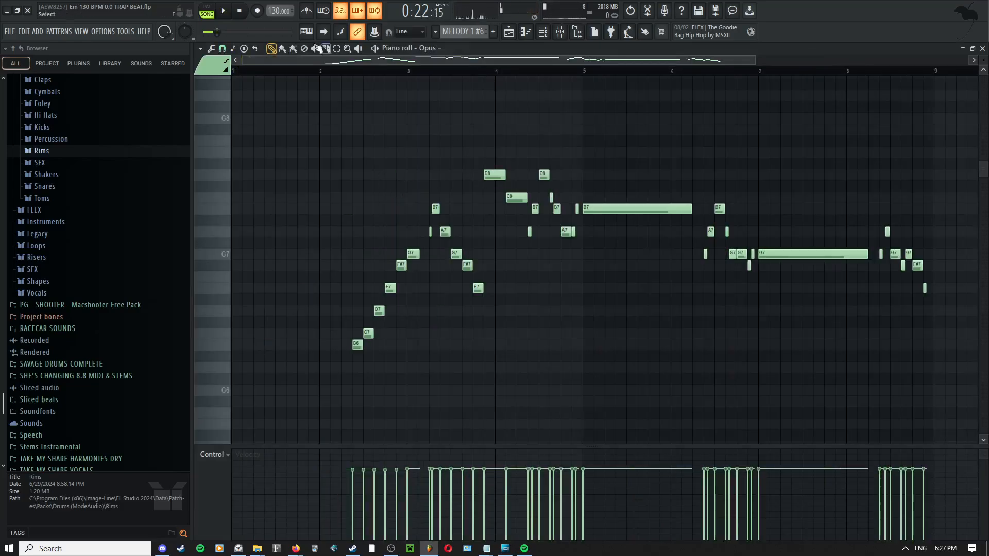
key(space)
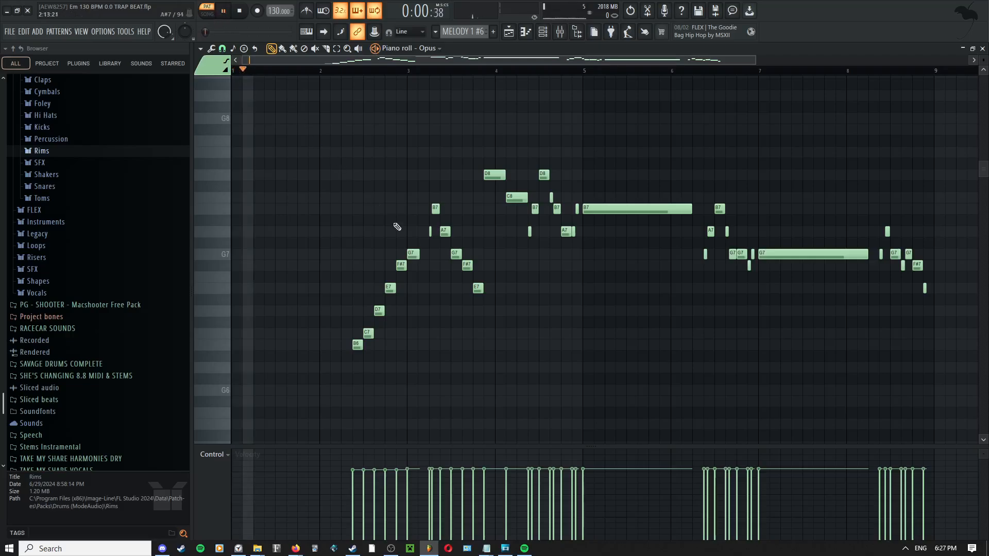
- Turn on the metronome and play the opening bars of MELODY 1 #6 against it
scroll(398, 225, down, 2)
key(space)
click(310, 11)
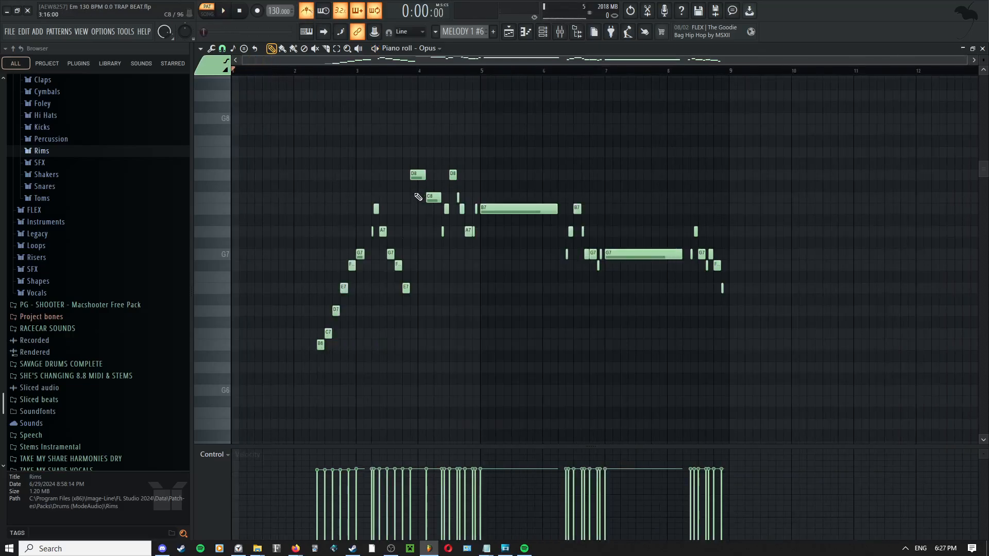
key(space)
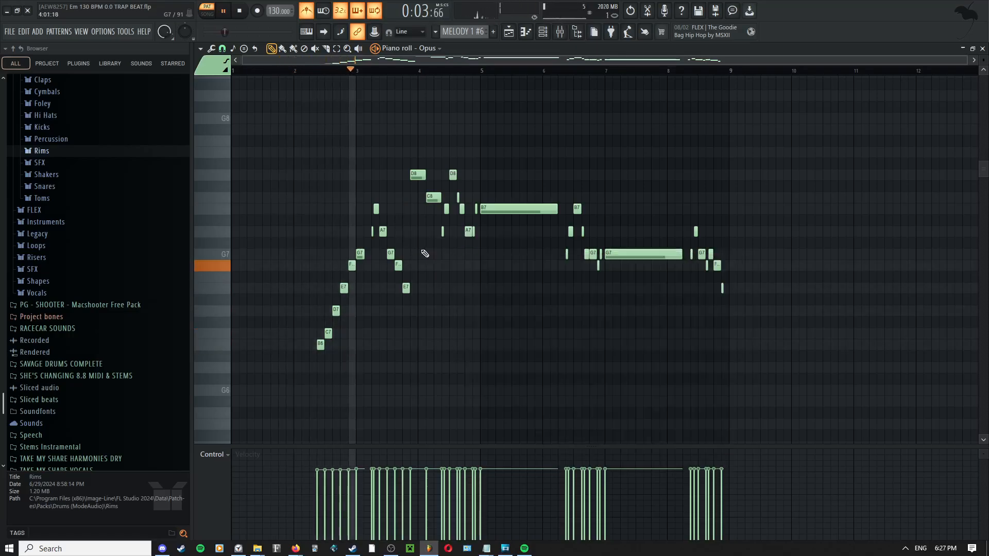
key(space)
click(510, 32)
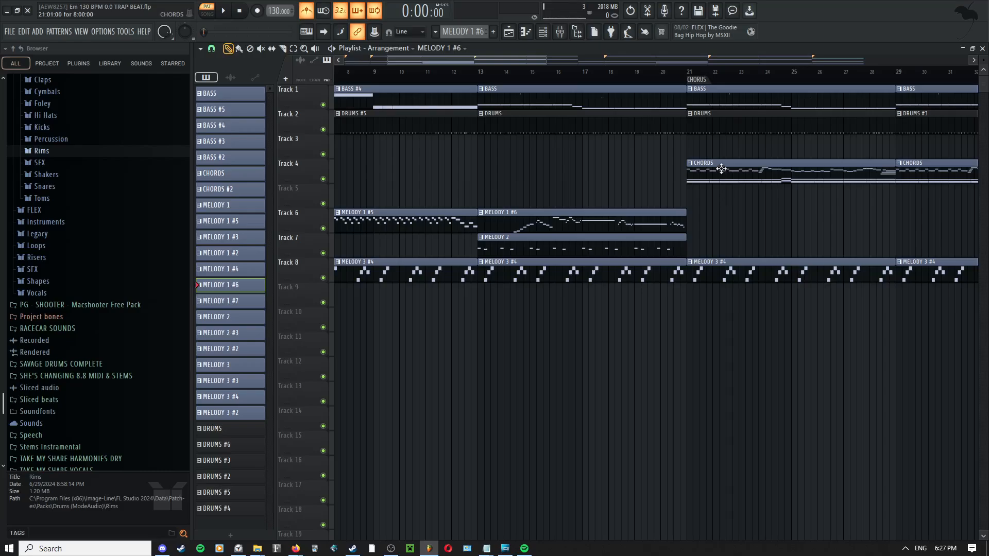
drag(721, 169, 493, 178)
scroll(492, 180, up, 2)
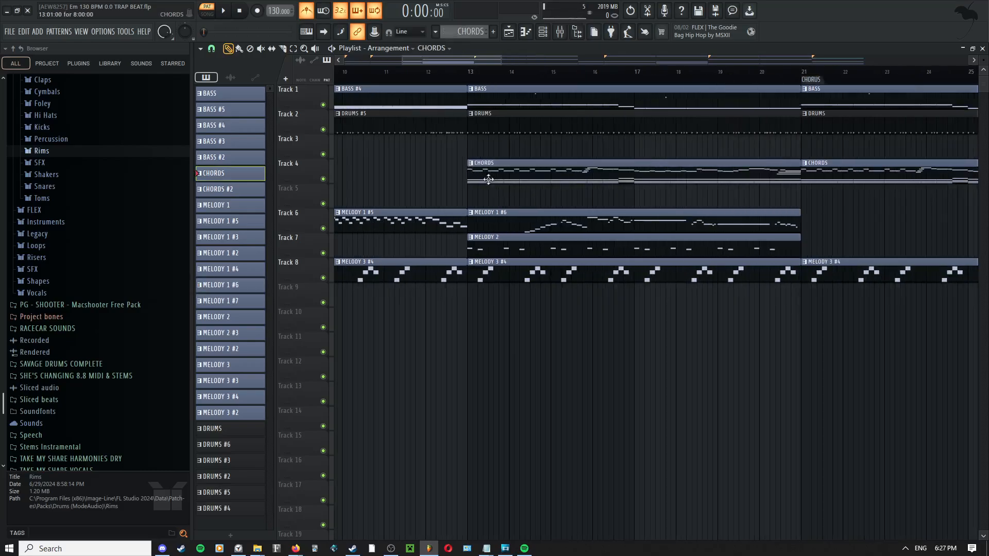
right_click(489, 177)
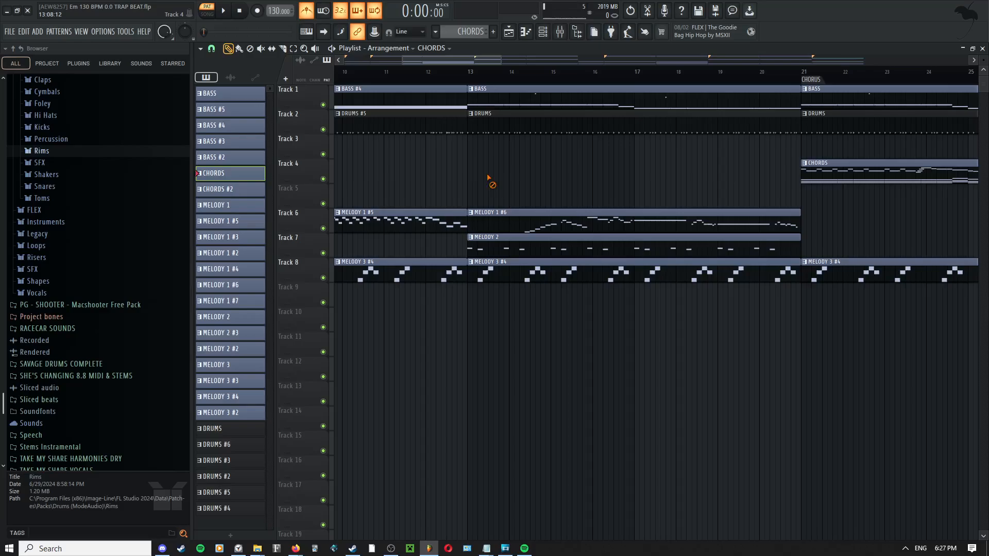
- Open the CHORDS clip's PIANO notes and copy all the sustained chord notes below the upper melody line
double_click(824, 174)
ctrl+right_click(640, 178)
ctrl+right_click(508, 182)
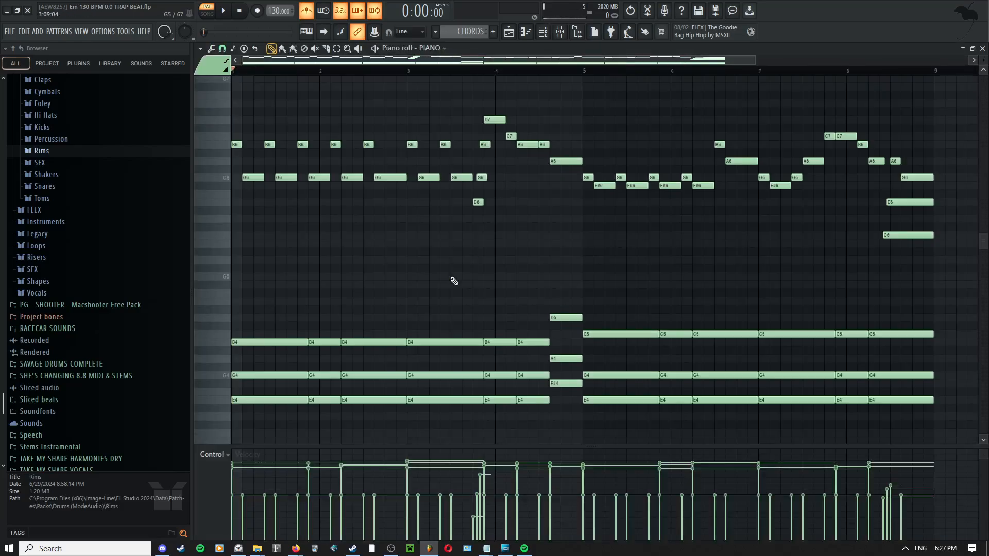
scroll(443, 284, down, 1)
drag(787, 291, 147, 394)
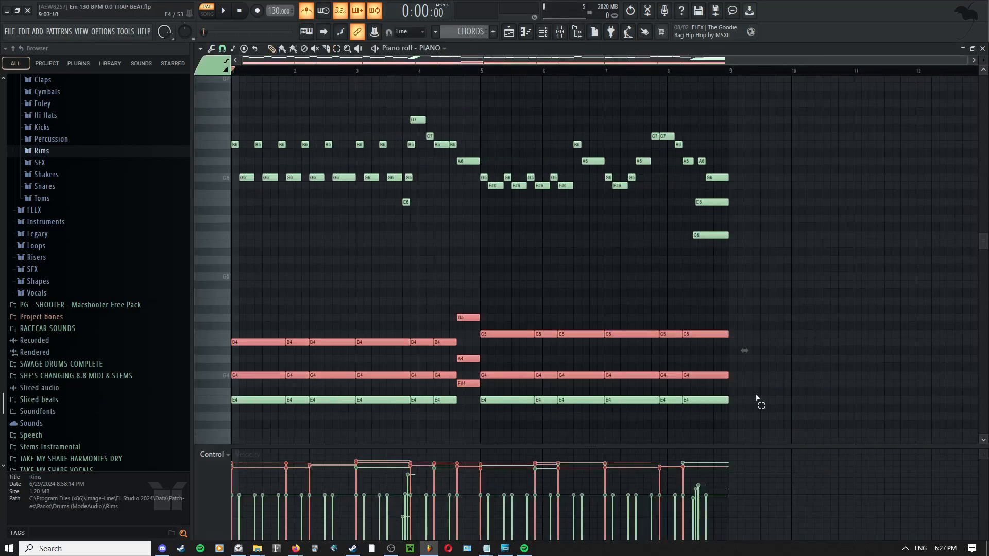
drag(734, 400, 174, 413)
right_click(339, 289)
click(346, 311)
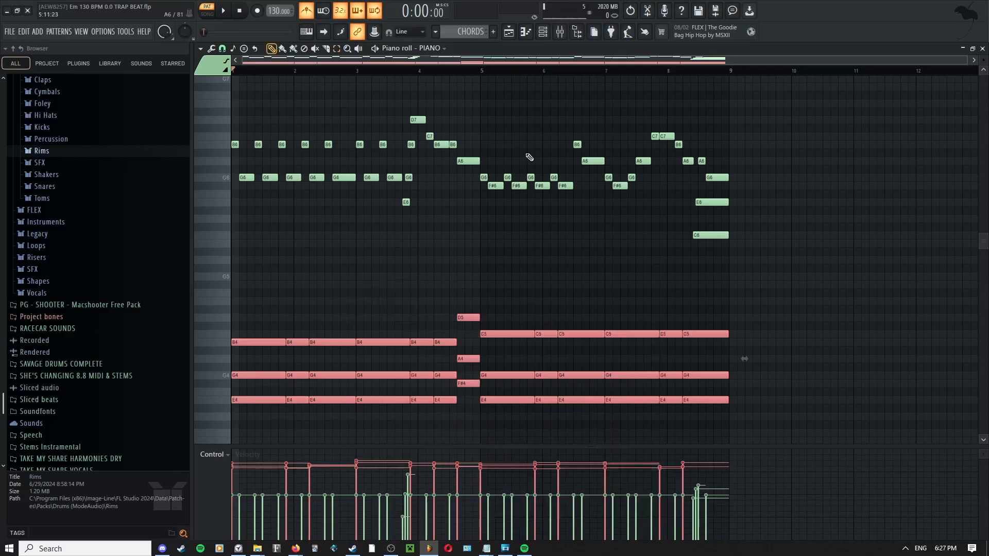
- Paste the copied chord notes into the PIANO channel of the MELODY 1 #6 pattern
click(543, 31)
click(509, 34)
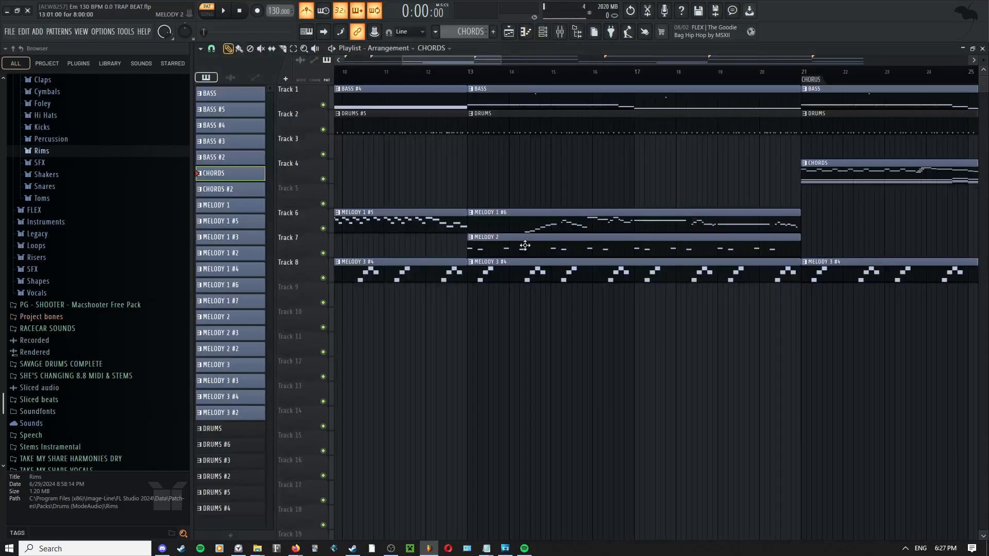
click(508, 221)
key(F6)
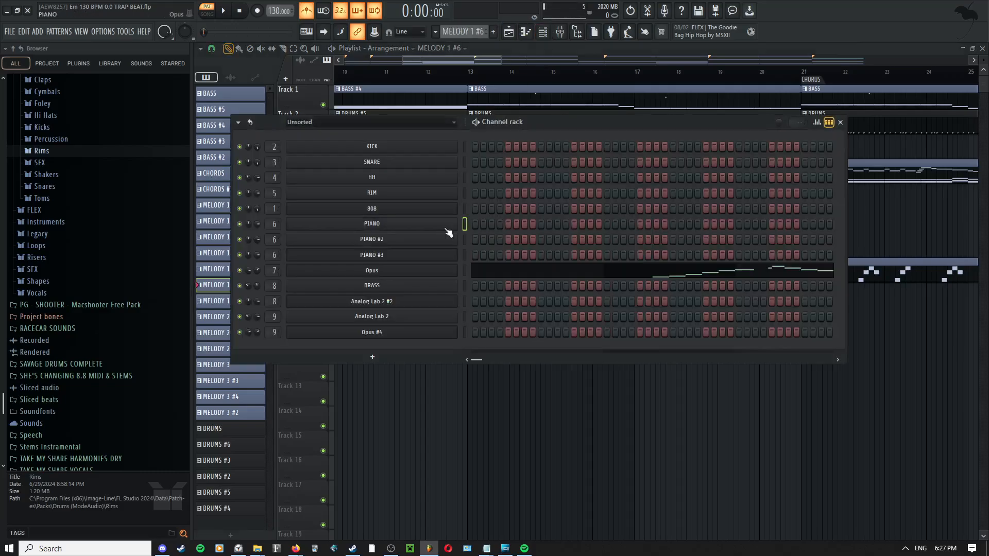
right_click(463, 222)
click(469, 227)
right_click(467, 226)
right_click(466, 227)
- Play the MELODY 1 #6 pattern with its piano chords and follow the Opus ghost notes through to bar 8
key(space)
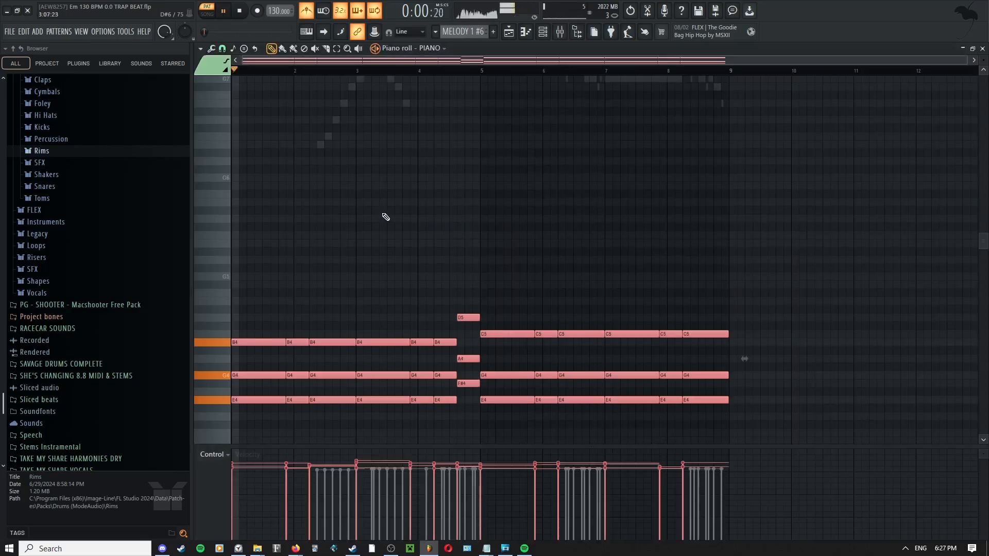
right_click(365, 203)
right_click(367, 204)
scroll(318, 212, up, 3)
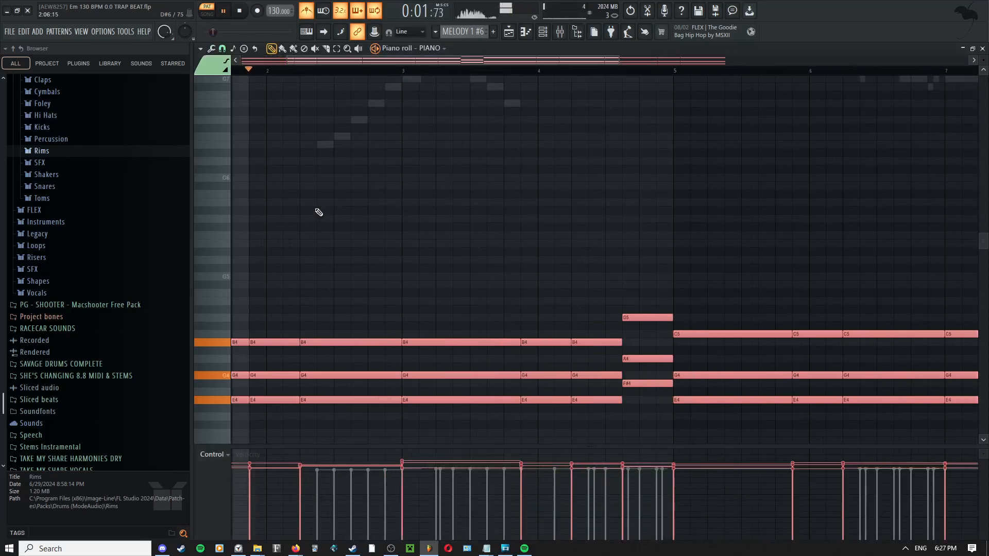
middle_click(426, 189)
middle_click(425, 195)
drag(423, 195, 387, 276)
middle_click(385, 217)
middle_click(385, 219)
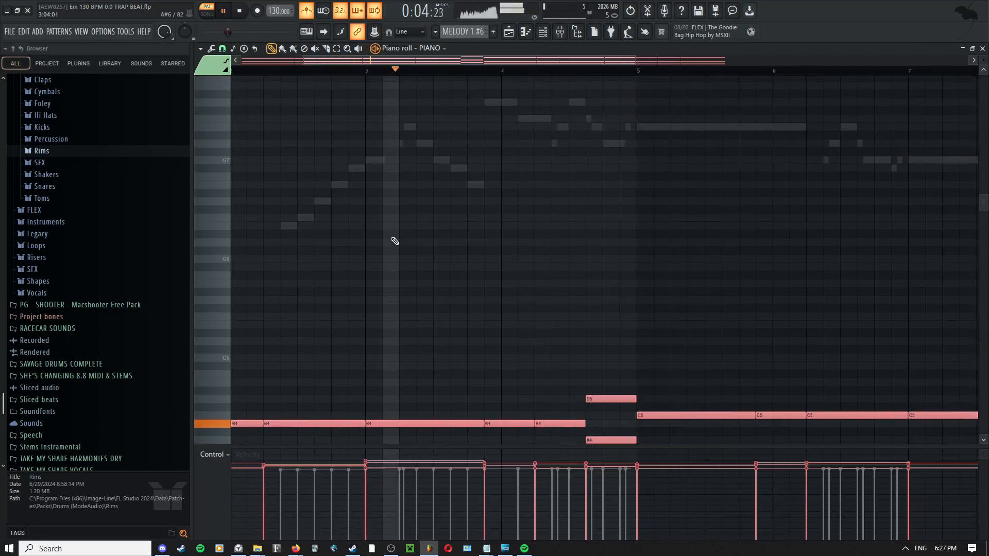
drag(521, 240, 370, 268)
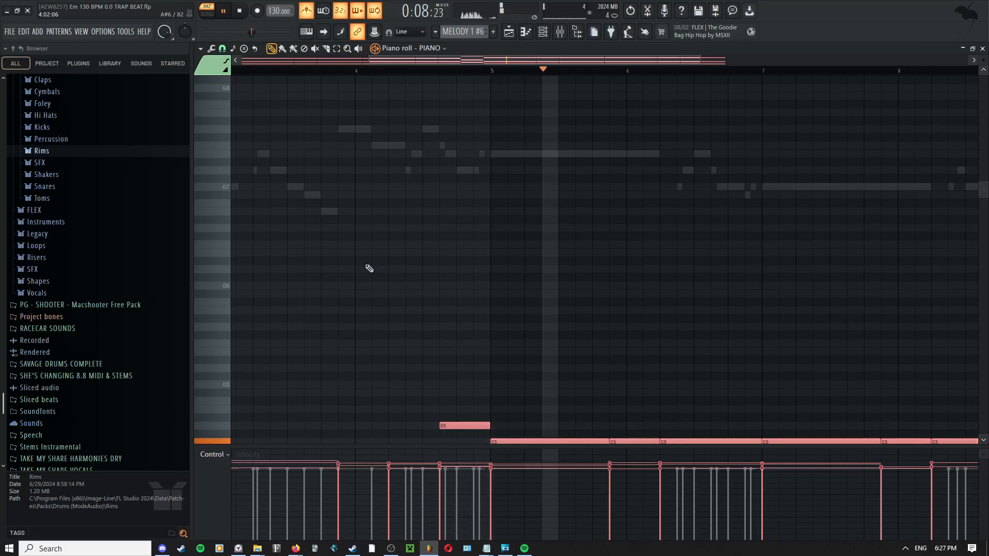
drag(521, 276, 547, 215)
scroll(548, 196, down, 2)
middle_click(547, 215)
middle_click(640, 287)
drag(640, 287, 621, 192)
drag(613, 157, 600, 350)
middle_click(559, 198)
middle_click(567, 212)
scroll(547, 314, up, 1)
scroll(546, 312, down, 3)
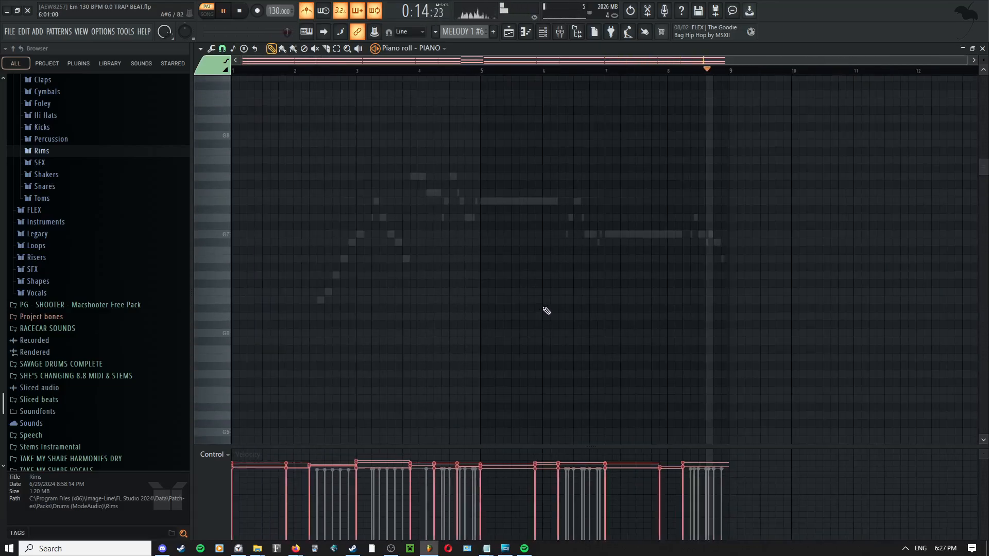
drag(505, 257, 453, 231)
key(space)
- Switch the piano roll to the Opus melody notes and select the opening B6 and the first B7 after bar 3
scroll(326, 282, up, 2)
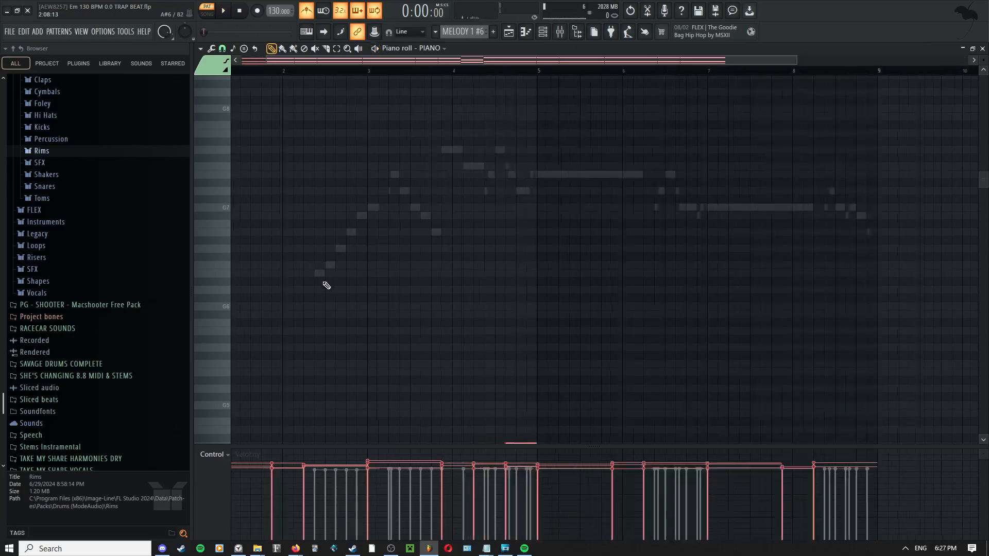
right_click(317, 272)
right_click(317, 272)
drag(329, 316, 362, 235)
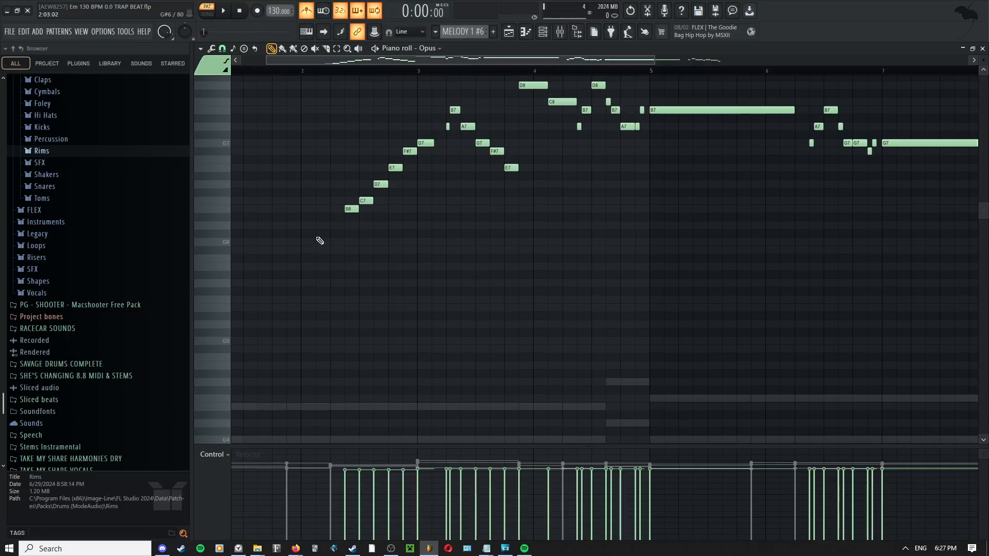
scroll(320, 239, up, 1)
scroll(401, 221, up, 1)
scroll(452, 260, up, 2)
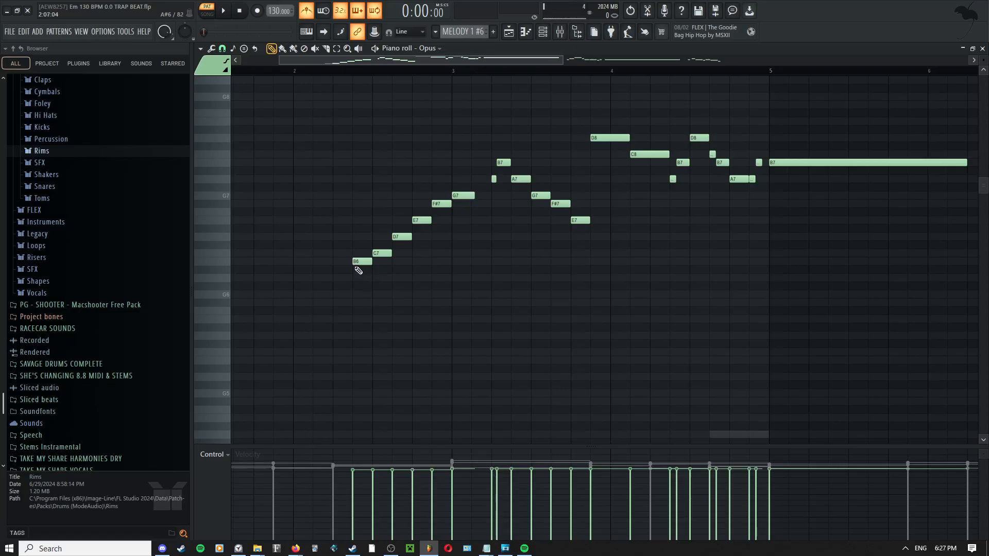
key(e)
click(360, 266)
shift+click(503, 164)
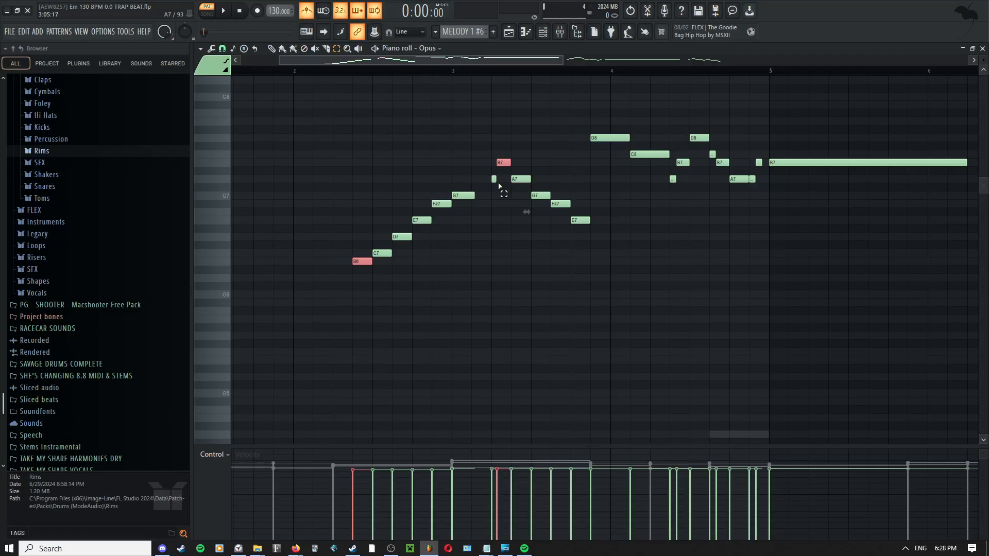
- Replace the short A7 grace note and following B7 with one B7 starting on the beat and reaching the next A7
ctrl+scroll(512, 230, up, 3)
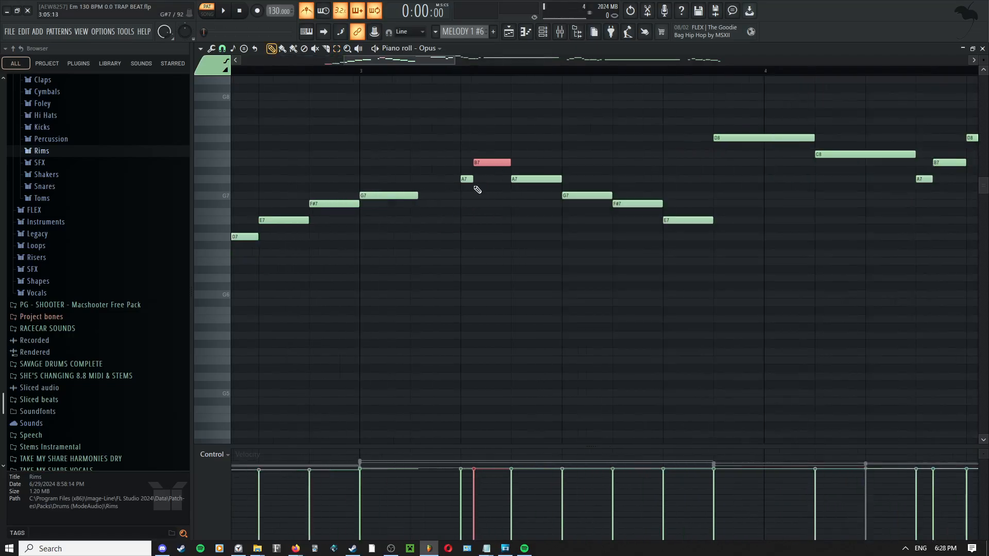
right_click(467, 179)
right_click(489, 163)
click(468, 164)
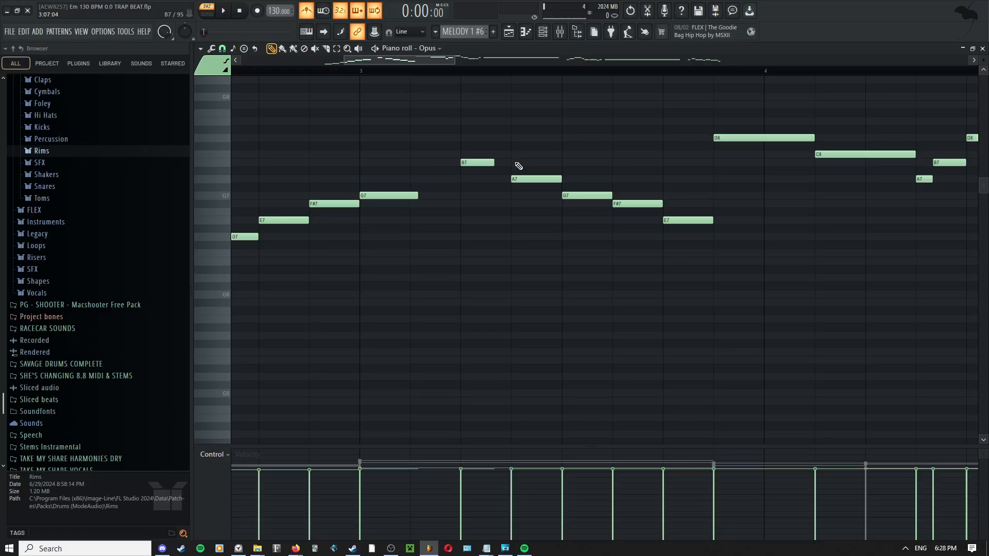
drag(494, 163, 511, 163)
- Play the edited Opus melody from just before bar 3 with the piano chords
ctrl+scroll(513, 201, down, 3)
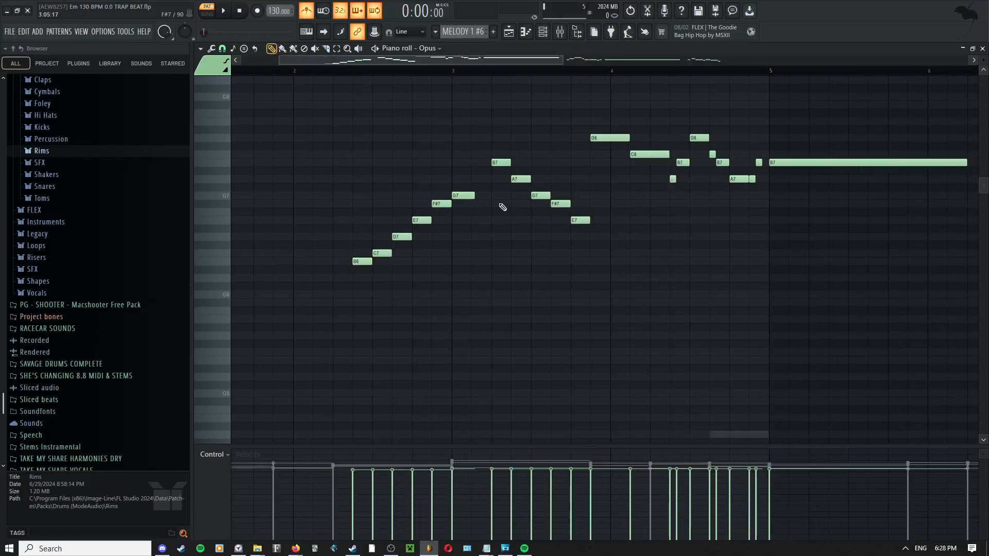
click(361, 75)
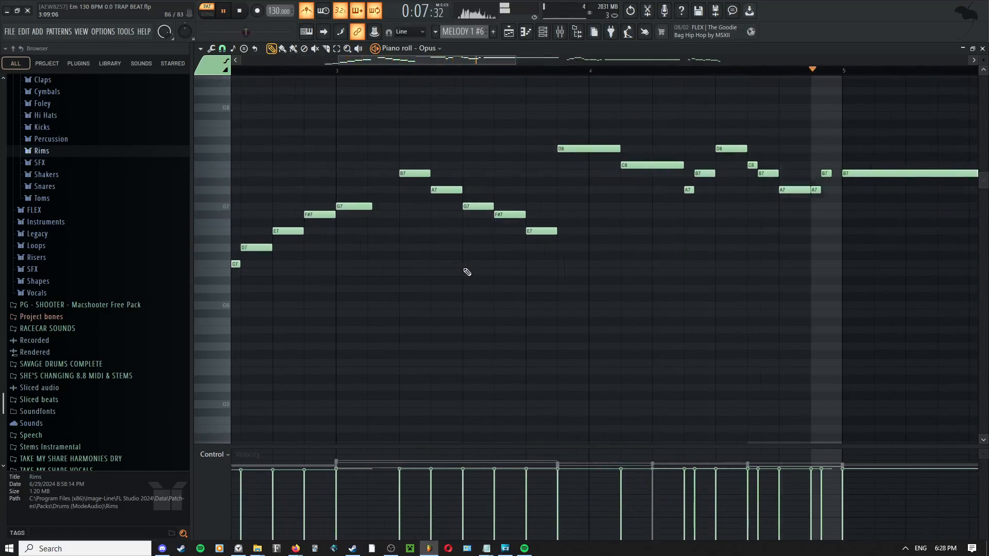
key(space)
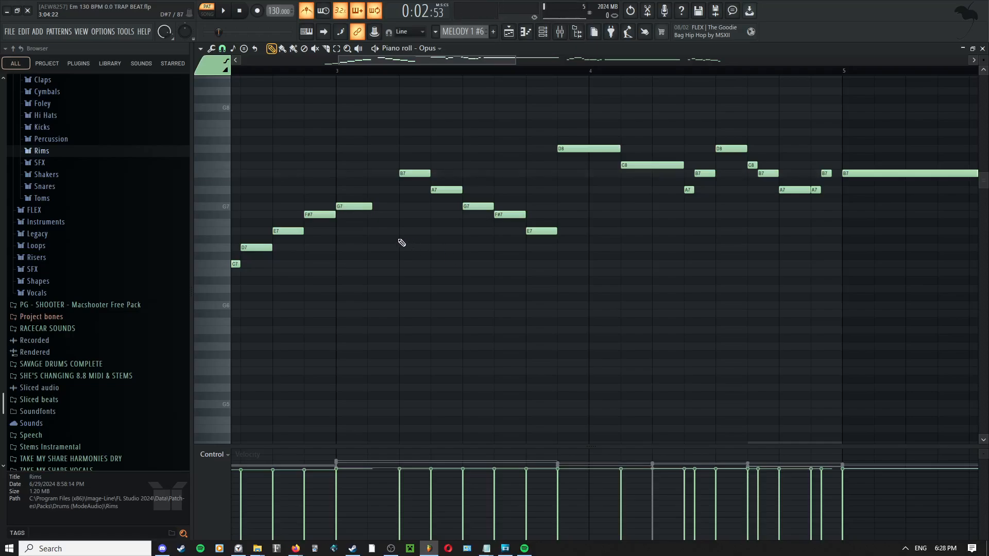
right_click(413, 187)
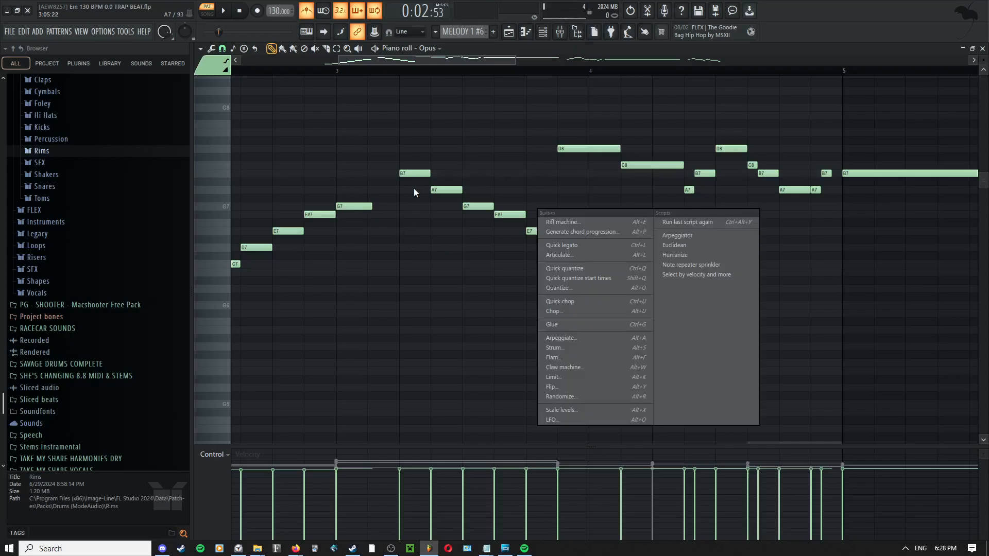
click(424, 202)
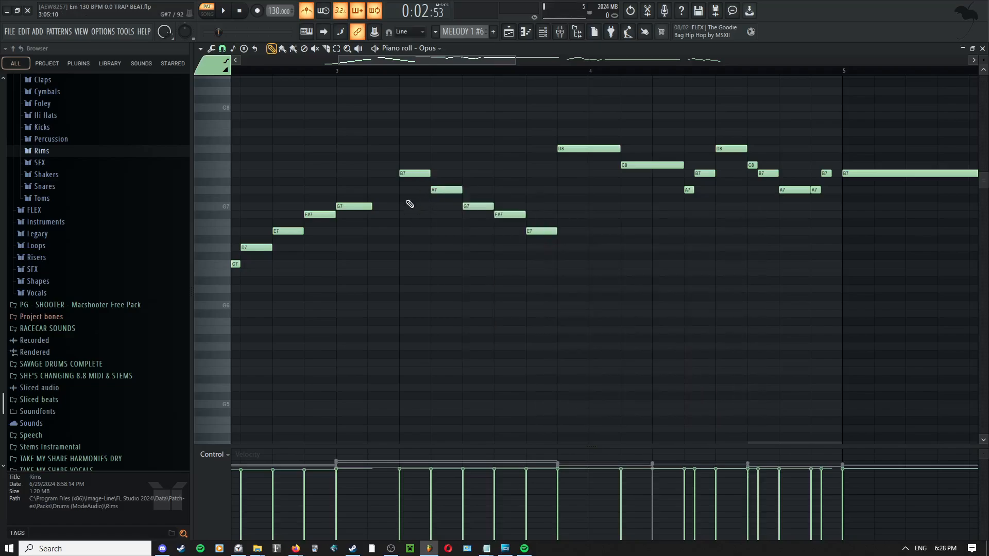
ctrl+scroll(410, 204, up, 2)
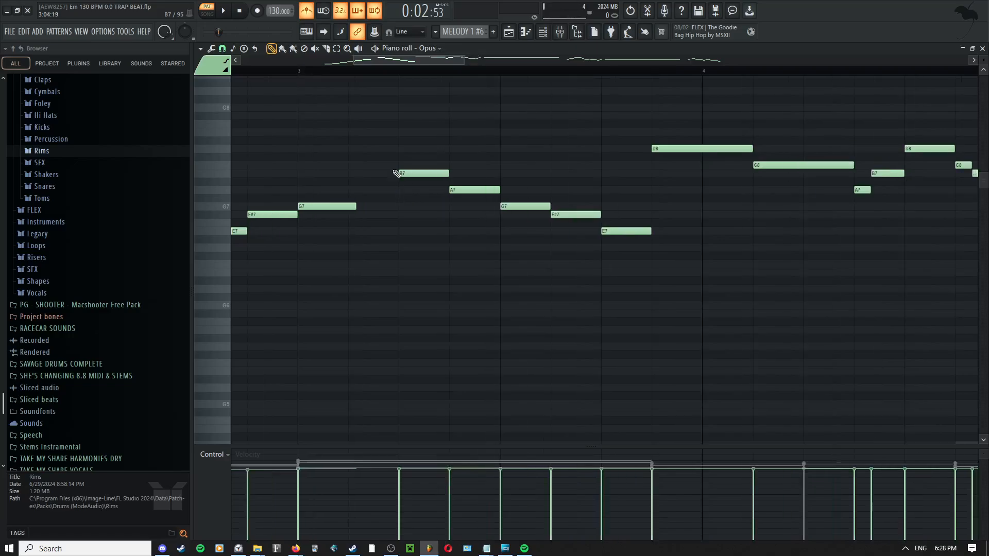
right_click(364, 141)
click(422, 187)
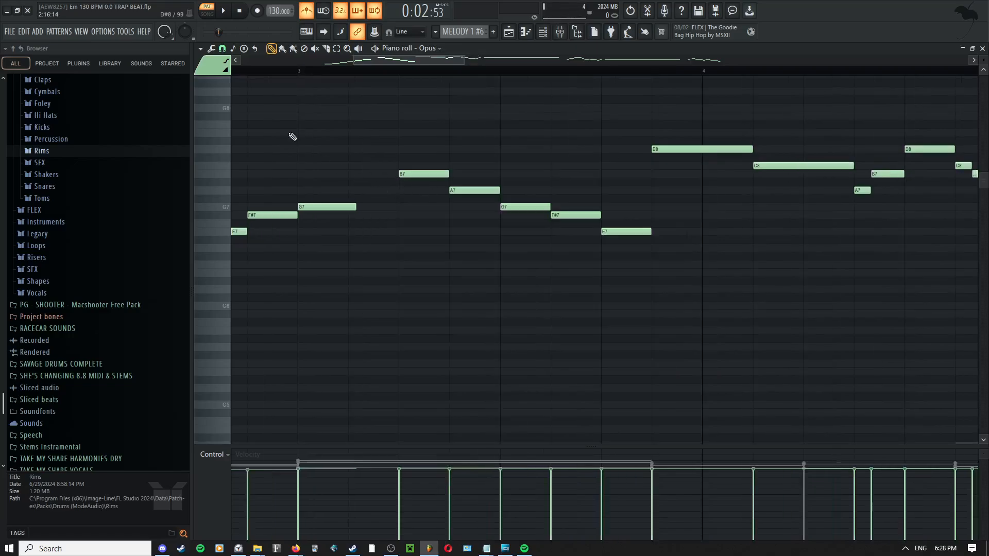
- Set the piano roll's snap grid to 1/6 beat
click(410, 174)
click(222, 49)
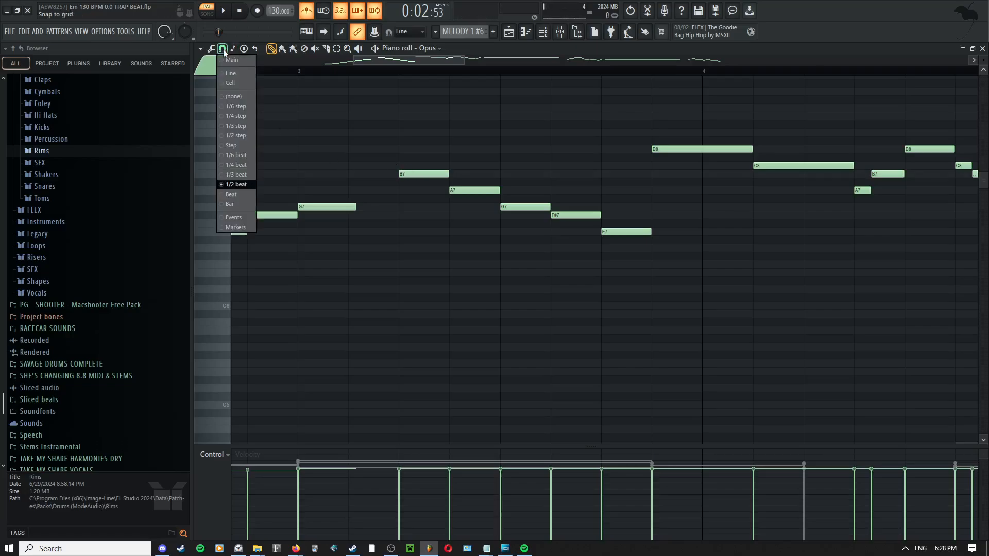
click(233, 136)
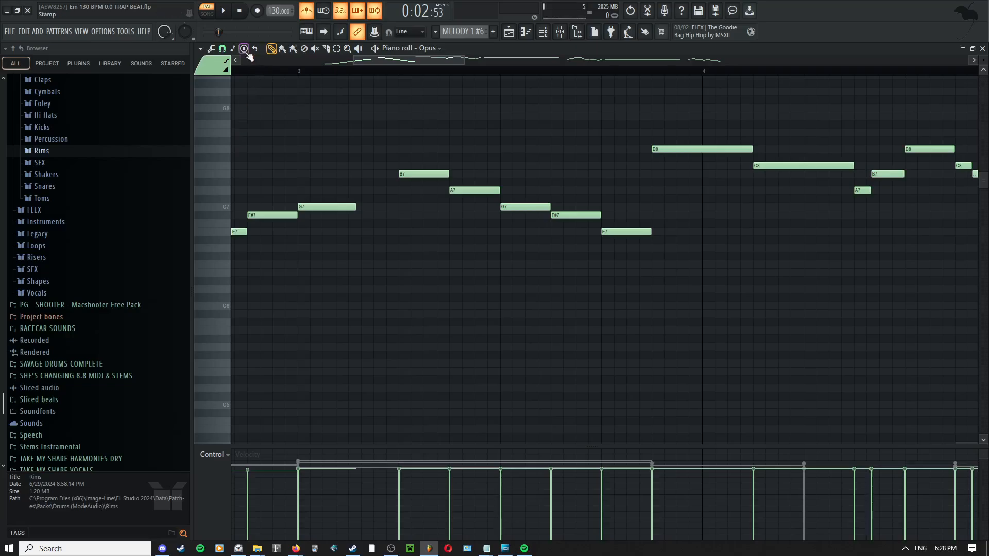
click(222, 49)
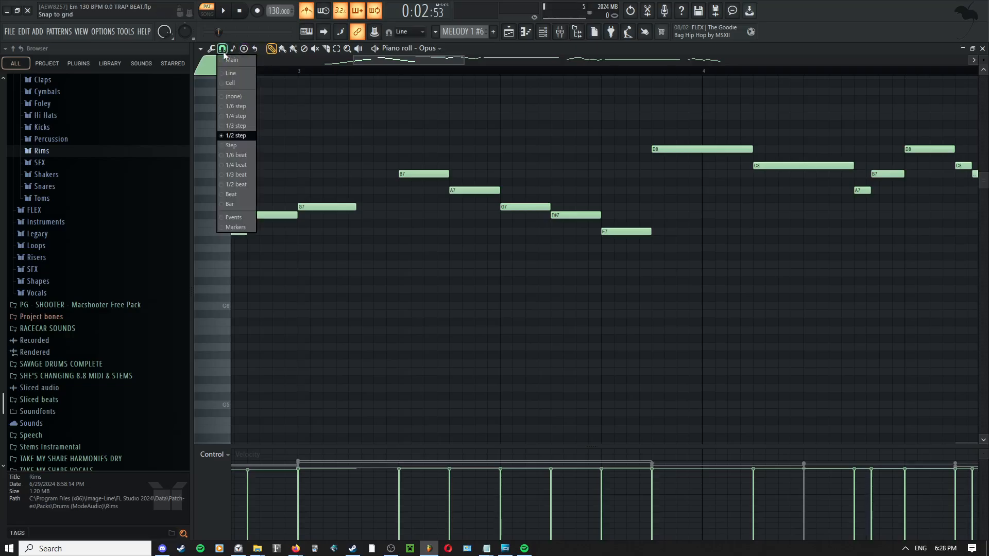
click(233, 155)
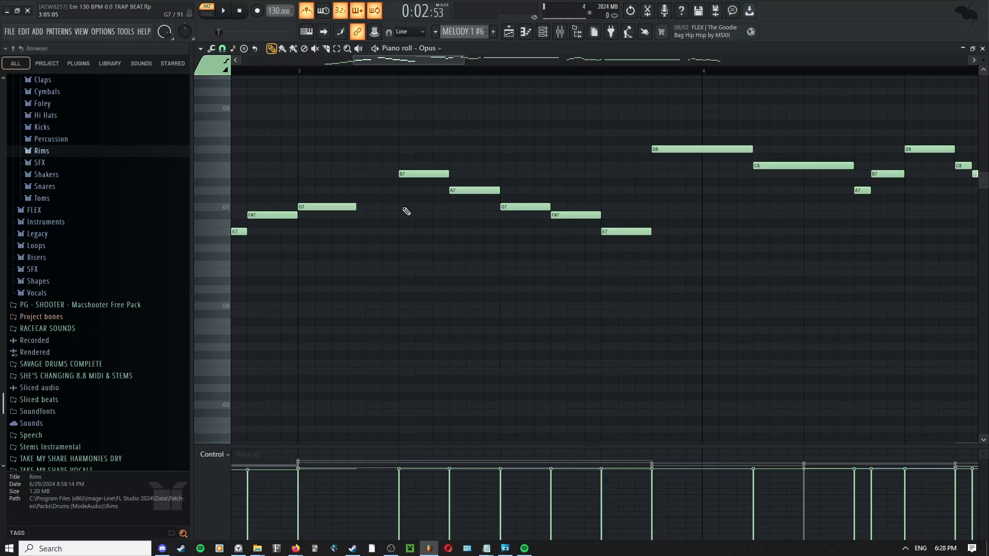
- Slice the first B7 after bar 3 at 1/6 beat from its start and delete the short first piece
ctrl+scroll(407, 212, up, 3)
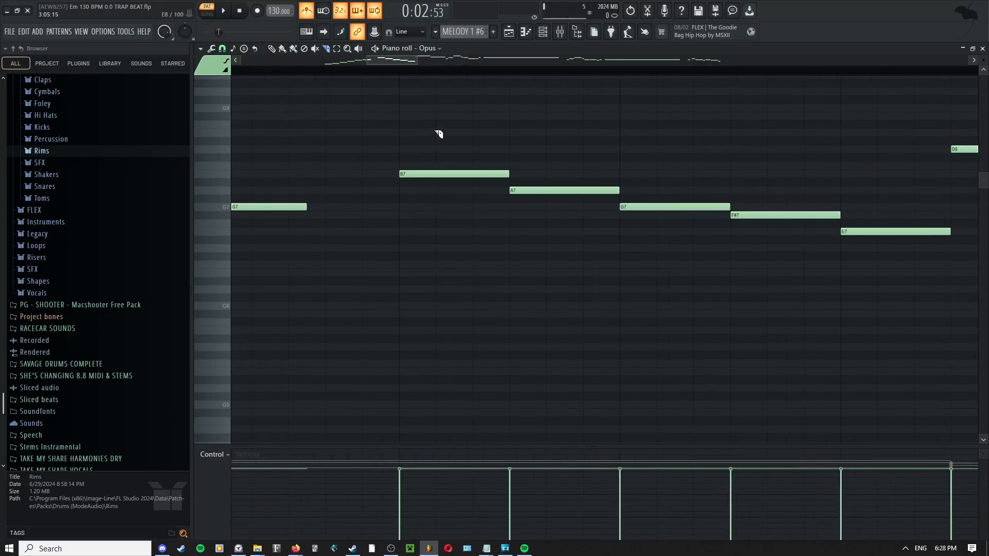
drag(441, 157, 442, 210)
right_click(430, 206)
click(446, 222)
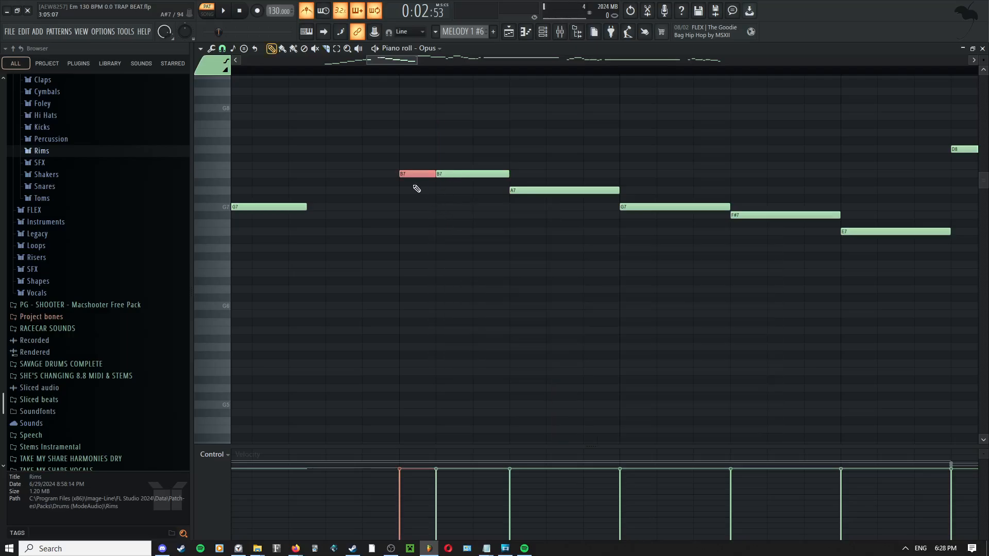
right_click(409, 174)
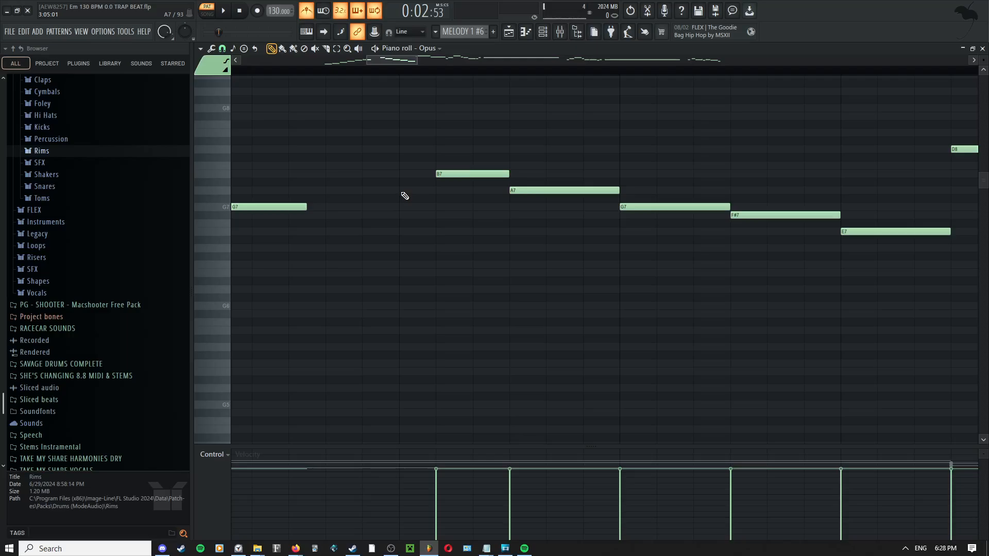
- Add an A7 grace note on the beat, trimmed to 1/6 beat so it ends where the shortened B7 starts
click(401, 193)
key(c)
drag(440, 187, 437, 202)
right_click(434, 202)
click(451, 219)
right_click(451, 193)
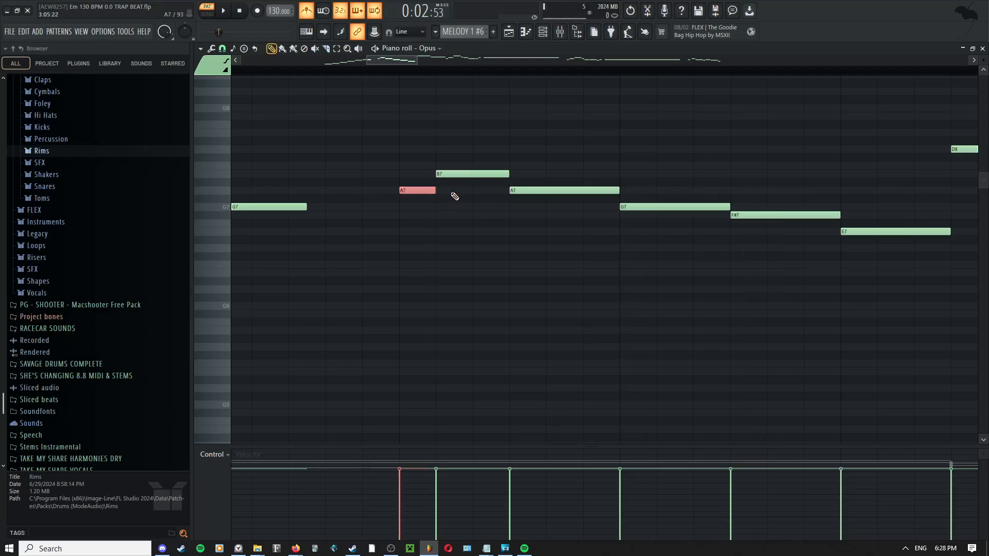
- Extend the B7 after bar 3 back to the beat and delete the short A7 grace note
ctrl+scroll(455, 196, down, 2)
scroll(431, 235, down, 3)
scroll(438, 268, up, 4)
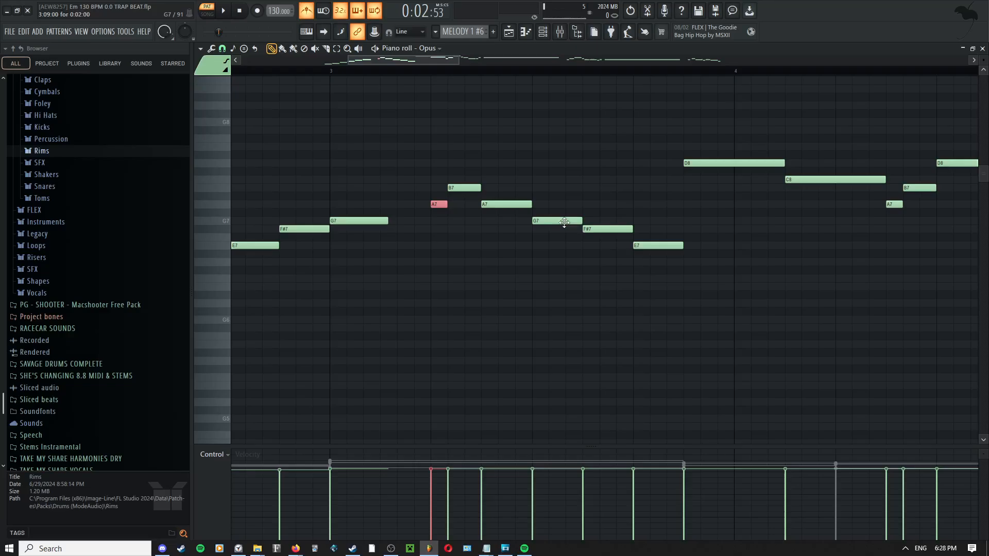
drag(527, 257, 500, 264)
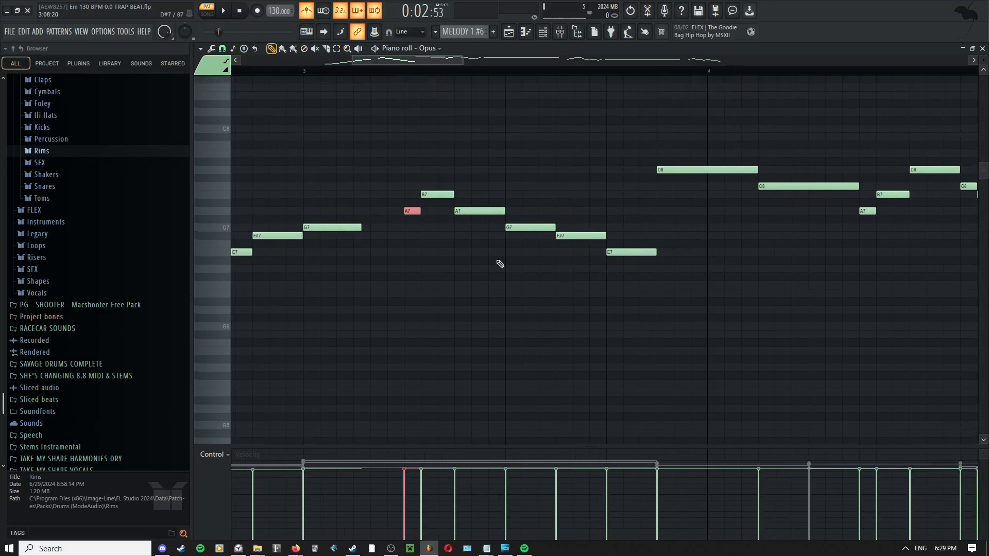
drag(423, 194, 407, 195)
right_click(412, 210)
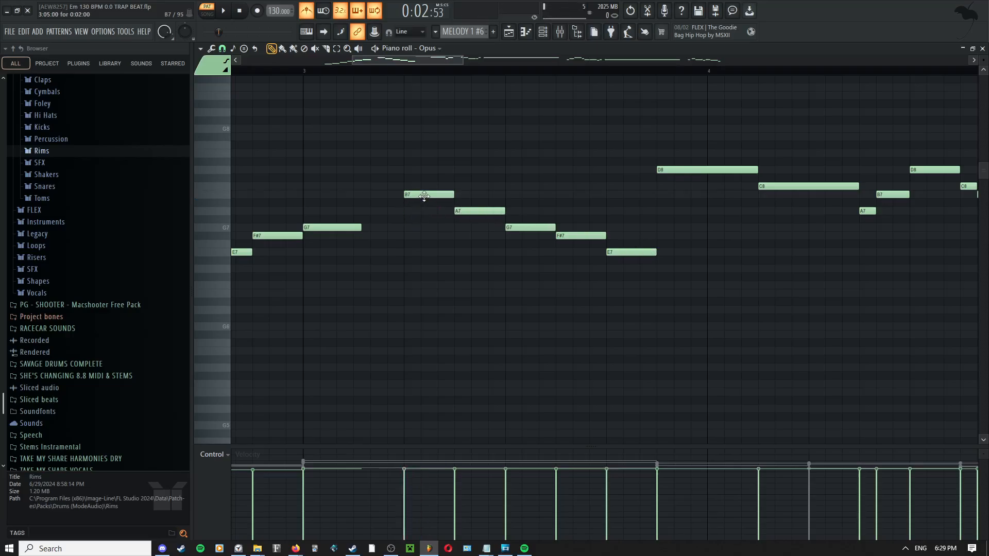
- Redraw the B7 on the beat, slice it after 1/6 beat and lower the short first piece to A7
right_click(424, 196)
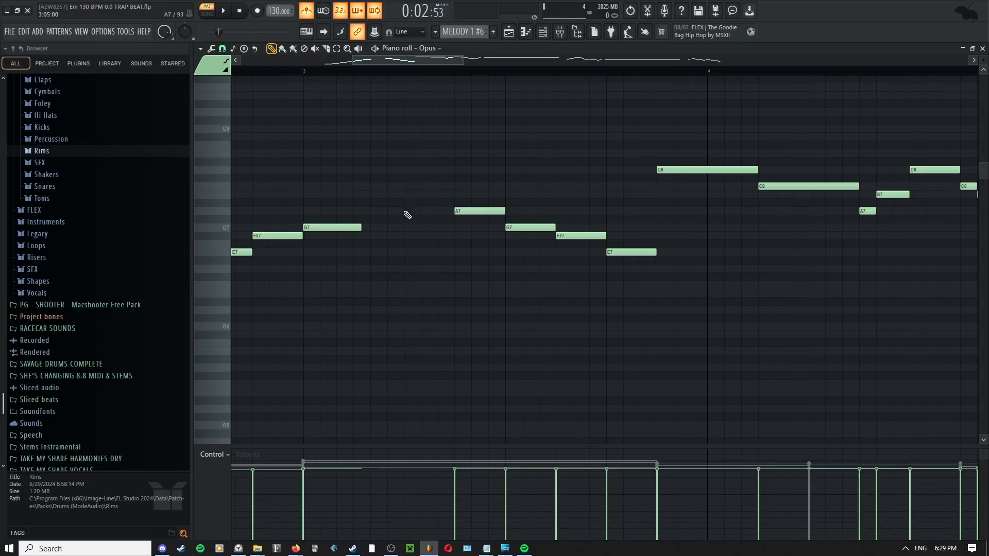
click(408, 196)
key(c)
drag(424, 192, 421, 215)
key(p)
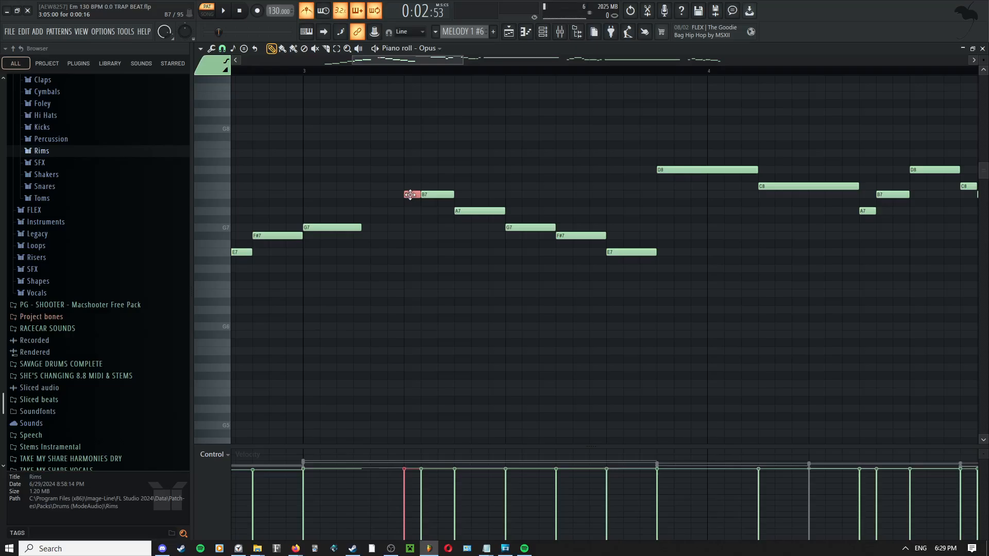
drag(410, 194, 408, 216)
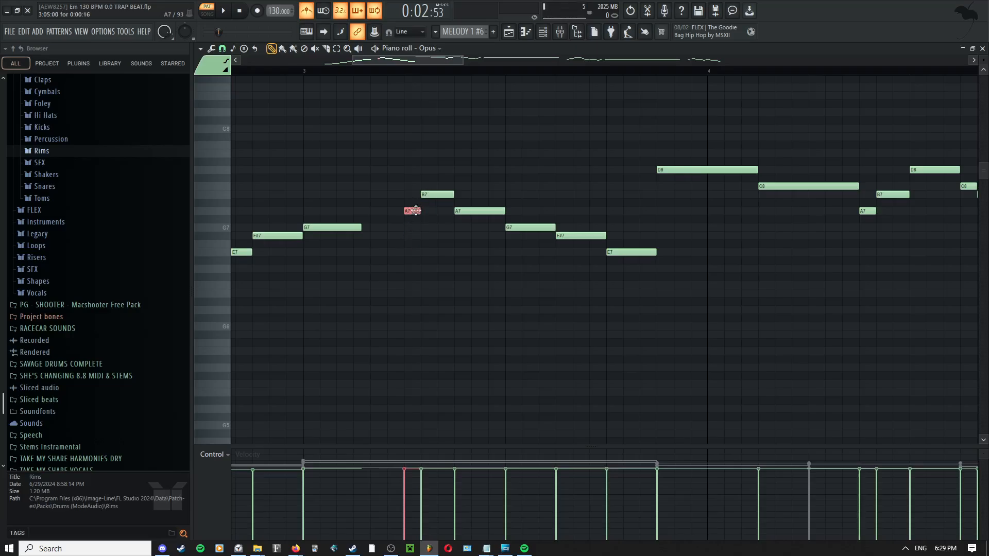
- Delete the short A7 grace note and the B7 following it after bar 3
scroll(416, 211, down, 4)
scroll(417, 214, up, 3)
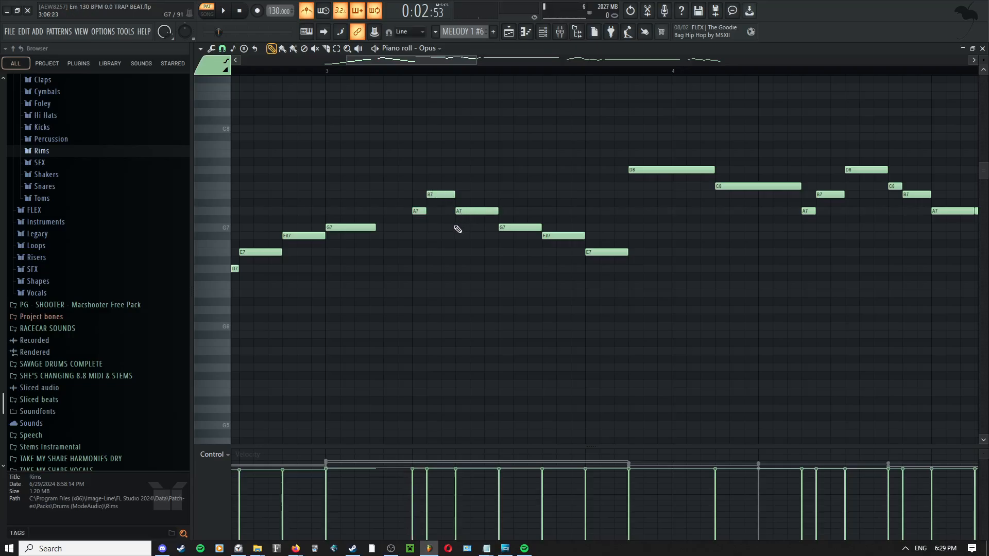
scroll(424, 220, up, 3)
right_click(412, 211)
right_click(438, 195)
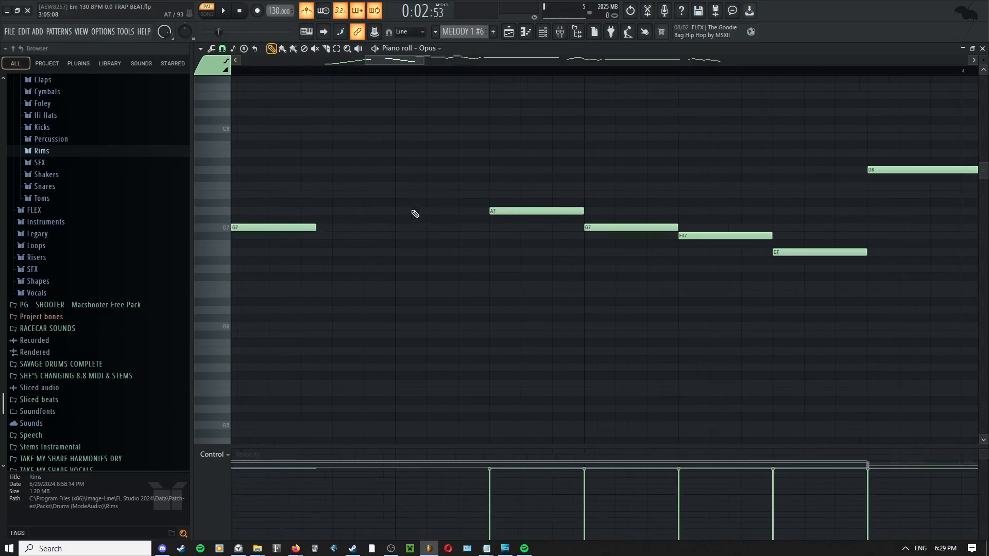
- Draw a new A7 on the beat at 3:05 and a B7 at 3:07, trimming the A7 to 1/6 beat
click(405, 211)
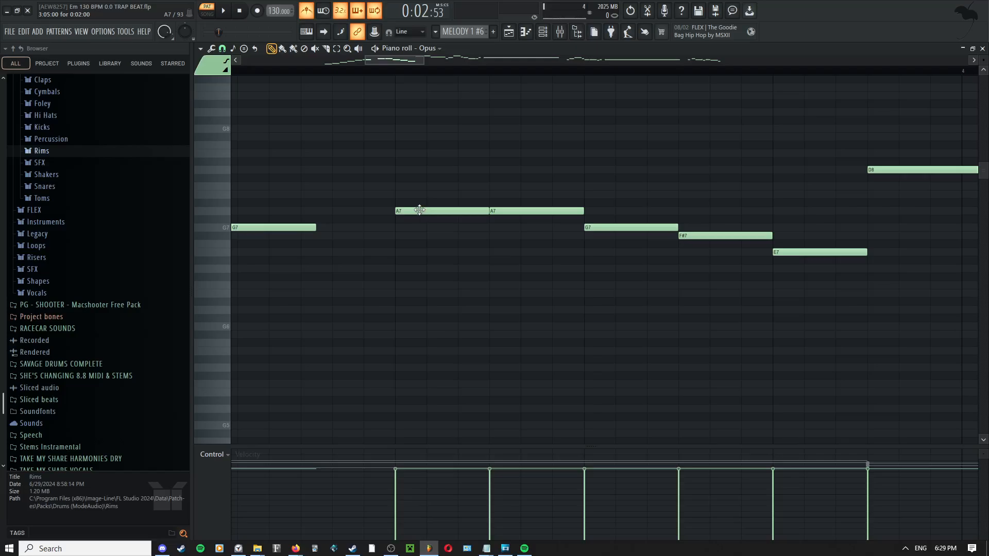
click(462, 196)
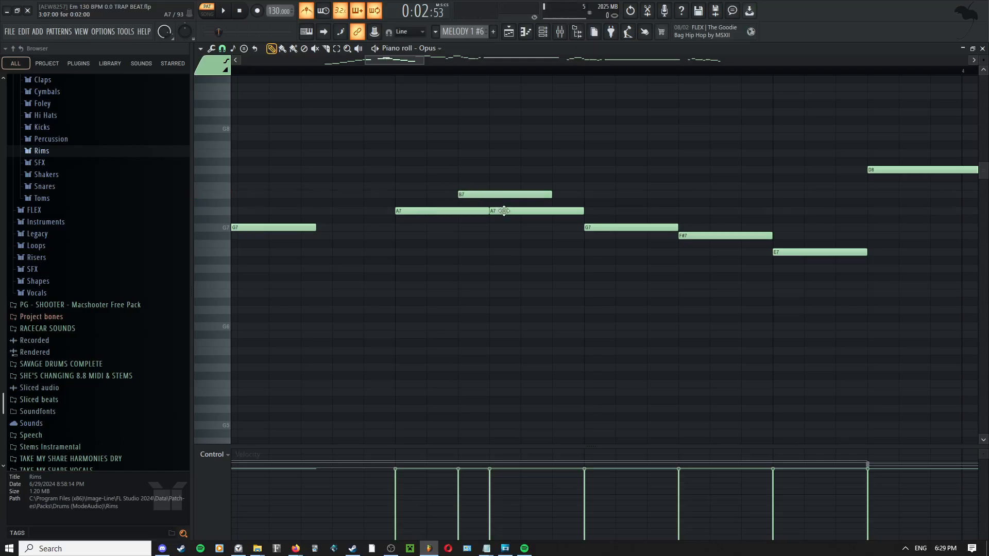
drag(420, 205, 431, 228)
right_click(438, 211)
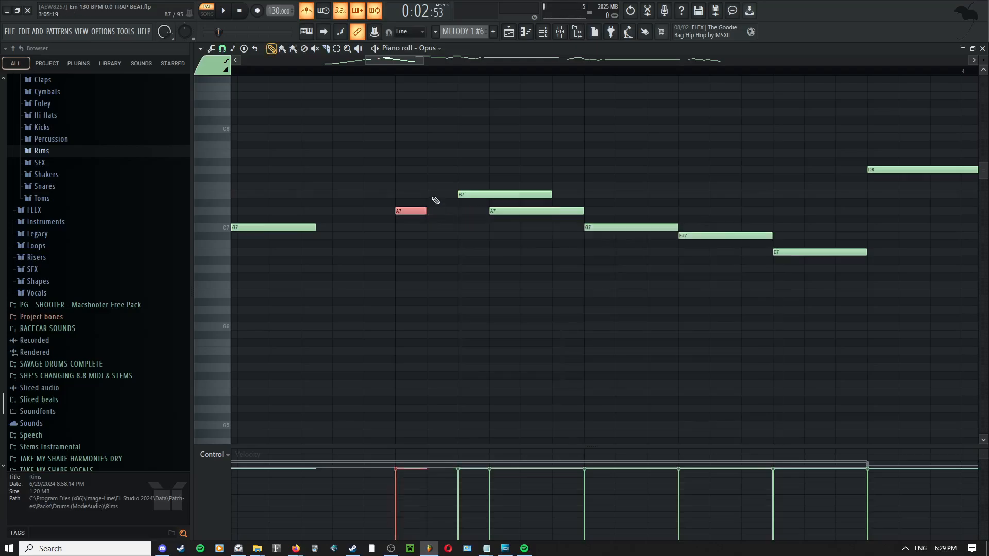
- Start the B7 directly after the short A7 and trim it to end where the next A7 begins
click(432, 195)
right_click(488, 196)
key(c)
drag(490, 188, 490, 204)
key(p)
right_click(492, 196)
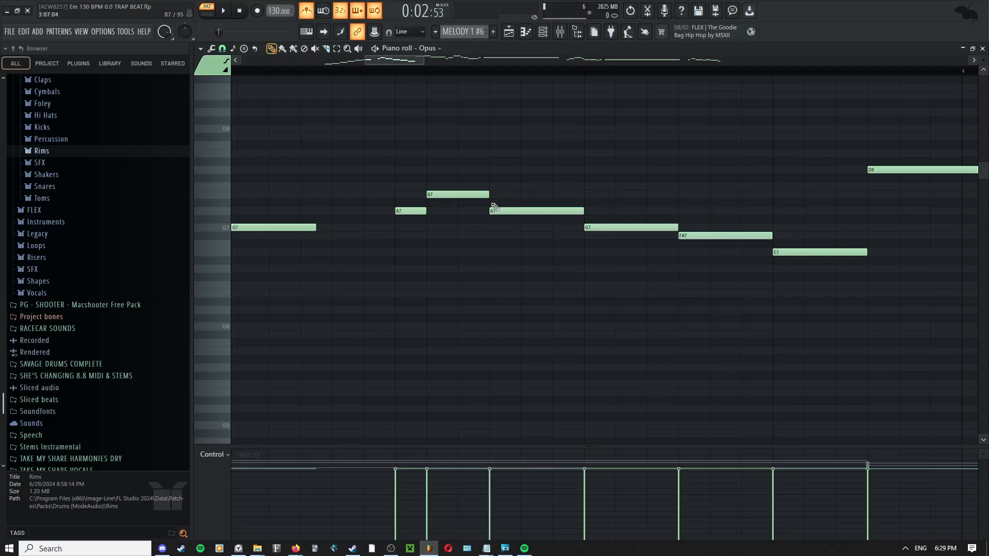
- Play the Opus melody through the rebuilt A7 grace note into bar 4
scroll(420, 229, down, 7)
key(space)
scroll(392, 214, up, 2)
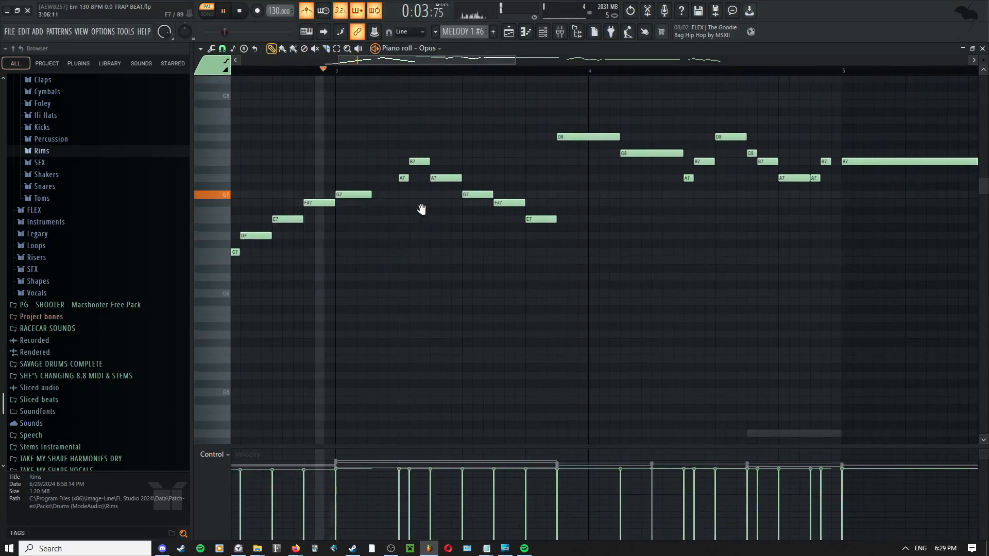
scroll(430, 235, right, 4)
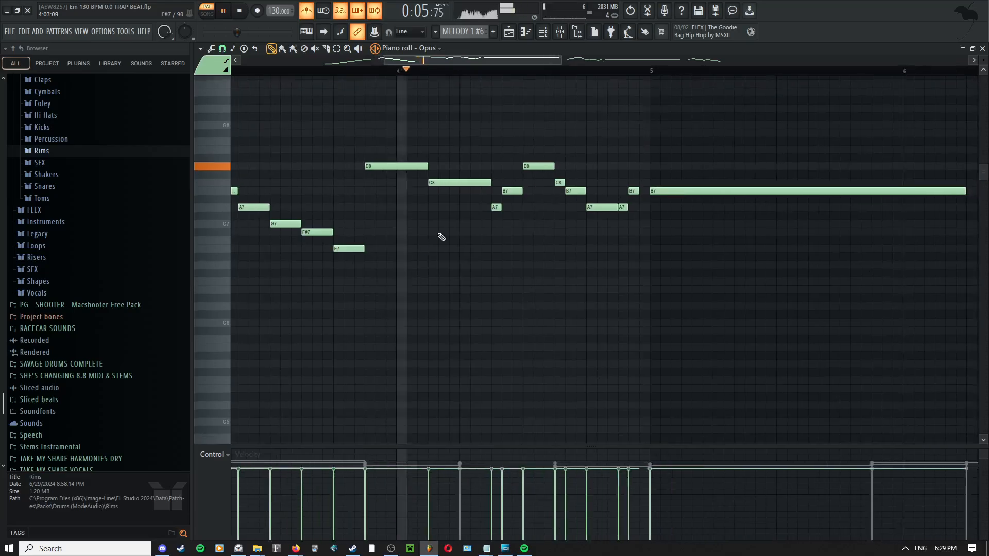
key(space)
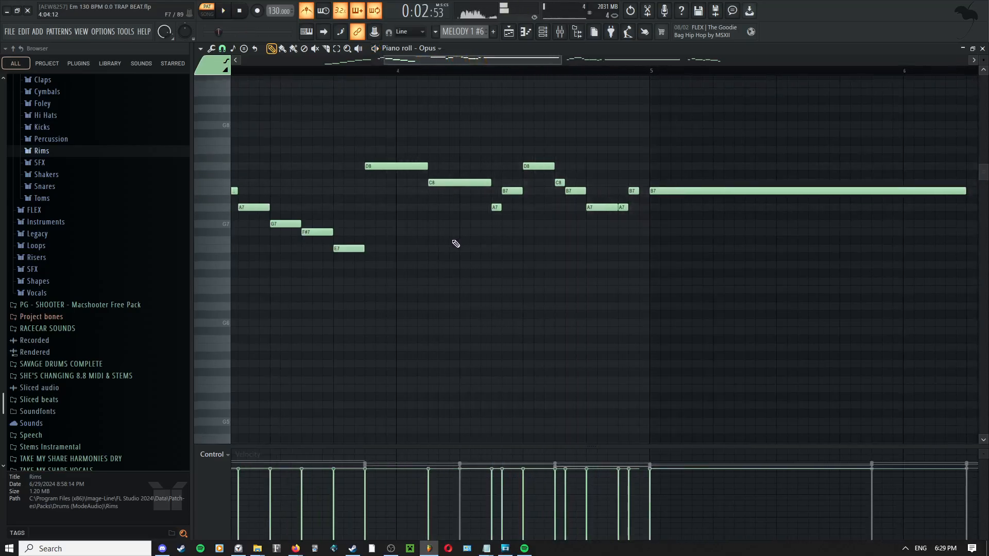
- Select the A7, B7 and A7 grace-note figure after bar 3 and copy it over the matching figure at 4:07
scroll(649, 255, left, 4)
key(ctrl)
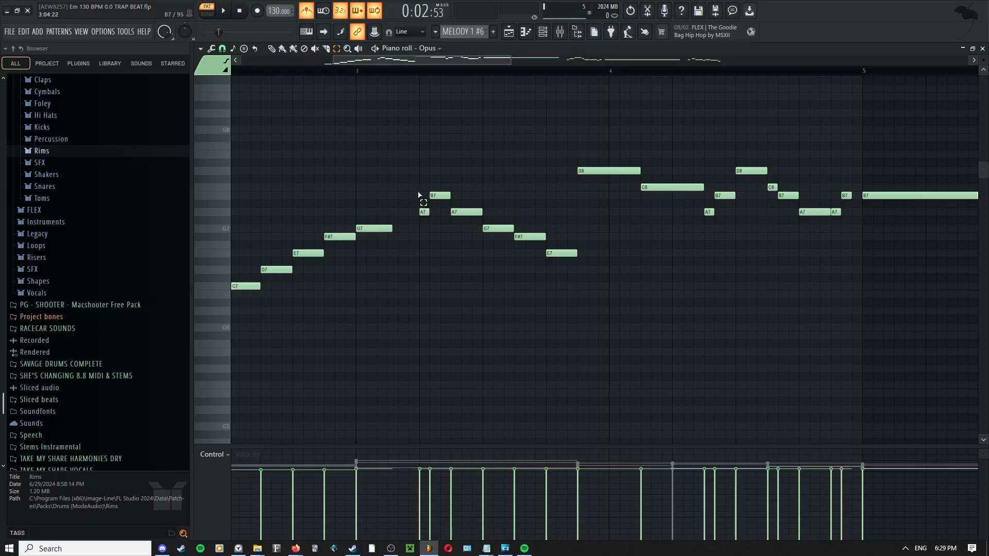
drag(420, 187, 398, 240)
middle_click(457, 223)
scroll(430, 213, up, 3)
scroll(420, 213, down, 2)
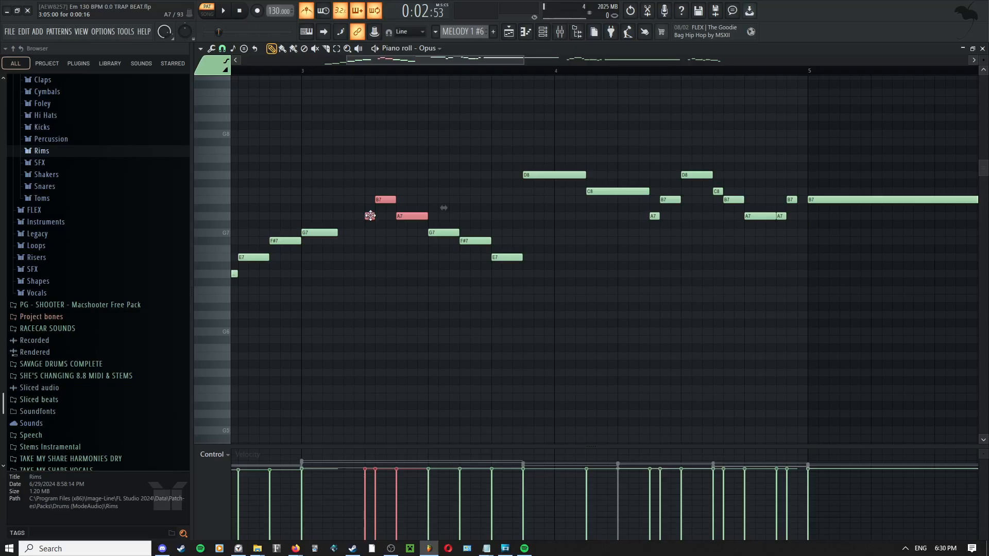
drag(370, 216, 657, 216)
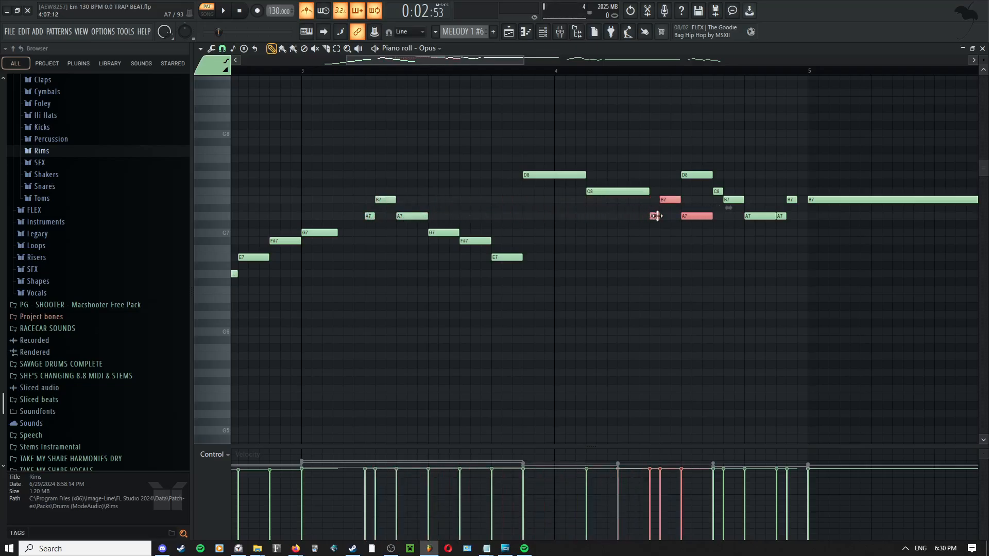
- Remove the extra A7 beneath the D8 at 4:09 and copy the A7, B7 and D8 figure to 4:11
scroll(664, 297, up, 3)
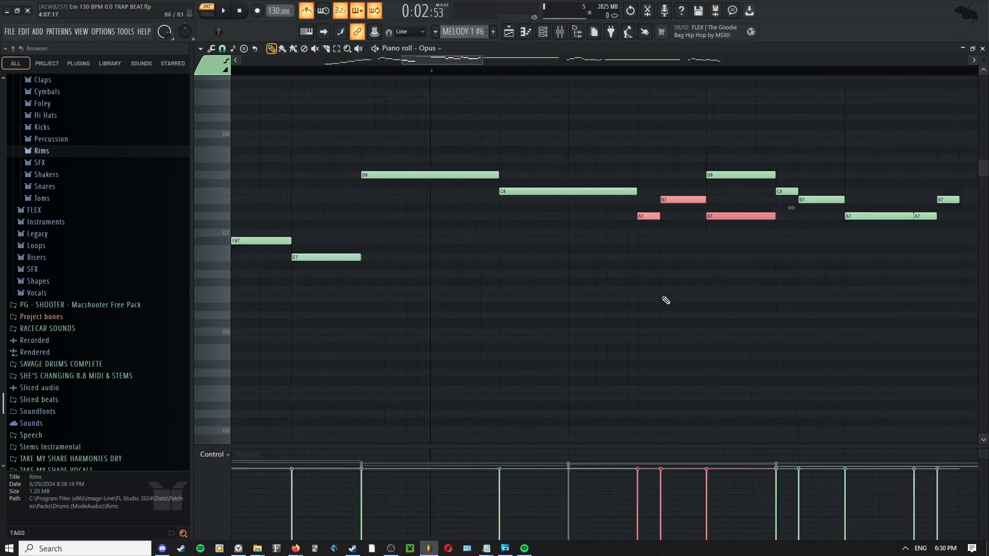
drag(680, 261, 468, 298)
click(524, 253)
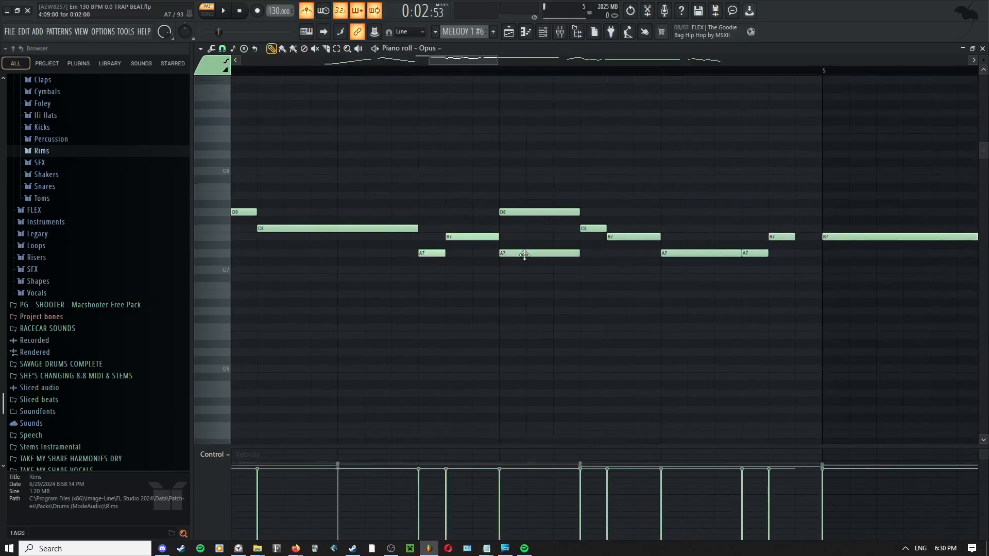
drag(524, 253, 588, 249)
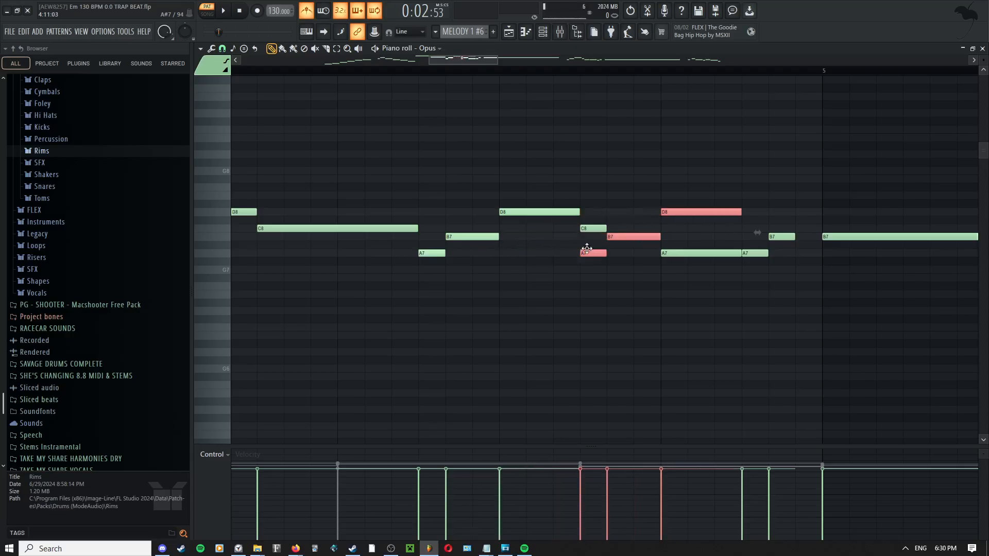
- Delete the copied D8 above the long A7 and the copied A7 beneath the short C8 at 4:11
click(622, 221)
drag(593, 255, 595, 228)
drag(675, 212, 681, 253)
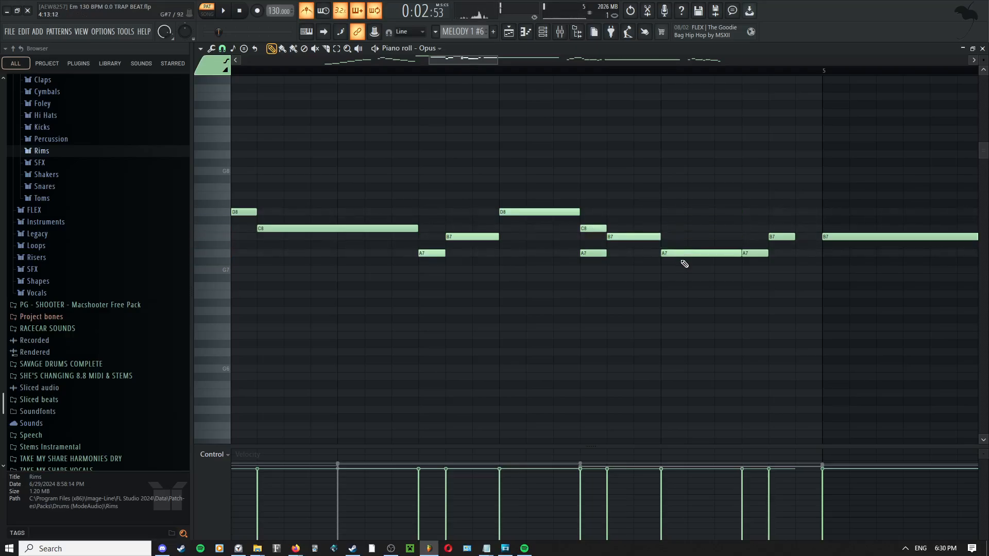
drag(593, 253, 592, 227)
- Select the C8, B7 and A7 figure at 4:11 and copy it to 4:15
drag(567, 299, 485, 306)
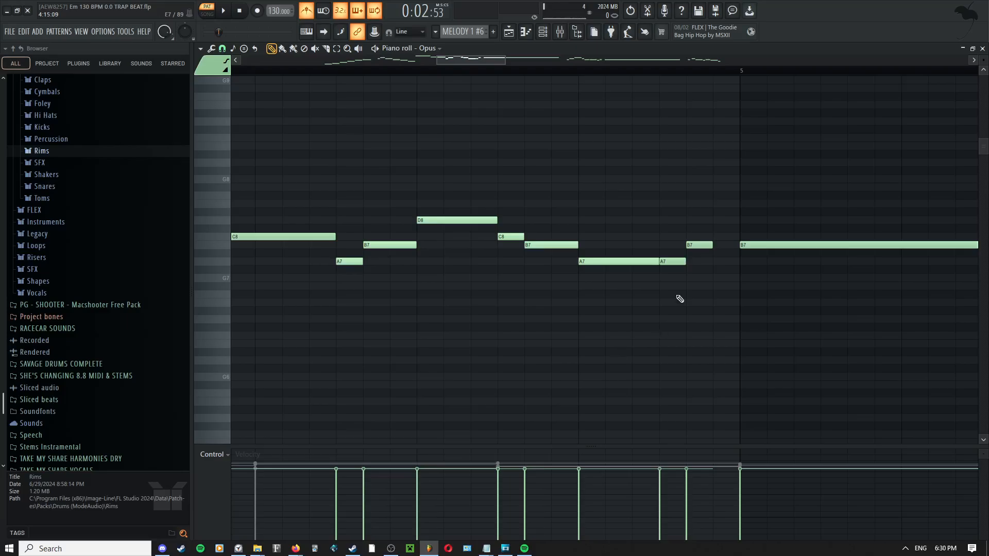
drag(680, 299, 660, 307)
drag(496, 244, 575, 279)
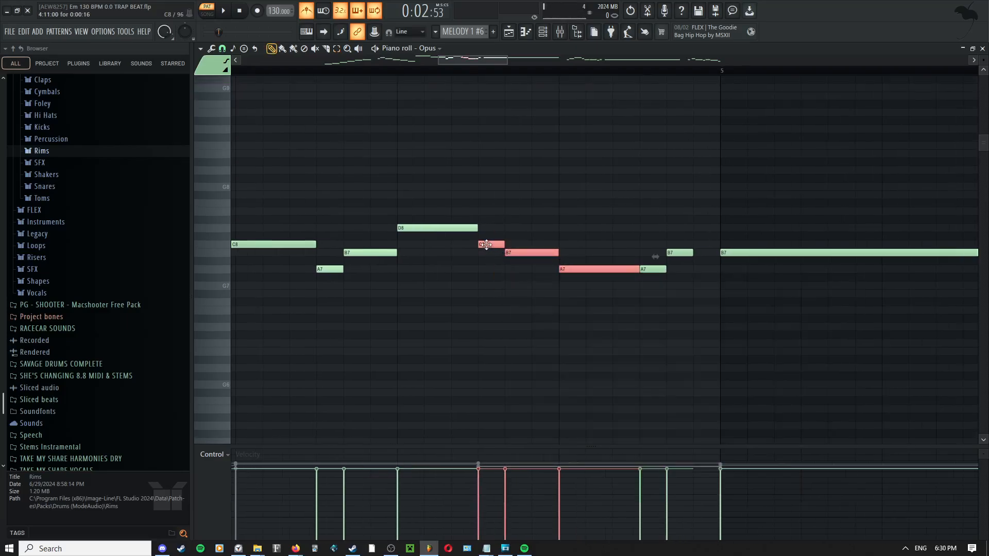
drag(495, 245, 653, 246)
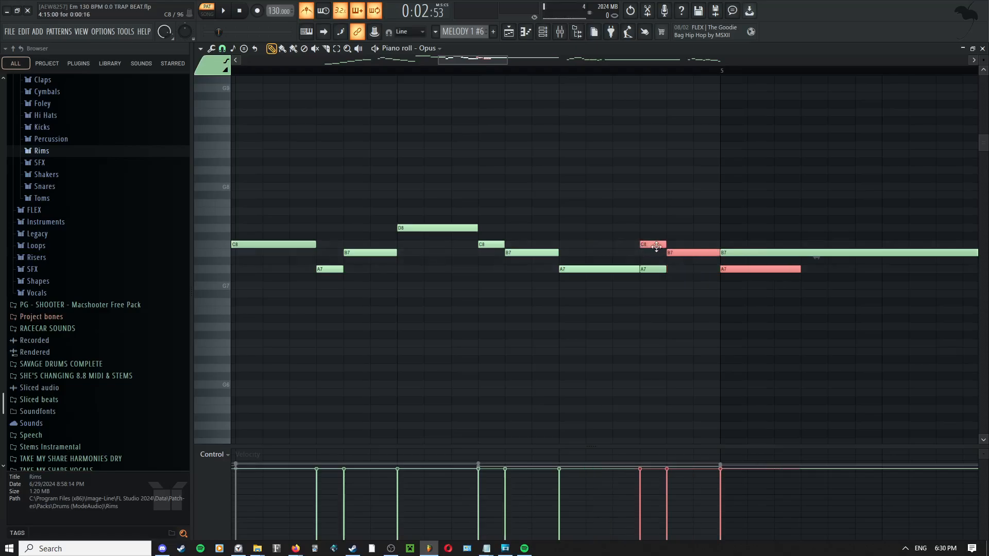
- Undo the latest note copies and deletions in the second half of bar 4
scroll(463, 258, down, 4)
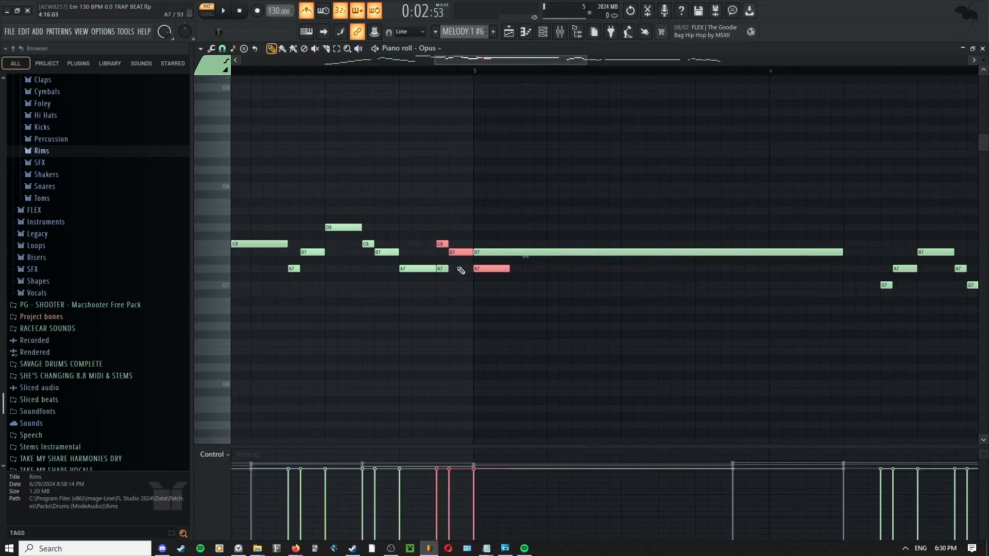
key(ctrl+z)
key(ctrl+z)
key(ctrl+z)
key(ctrl+z)
key(ctrl+z)
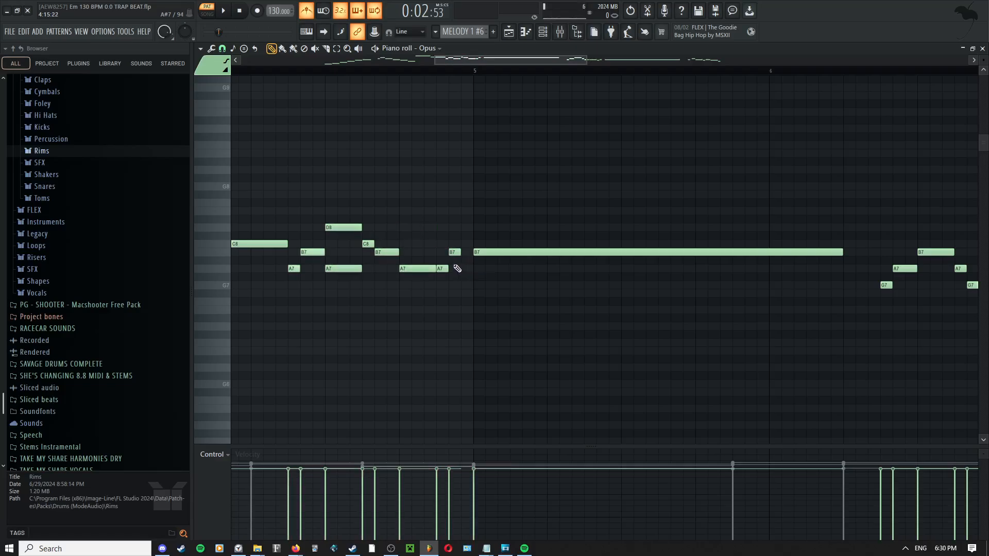
- Undo the remaining note edits around the D8 at 4:09
key(ctrl+z)
key(ctrl+z)
key(ctrl+z)
key(ctrl+z)
drag(346, 303, 471, 310)
scroll(546, 296, down, 3)
drag(568, 330, 429, 338)
- Select all the melody notes from the start of bar 5 onward
key(e)
right_click(485, 182)
click(482, 198)
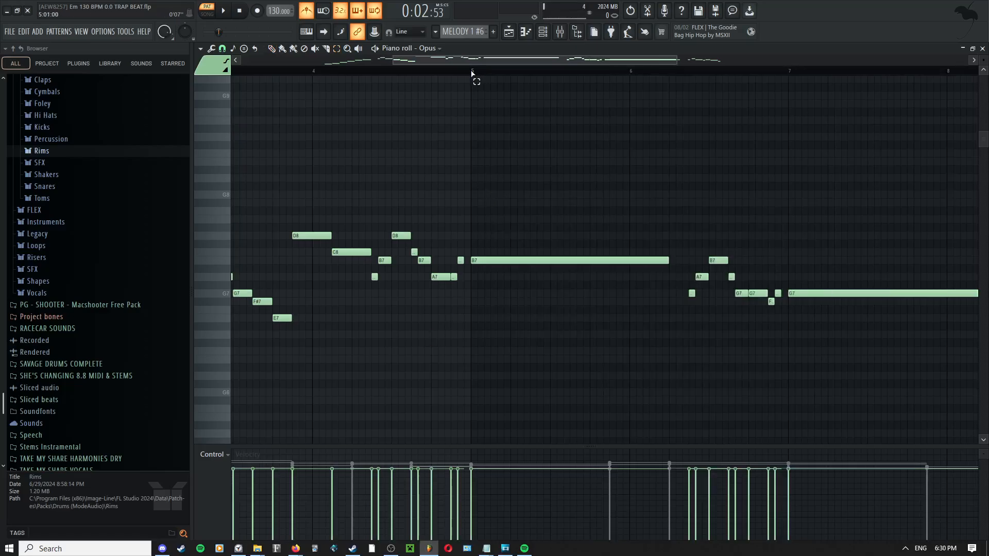
mouse_move(472, 74)
mouse_down()
mouse_move(709, 110)
mouse_move(977, 103)
mouse_move(870, 159)
mouse_up()
key(p)
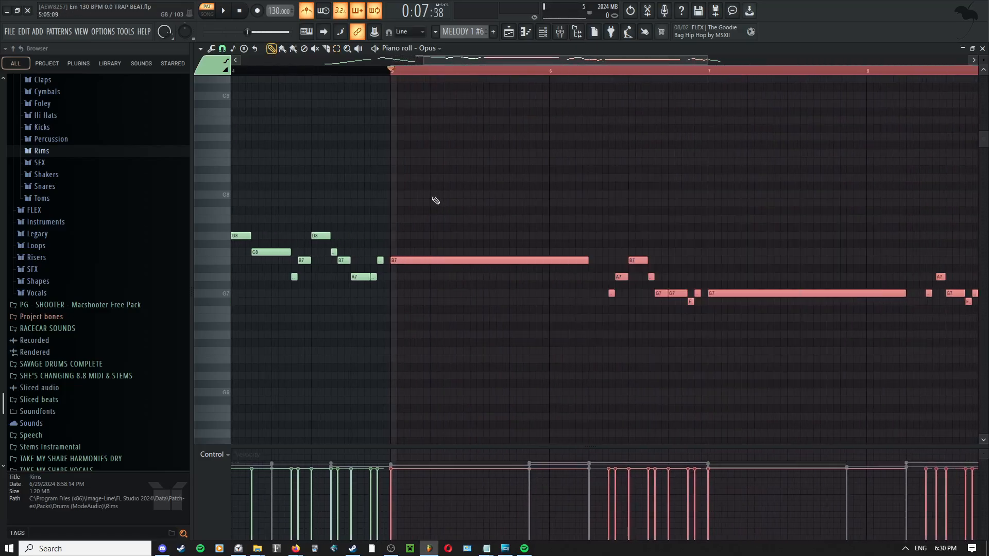
- Clear the selection, play the melody from the start of bar 4, and replay it from 4:07
drag(436, 201, 562, 202)
click(362, 72)
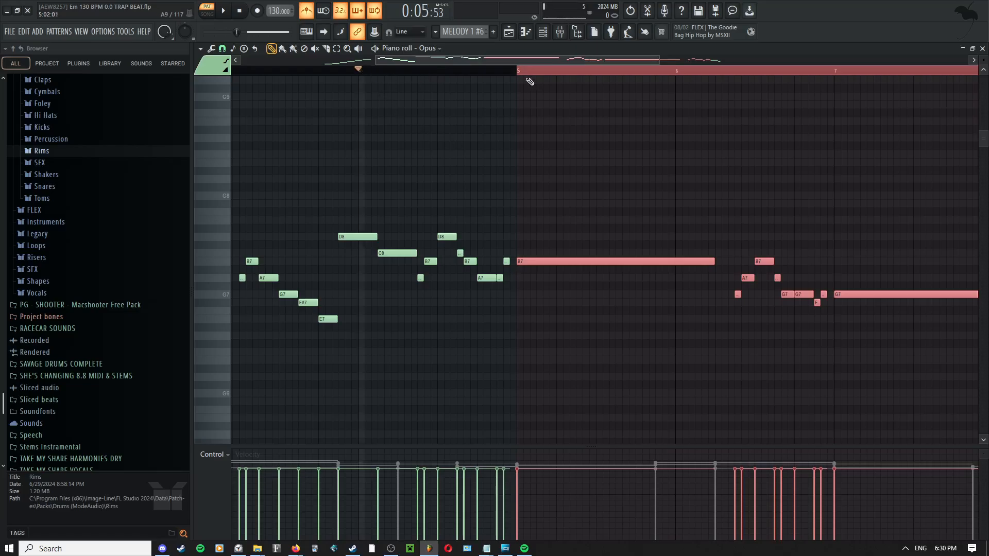
ctrl+click(505, 119)
key(space)
scroll(475, 226, up, 3)
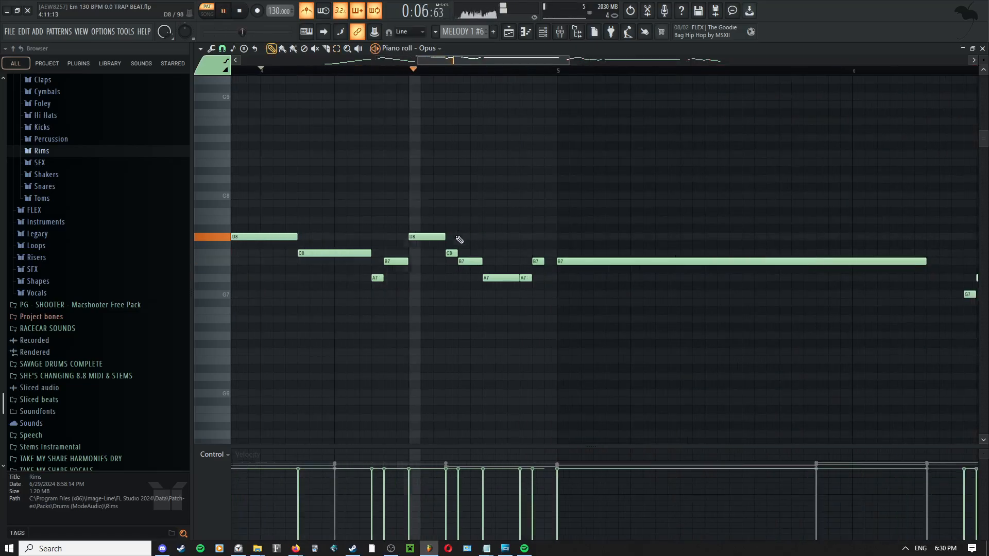
click(379, 73)
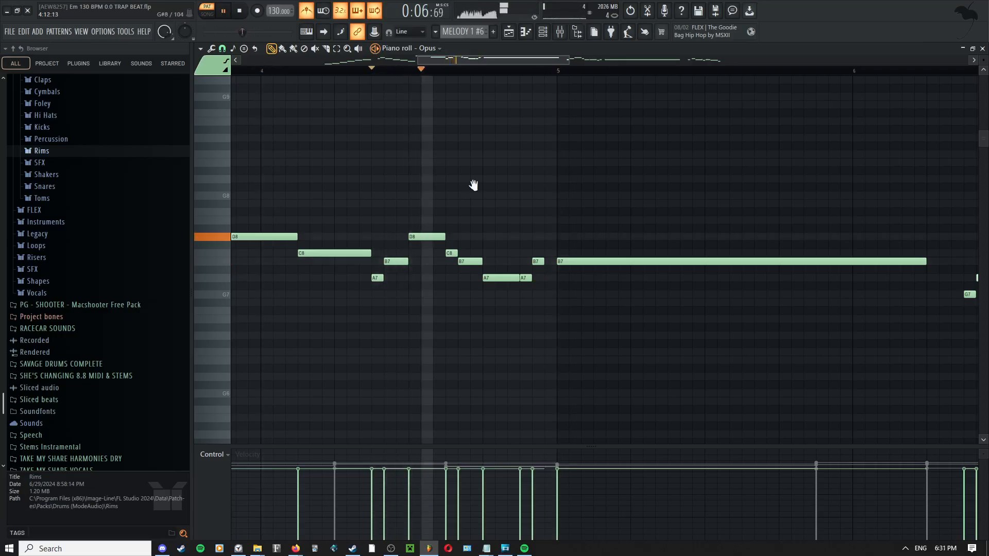
key(space)
- Select the grace-note figure from 4:07 to the end of bar 4, without the long B7, and copy it to 6:07
scroll(510, 309, down, 2)
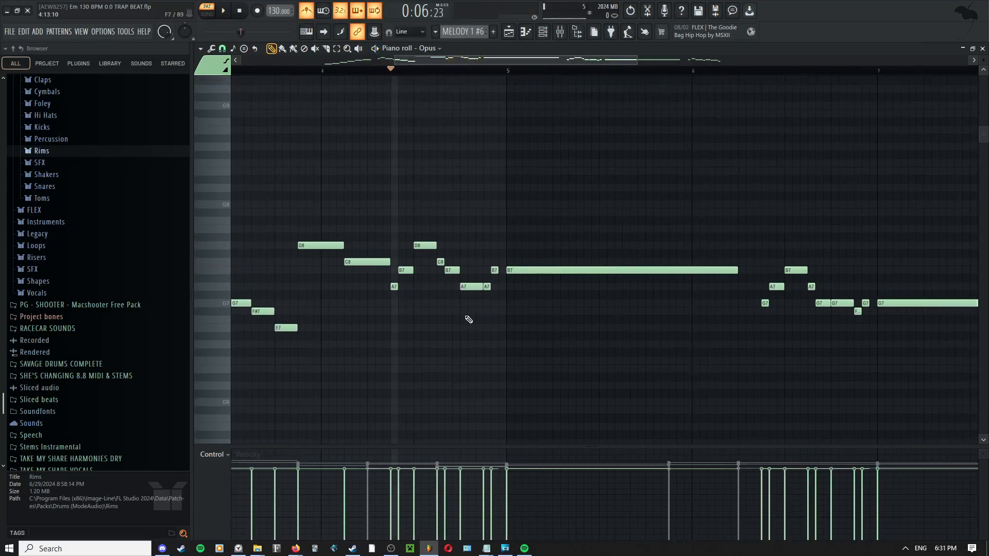
key(e)
drag(510, 209, 391, 309)
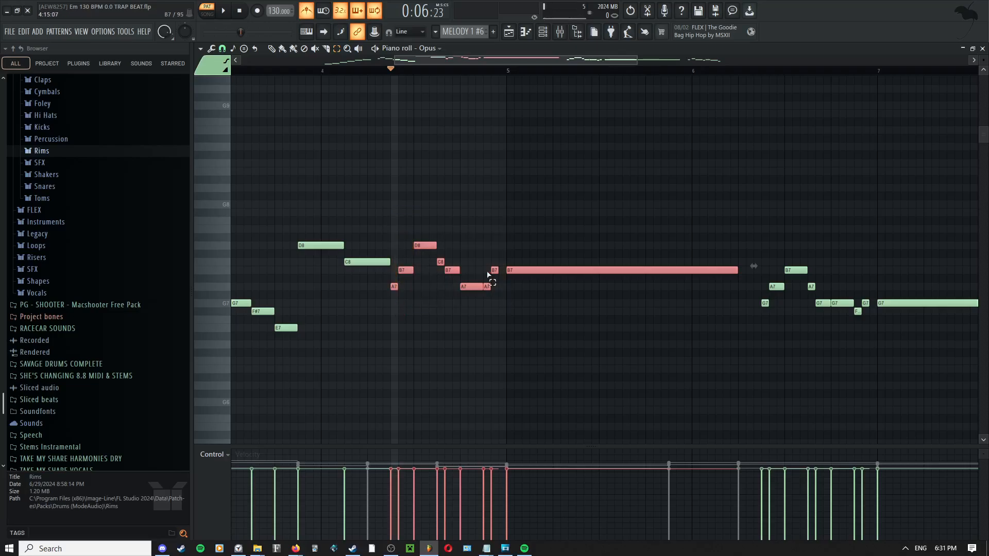
shift+click(509, 272)
right_click(510, 246)
click(525, 262)
scroll(464, 311, down, 3)
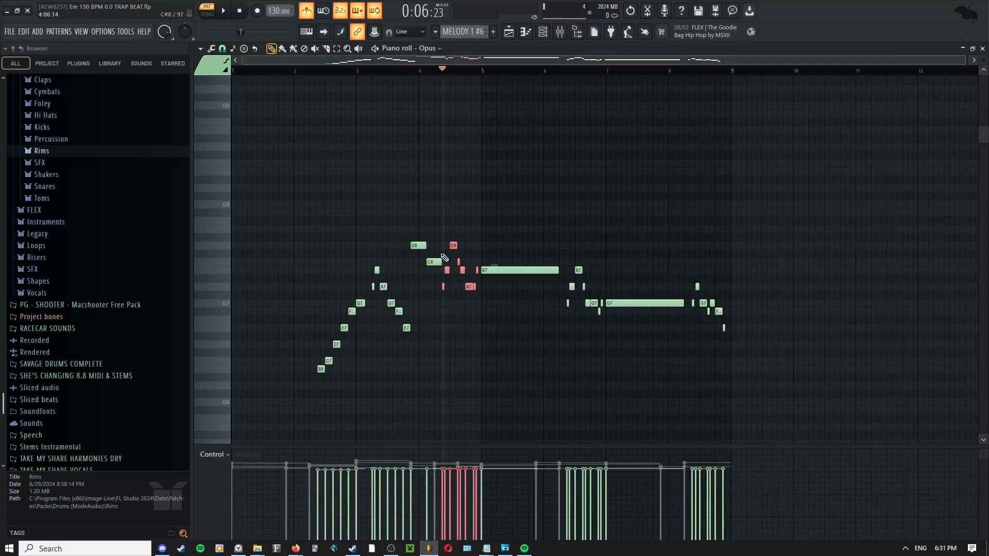
scroll(442, 284, up, 3)
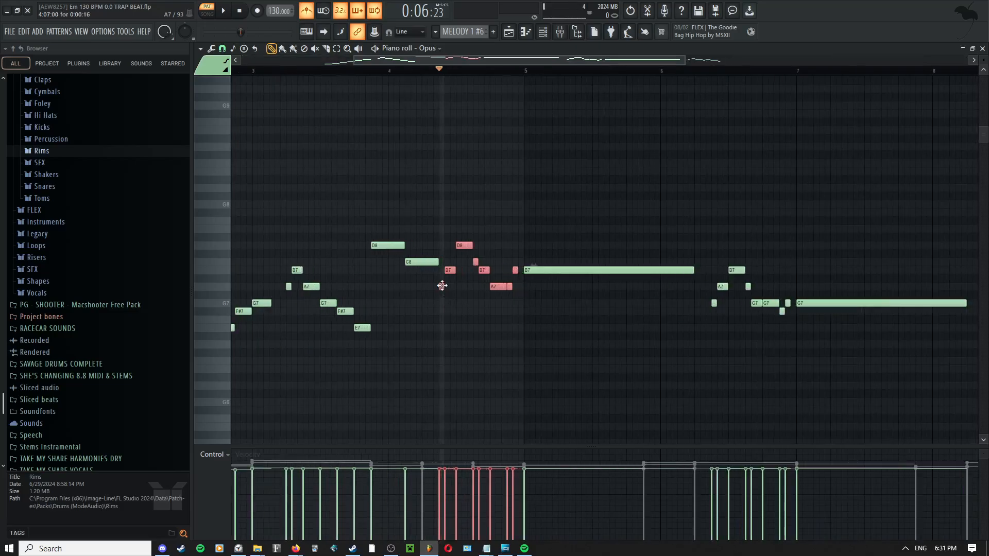
drag(442, 286, 381, 258)
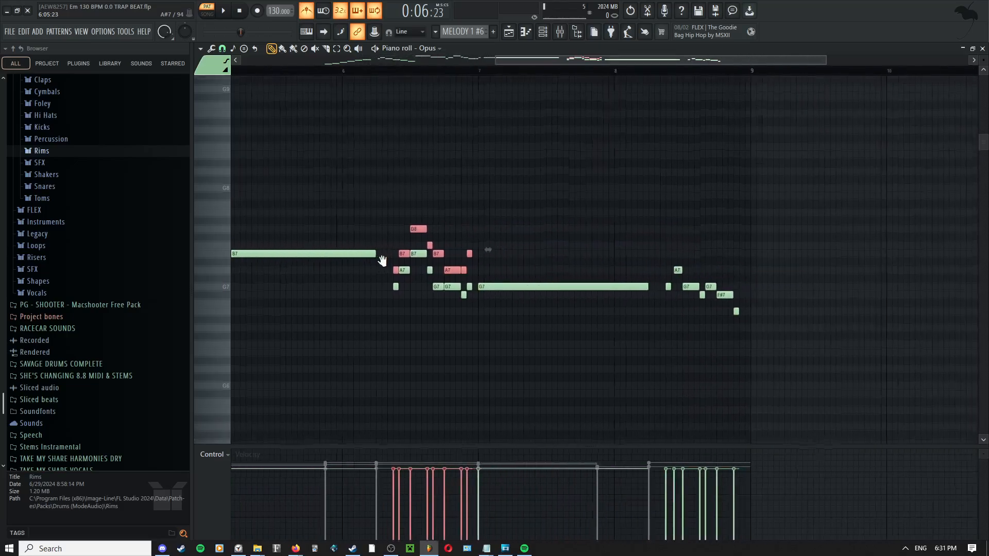
- Compare the copied figure with the existing grace notes in bar 6 and with the rest of the melody
scroll(394, 303, up, 3)
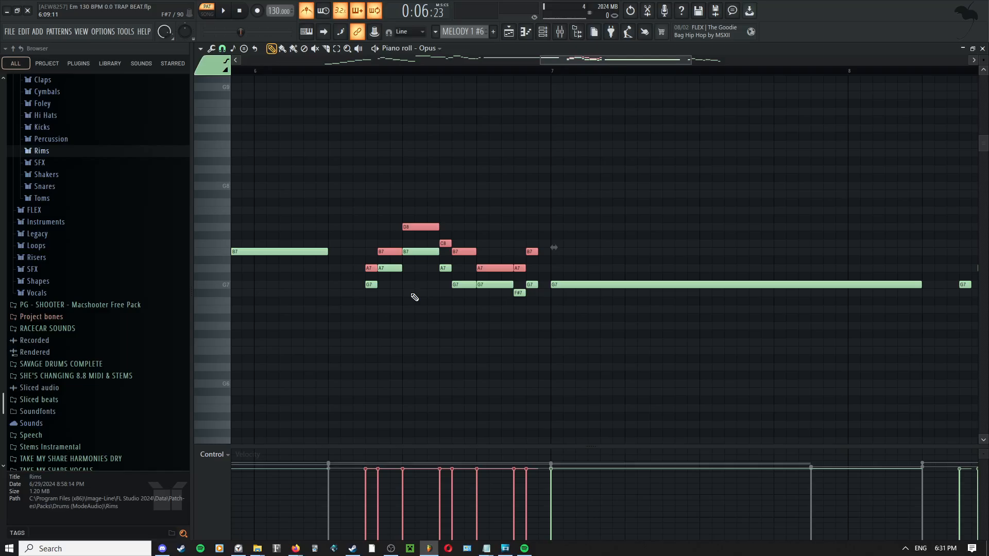
scroll(415, 297, down, 5)
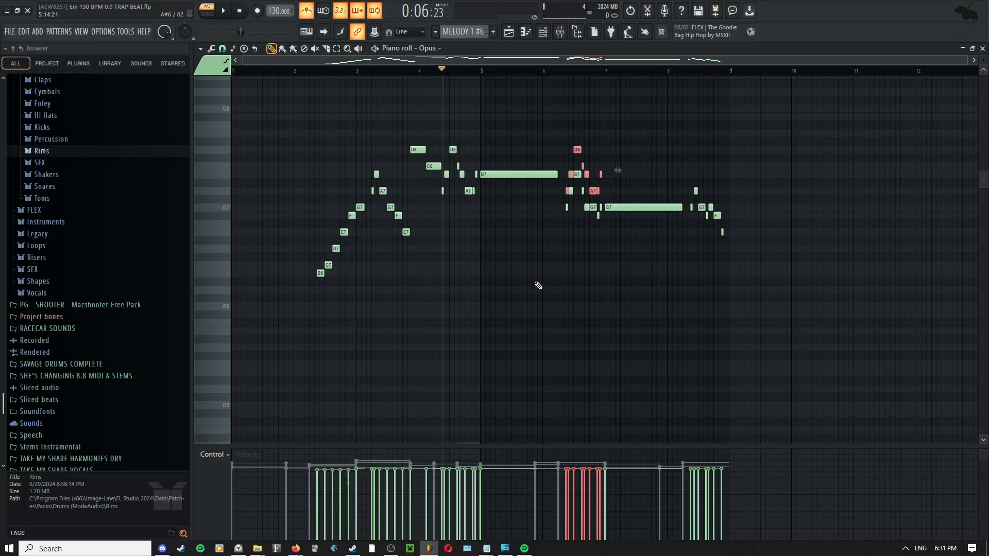
scroll(534, 292, up, 3)
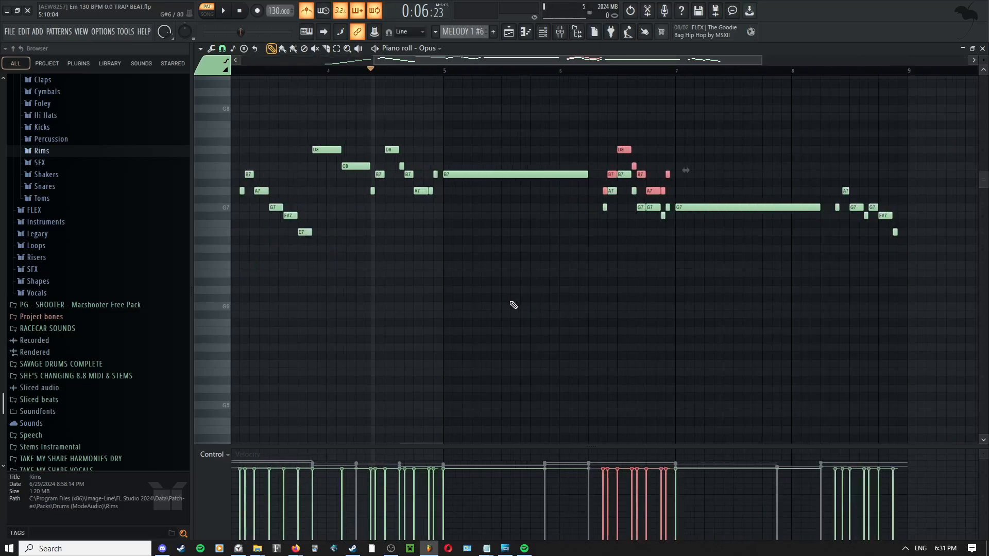
scroll(561, 309, up, 2)
scroll(559, 319, down, 4)
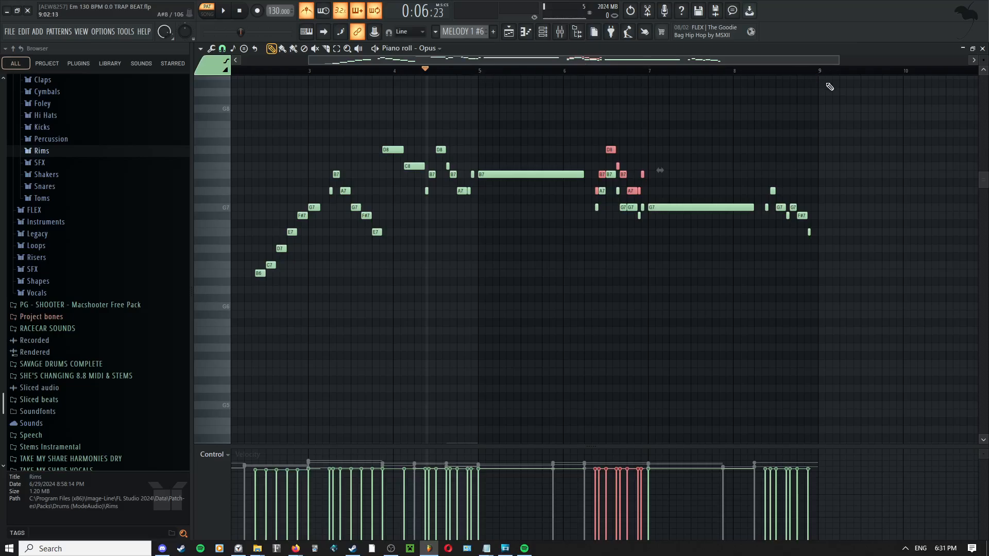
scroll(768, 158, up, 2)
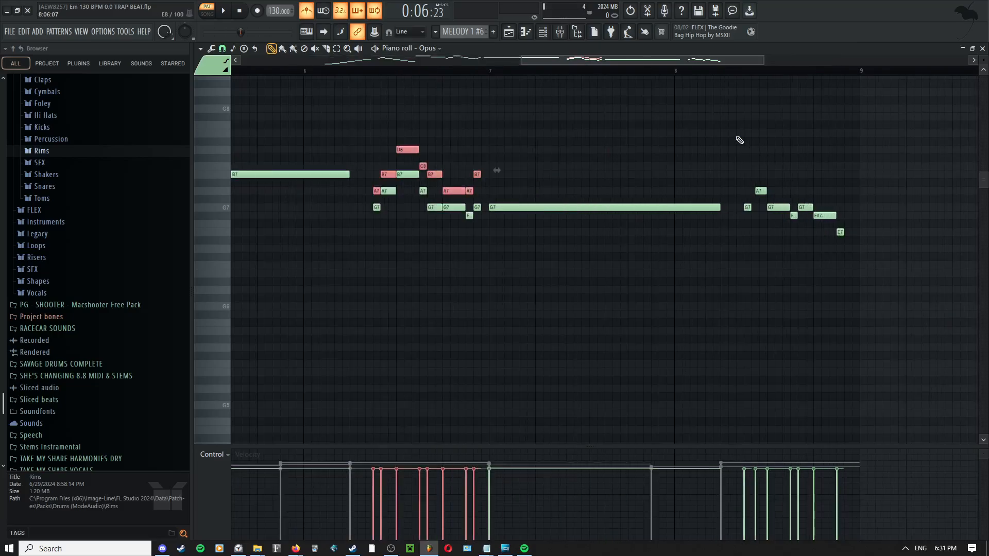
scroll(420, 215, up, 2)
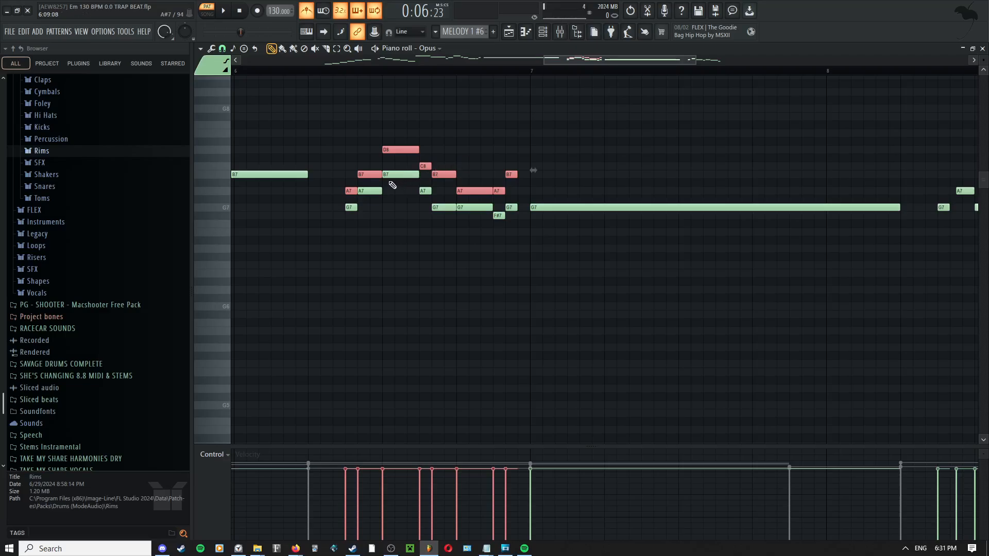
drag(387, 189, 443, 191)
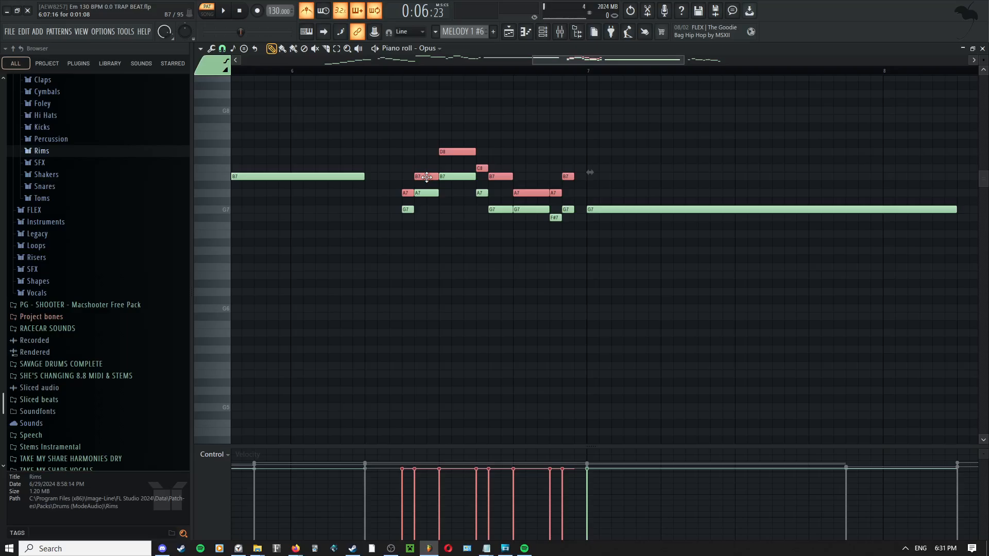
- Lower the copied figure at 6:07 by two semitones so it starts on G7
drag(427, 177, 427, 200)
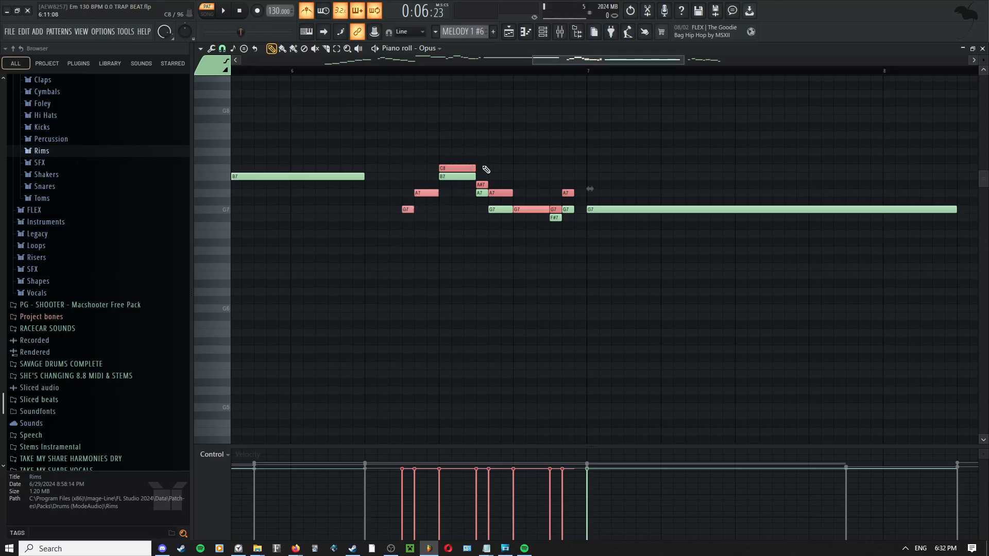
drag(471, 212, 484, 135)
scroll(502, 187, up, 2)
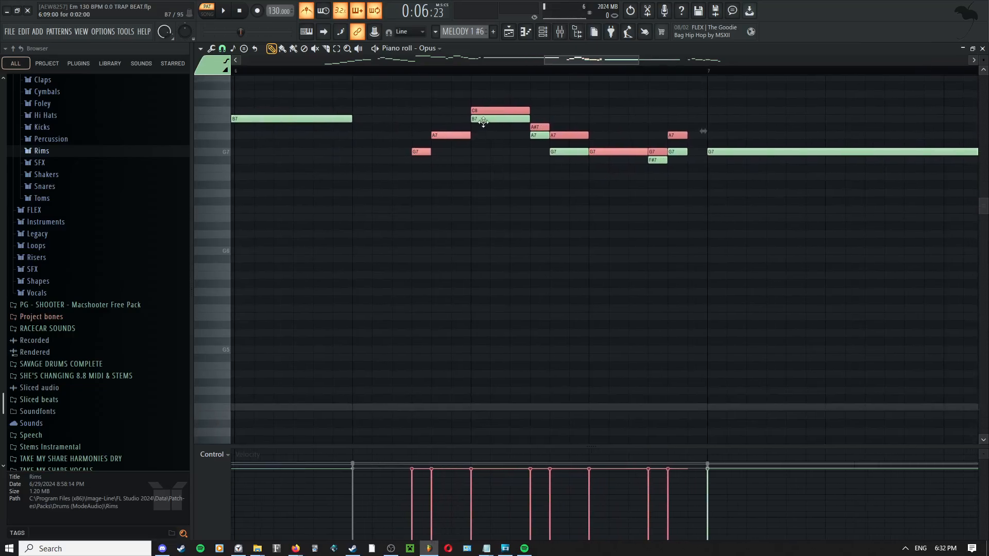
scroll(489, 150, down, 2)
drag(506, 203, 519, 179)
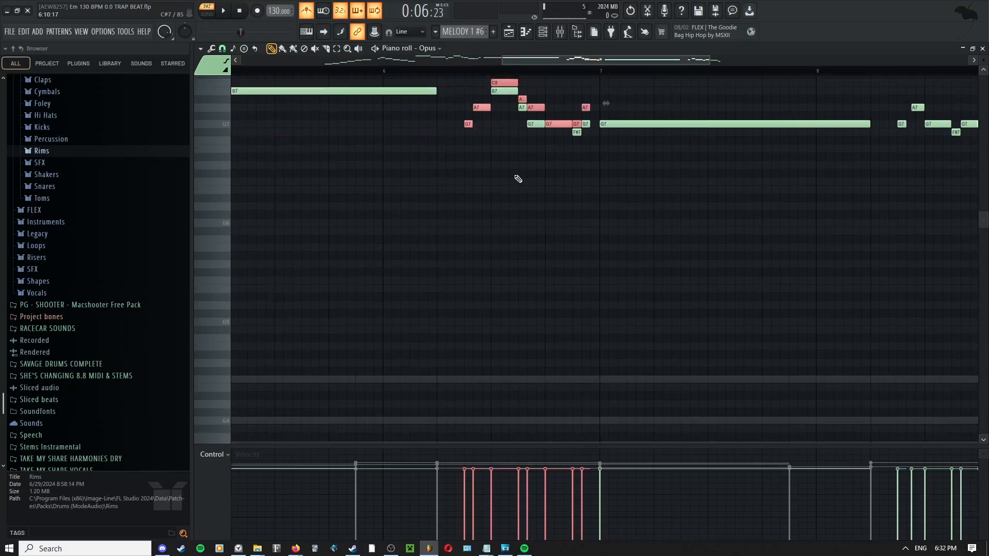
- Draw short G4, E4 and C5 notes over the ghost chord at the start of bar 5
scroll(509, 188, down, 1)
drag(507, 243, 514, 124)
mouse_move(499, 181)
mouse_down()
mouse_move(495, 326)
mouse_move(507, 301)
mouse_up()
mouse_move(503, 250)
mouse_down()
mouse_move(510, 302)
mouse_move(500, 207)
mouse_move(497, 263)
mouse_up()
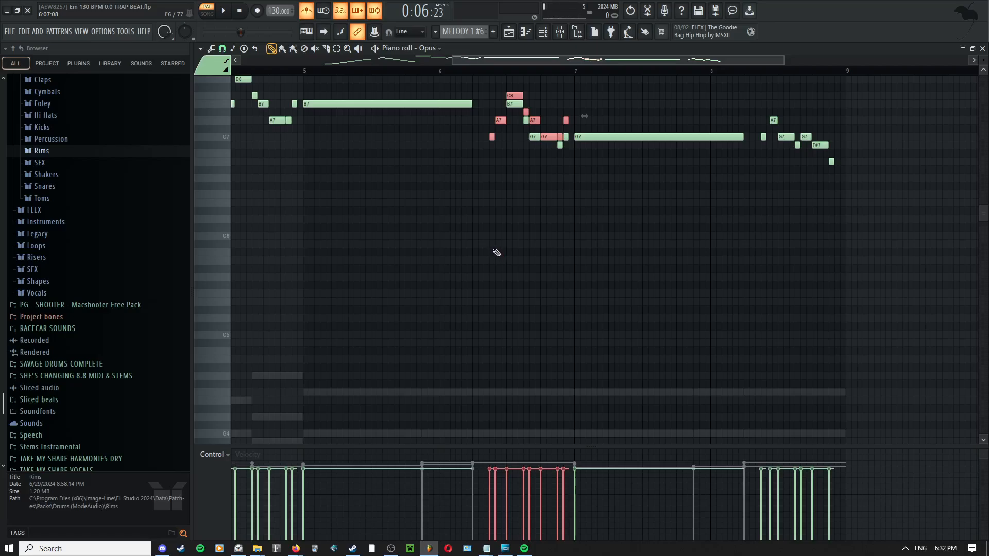
scroll(496, 253, down, 4)
ctrl+scroll(322, 317, up, 2)
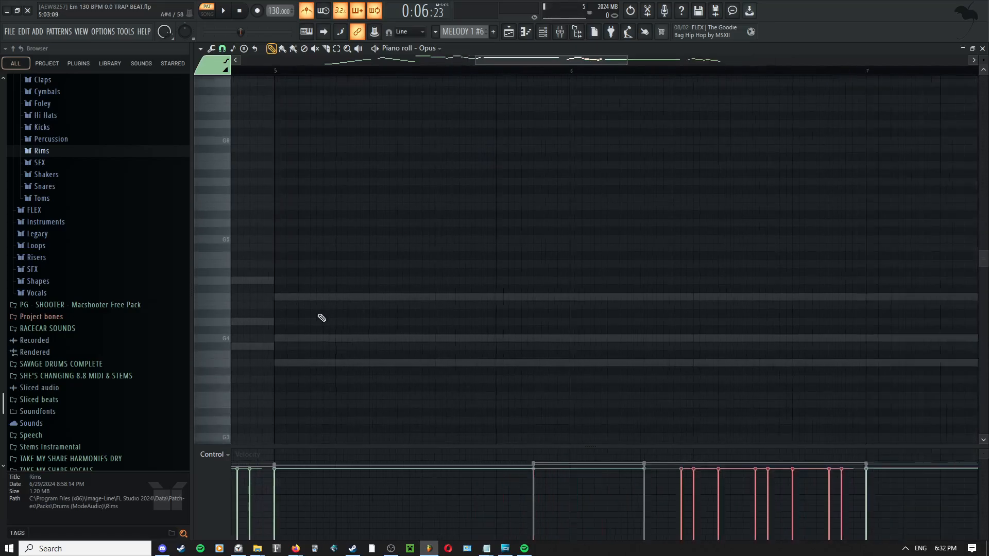
alt+scroll(318, 328, up, 3)
click(271, 348)
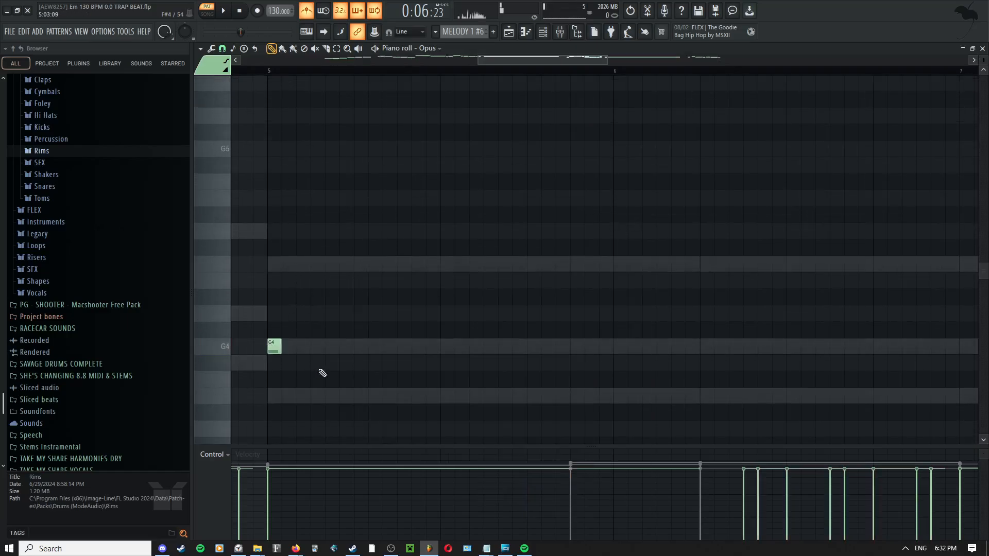
click(272, 395)
click(273, 263)
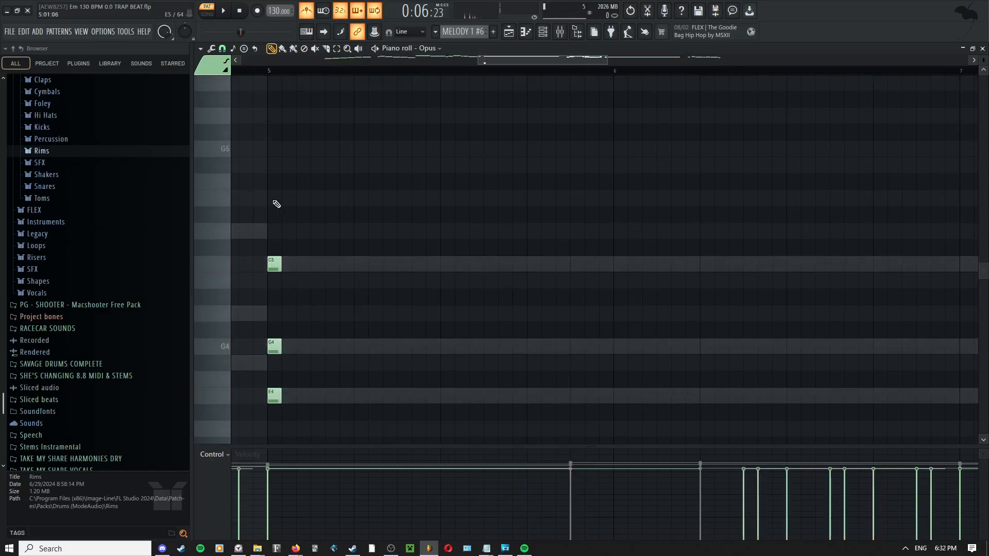
- Stack short E5, G5 and B5 notes above the chord at the start of bar 5
click(276, 204)
scroll(294, 221, up, 3)
click(286, 199)
click(284, 150)
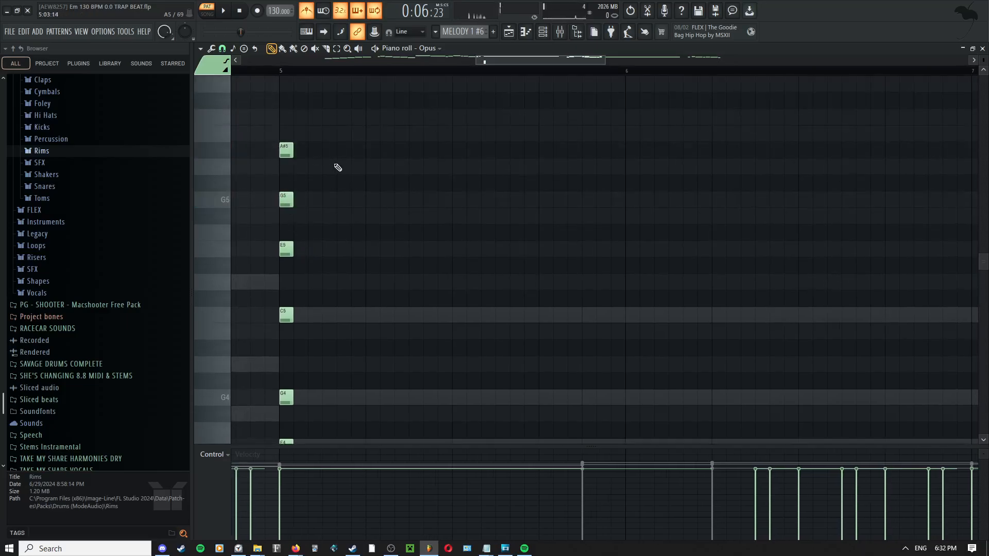
right_click(286, 151)
click(286, 134)
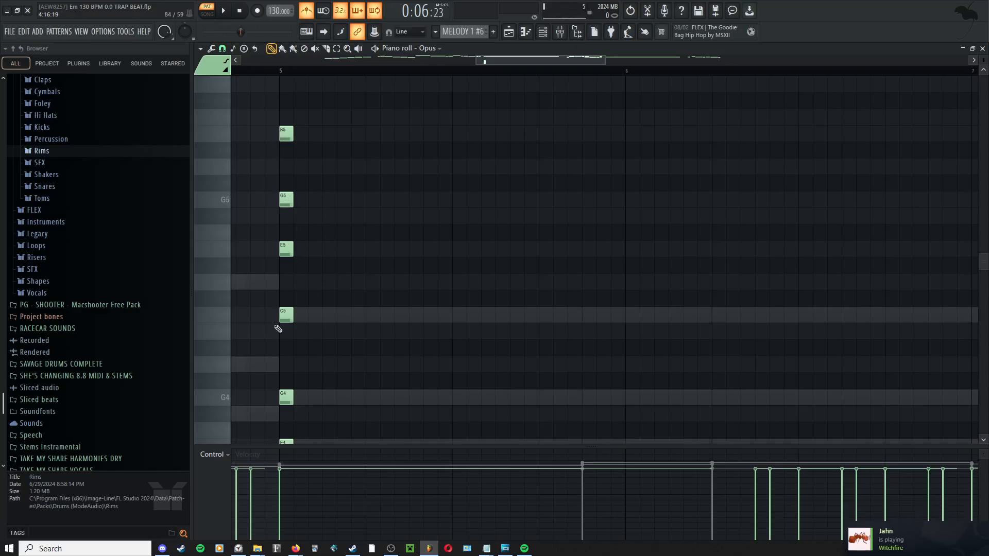
- Delete all six short chord notes at the start of bar 5, from B5 down to E4
right_click(286, 133)
right_click(286, 199)
right_click(286, 249)
right_click(286, 315)
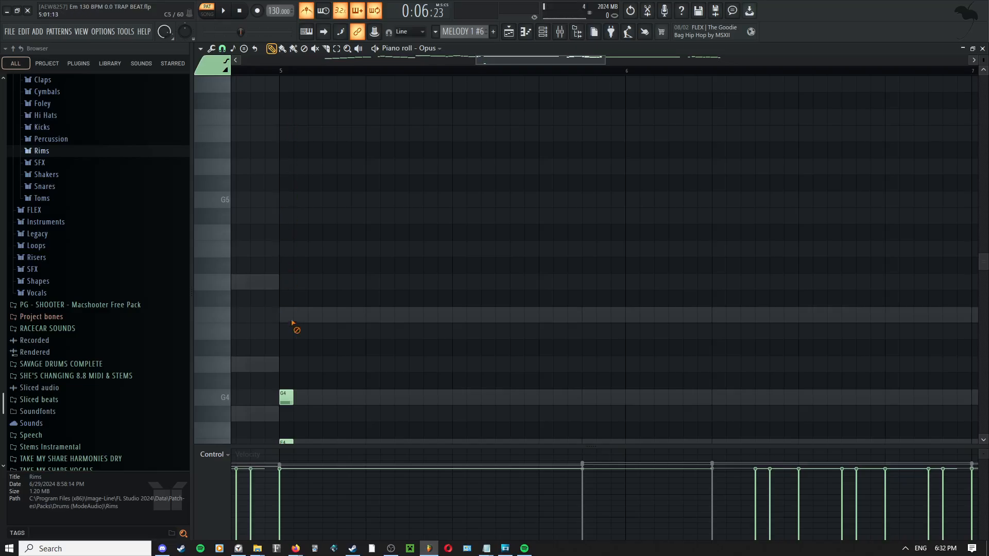
scroll(300, 236, down, 4)
right_click(286, 200)
right_click(286, 249)
scroll(349, 281, up, 4)
scroll(531, 225, down, 2)
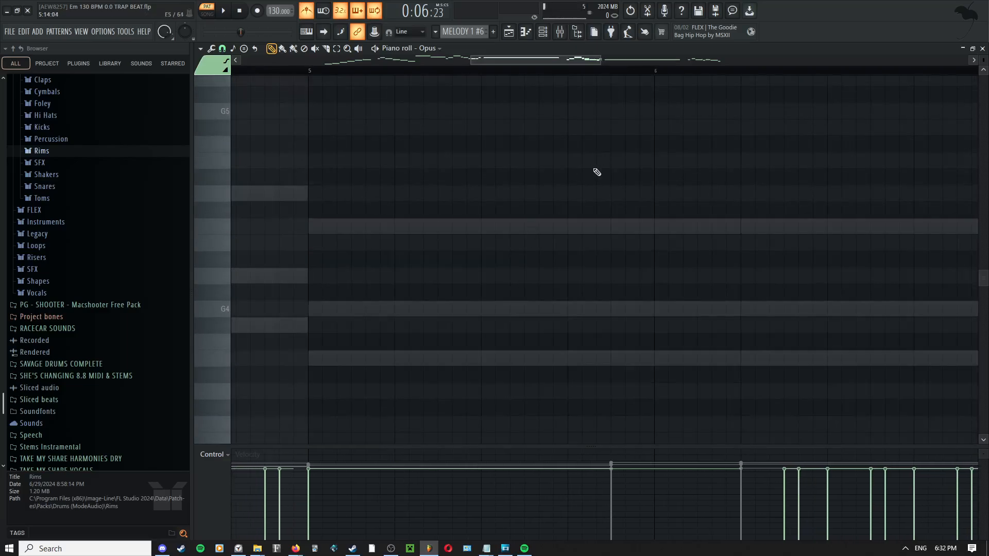
- Undo the chord-note edits in bar 5 and the lowering of the copied figure in bar 6
drag(620, 143, 506, 319)
scroll(572, 234, down, 4)
drag(623, 155, 423, 226)
drag(541, 173, 610, 336)
scroll(672, 296, up, 1)
drag(673, 295, 377, 275)
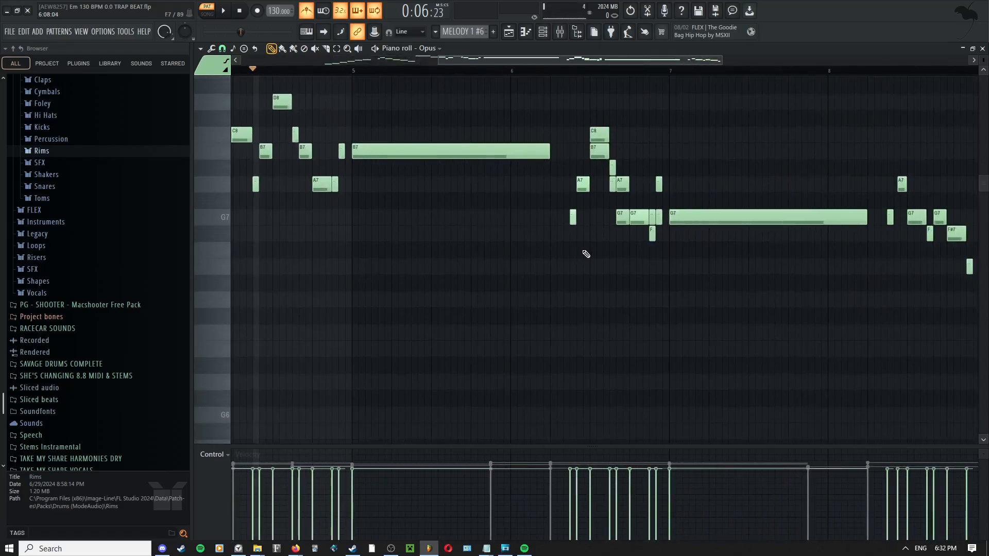
key(ctrl+z)
key(ctrl+z)
key(ctrl+z)
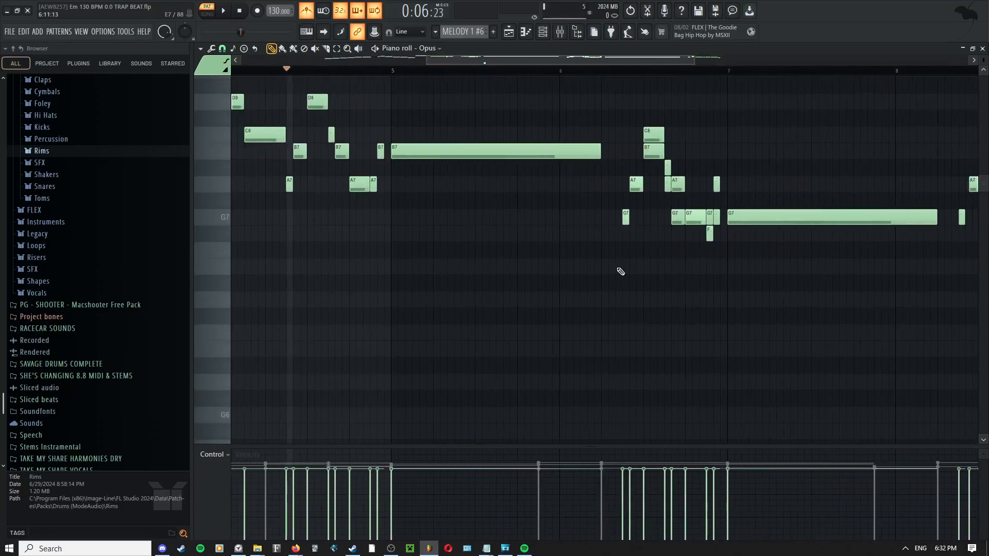
scroll(642, 290, up, 2)
scroll(642, 310, up, 1)
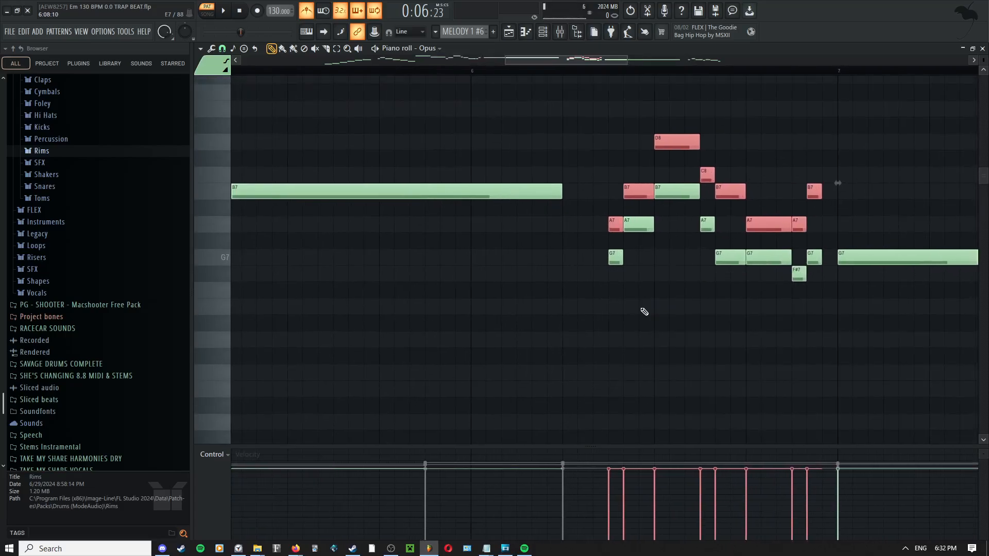
- Transpose the selected figure copy in bar 6 down two semitones
scroll(634, 257, down, 2)
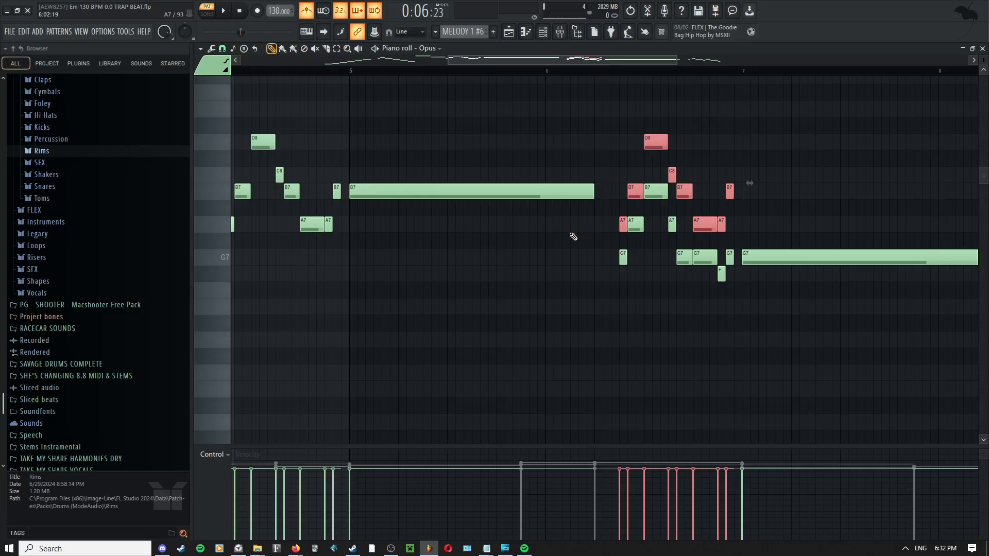
key(Down)
key(Down)
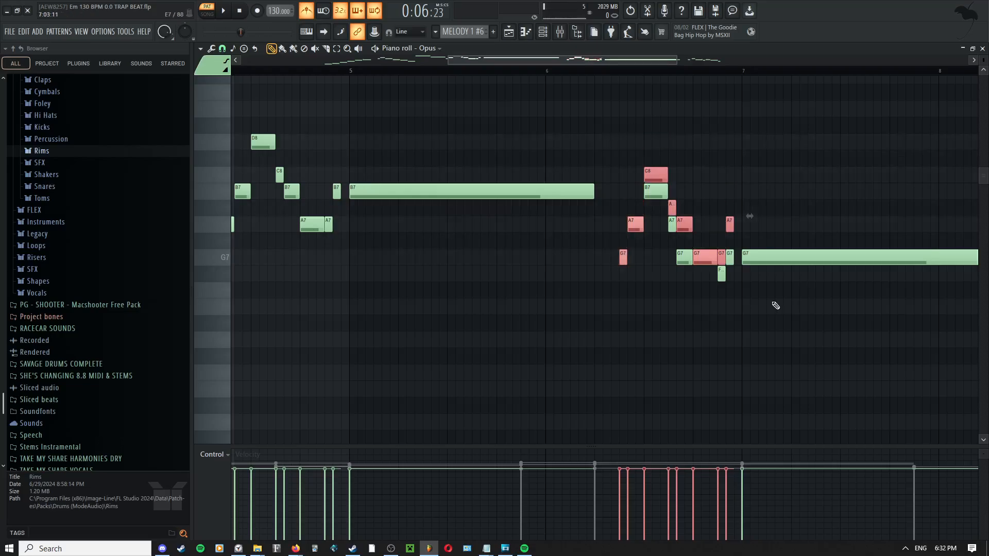
- Delete the selected figure copy from bar 6, keeping the original grace notes
scroll(776, 306, down, 2)
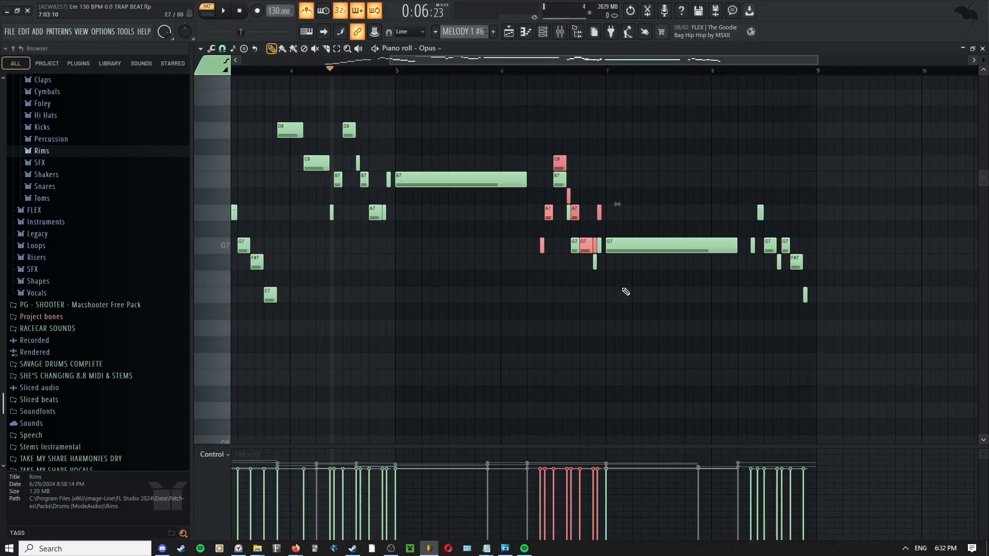
key(Delete)
scroll(628, 289, down, 2)
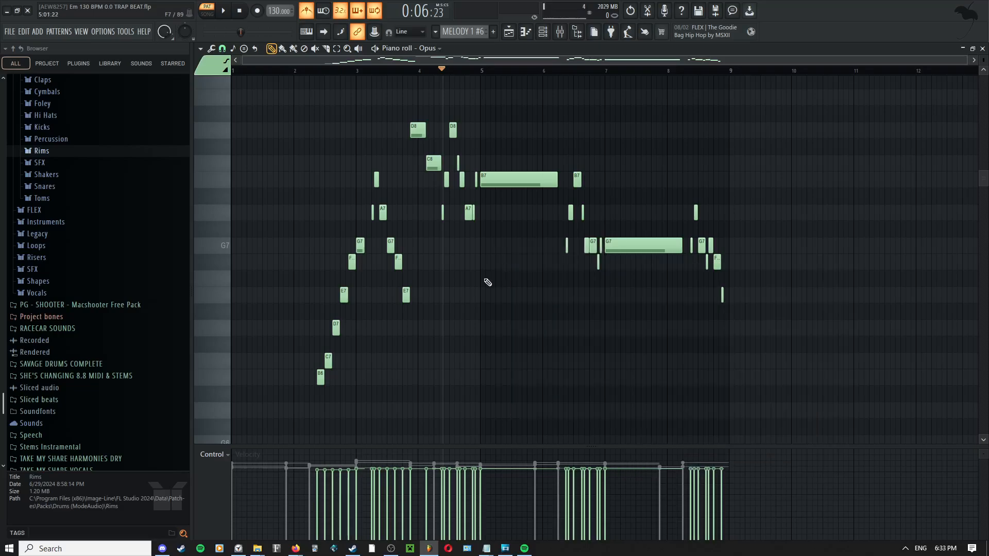
- Play the MELODY 1 #6 Opus line from bar 1 through bar 8, following the notes, and stop playback
scroll(489, 283, up, 1)
key(space)
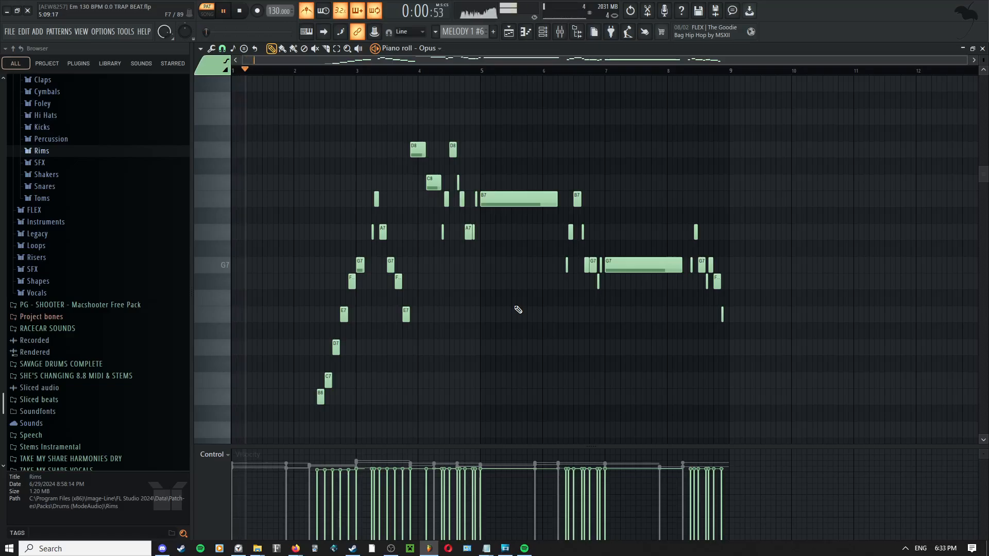
middle_click(471, 288)
click(458, 320)
scroll(459, 320, up, 3)
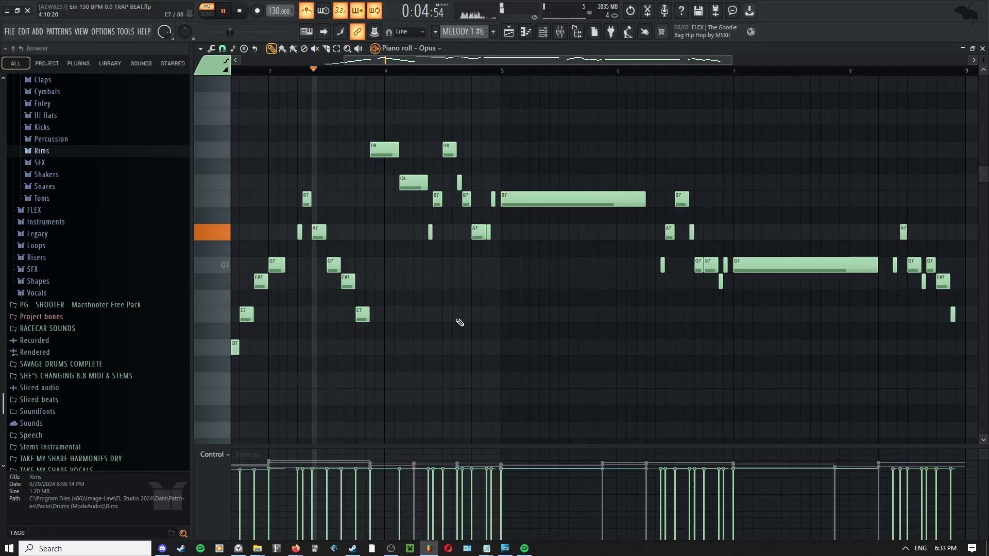
scroll(457, 320, up, 2)
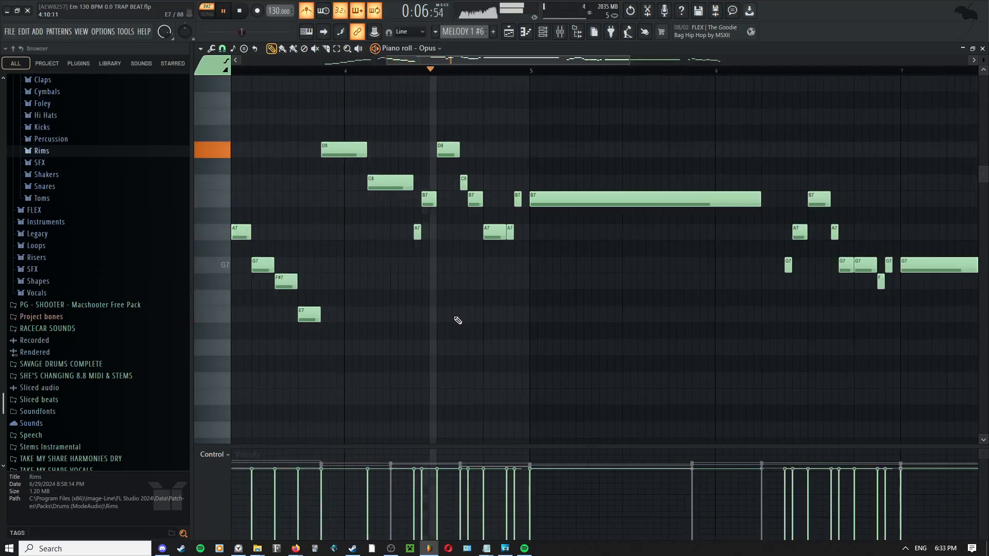
scroll(495, 329, down, 3)
scroll(500, 279, down, 4)
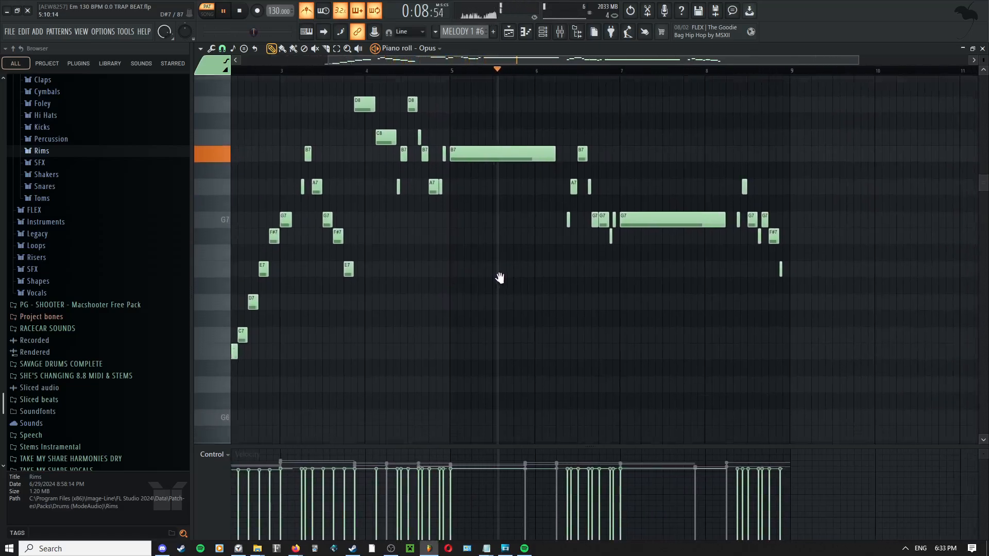
scroll(510, 273, up, 2)
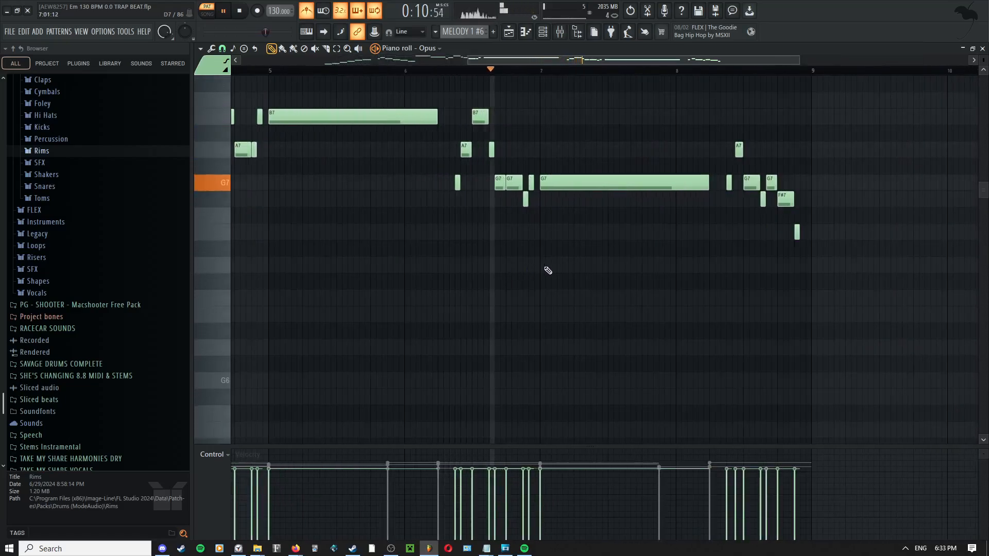
drag(618, 275, 501, 259)
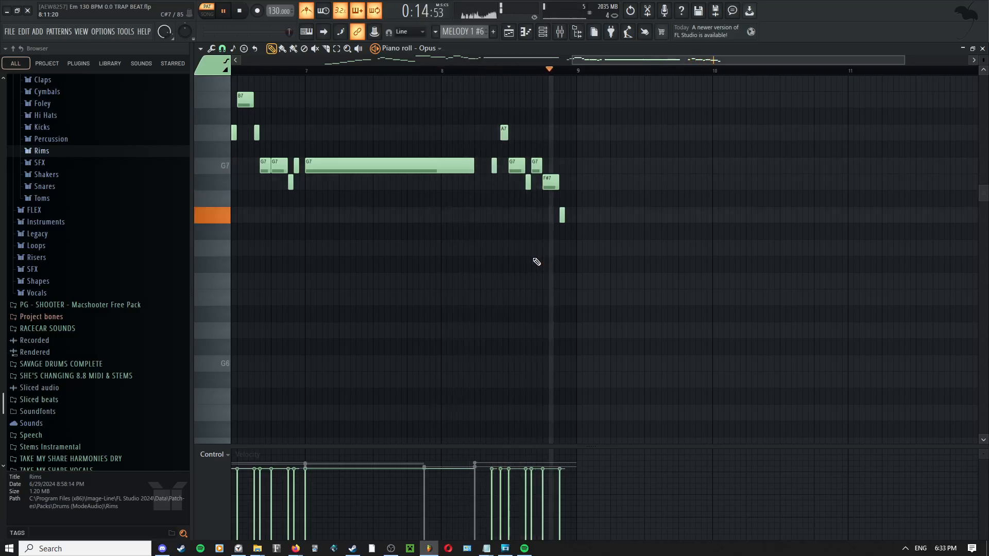
key(space)
- Open the MELODY 1 #6 pattern, cut its PIANO chord notes in the channel rack, and return to the playlist
click(508, 31)
scroll(562, 181, down, 3)
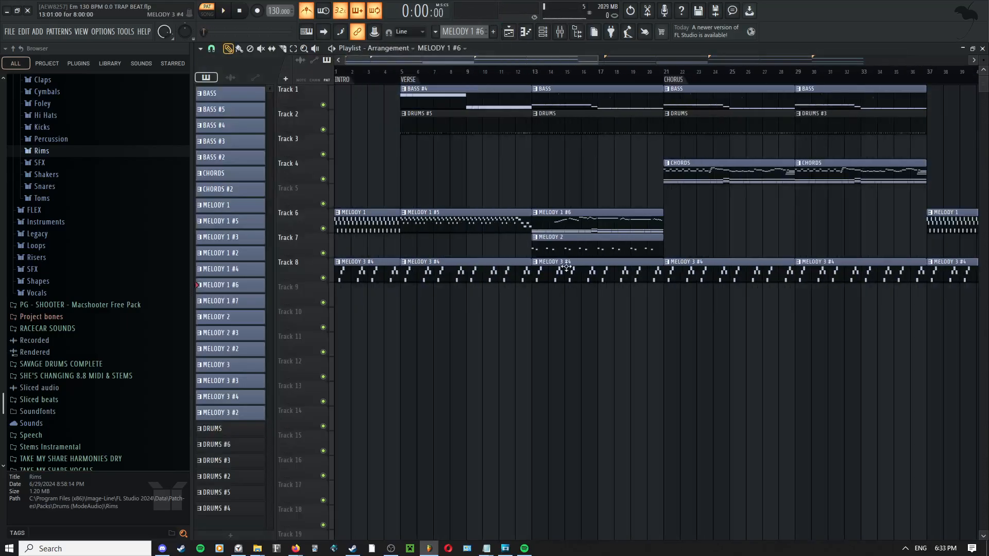
right_click(560, 179)
click(561, 227)
double_click(561, 228)
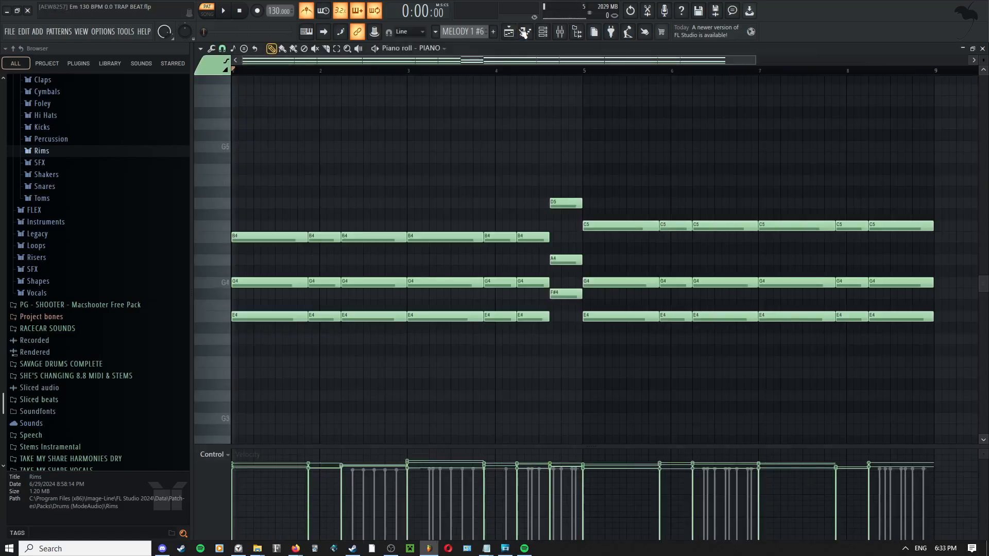
click(543, 31)
key(ctrl+x)
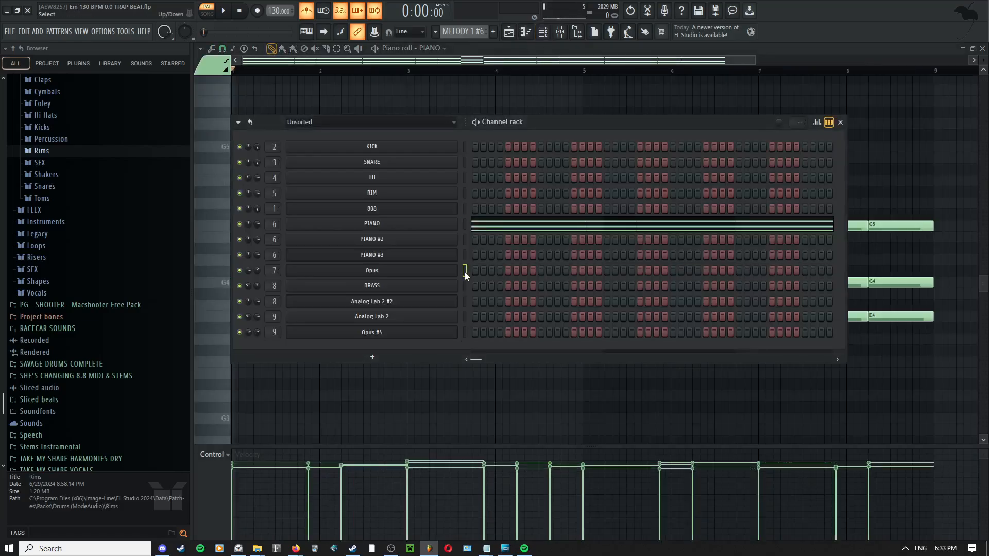
key(ctrl+z)
click(465, 225)
key(ctrl+x)
click(495, 32)
click(509, 32)
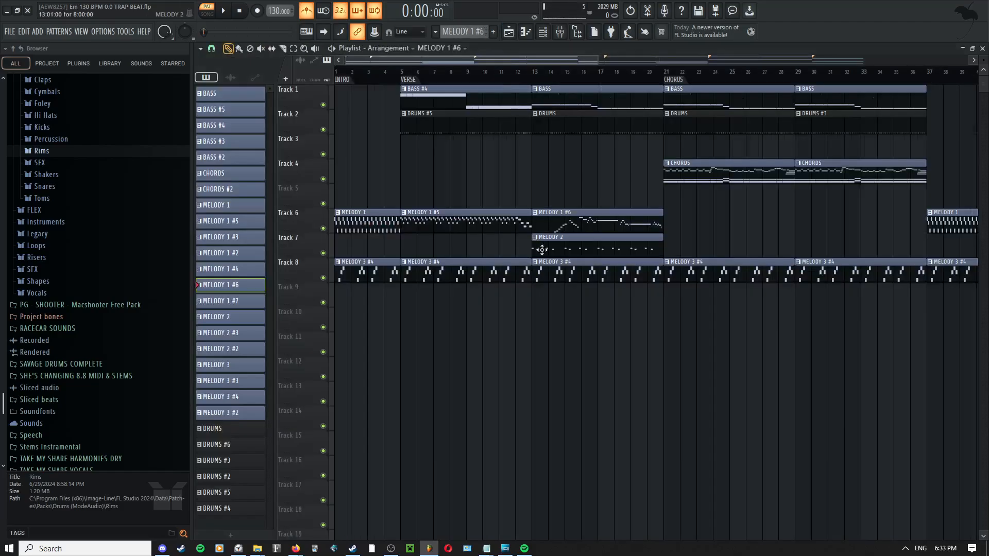
- Select the verse clips from bar 5 to bar 21 and move the time range eight bars later
scroll(541, 253, down, 2)
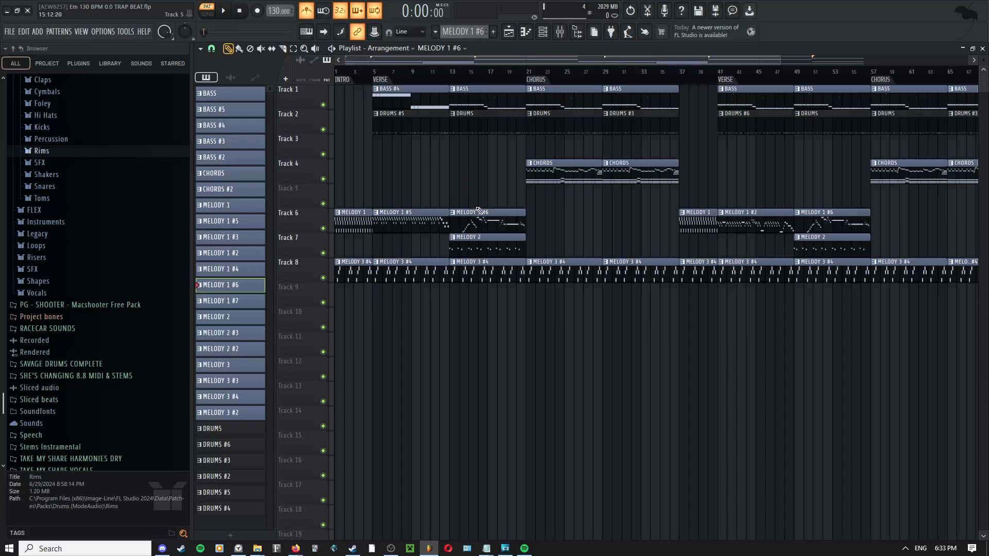
scroll(414, 185, up, 2)
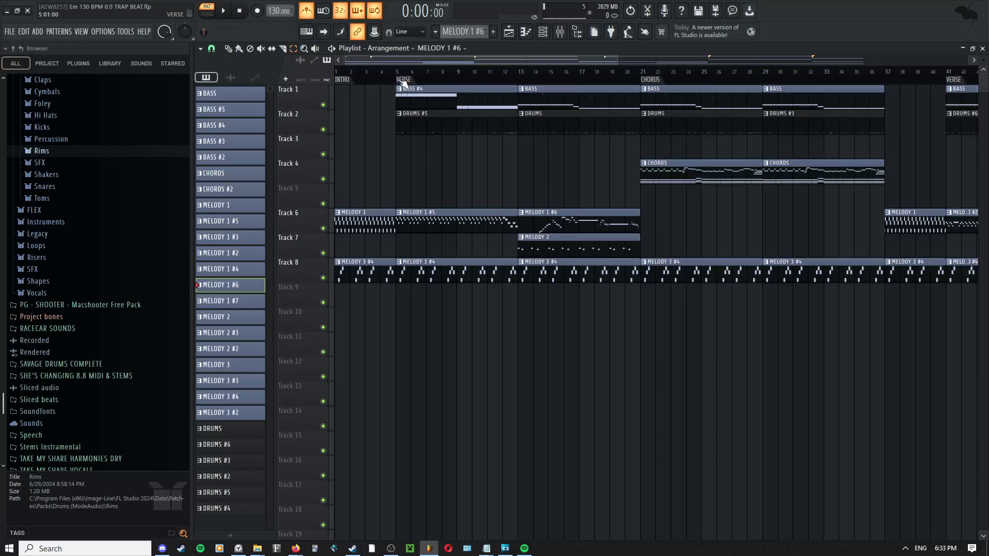
double_click(402, 81)
right_click(473, 150)
click(483, 169)
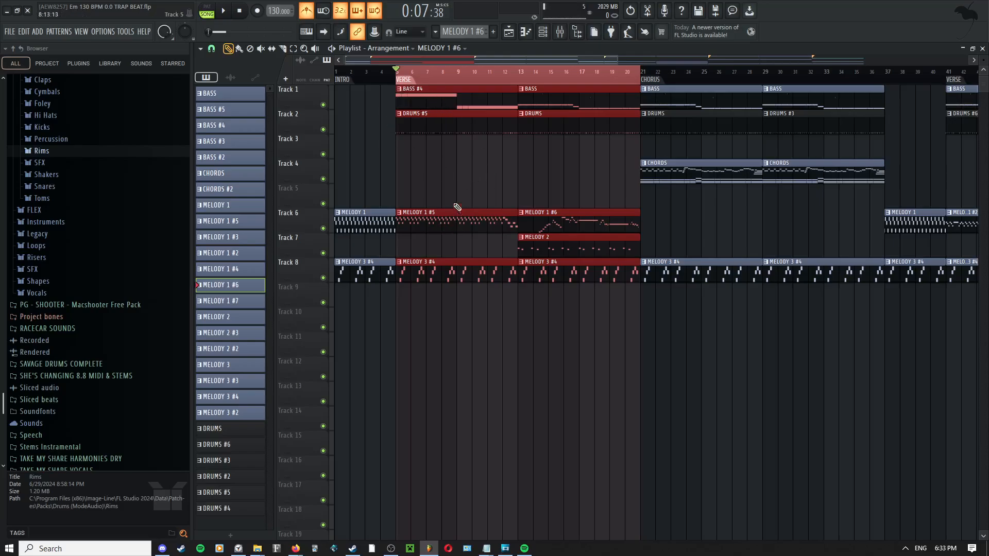
drag(429, 83, 547, 78)
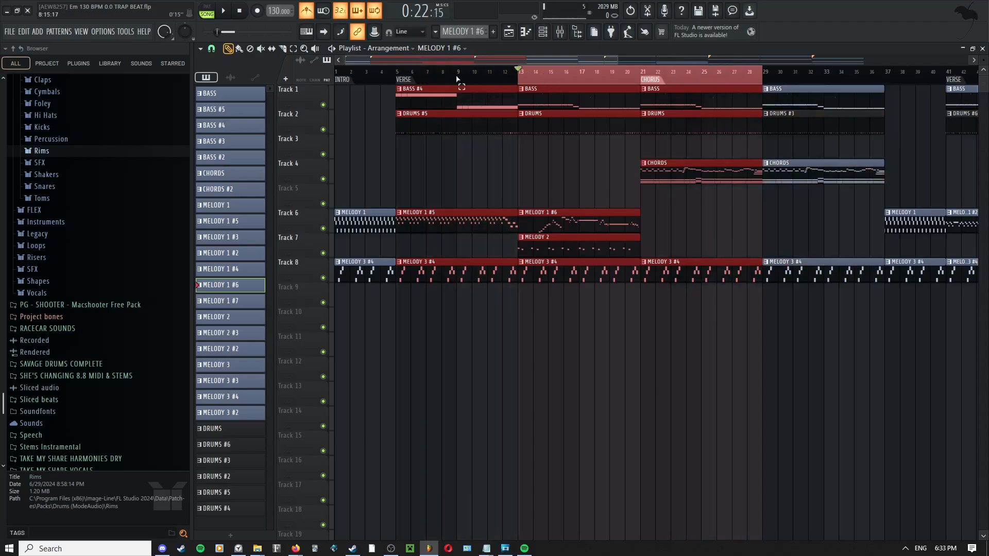
- Select only the first half of the verse, from bar 5 to bar 13, in the playlist
ctrl+double_click(408, 81)
drag(517, 85, 397, 95)
right_click(446, 182)
click(455, 199)
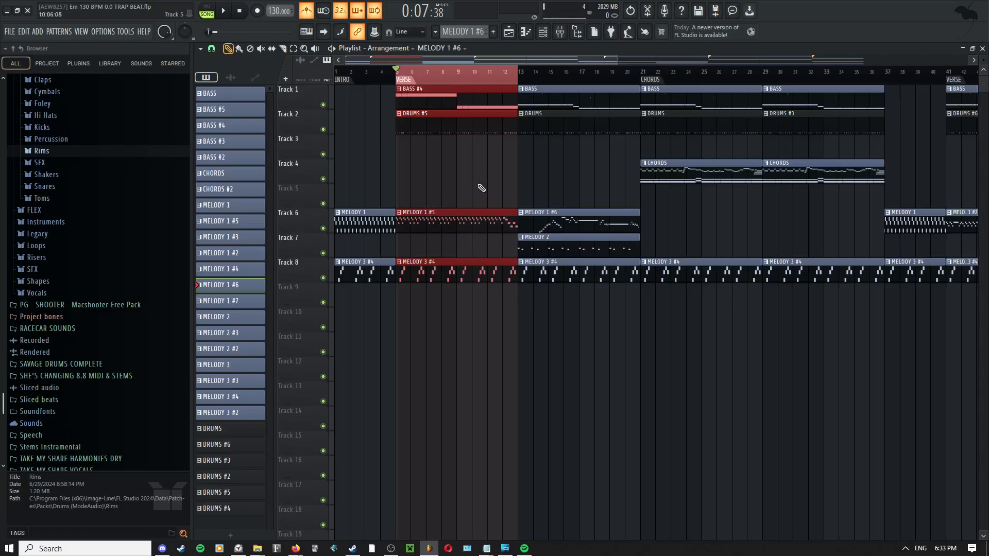
- Try duplicating the selected clips of the verse's first half onto bar 13
right_click(496, 180)
click(510, 199)
drag(450, 121, 570, 118)
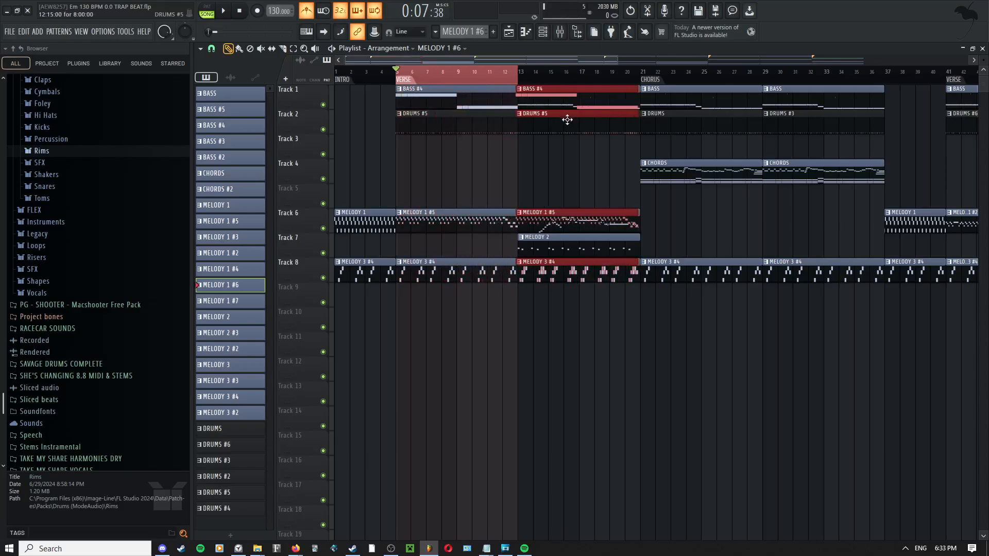
click(558, 116)
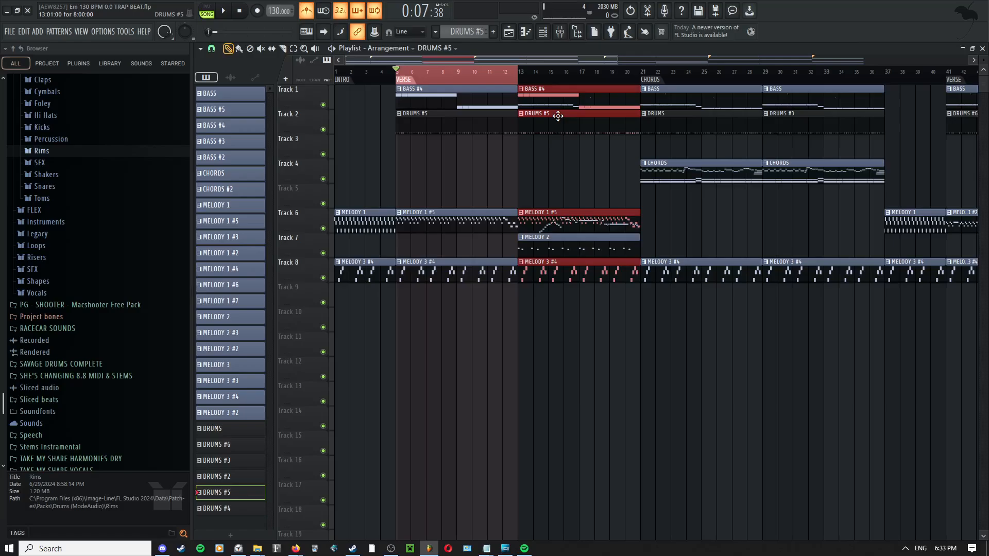
key(ctrl+z)
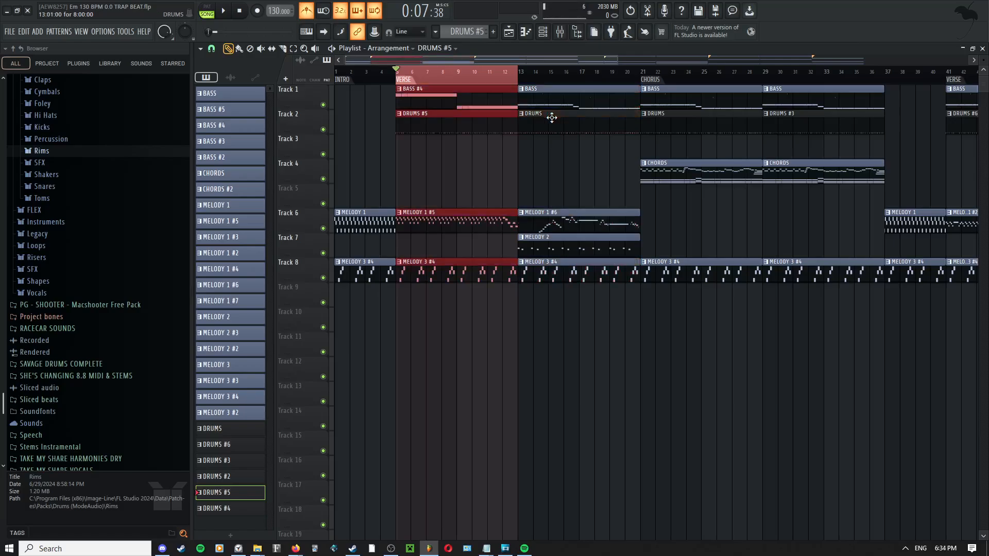
- Open the MELODY 2 clip at bar 13 in the piano roll and play the pattern on its own
right_click(534, 209)
click(532, 208)
drag(535, 190, 530, 188)
ctrl+scroll(522, 243, up, 4)
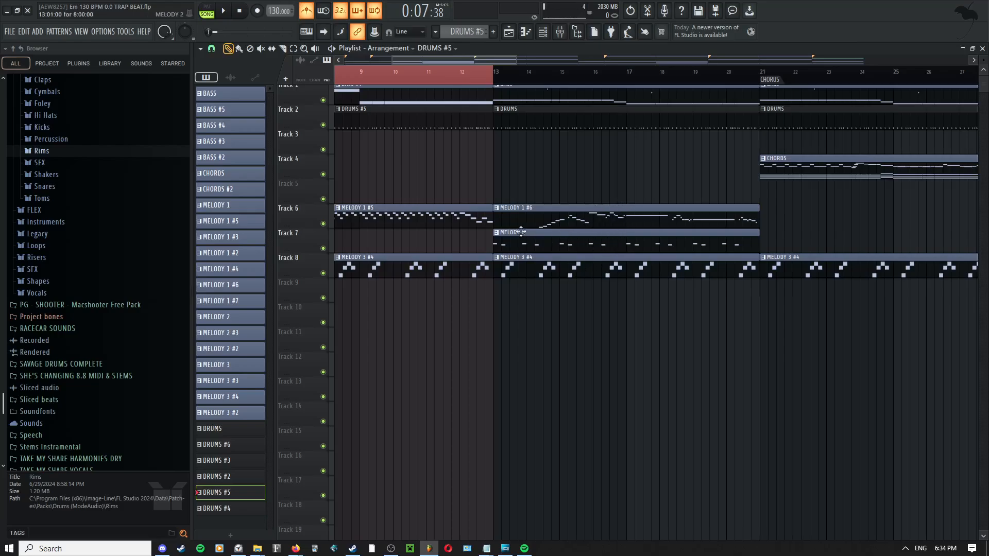
double_click(508, 244)
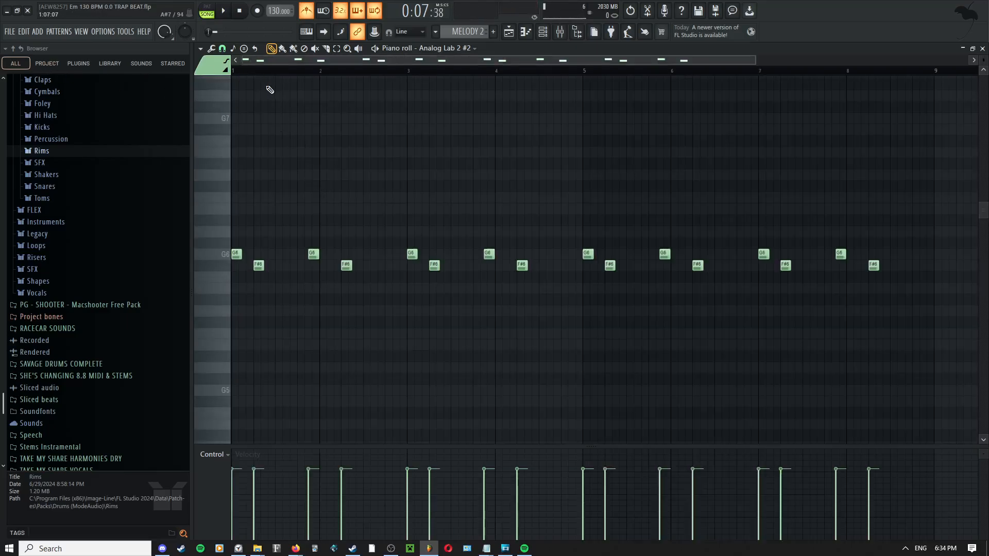
key(l)
key(space)
right_click(311, 179)
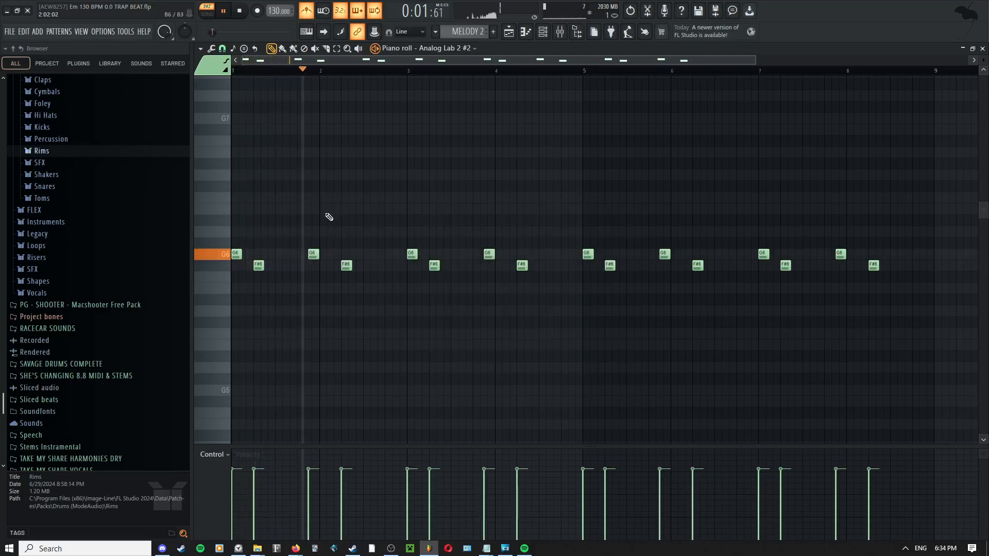
right_click(431, 219)
key(Escape)
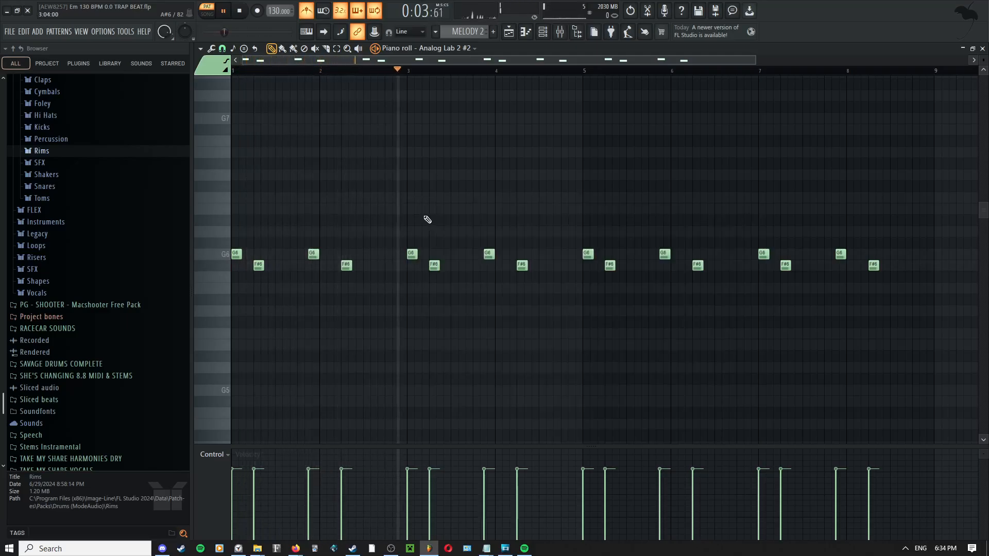
- Return to the playlist, stop playback, and audition the MELODY 1 #5 clip at the start of the verse
key(F5)
scroll(539, 186, down, 3)
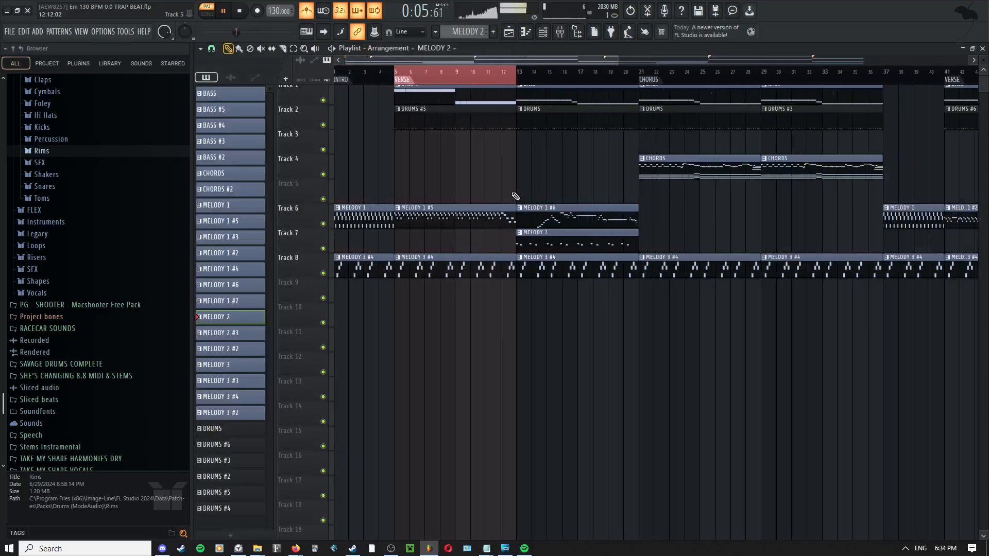
key(space)
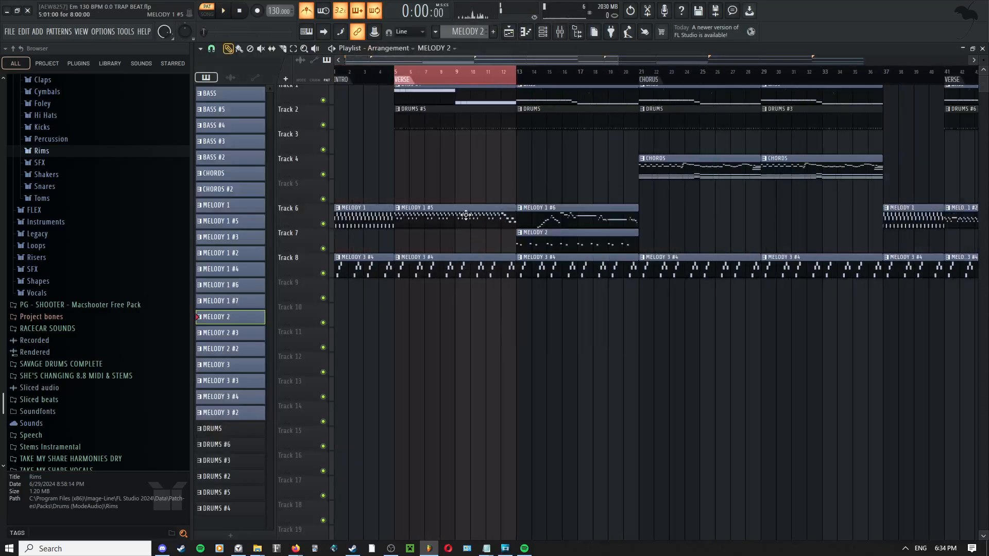
key(space)
click(400, 212)
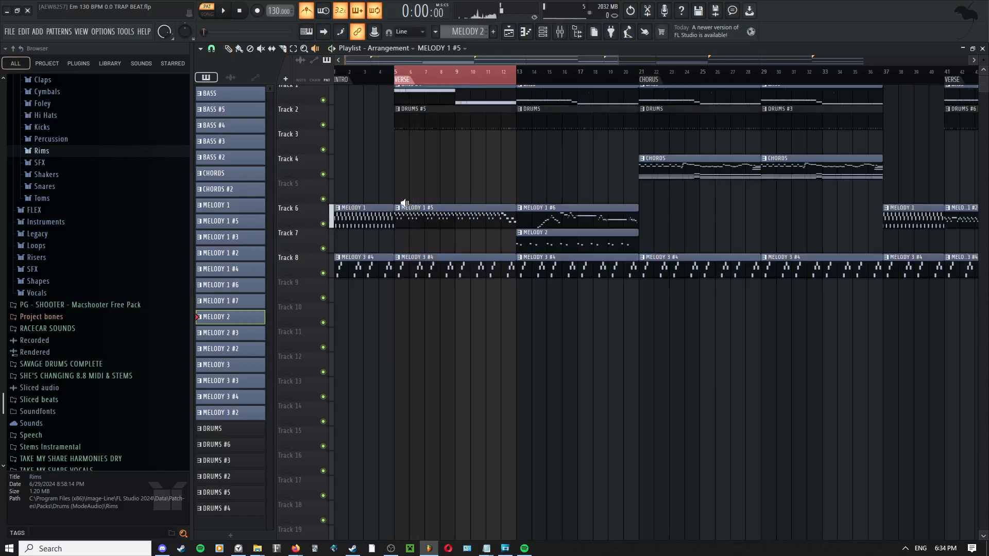
- Clear the playlist's time selection over the first verse, with song mode active and the playhead at bar 1
right_click(443, 158)
click(455, 174)
scroll(423, 172, down, 3)
scroll(441, 172, down, 1)
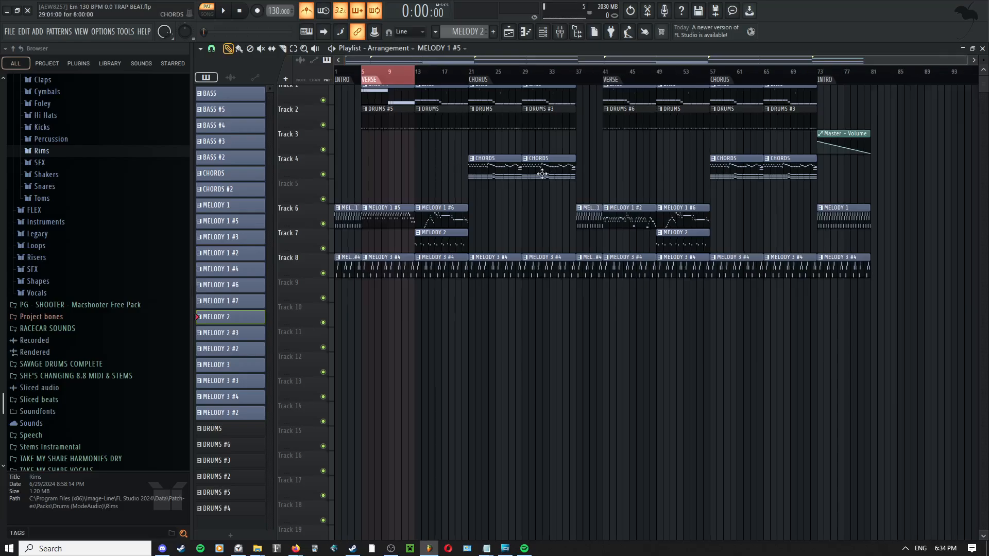
scroll(542, 173, down, 3)
scroll(542, 174, up, 4)
drag(548, 150, 663, 223)
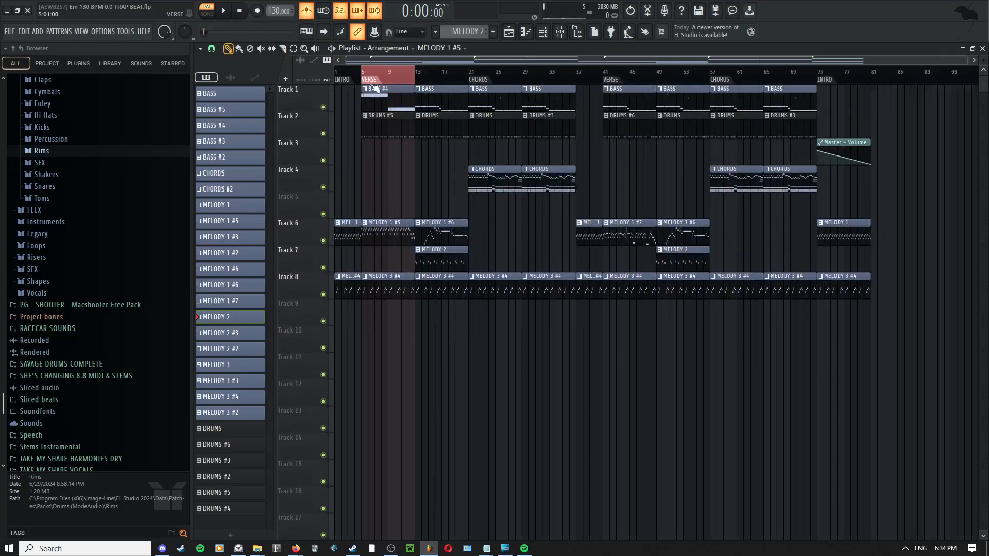
double_click(383, 73)
drag(382, 72, 258, 71)
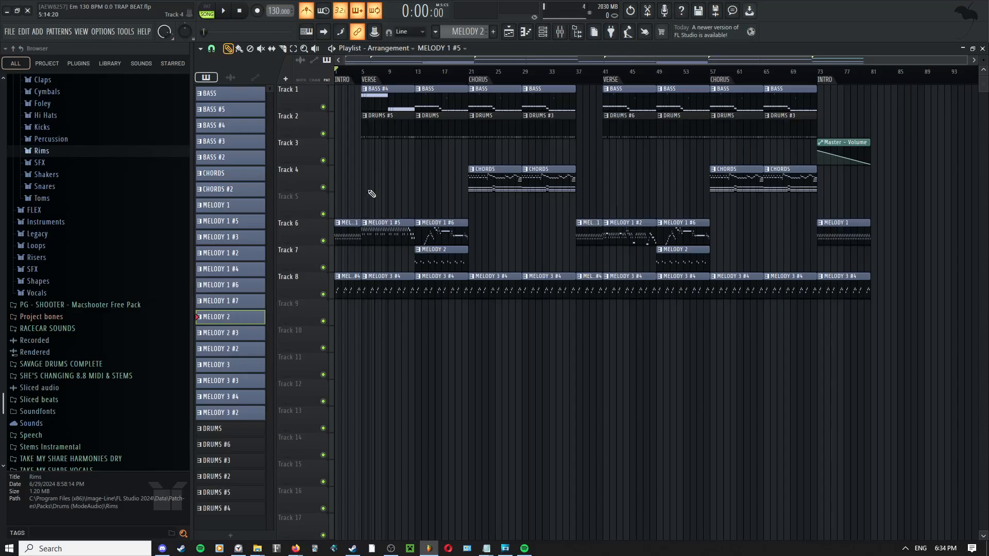
- Examine the layout of the intro and first verse clips in the playlist
scroll(515, 199, up, 4)
right_click(472, 199)
click(472, 200)
scroll(466, 202, up, 3)
drag(465, 202, 558, 209)
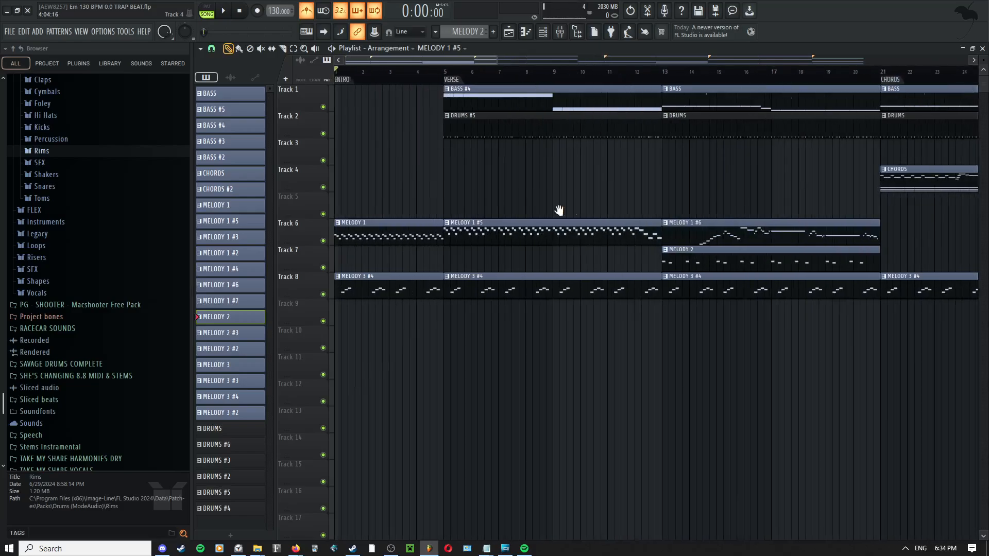
right_click(496, 203)
click(496, 203)
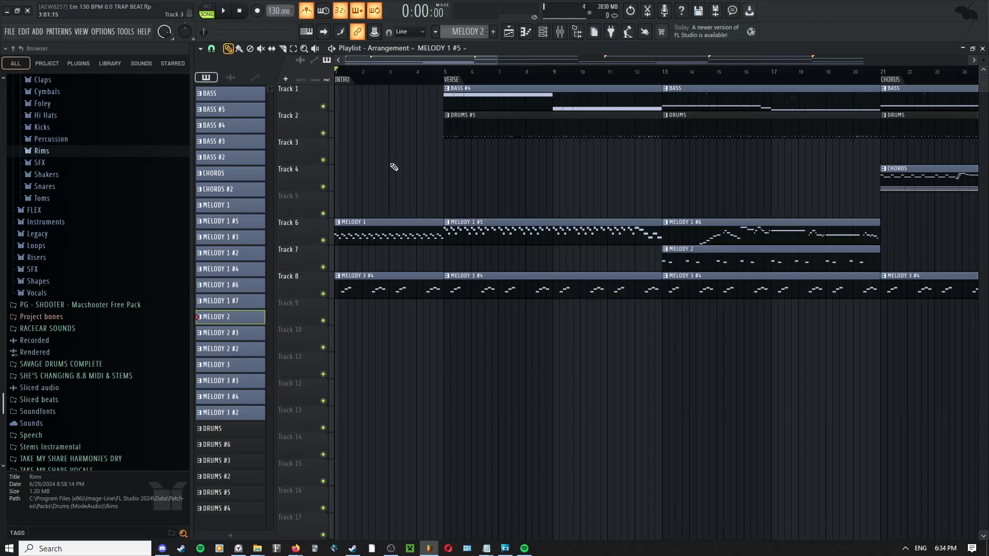
scroll(388, 161, up, 3)
drag(389, 161, 492, 174)
right_click(385, 157)
click(400, 176)
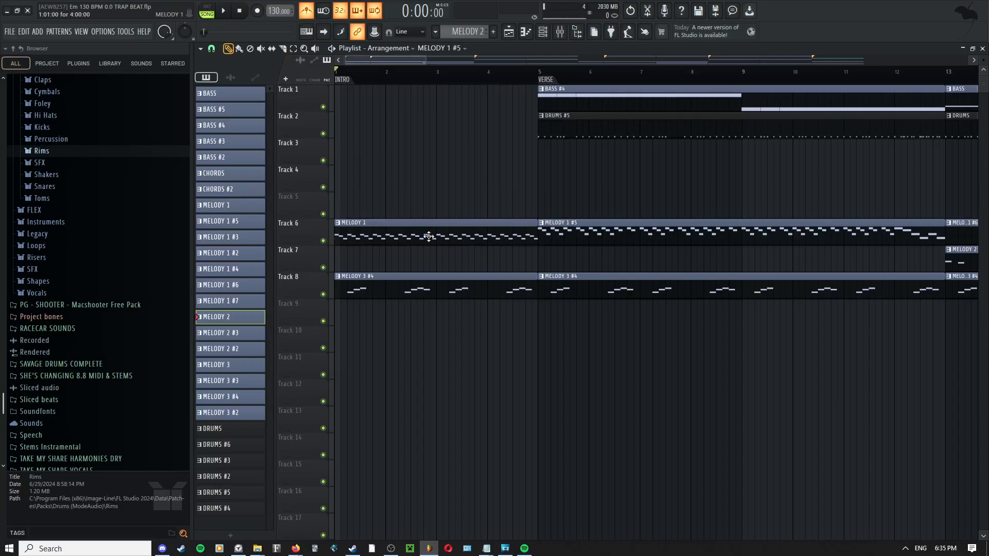
scroll(479, 211, down, 3)
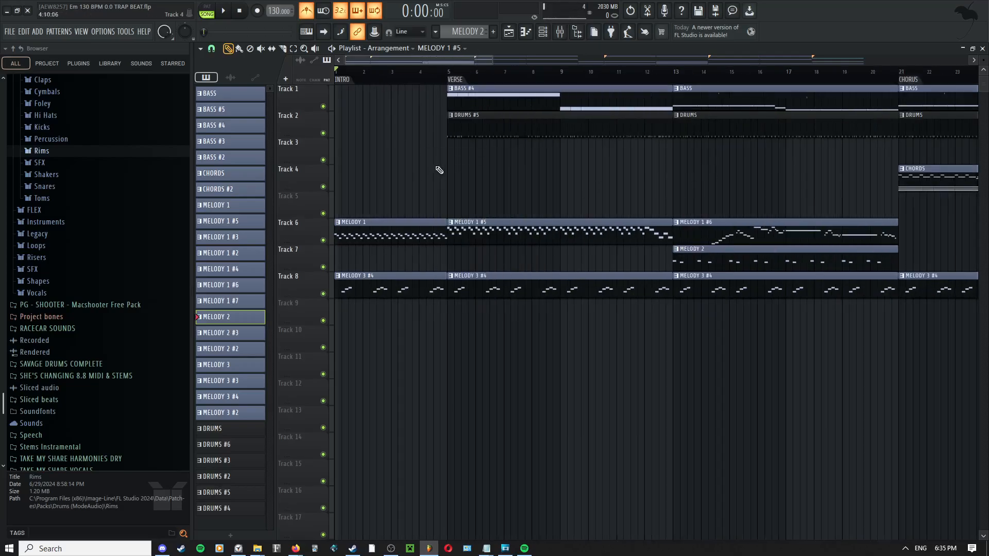
- Play the arrangement from bar 1 through the intro into the verse
key(space)
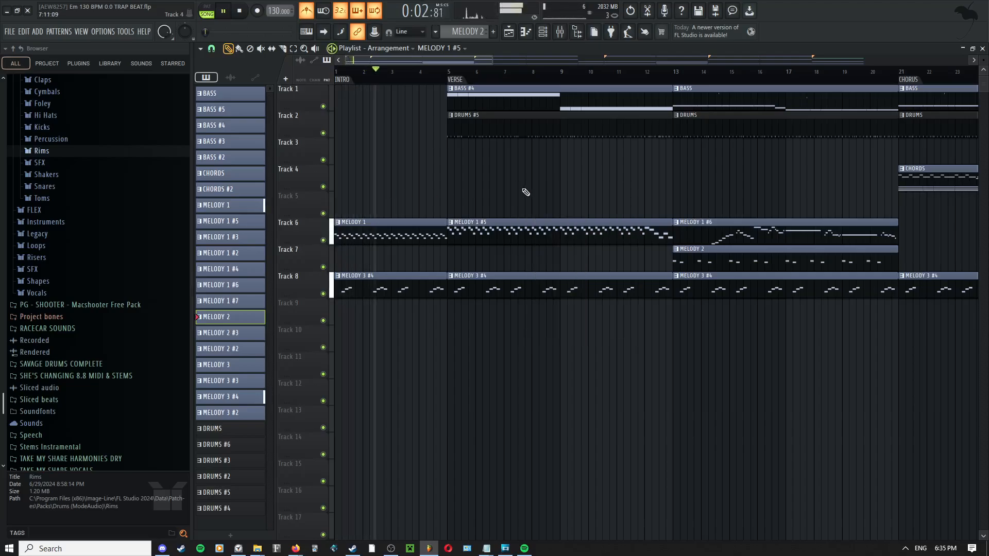
scroll(526, 194, down, 2)
middle_click(459, 181)
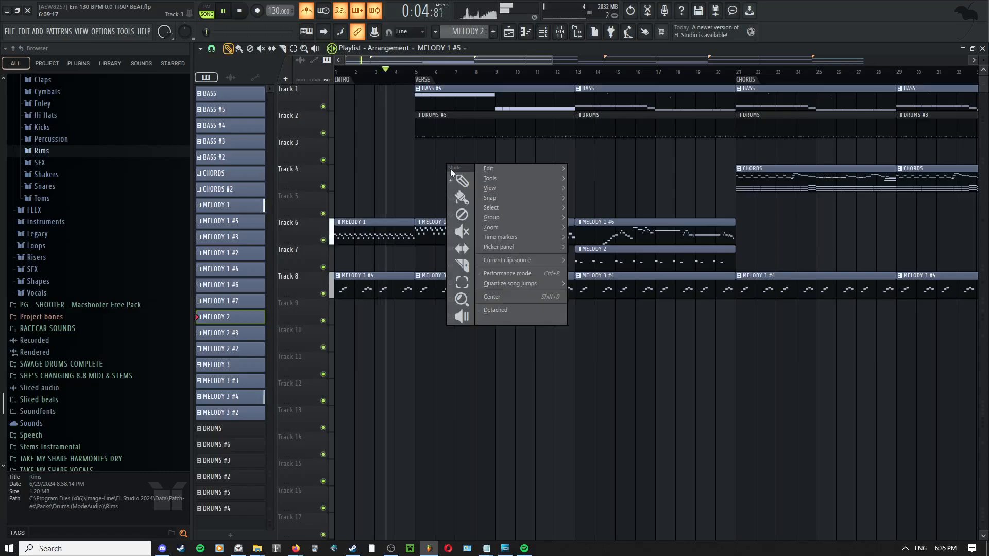
click(455, 177)
middle_click(444, 182)
click(444, 182)
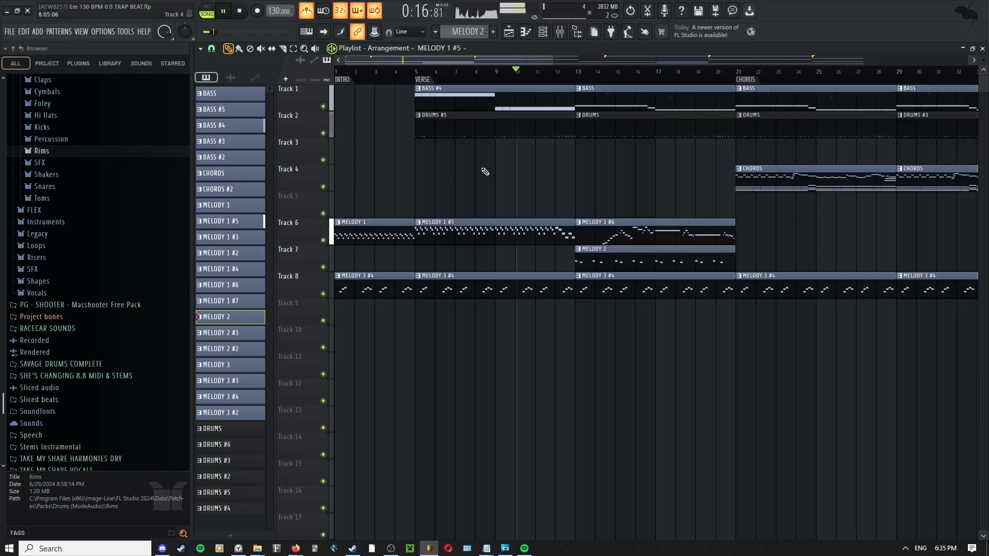
- Listen through the first verse while examining the MELODY 1 #6 and MELODY 2 clips that enter at bar 13
scroll(488, 202, down, 2)
right_click(502, 159)
click(509, 166)
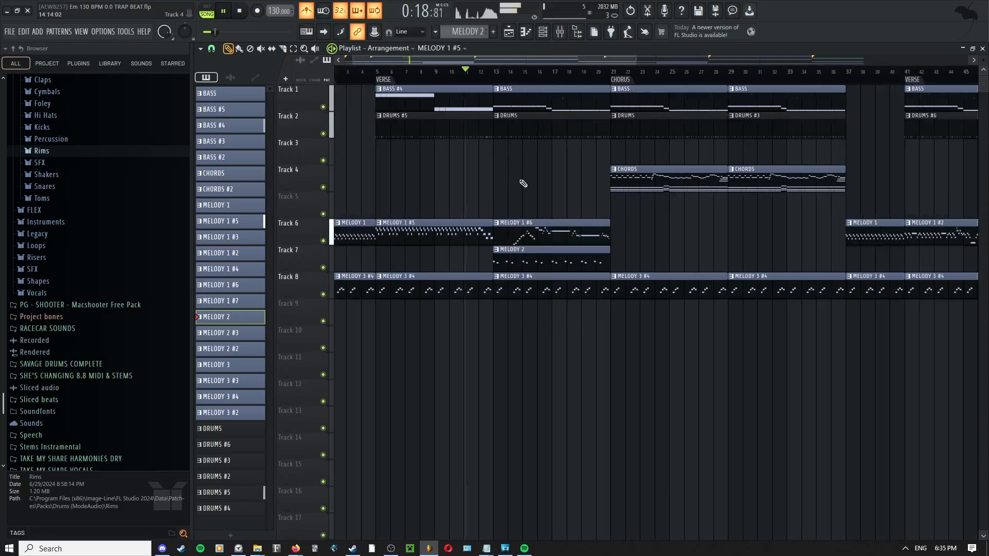
scroll(510, 155, up, 3)
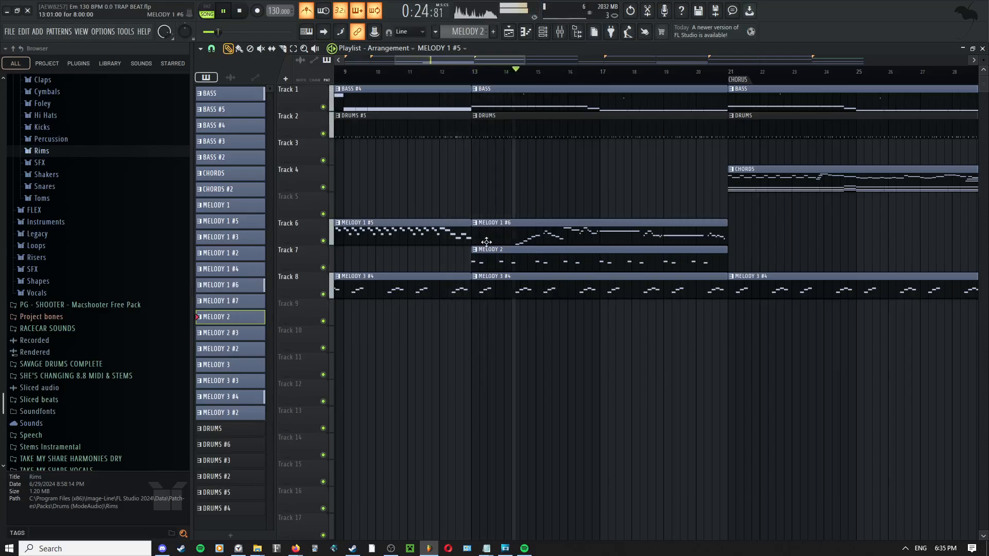
scroll(586, 168, down, 3)
middle_click(586, 168)
click(590, 160)
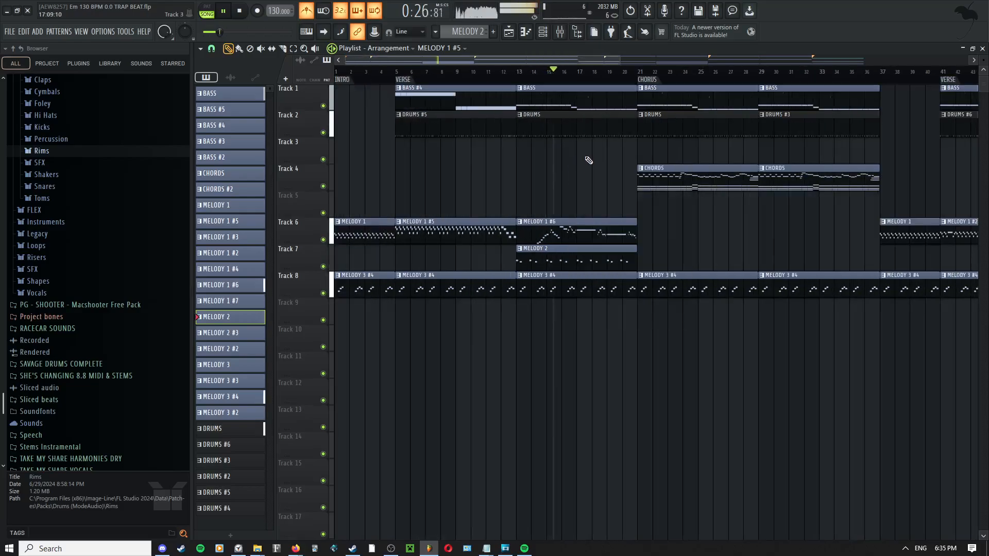
drag(592, 163, 518, 179)
scroll(517, 179, down, 2)
middle_click(536, 213)
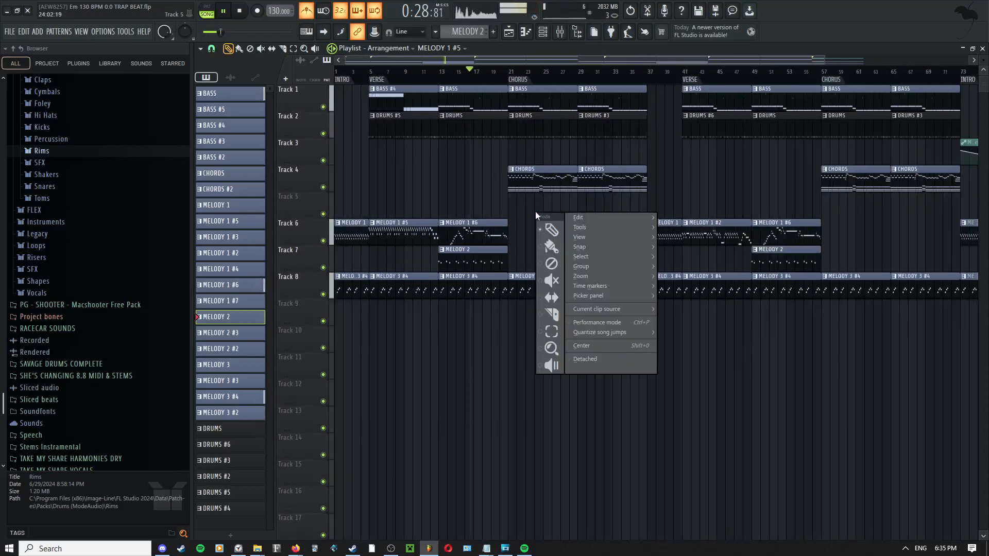
click(536, 232)
scroll(537, 238, up, 2)
scroll(536, 239, down, 1)
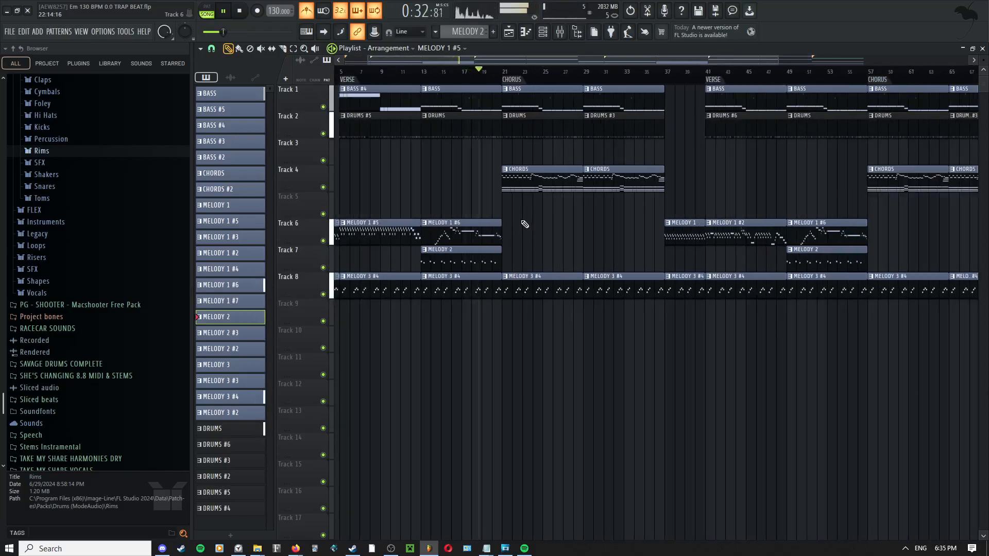
- Listen to the transition into the first chorus at bar 21, and stop playback once the CHORDS clip has been heard
middle_click(546, 207)
click(553, 216)
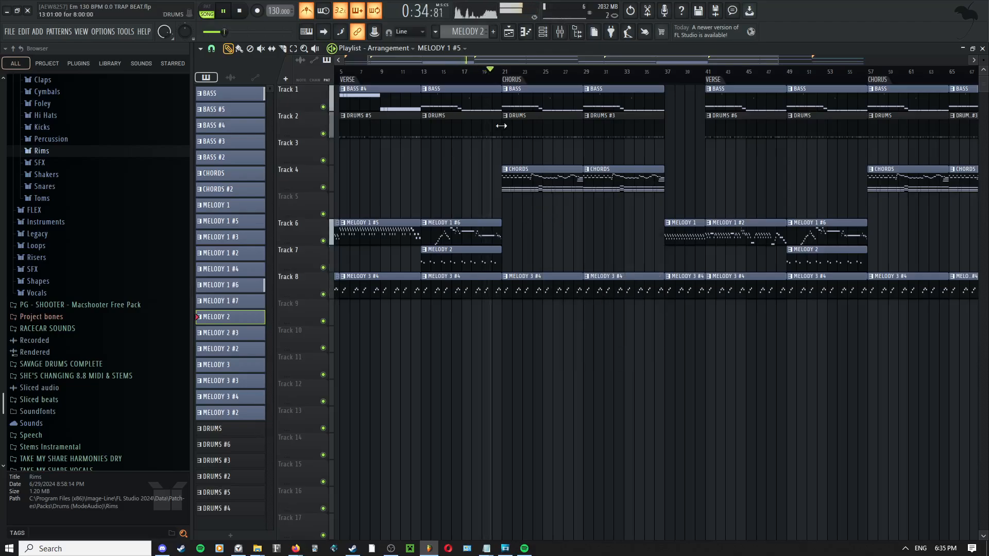
scroll(574, 209, up, 1)
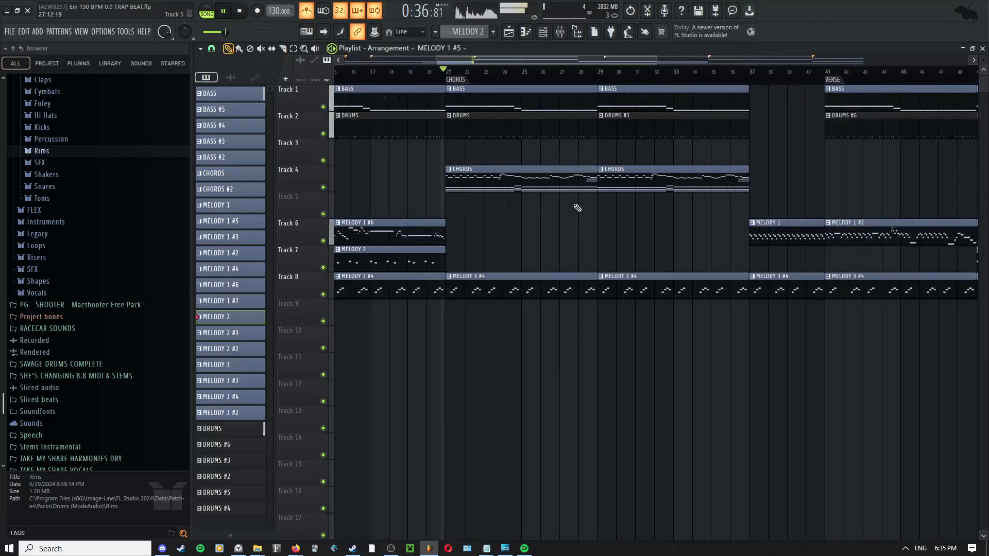
middle_click(548, 138)
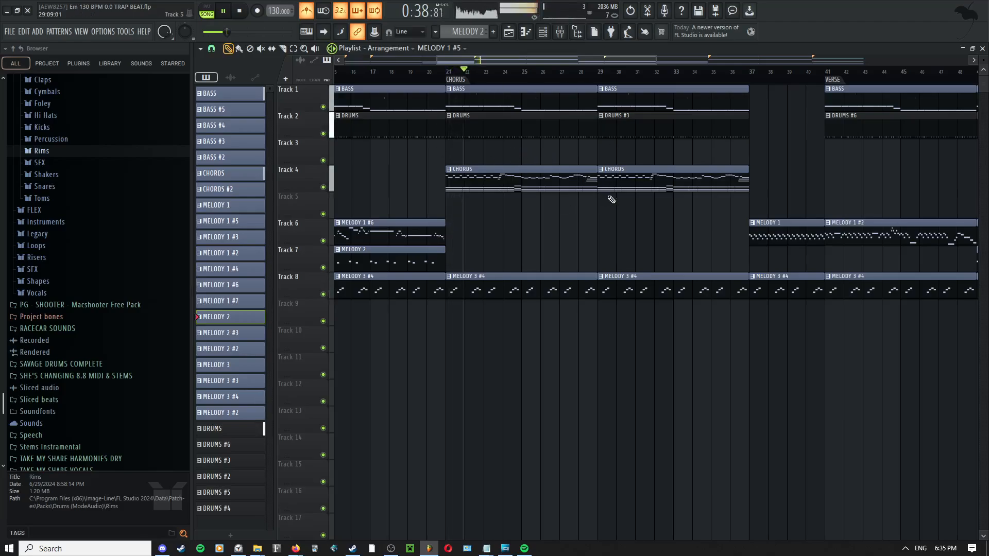
drag(595, 227, 506, 239)
key(space)
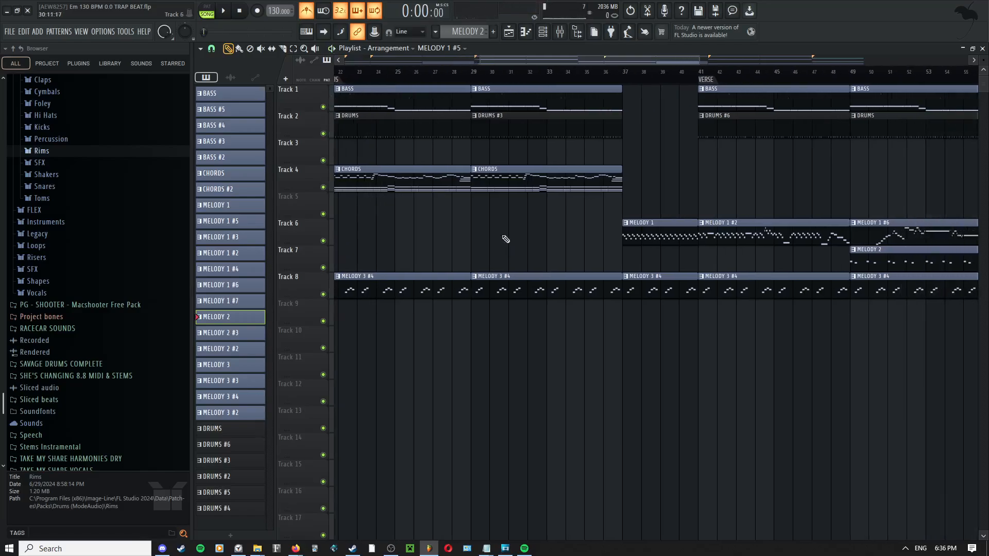
- Play the first chorus from bar 27 through the DRUMS #3 clip at bar 29 to the break at bar 37, and stop
key(space)
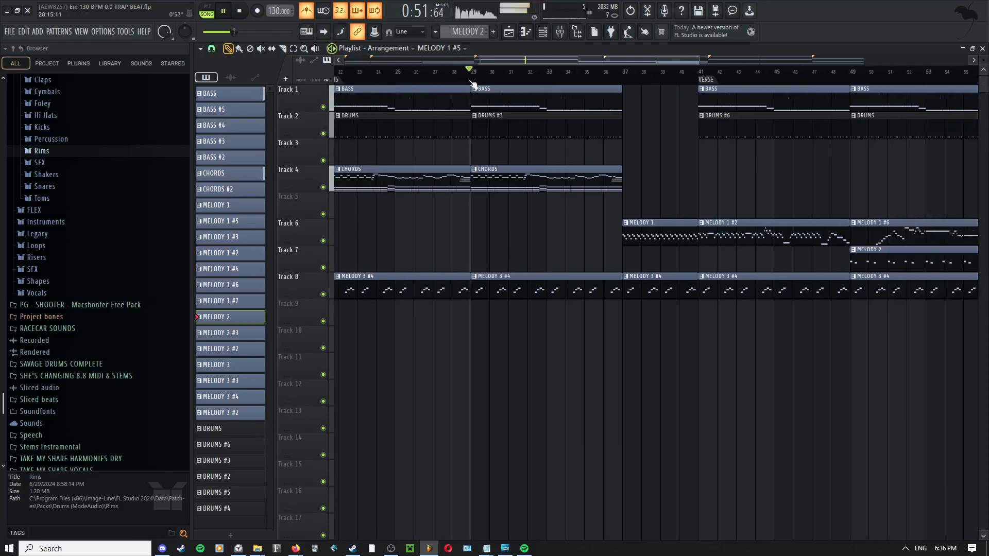
key(space)
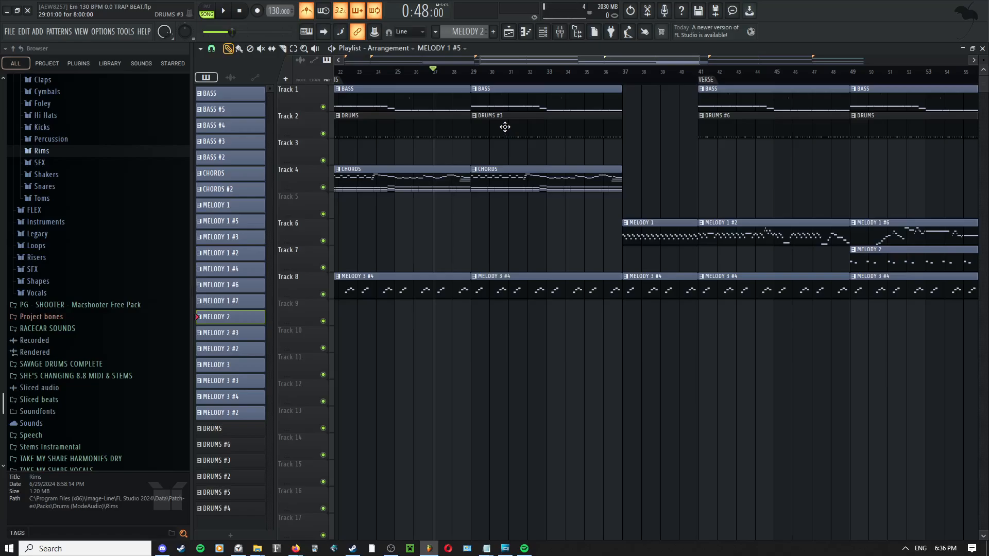
key(space)
scroll(505, 127, down, 2)
right_click(511, 158)
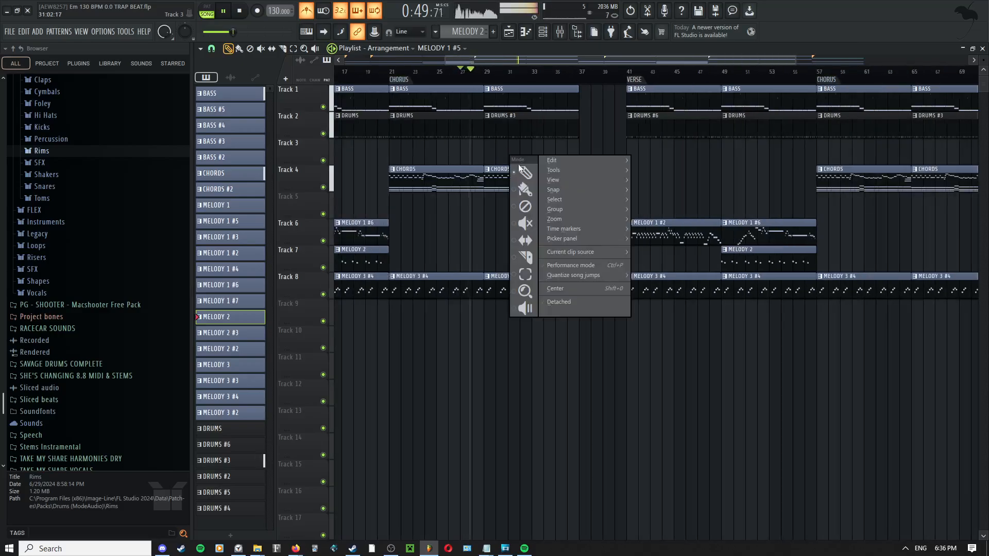
click(519, 167)
scroll(510, 170, up, 2)
right_click(487, 150)
click(499, 159)
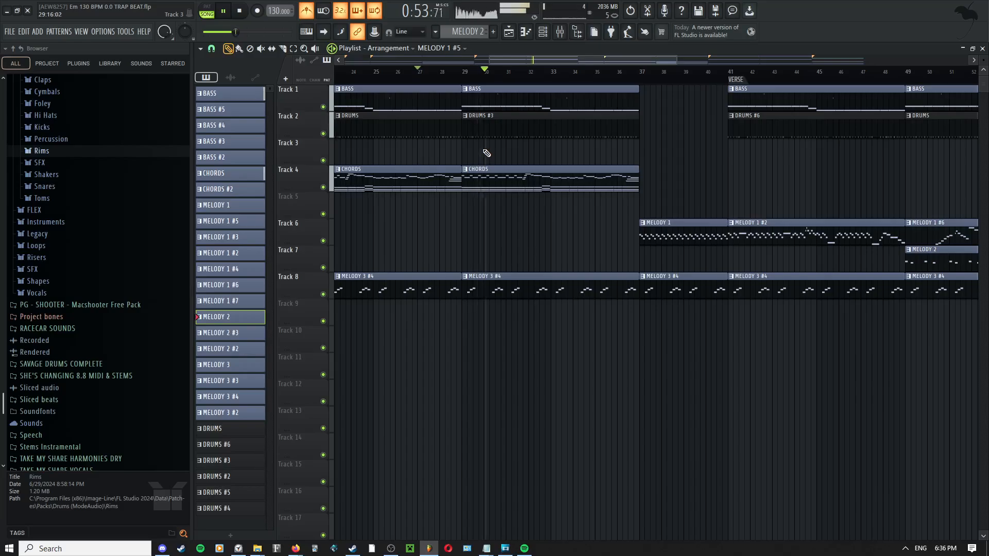
scroll(570, 155, down, 1)
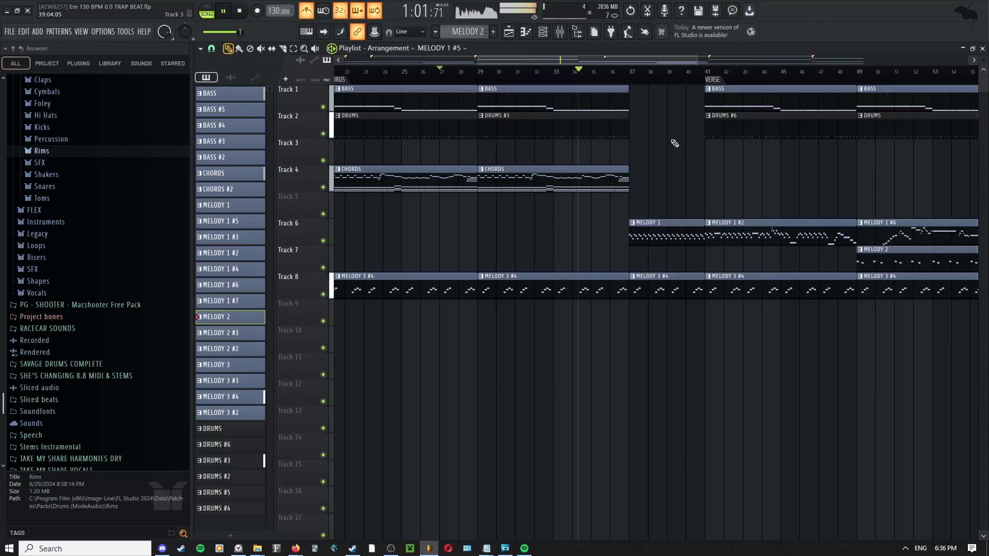
scroll(675, 143, down, 3)
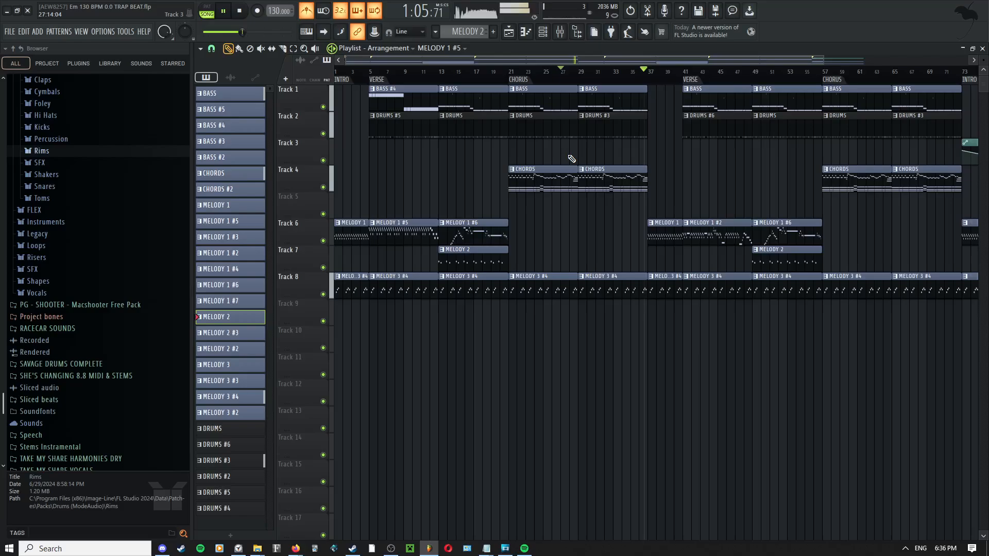
key(space)
- Copy the first intro, verse and chorus clips from bars 1 to 36 onto tracks 9 to 16, starting at bar 37
scroll(587, 163, down, 2)
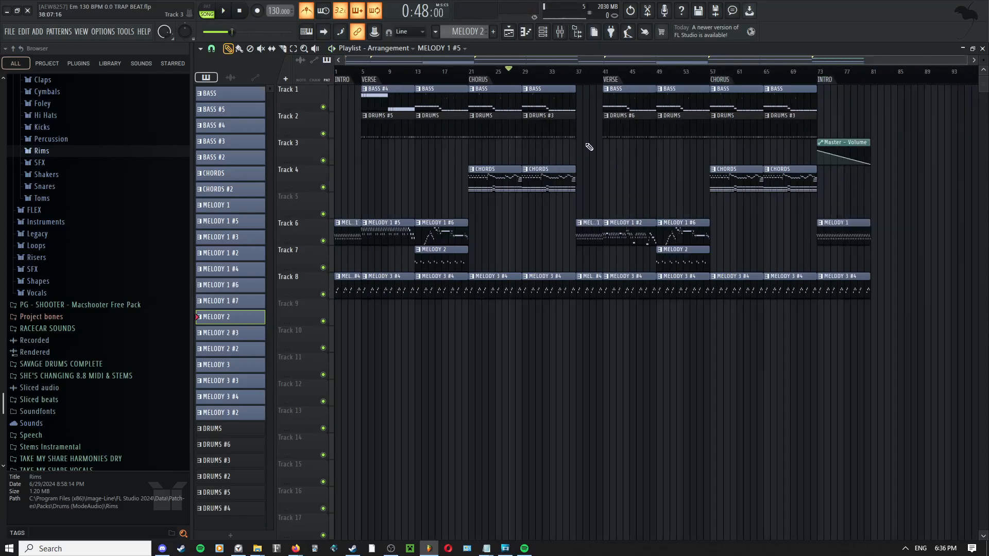
scroll(572, 145, up, 1)
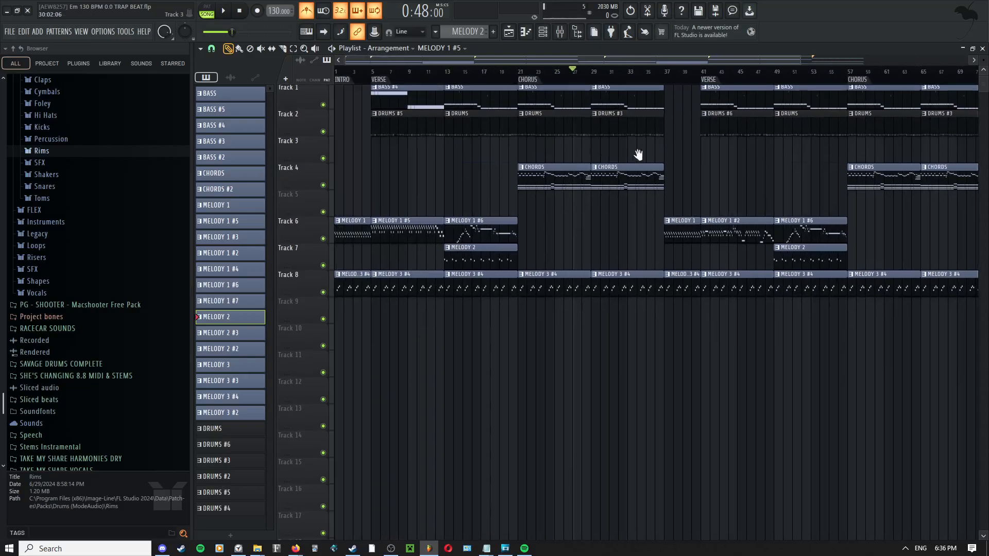
scroll(619, 150, down, 3)
scroll(531, 149, down, 2)
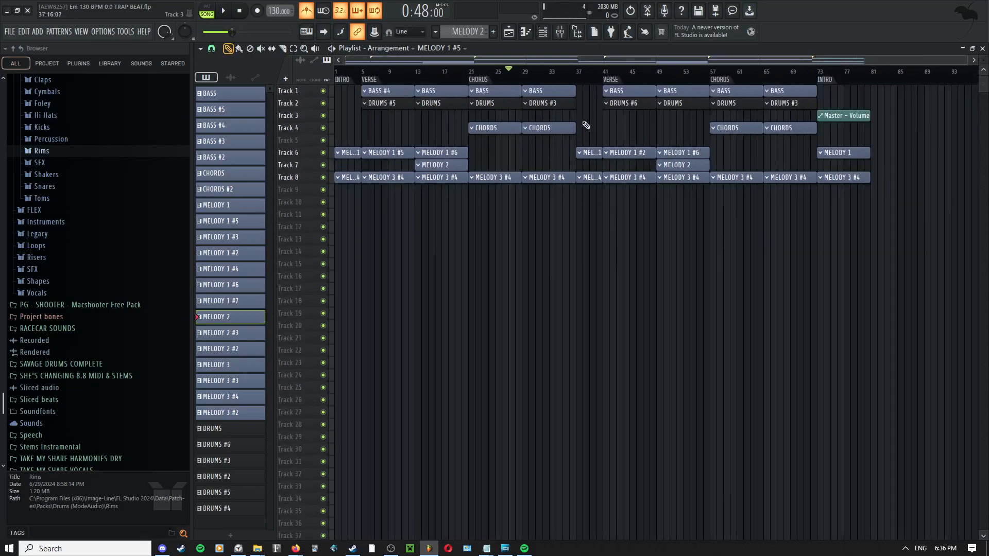
scroll(552, 153, up, 4)
drag(562, 122, 45, 479)
right_click(336, 300)
click(351, 315)
drag(386, 315, 384, 266)
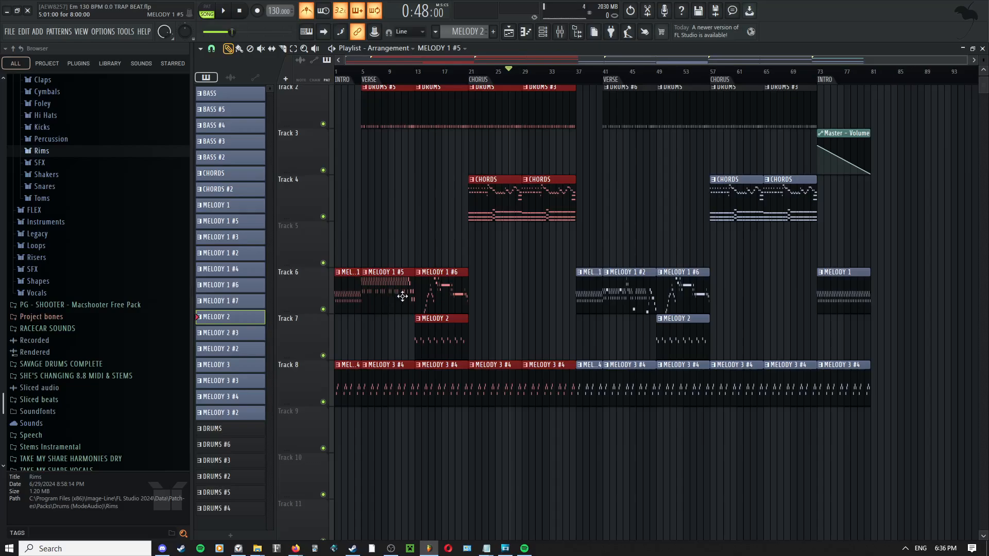
drag(395, 294, 642, 533)
- Compare the second intro, verse and chorus clips on tracks 1 to 8 with the copied section on tracks 9 to 16
scroll(597, 360, down, 5)
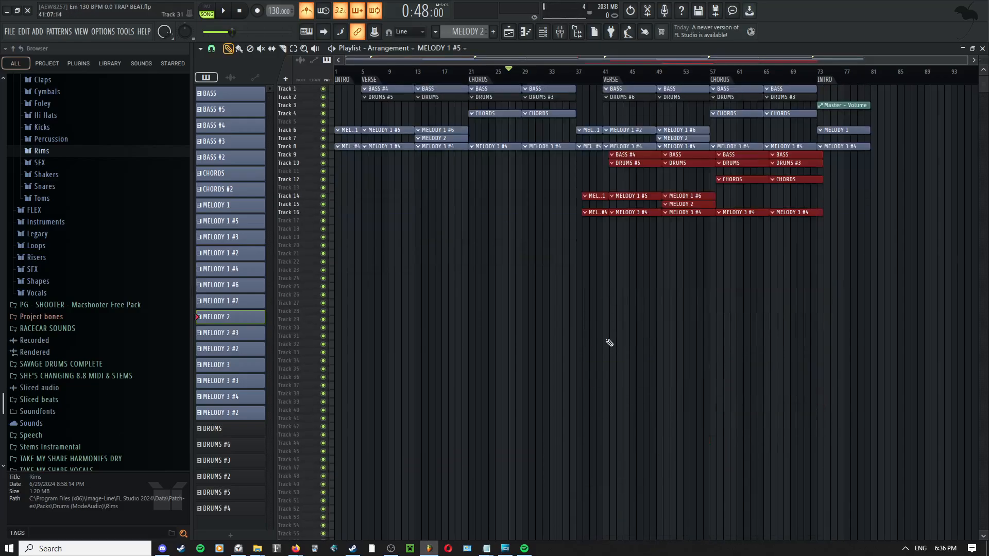
scroll(576, 237, up, 5)
drag(499, 196, 492, 198)
scroll(508, 206, up, 5)
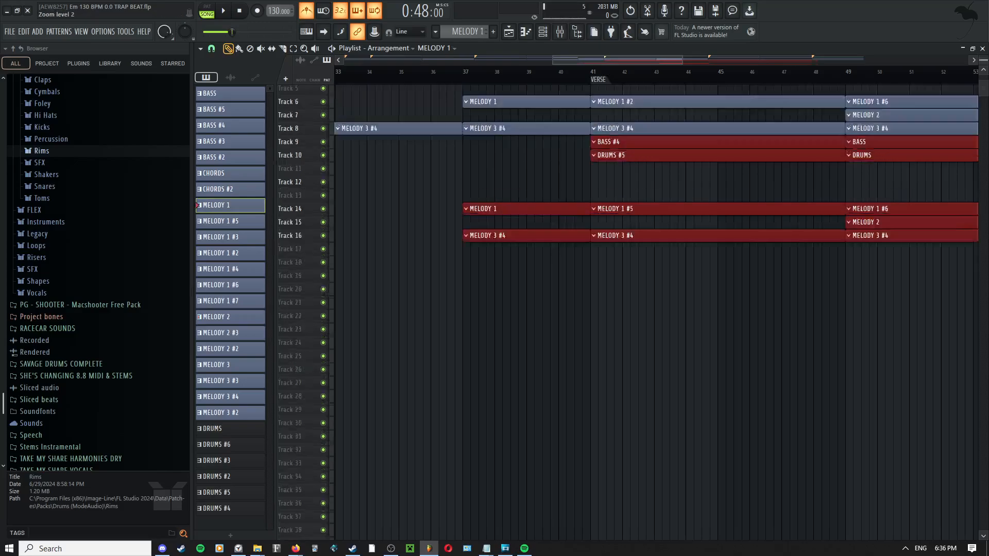
drag(550, 272, 537, 432)
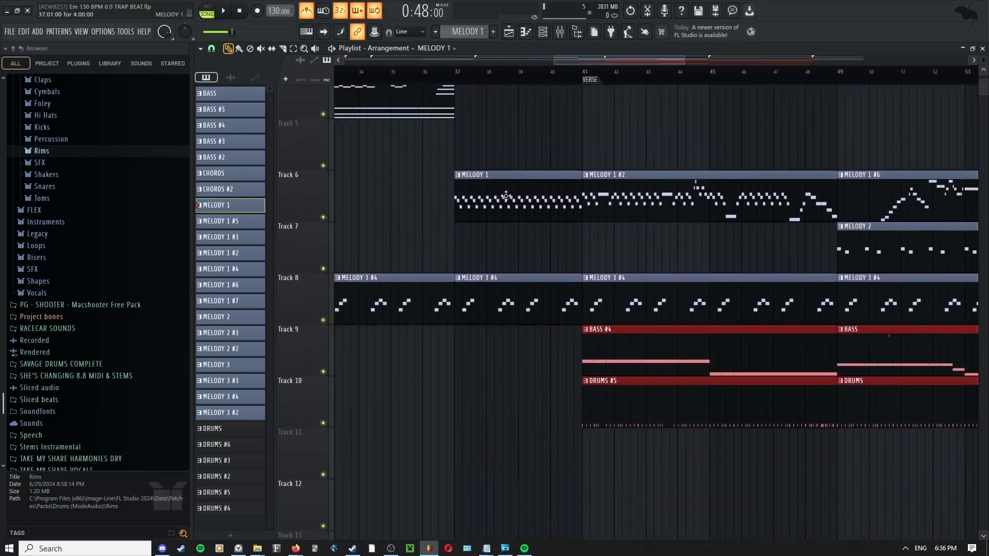
drag(525, 166, 523, 296)
scroll(525, 295, down, 3)
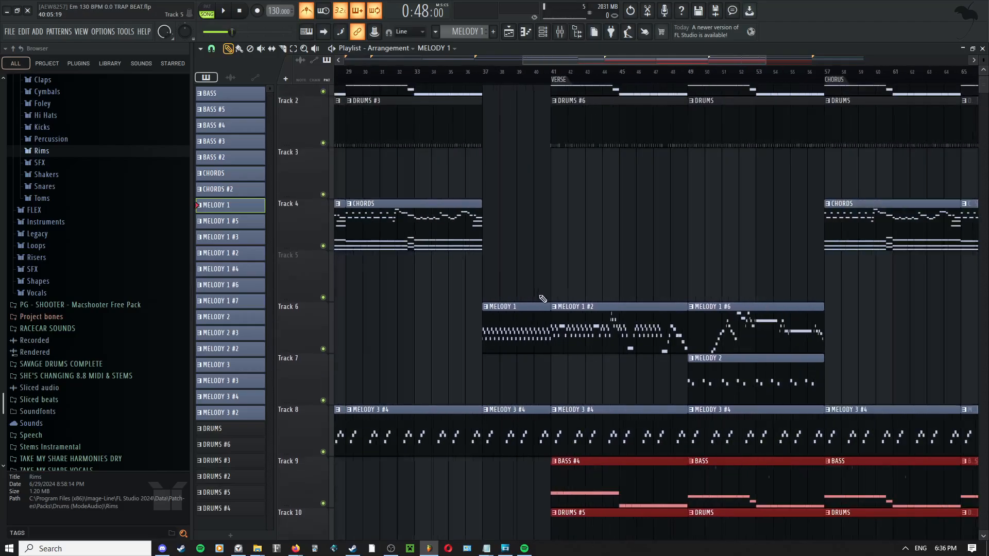
drag(576, 278, 558, 320)
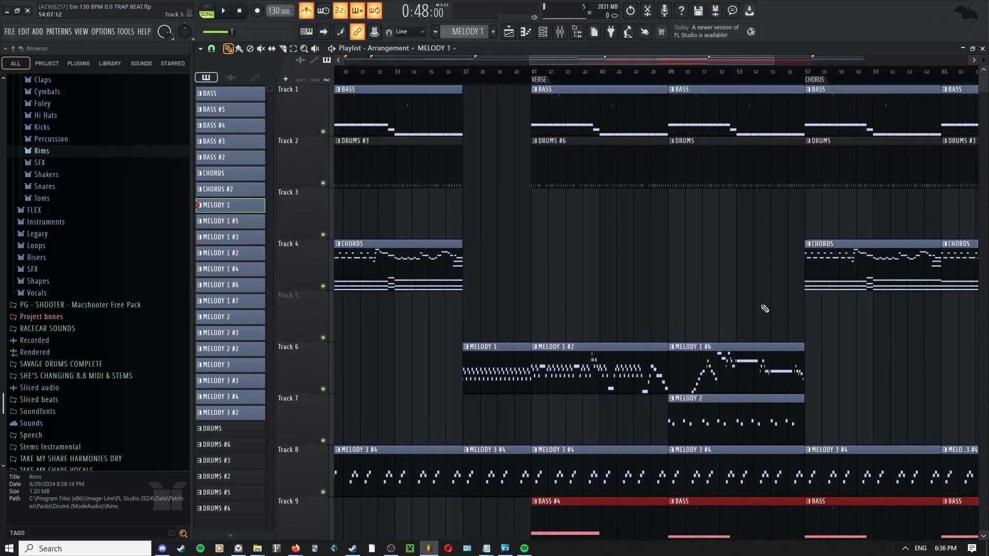
drag(719, 274, 458, 305)
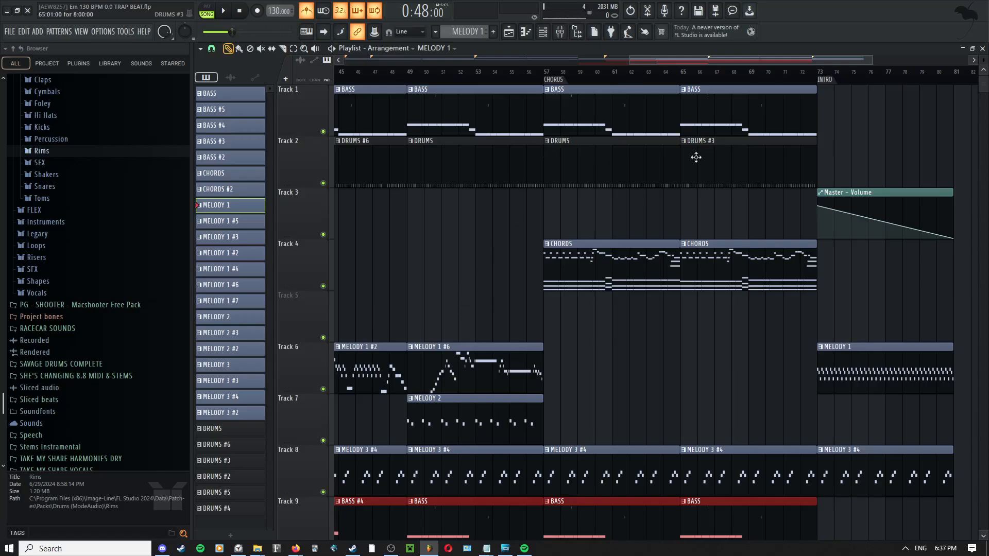
drag(492, 228, 617, 169)
scroll(598, 201, down, 4)
scroll(572, 232, down, 5)
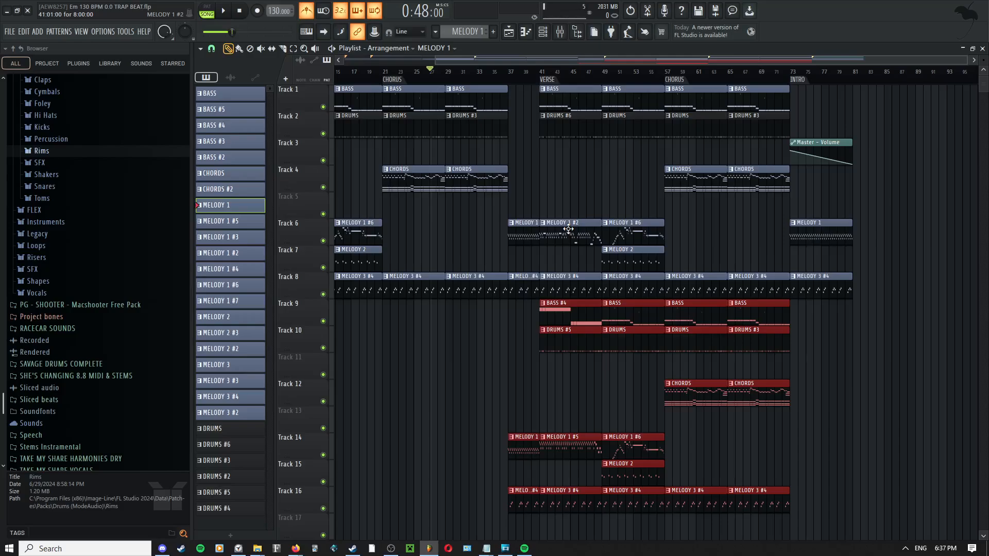
- Delete the selected copied clips from tracks 9 to 16
scroll(569, 229, up, 3)
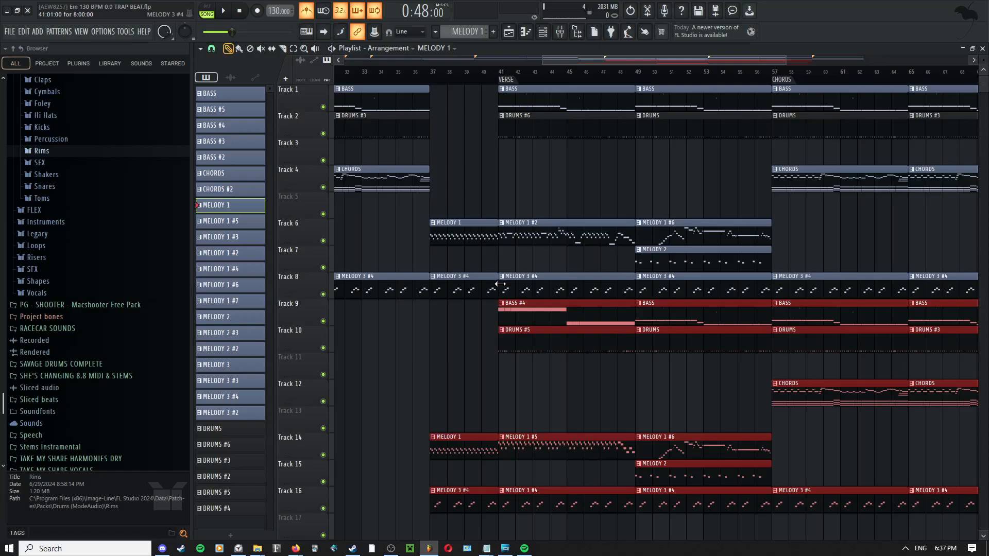
scroll(624, 376, down, 2)
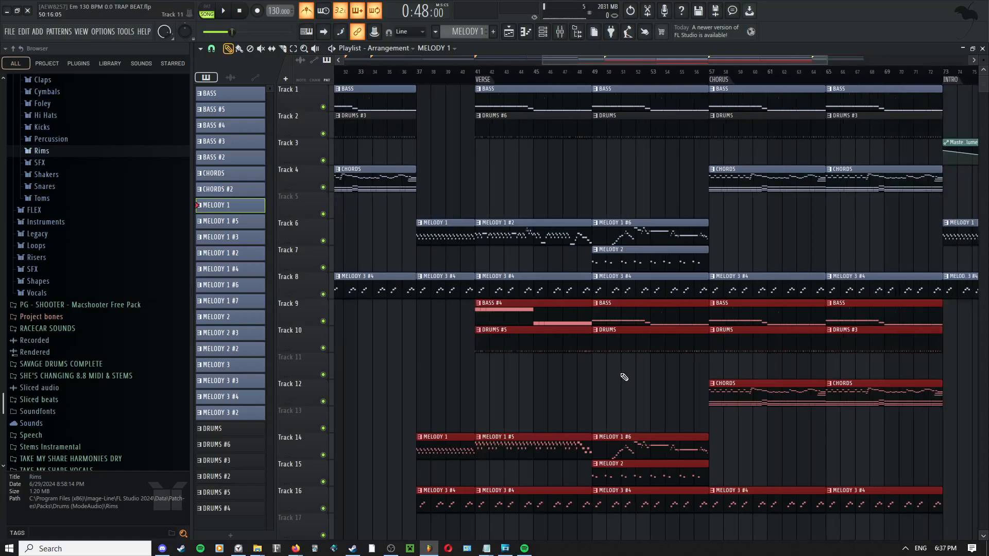
key(Delete)
- Set the playlist's time selection to the first half of the second verse, bars 41 to 48
scroll(486, 190, up, 3)
right_click(483, 189)
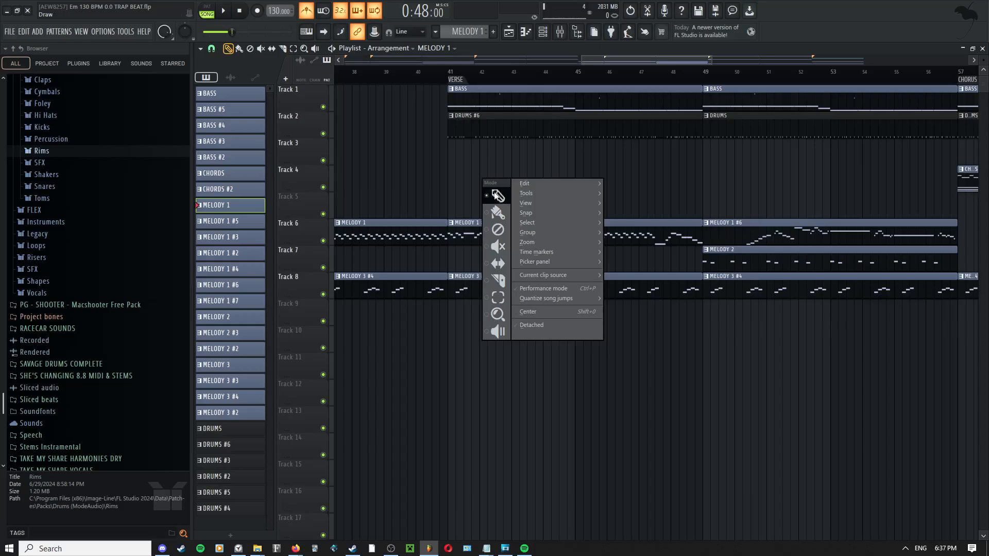
click(483, 189)
double_click(455, 80)
right_click(489, 156)
click(488, 156)
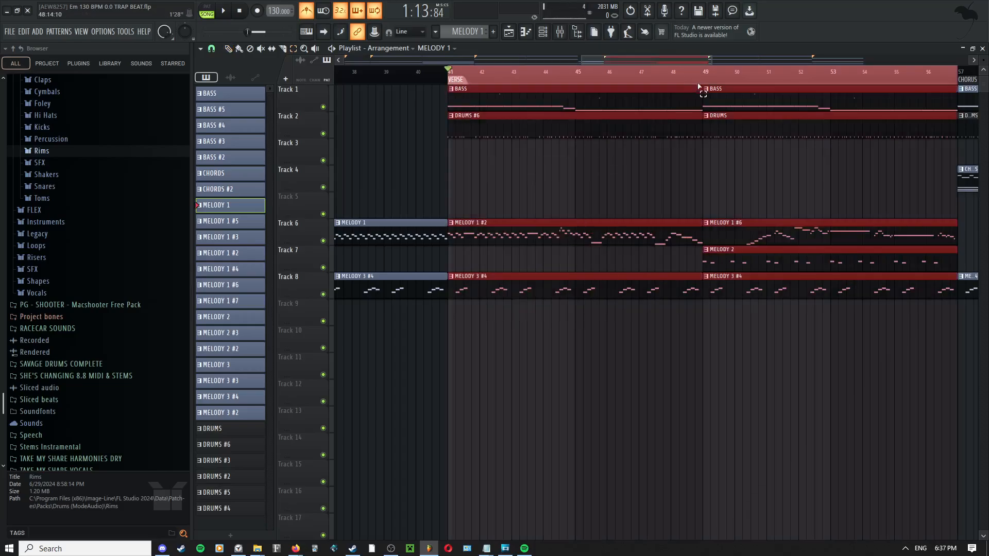
drag(703, 83, 448, 72)
right_click(492, 159)
click(493, 161)
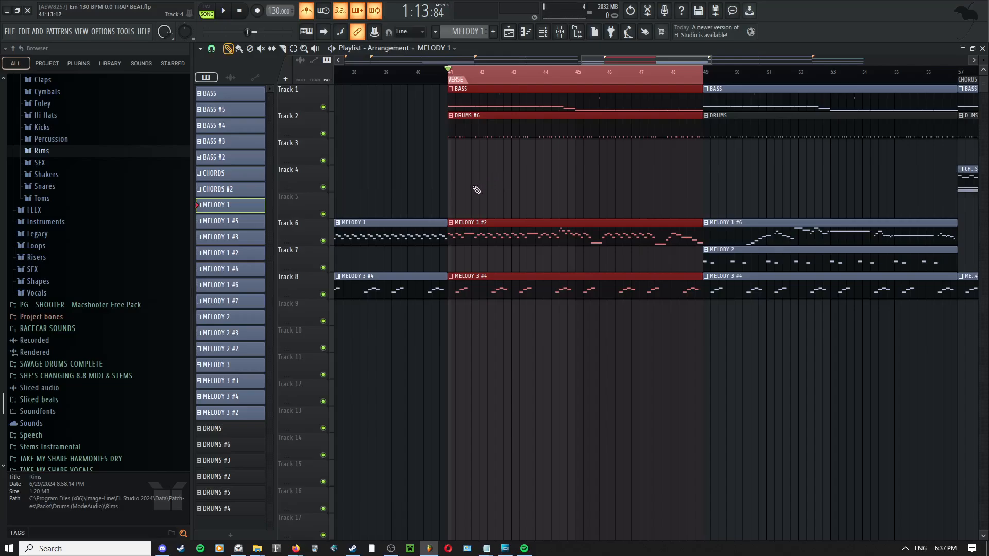
- Play the selected first half of the second verse to hear the MELODY 1 #2 clip with its bass and drums
middle_click(515, 152)
click(515, 152)
scroll(477, 199, up, 3)
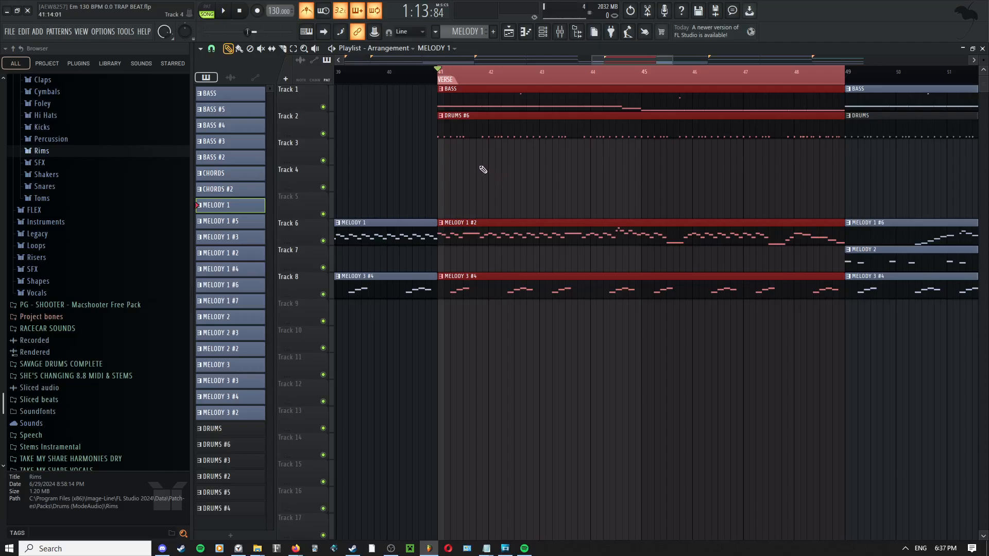
key(space)
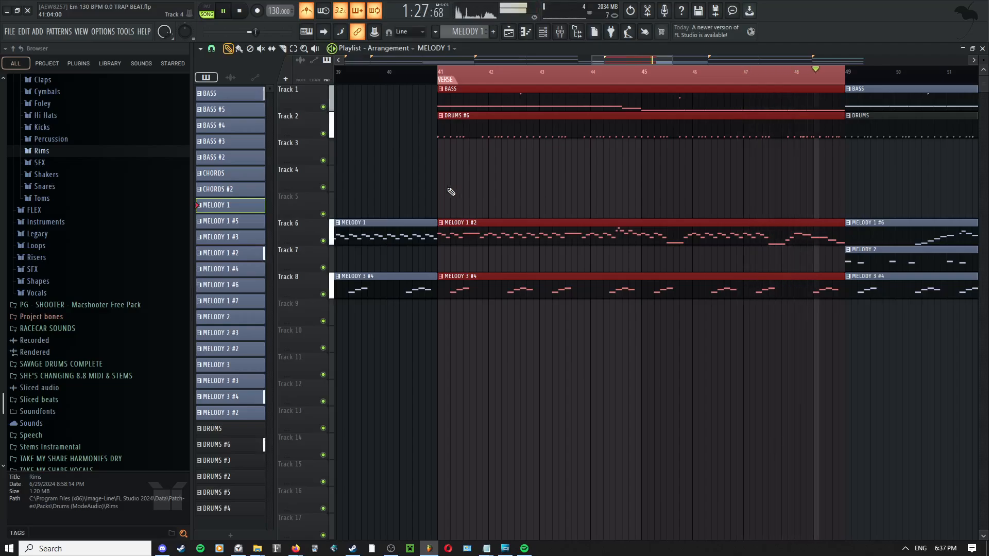
- Stop playback and open the MELODY 1 #2 clip's Opus notes in the piano roll
scroll(453, 192, down, 3)
key(space)
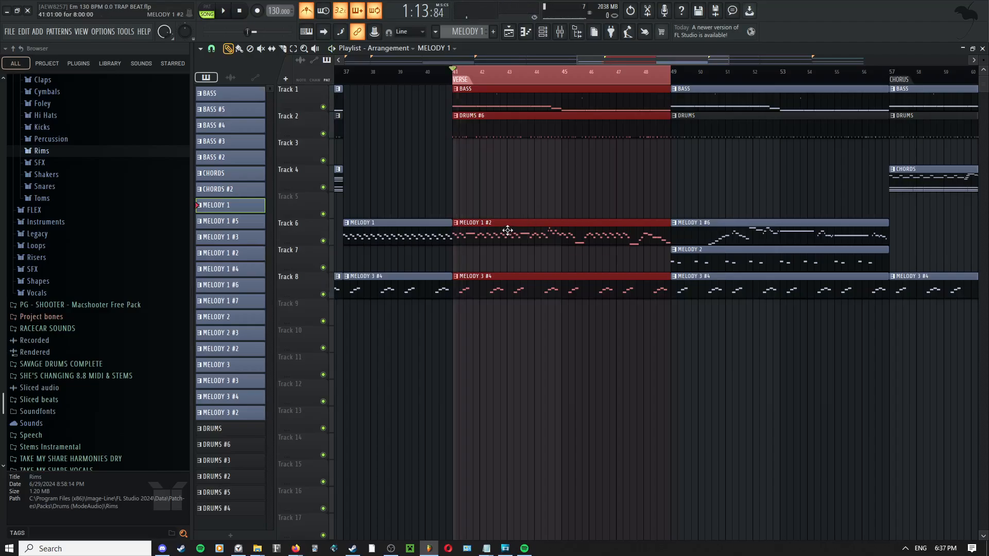
scroll(515, 232, up, 2)
double_click(557, 235)
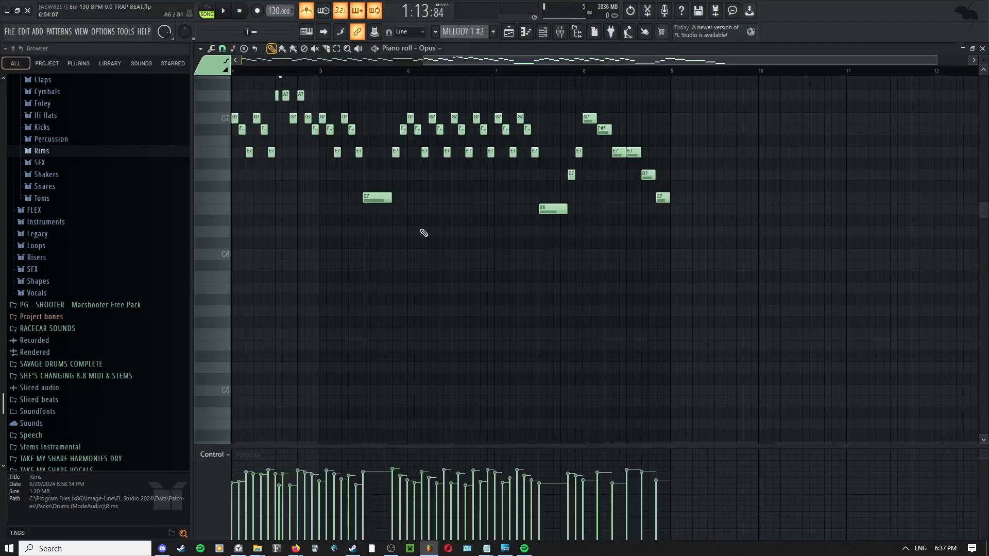
- Examine the MELODY 1 #2 notes around bar 5 in the piano roll and the second verse's clips in the playlist
scroll(319, 247, up, 3)
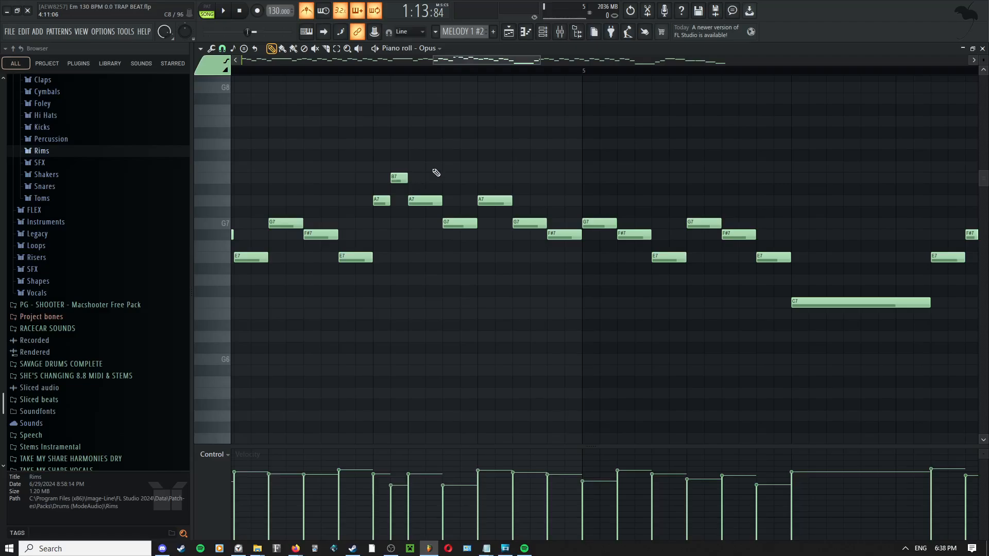
scroll(401, 239, down, 3)
scroll(402, 240, down, 4)
key(F5)
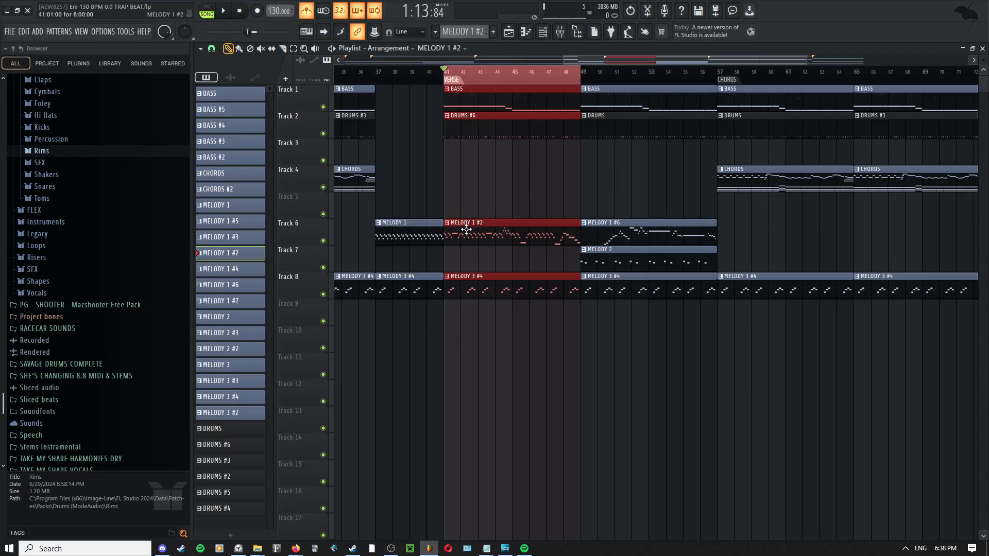
scroll(524, 167, down, 8)
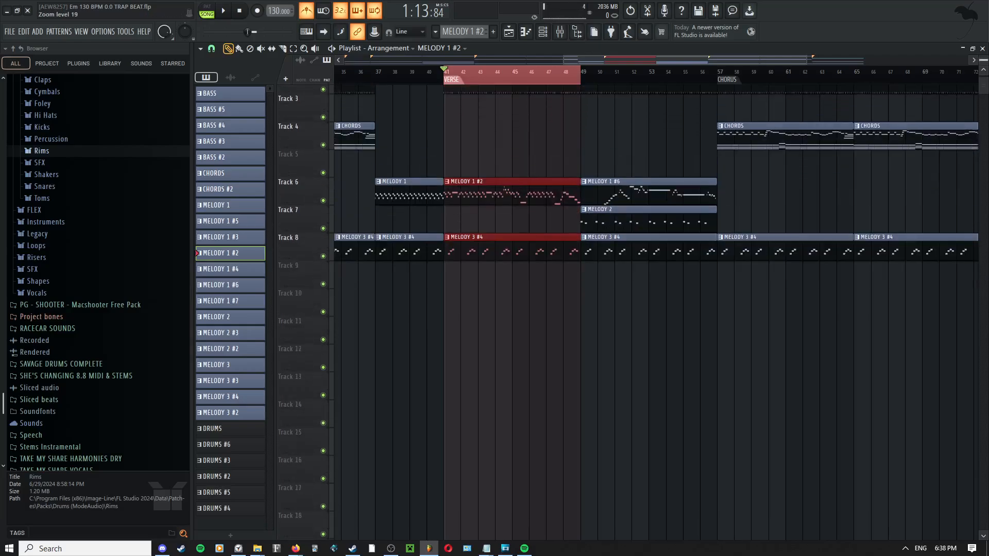
scroll(507, 146, up, 8)
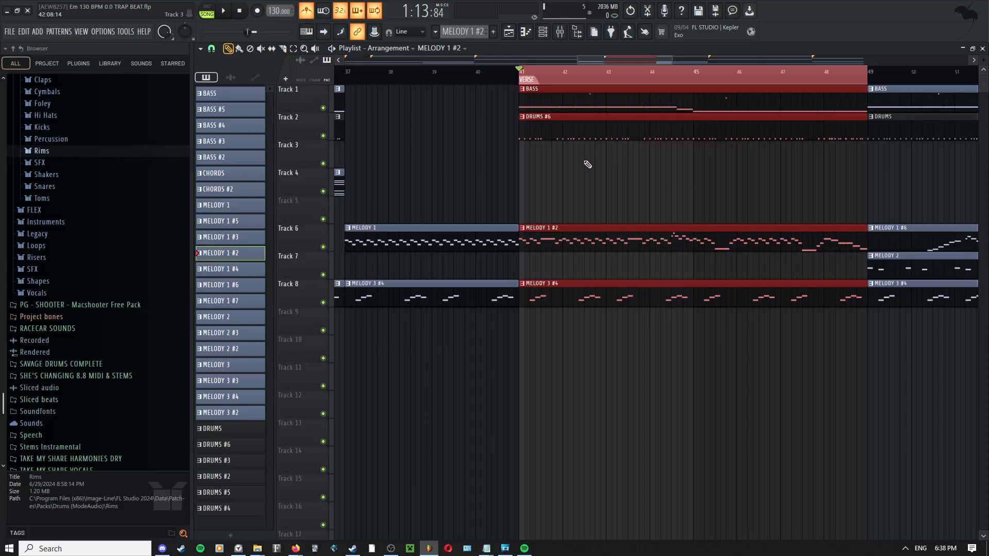
scroll(587, 164, down, 2)
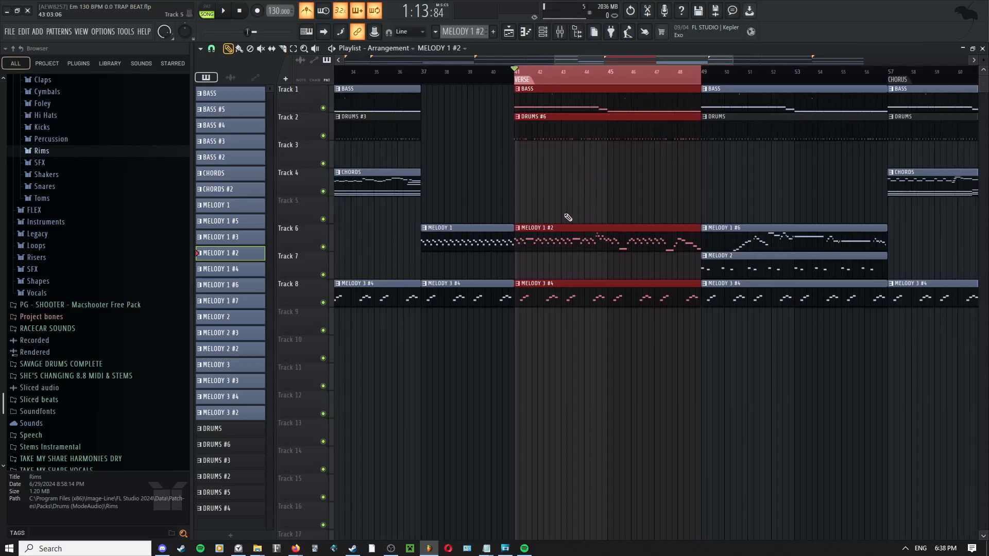
scroll(600, 183, down, 3)
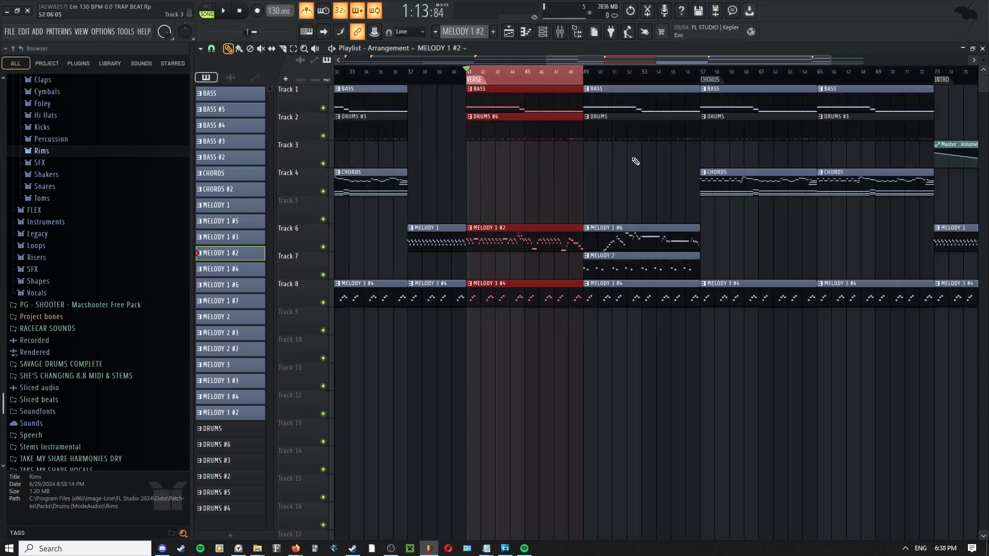
- Clear the playlist's time selection over the second verse and make the Draw tool active
scroll(592, 170, right, 3)
right_click(446, 153)
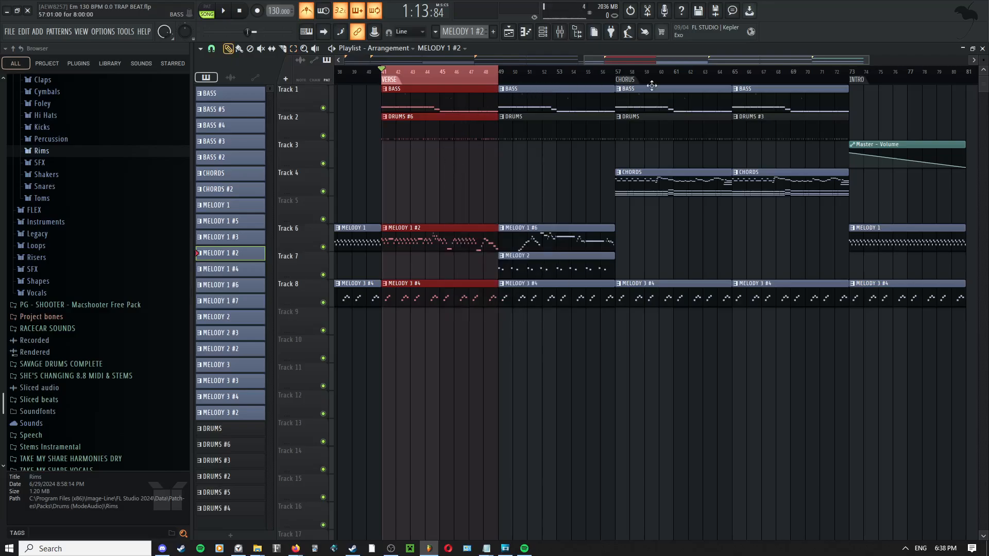
ctrl+click(807, 79)
scroll(722, 159, right, 3)
right_click(697, 153)
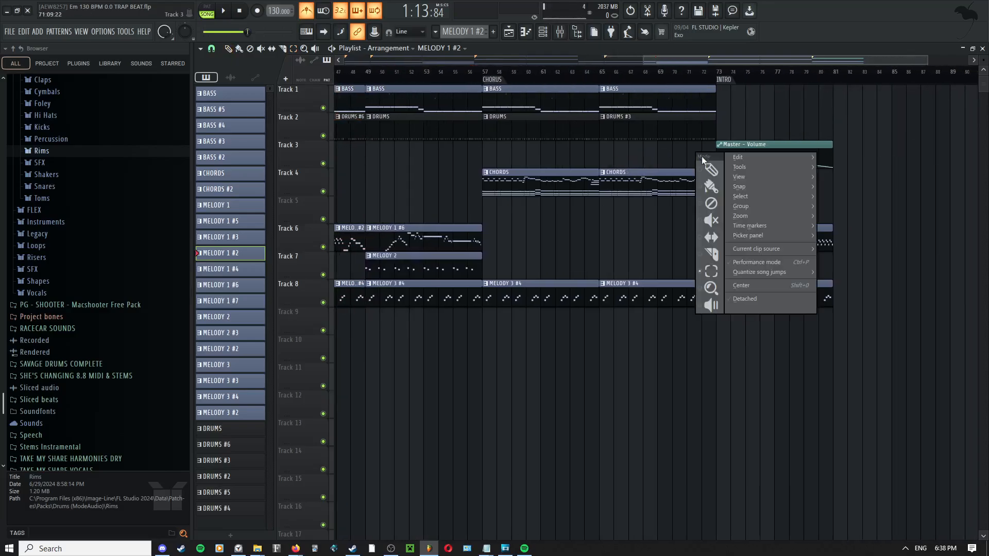
click(711, 169)
drag(698, 165, 618, 159)
scroll(675, 197, down, 2)
scroll(715, 233, up, 3)
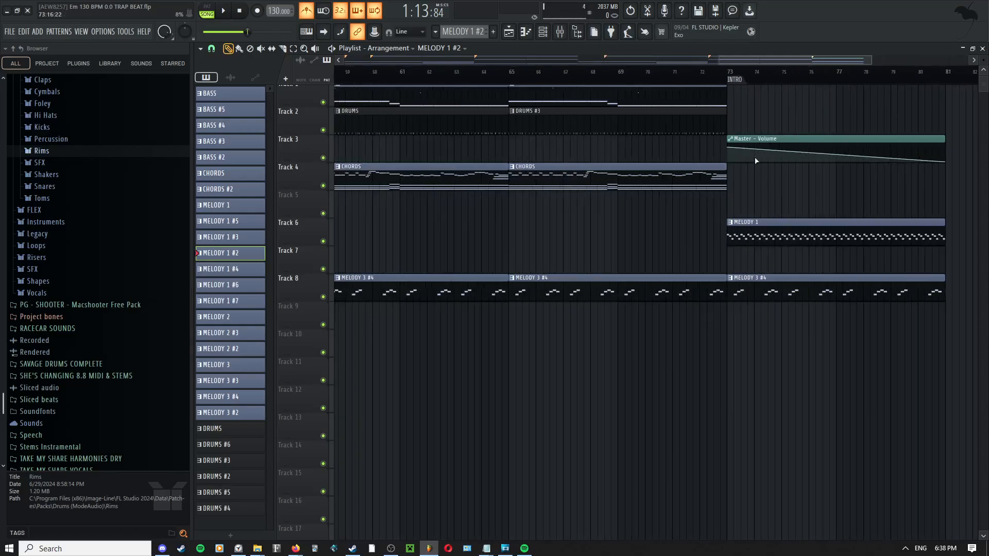
- Set the playhead to the closing INTRO marker at bar 73 and briefly play the outro under the Master - Volume clip
click(728, 74)
drag(786, 125, 680, 141)
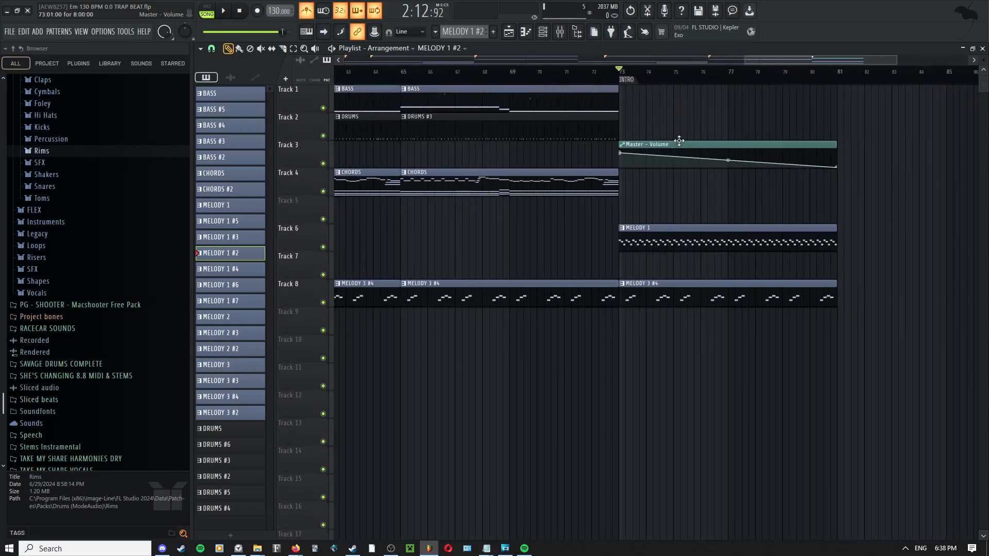
scroll(824, 230, down, 4)
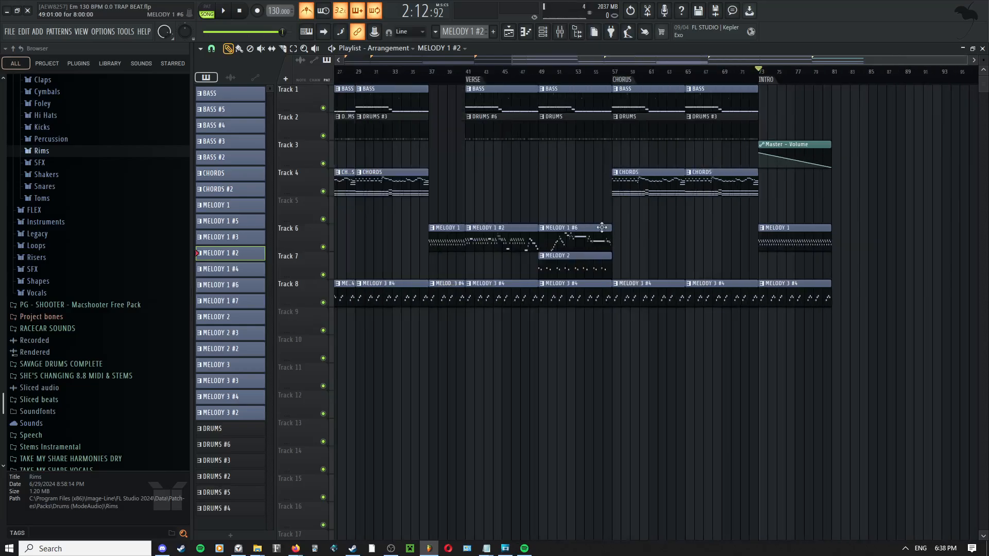
scroll(806, 231, up, 3)
scroll(796, 260, up, 3)
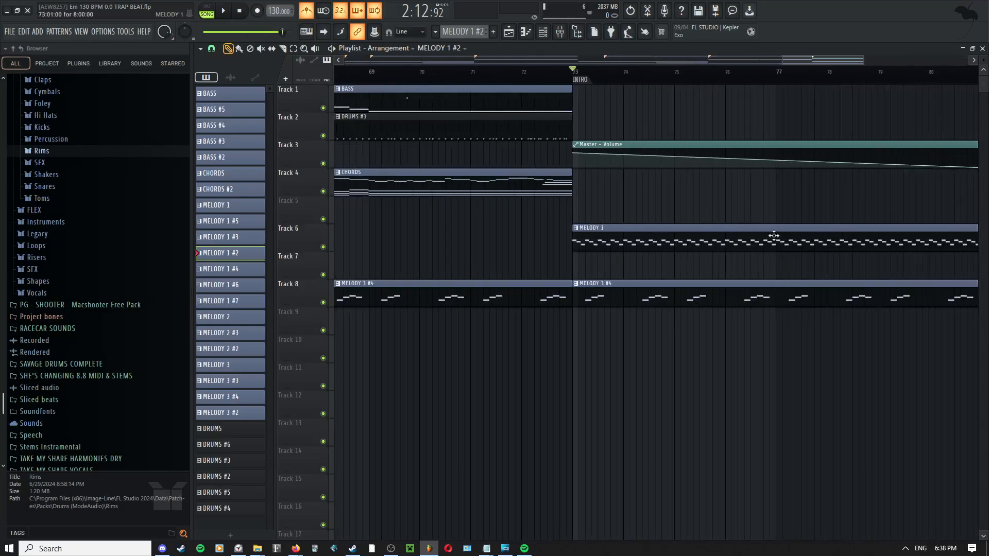
scroll(722, 239, down, 3)
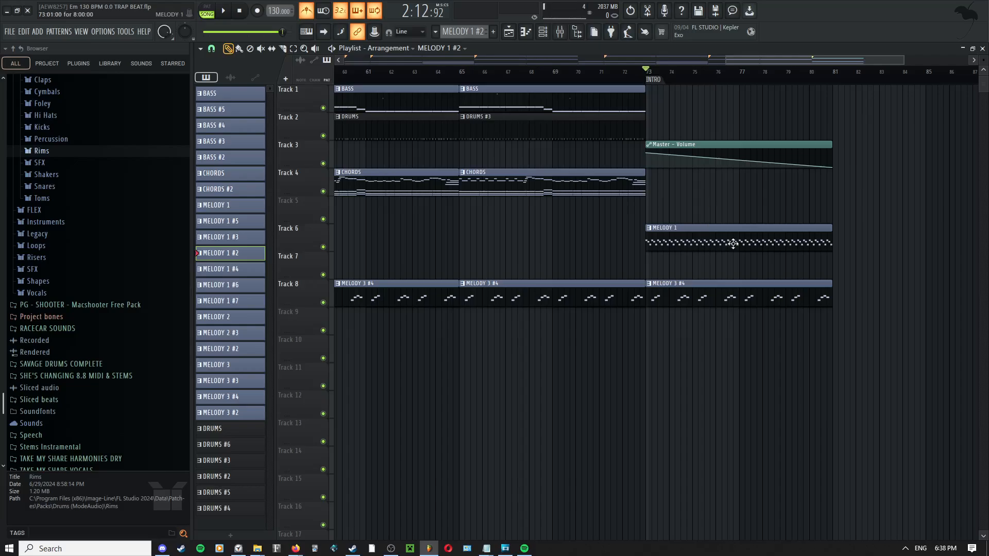
scroll(734, 242, up, 3)
scroll(732, 242, up, 2)
scroll(718, 239, down, 4)
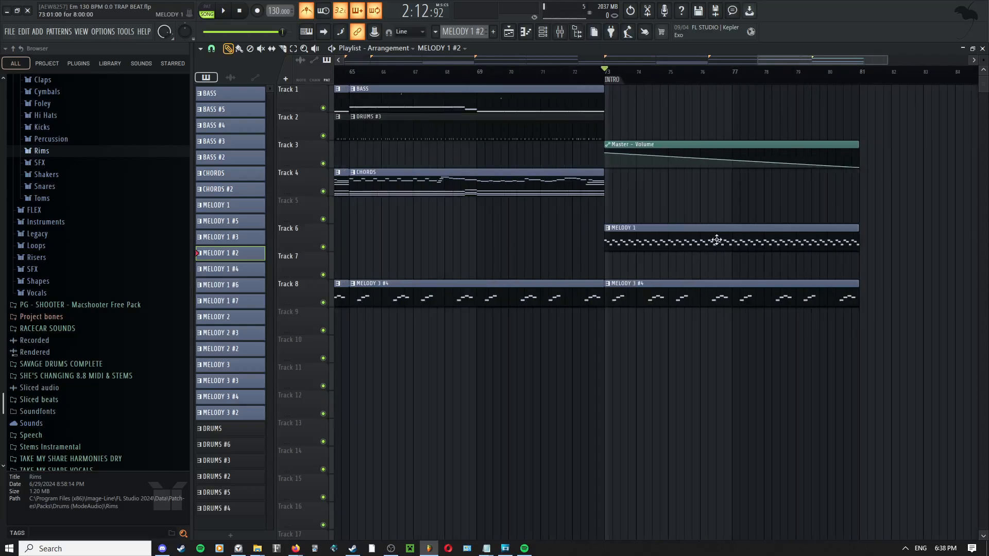
key(space)
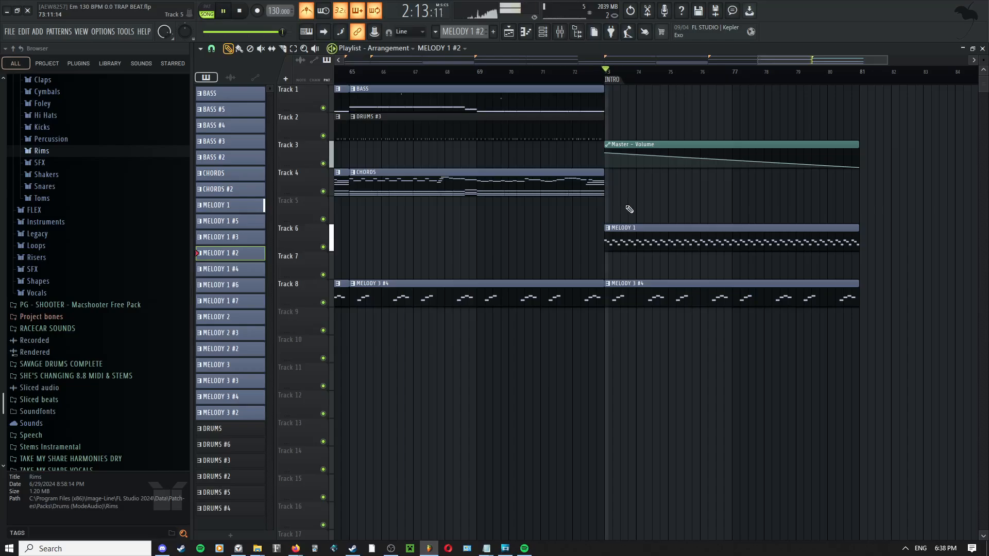
key(space)
- Select the Master track in the mixer and set the playlist's time selection to the closing INTRO section, bars 73 to 80
click(560, 32)
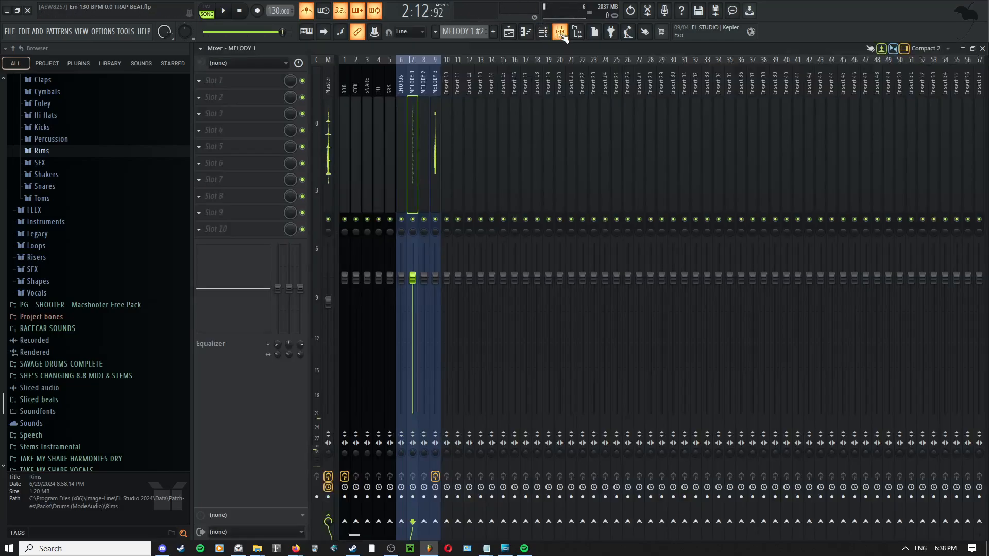
click(327, 85)
click(509, 34)
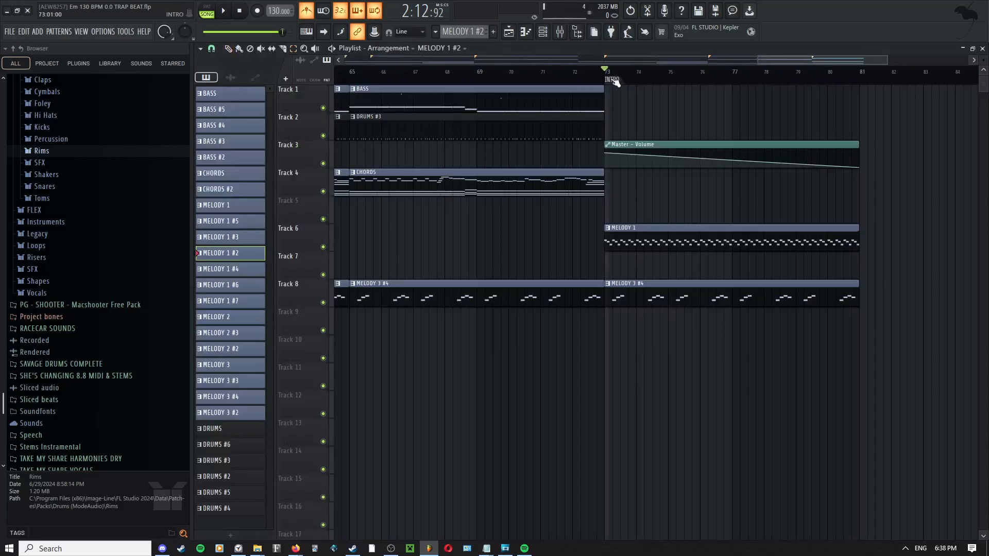
double_click(615, 79)
right_click(657, 125)
key(Escape)
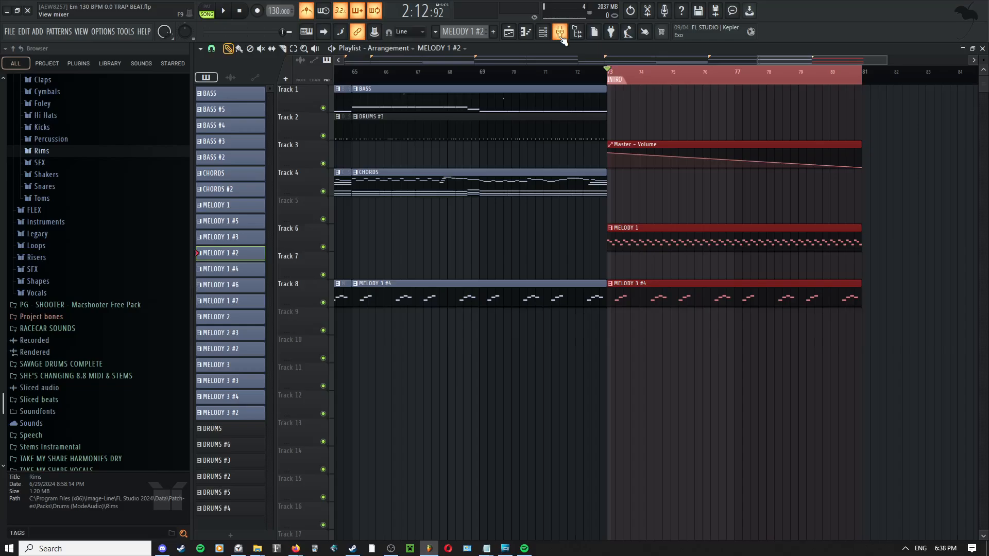
- Create an automation clip for the Master track's volume over the selected outro and lower its end point to 0% as a fade-out
click(560, 32)
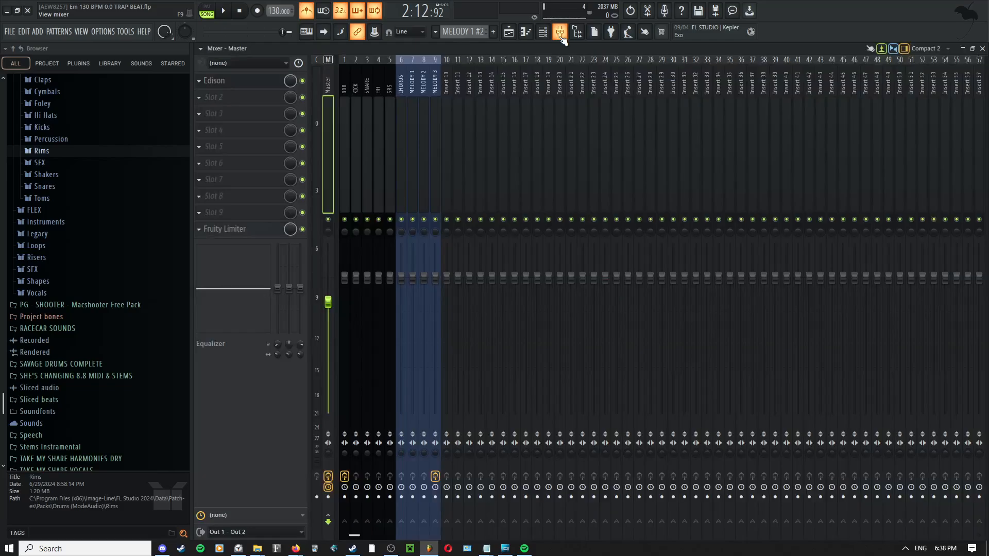
right_click(330, 307)
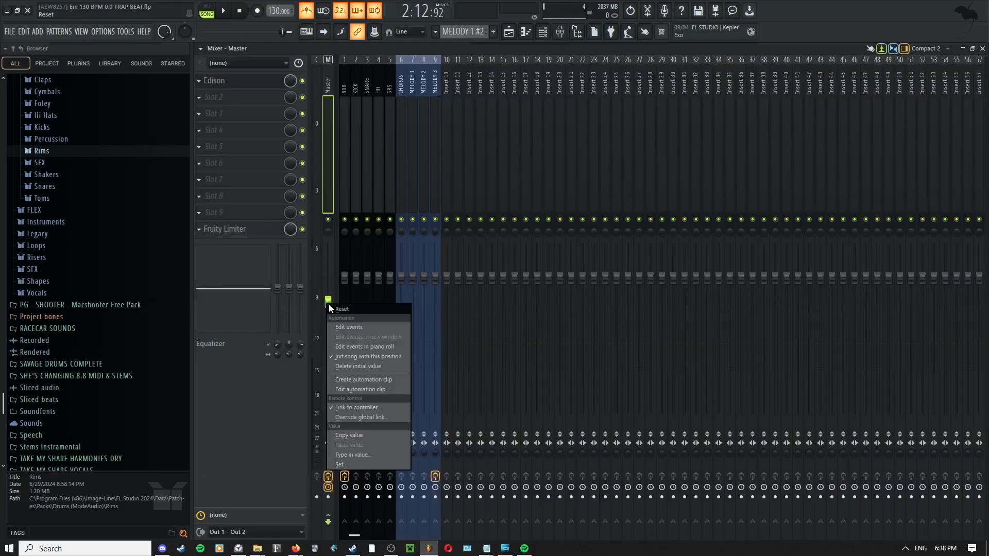
click(357, 380)
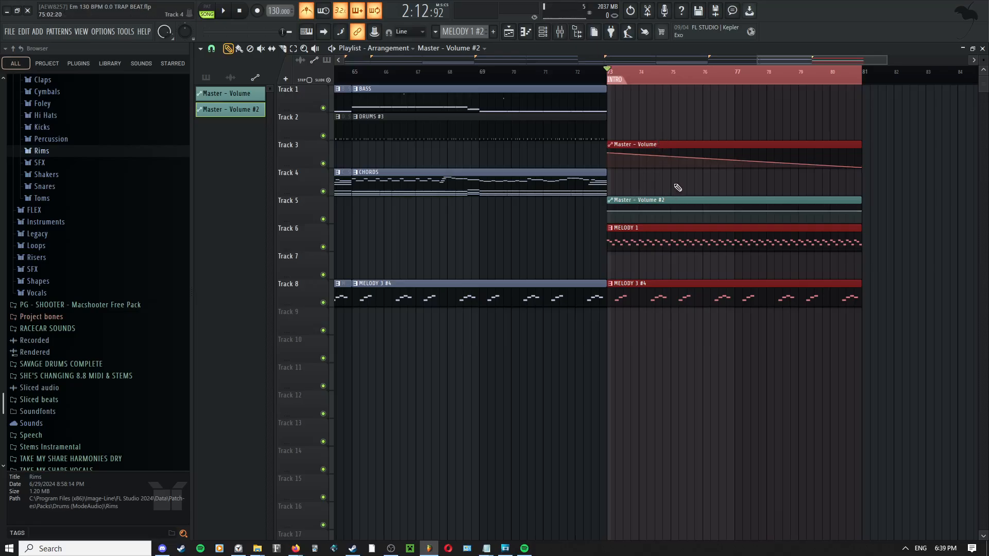
scroll(607, 181, up, 2)
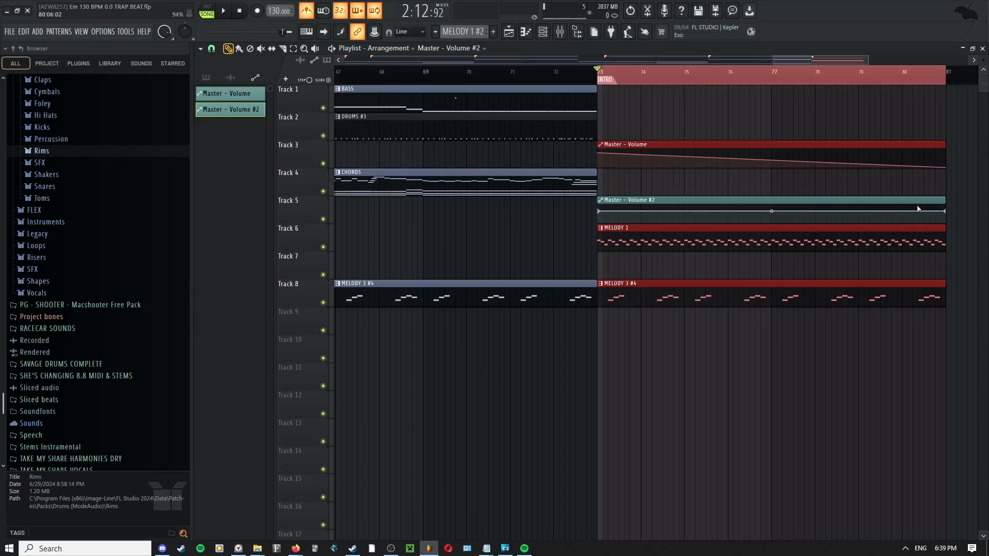
drag(945, 211, 946, 224)
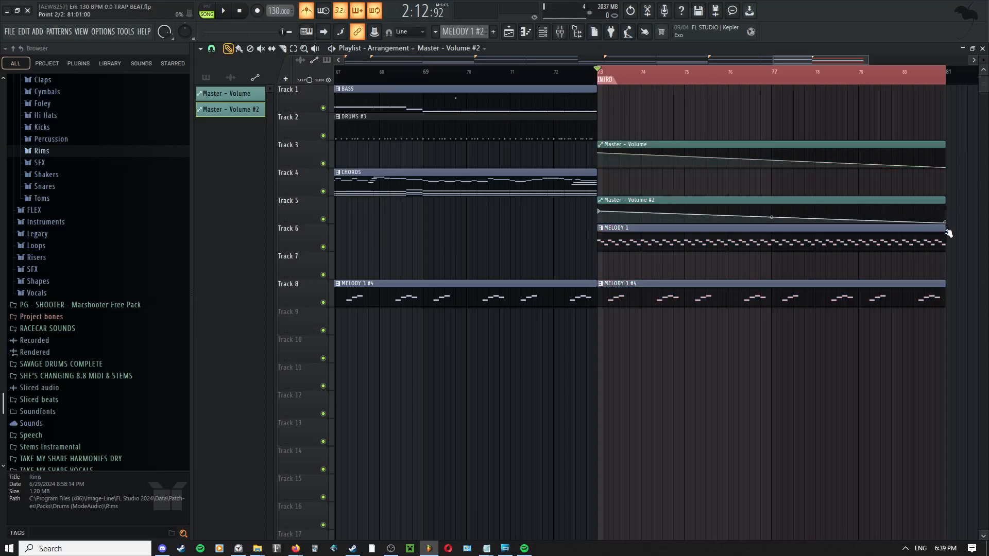
- Delete the Master - Volume #2 clip from track 5, clear the outro's time selection and return to the Draw tool
right_click(654, 199)
scroll(640, 194, down, 5)
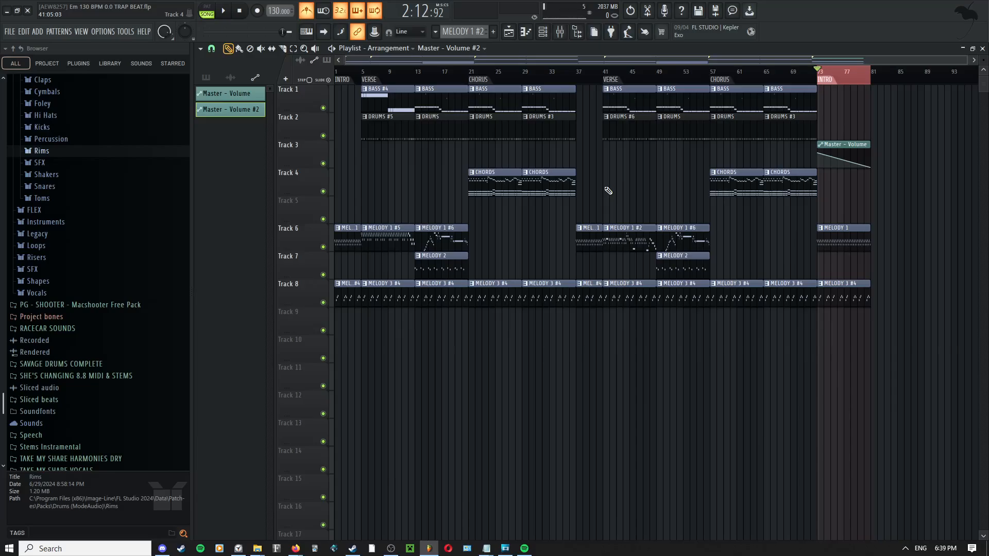
right_click(636, 182)
click(639, 198)
right_click(598, 144)
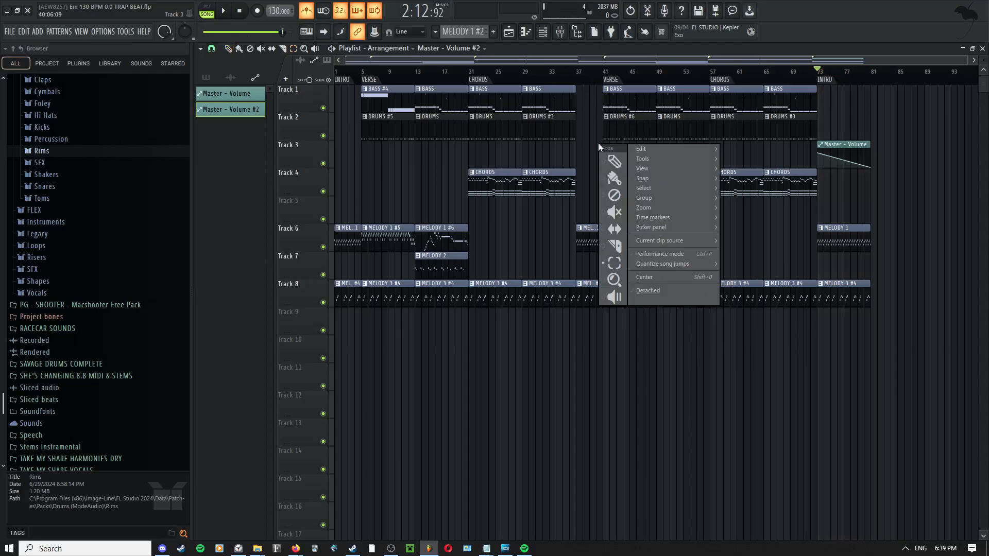
click(608, 160)
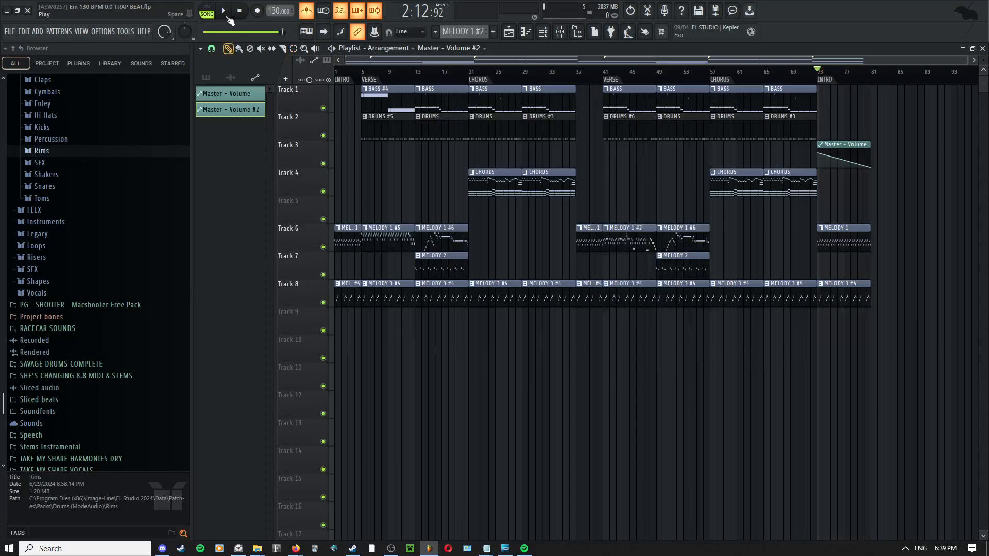
- Switch to the OBS recording window
key(alt+Tab)
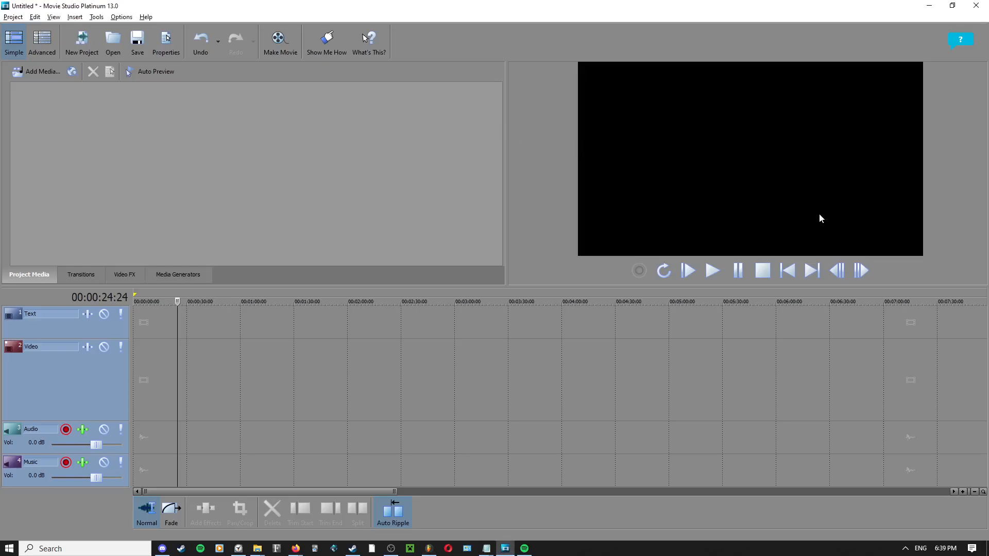
key(alt+Tab)
key(alt+Tab)
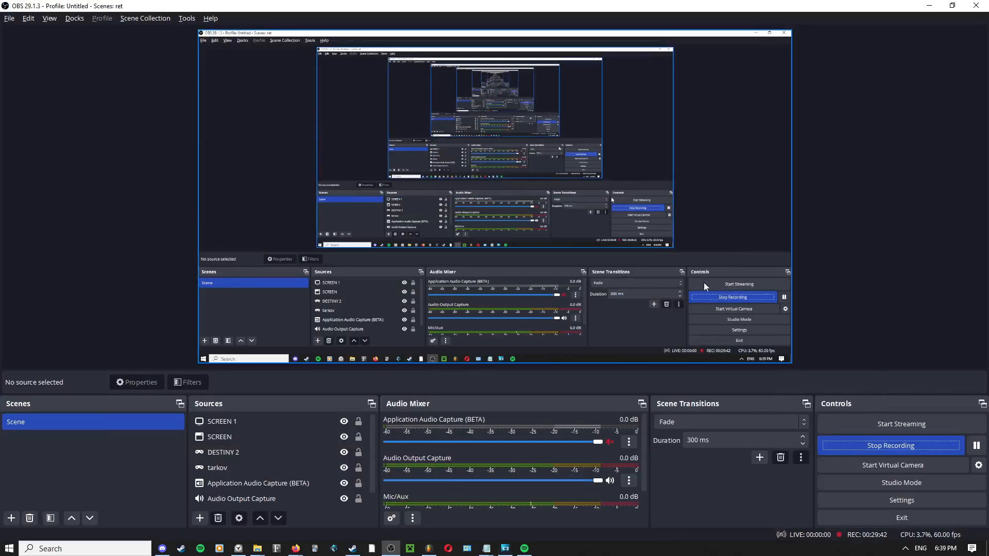